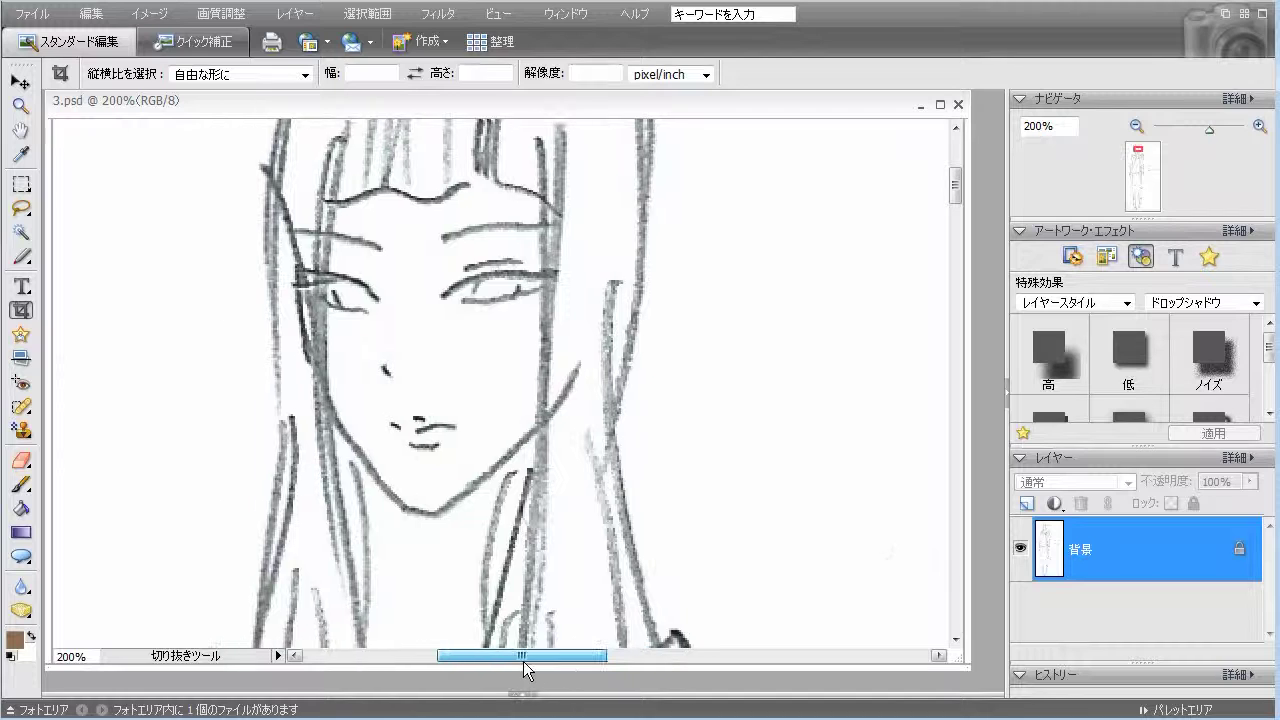
Set the Brush tool's foreground colour to the magenta pink e120ba.
{"action": "left_click", "coordinate": [21, 484]}
{"action": "left_click", "coordinate": [15, 639]}
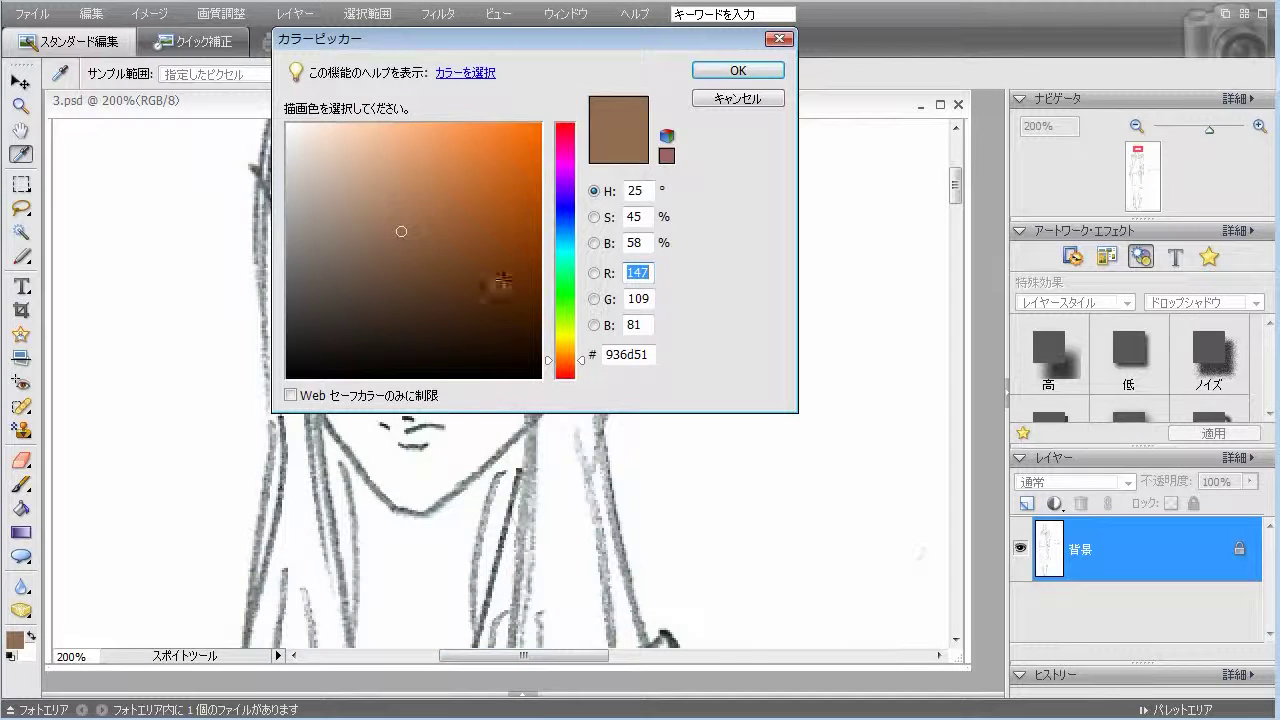
{"action": "left_click", "coordinate": [565, 157]}
{"action": "left_click", "coordinate": [505, 153]}
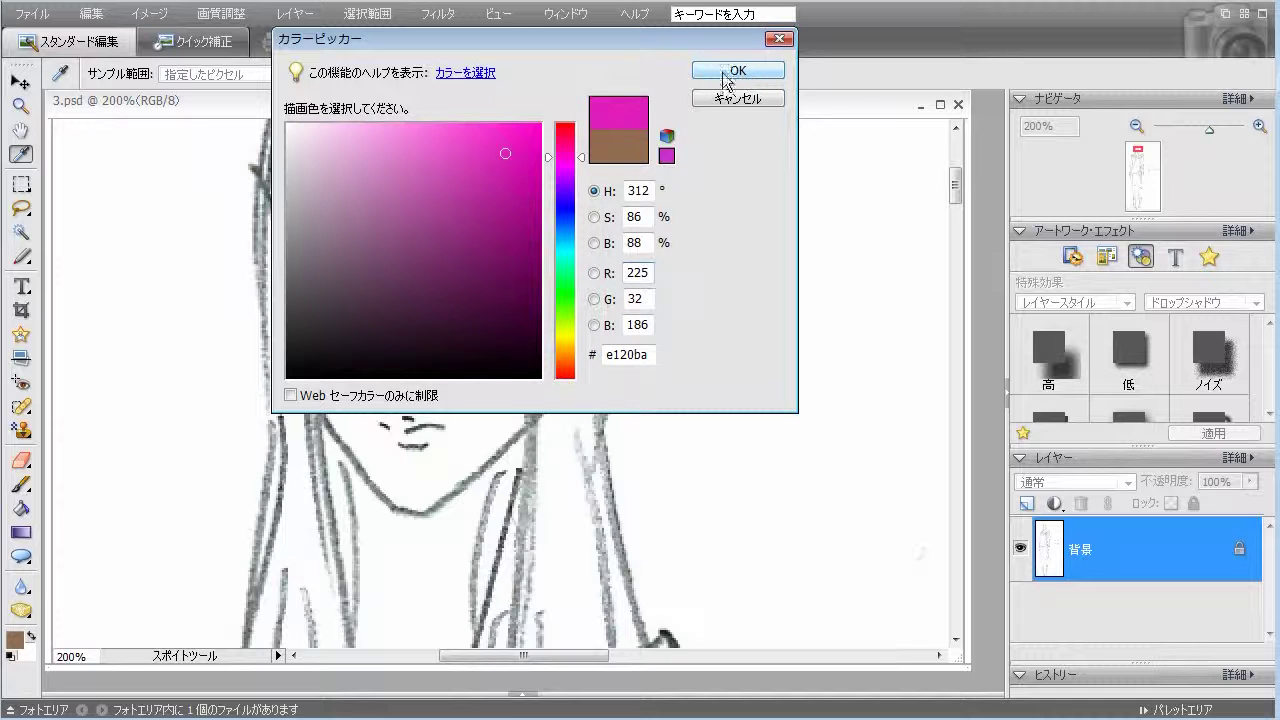
{"action": "left_click", "coordinate": [720, 73]}
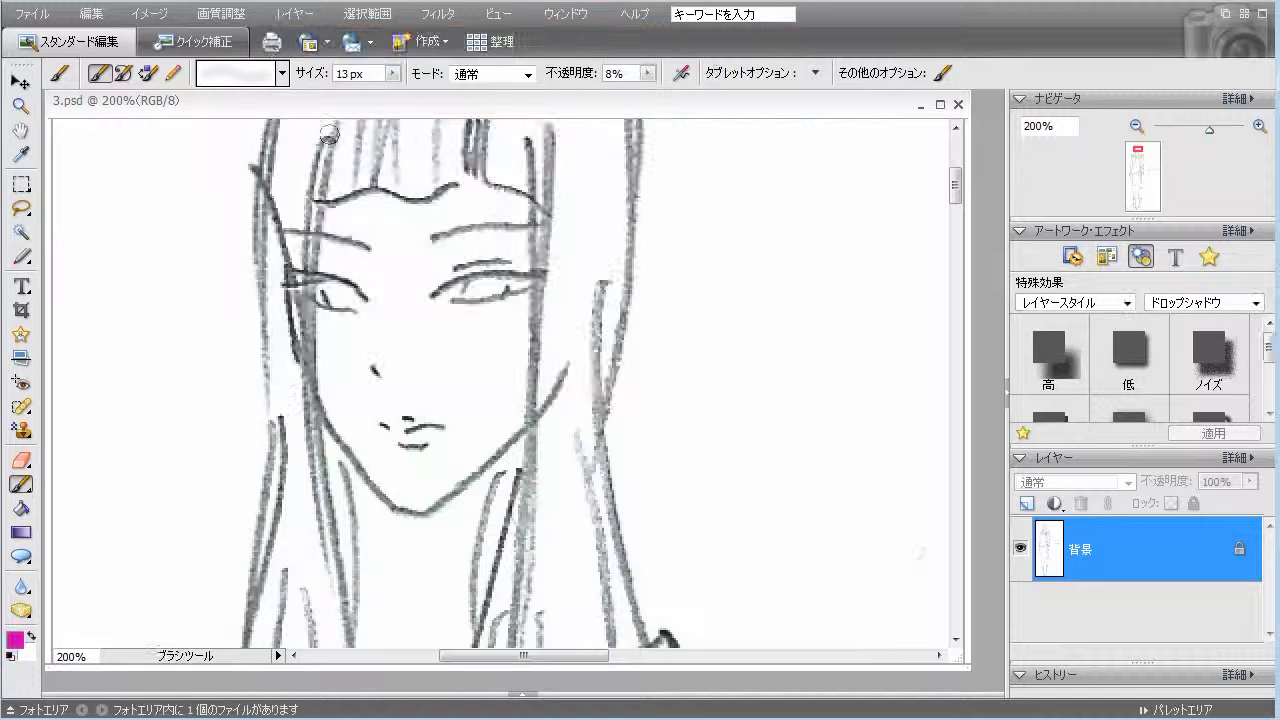
Paint soft pink blush on both cheeks with the soft round 35 px brush.
{"action": "left_click", "coordinate": [280, 78]}
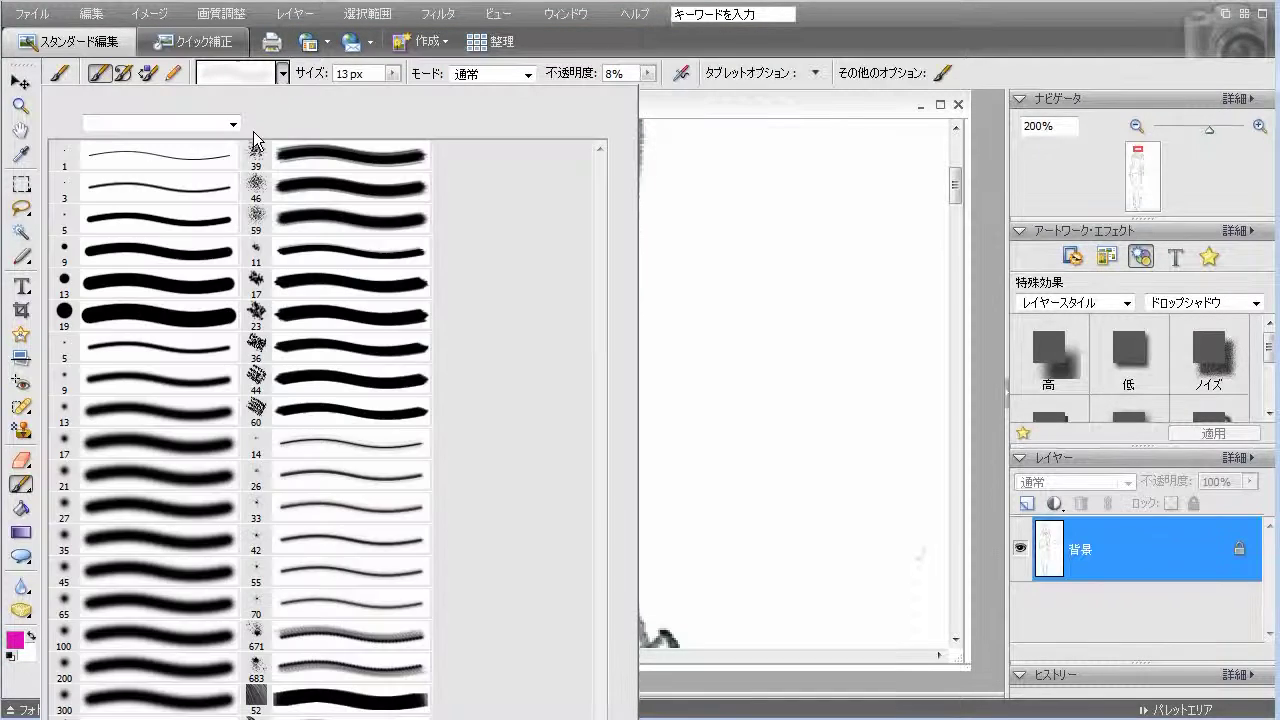
{"action": "left_click", "coordinate": [190, 540]}
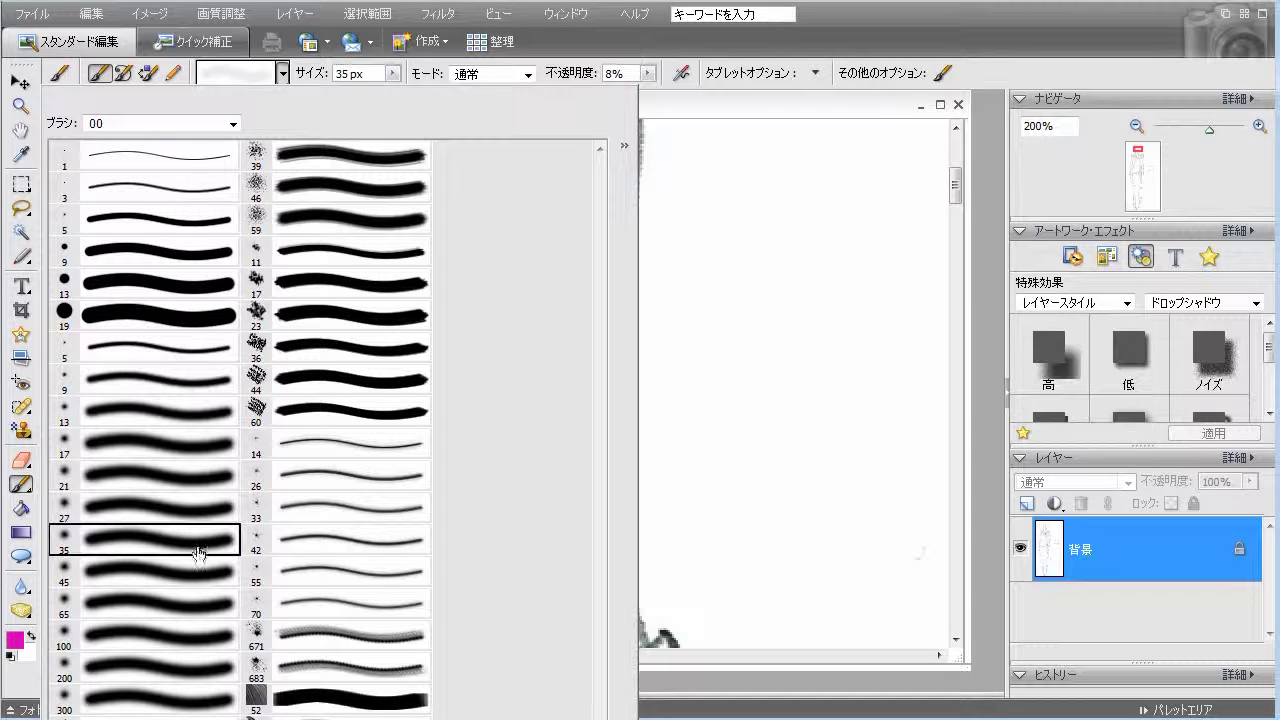
{"action": "left_click", "coordinate": [656, 113]}
{"action": "left_click_drag", "start_coordinate": [486, 343], "coordinate": [542, 338]}
{"action": "left_click_drag", "start_coordinate": [334, 349], "coordinate": [315, 372]}
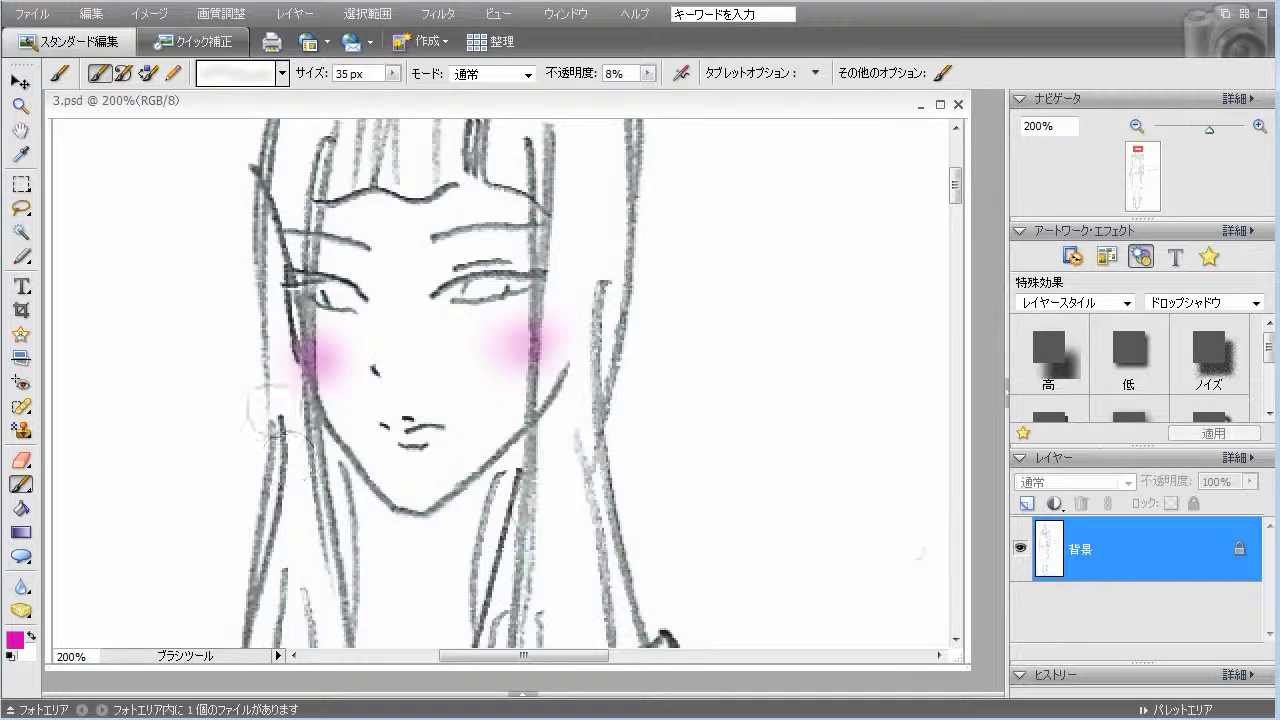
Colour the lips pink with the soft round 13 px brush.
{"action": "left_click", "coordinate": [283, 73]}
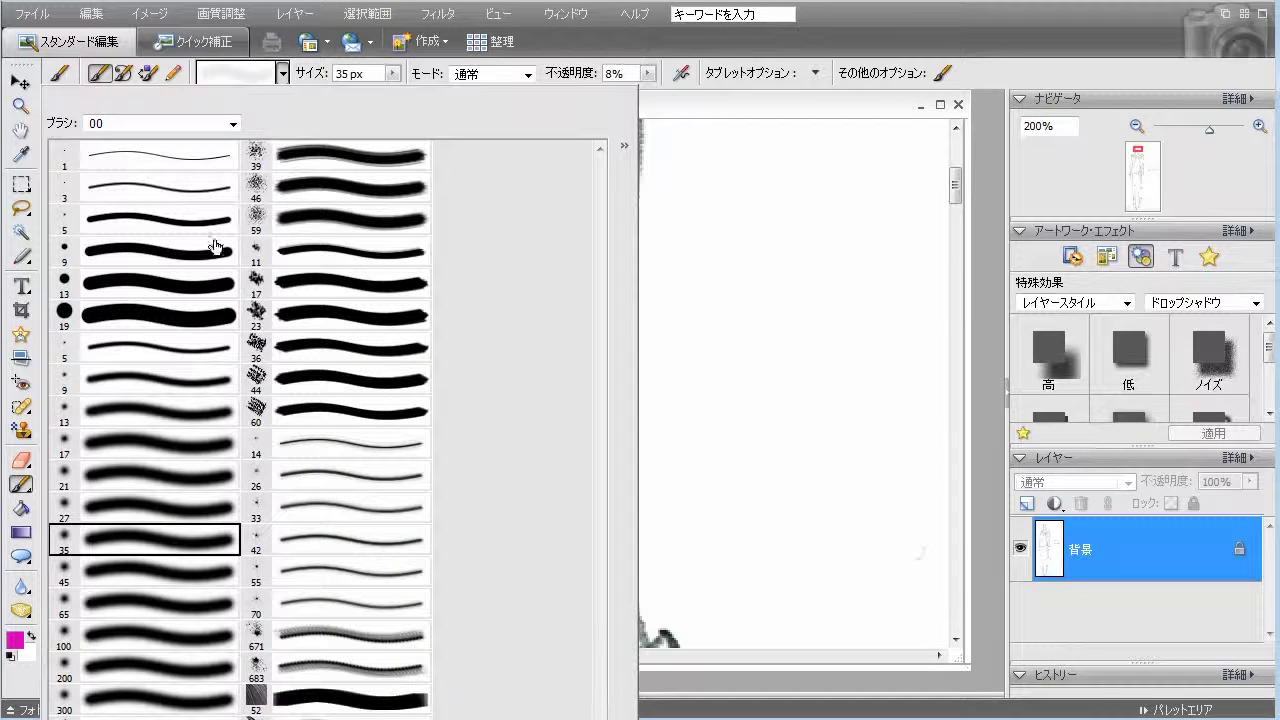
{"action": "left_click", "coordinate": [190, 410]}
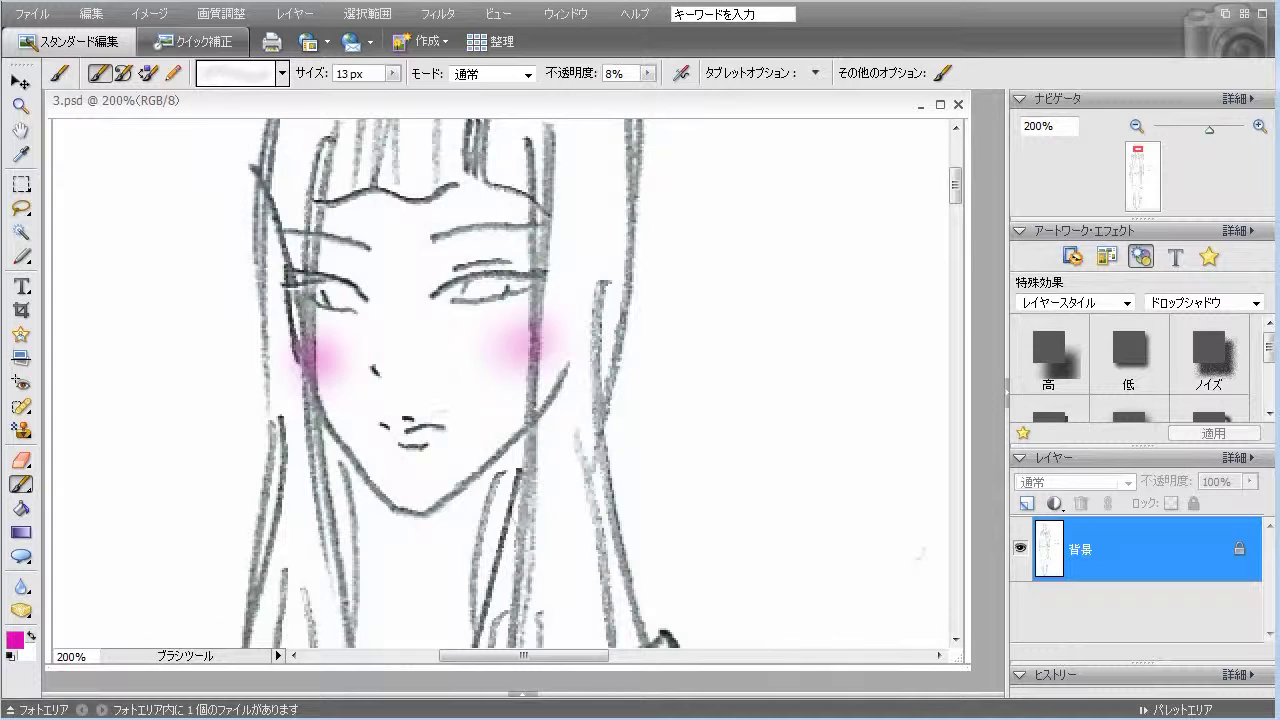
{"action": "left_click_drag", "start_coordinate": [396, 440], "coordinate": [436, 436]}
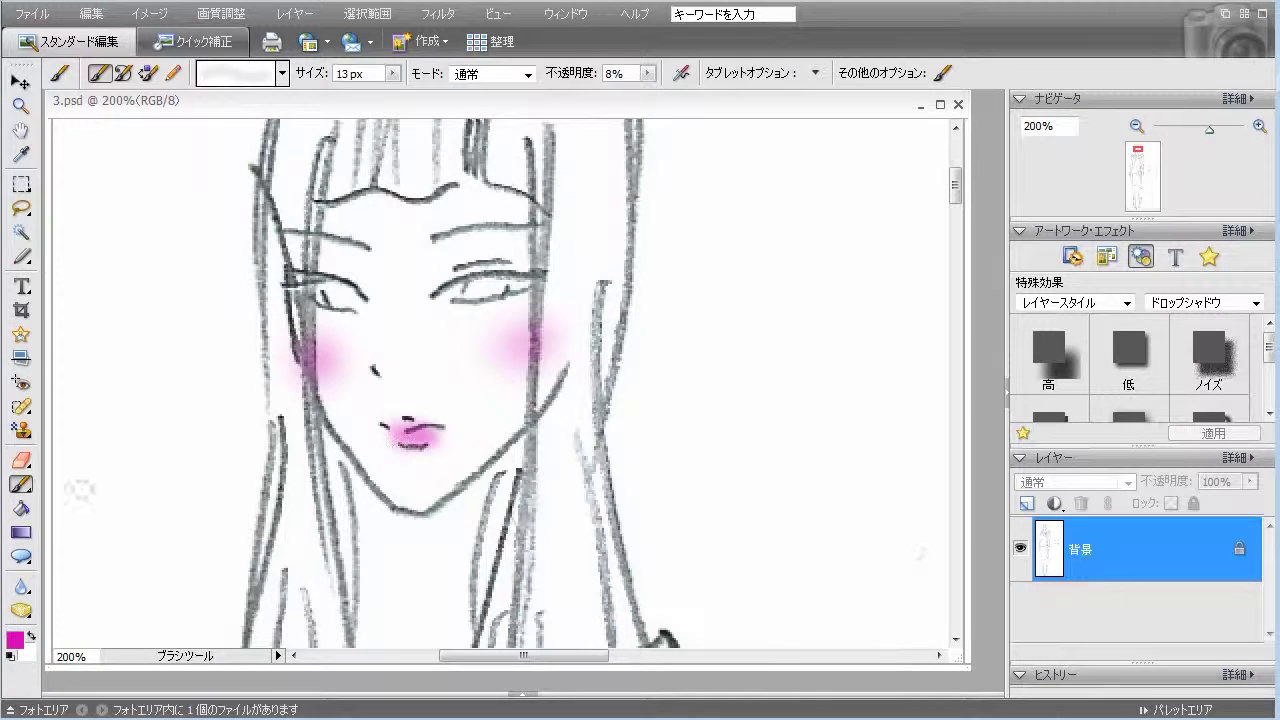
Restore the default black foreground colour and softly shade the irises of both eyes.
{"action": "left_click", "coordinate": [11, 656]}
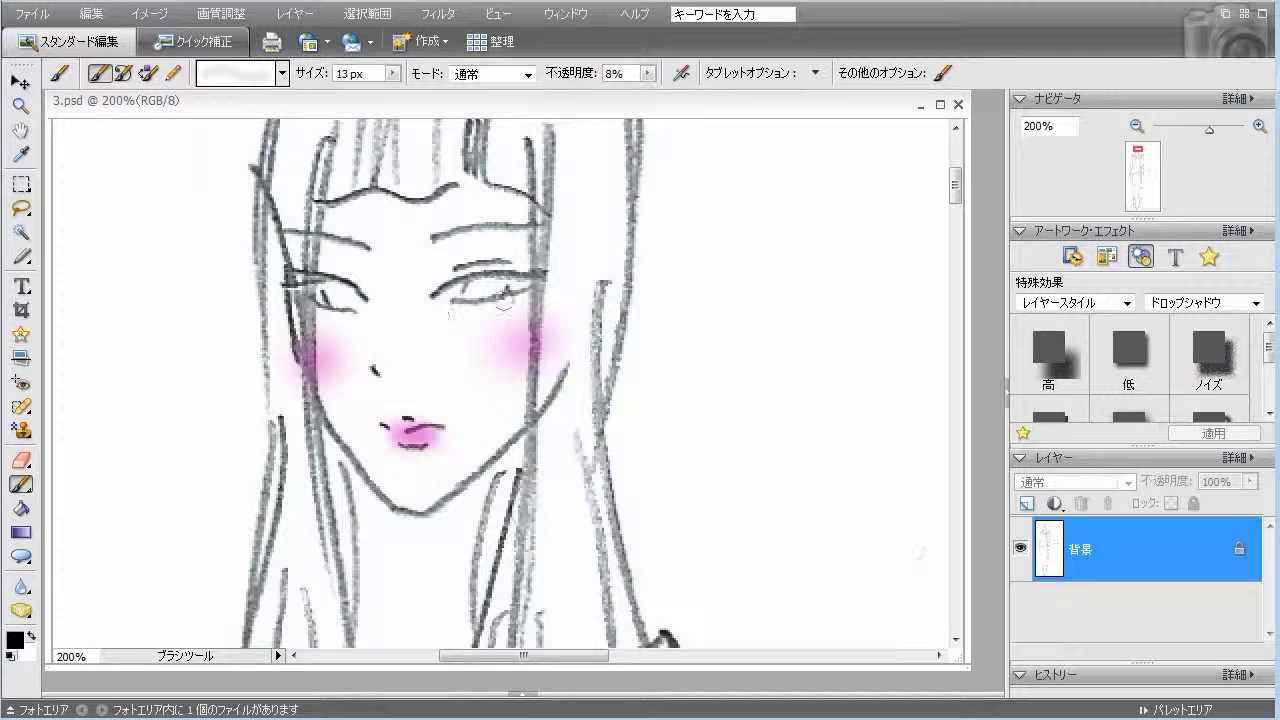
{"action": "left_click_drag", "start_coordinate": [476, 294], "coordinate": [482, 290]}
{"action": "left_click_drag", "start_coordinate": [320, 298], "coordinate": [357, 300]}
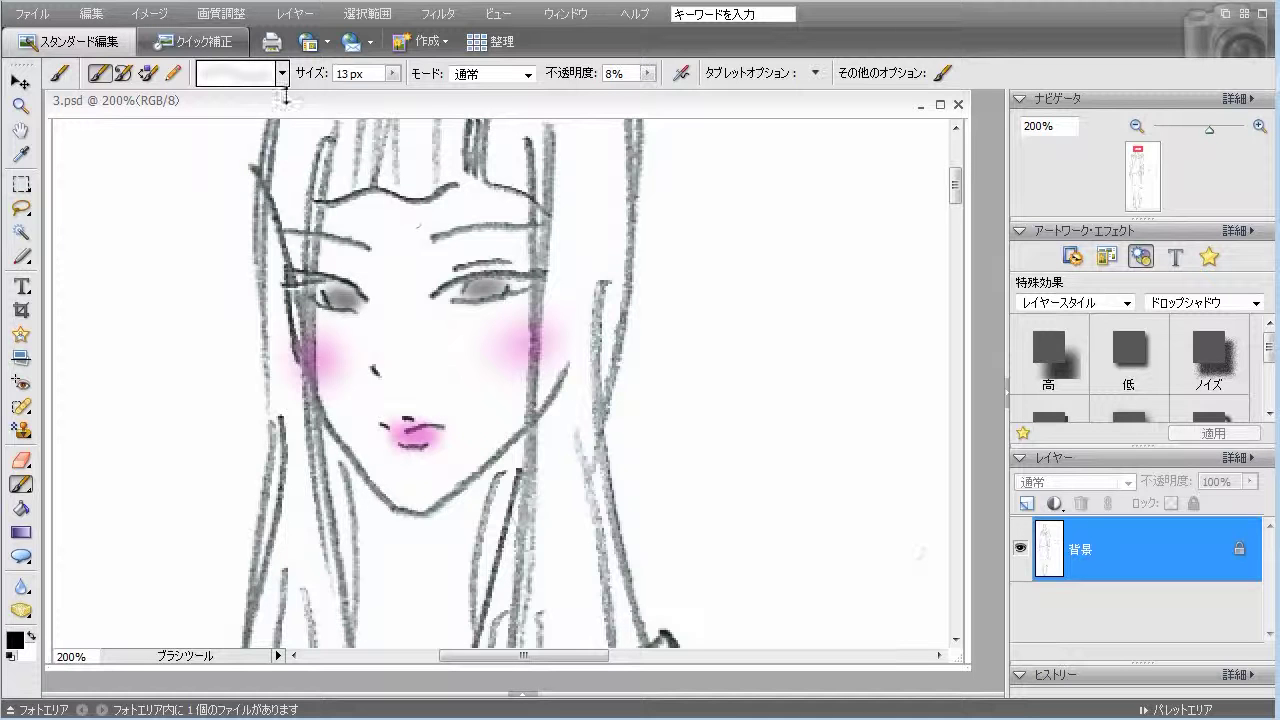
Dot the pupils in both eyes in black with the 3 px brush at 56% opacity.
{"action": "left_click", "coordinate": [282, 74]}
{"action": "left_click", "coordinate": [160, 186]}
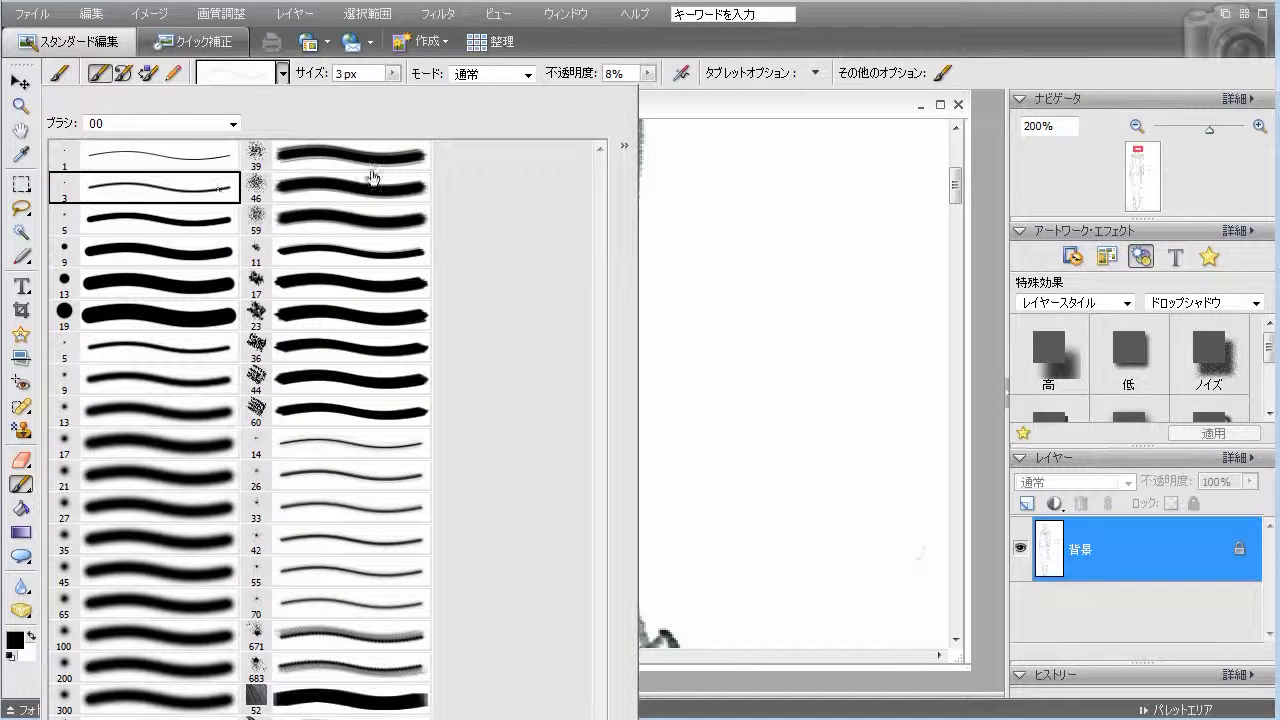
{"action": "left_click", "coordinate": [651, 82]}
{"action": "left_click", "coordinate": [649, 74]}
{"action": "left_click_drag", "start_coordinate": [650, 92], "coordinate": [694, 103]}
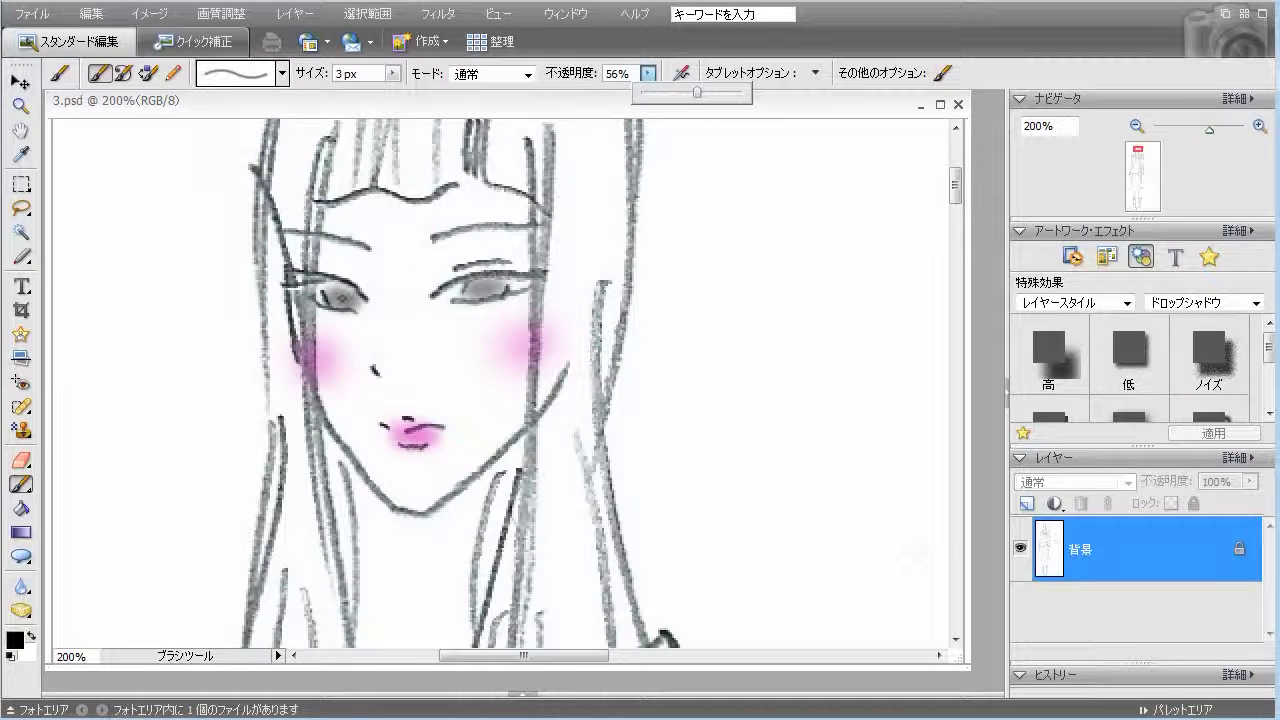
{"action": "left_click", "coordinate": [343, 297]}
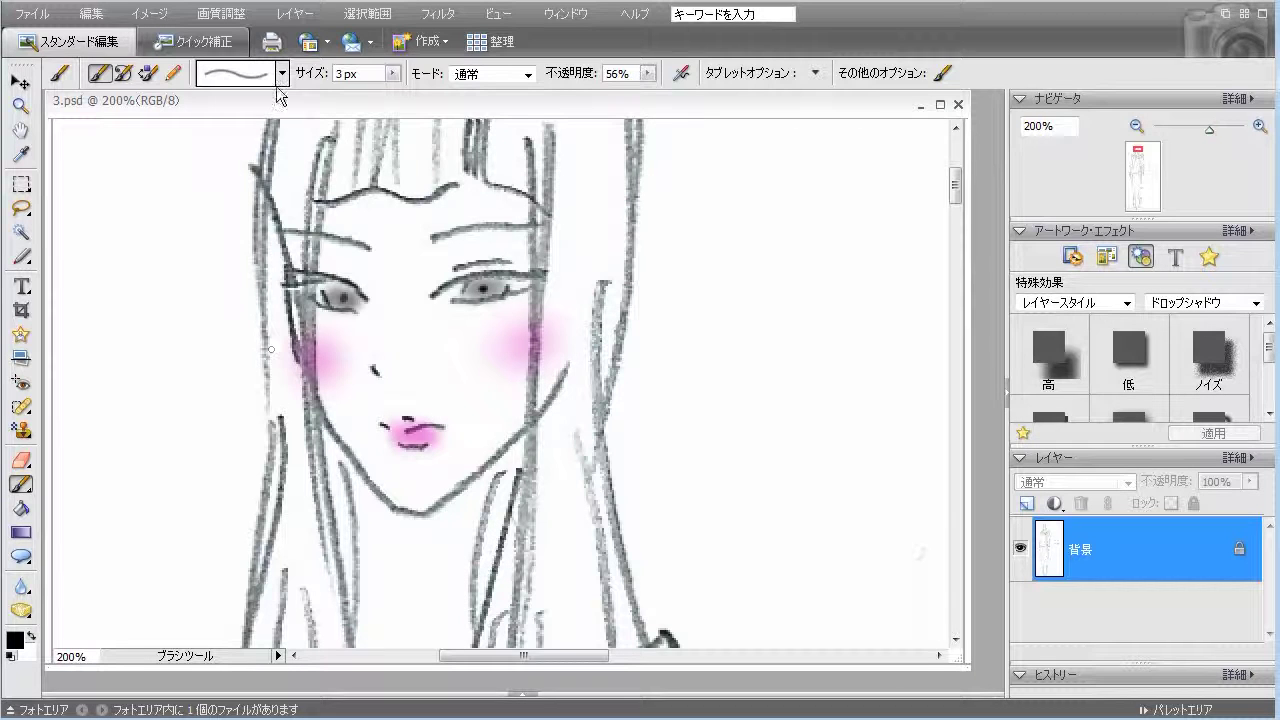
Swap to white at 100% opacity and add small highlights to the eyes and lips.
{"action": "left_click", "coordinate": [34, 639]}
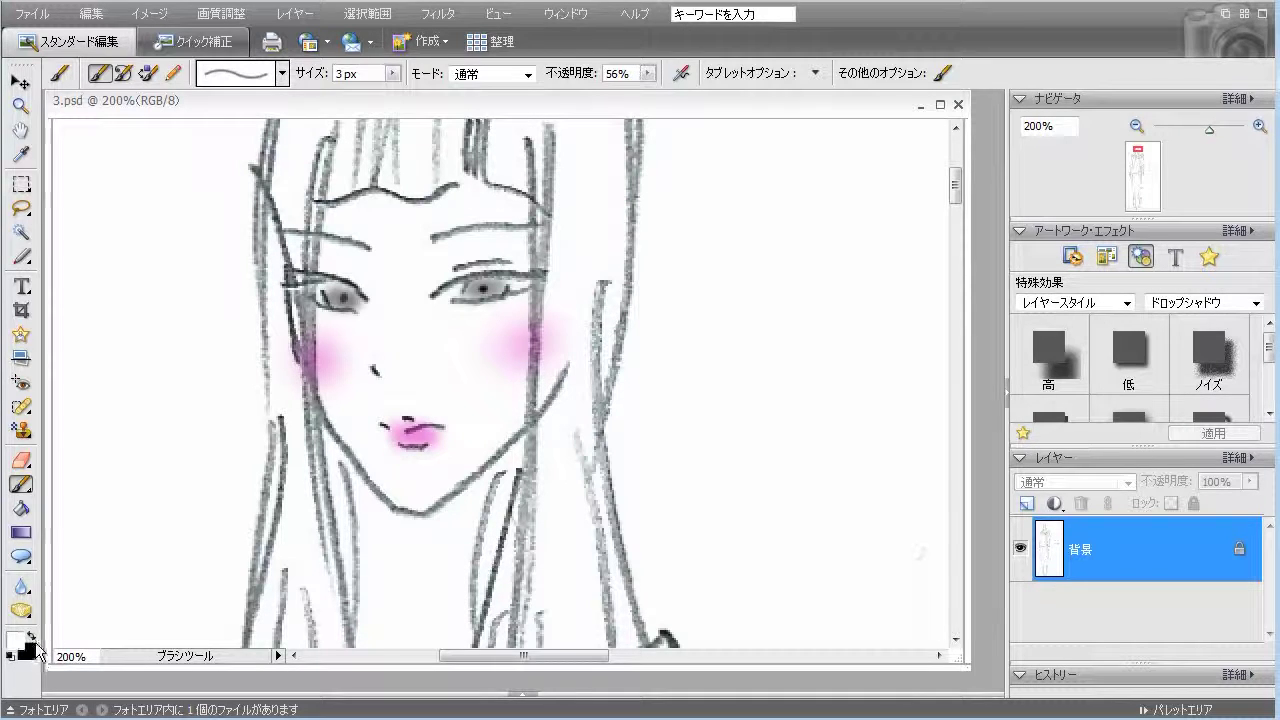
{"action": "left_click", "coordinate": [649, 73]}
{"action": "left_click_drag", "start_coordinate": [651, 92], "coordinate": [693, 92]}
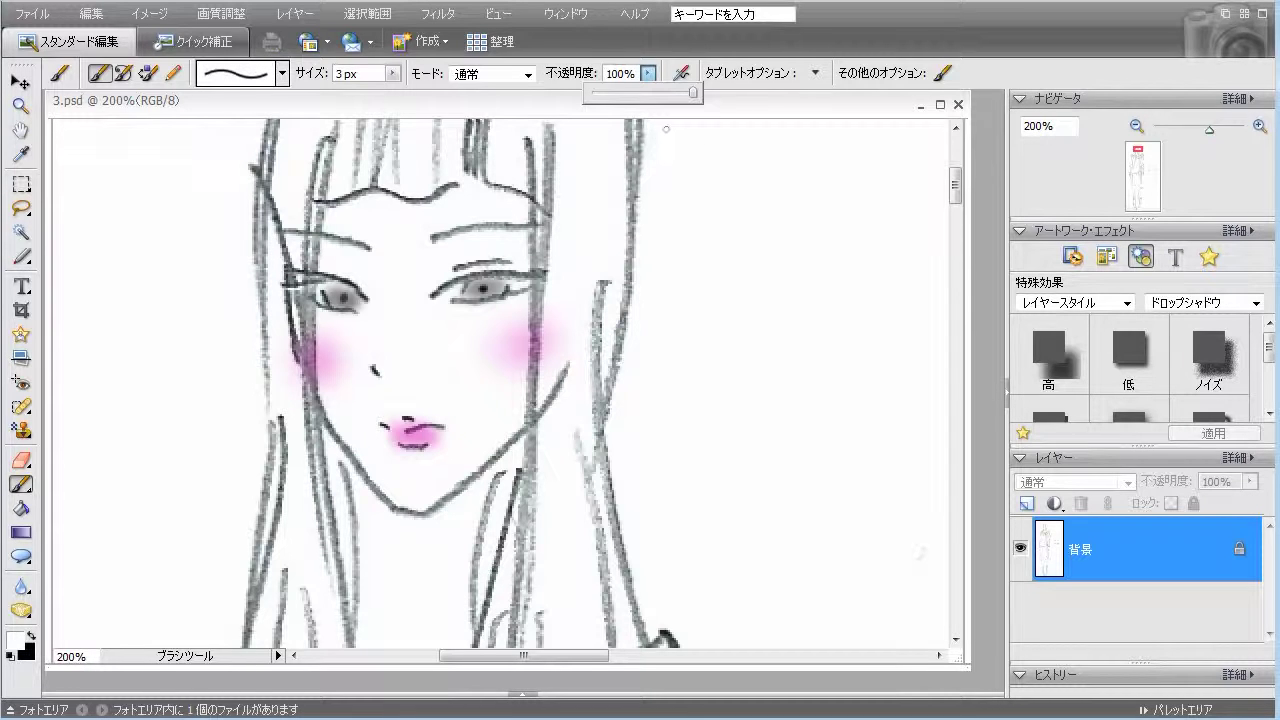
{"action": "left_click", "coordinate": [335, 300]}
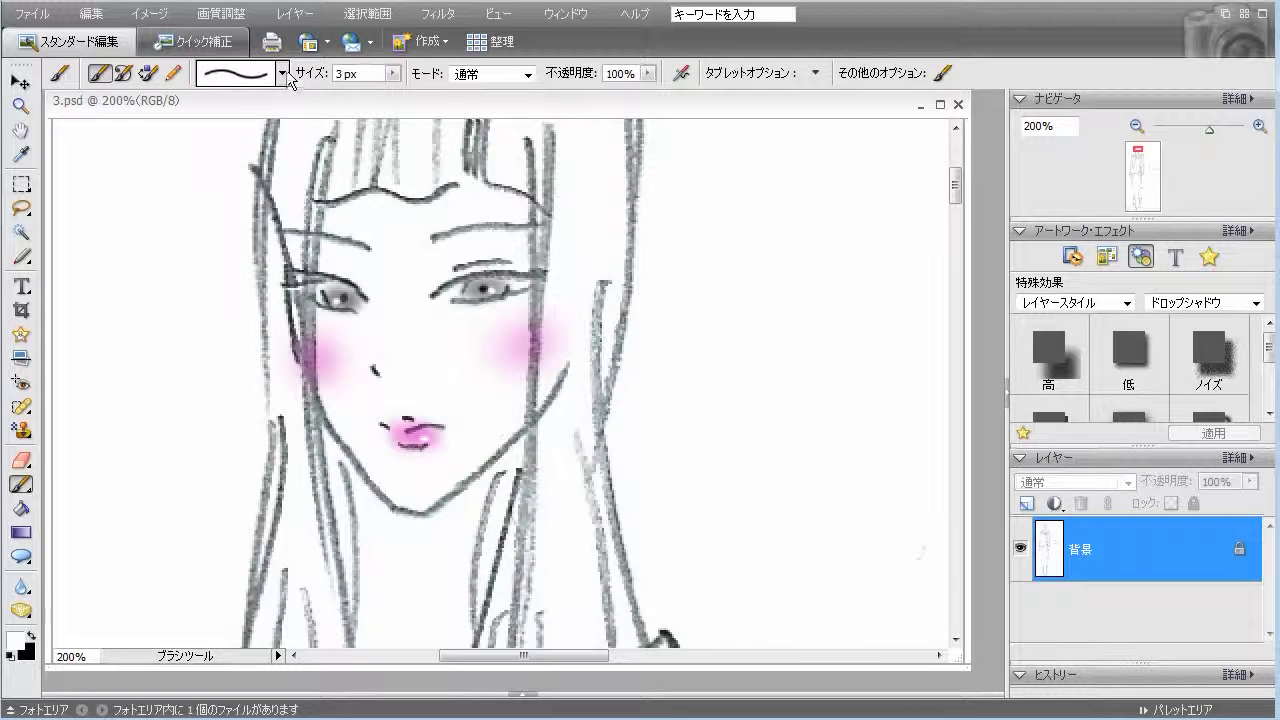
Set up a 1 px brush at 49% opacity and swap the foreground colour back to black.
{"action": "left_click", "coordinate": [282, 73]}
{"action": "left_click", "coordinate": [150, 160]}
{"action": "left_click", "coordinate": [648, 73]}
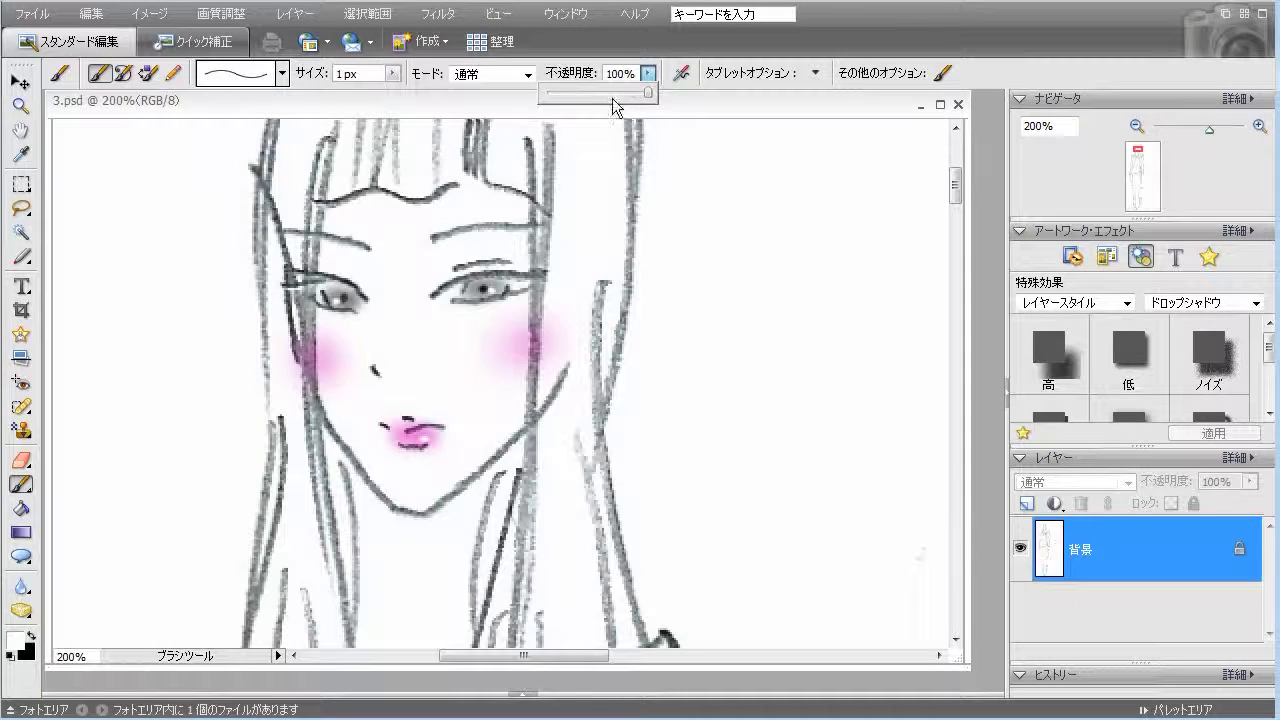
{"action": "left_click", "coordinate": [33, 636]}
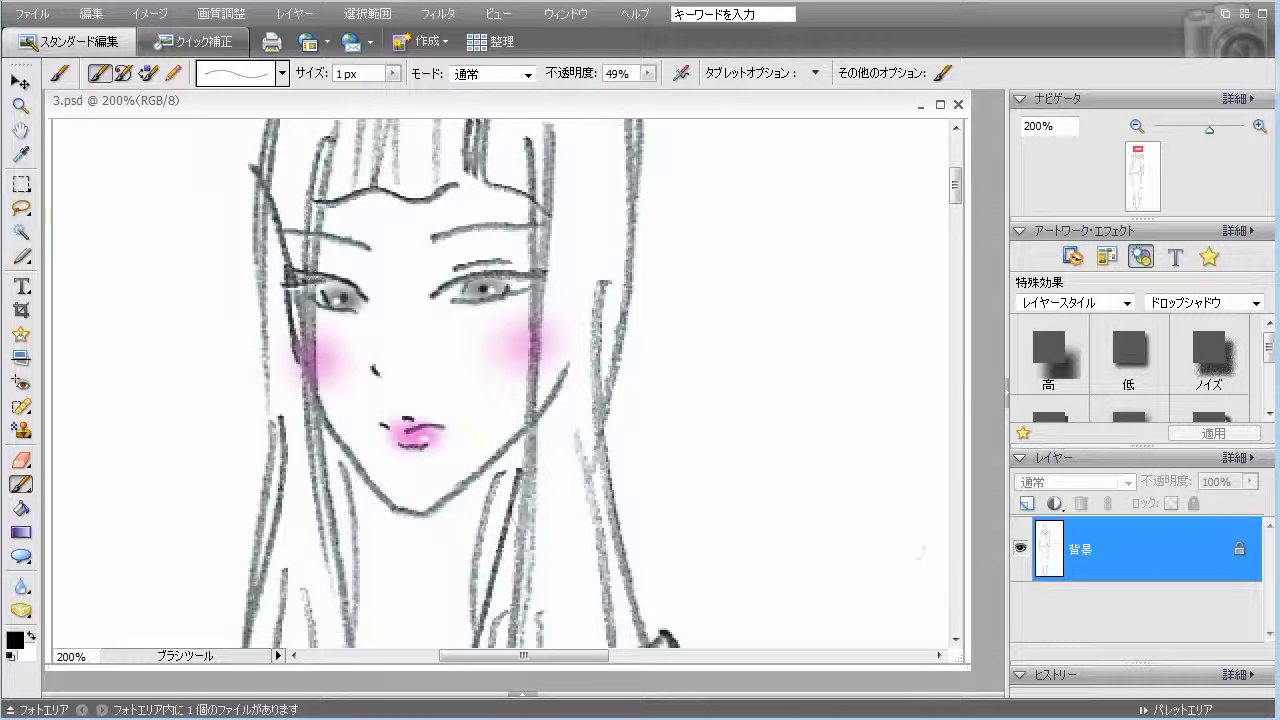
Try lash strokes above the eye on the face's left side and undo them.
{"action": "left_click_drag", "start_coordinate": [336, 278], "coordinate": [327, 266]}
{"action": "left_click", "coordinate": [95, 14]}
{"action": "left_click", "coordinate": [104, 18]}
{"action": "left_click", "coordinate": [106, 20]}
{"action": "left_click", "coordinate": [106, 20]}
{"action": "left_click", "coordinate": [106, 20]}
{"action": "left_click", "coordinate": [106, 20]}
{"action": "left_click", "coordinate": [105, 18]}
{"action": "left_click", "coordinate": [105, 18]}
{"action": "left_click", "coordinate": [106, 20]}
{"action": "left_click", "coordinate": [107, 24]}
Draw fine black lashes along the upper and lower lids of both eyes.
{"action": "mouse_move", "coordinate": [336, 272]}
{"action": "left_mouse_down"}
{"action": "mouse_move", "coordinate": [329, 260]}
{"action": "mouse_move", "coordinate": [342, 271]}
{"action": "left_mouse_up"}
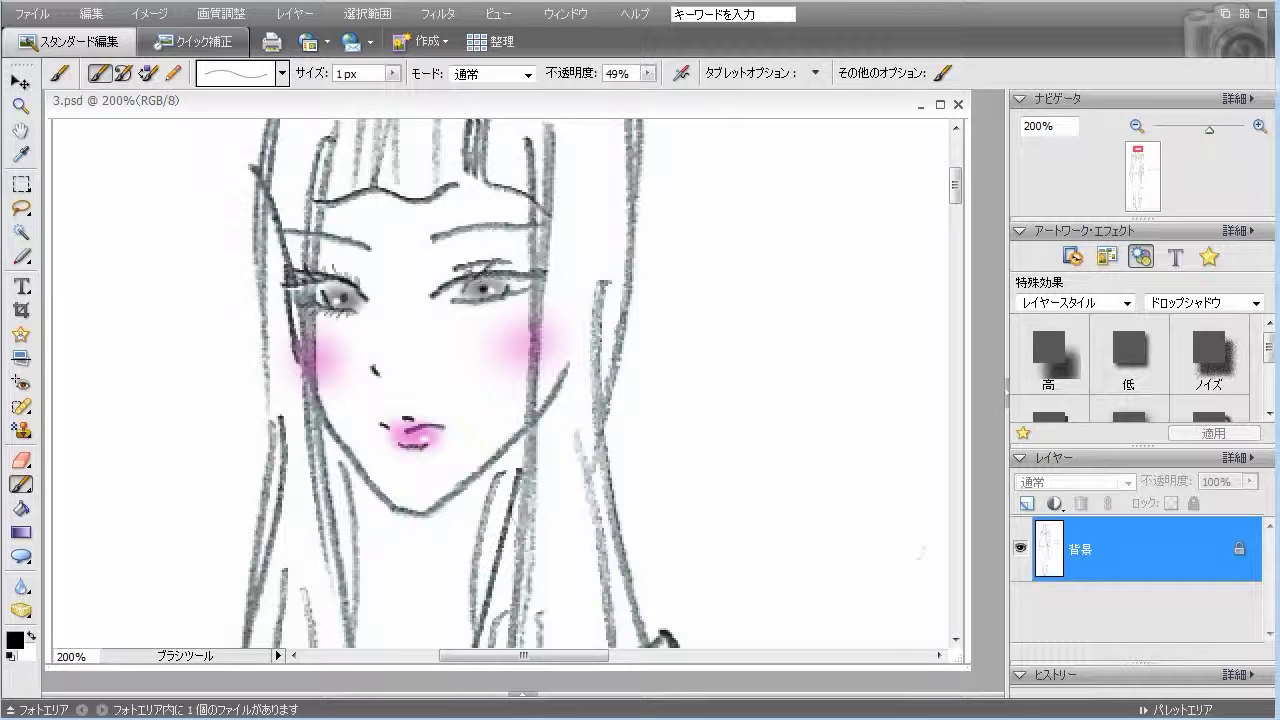
{"action": "left_click_drag", "start_coordinate": [484, 276], "coordinate": [528, 261]}
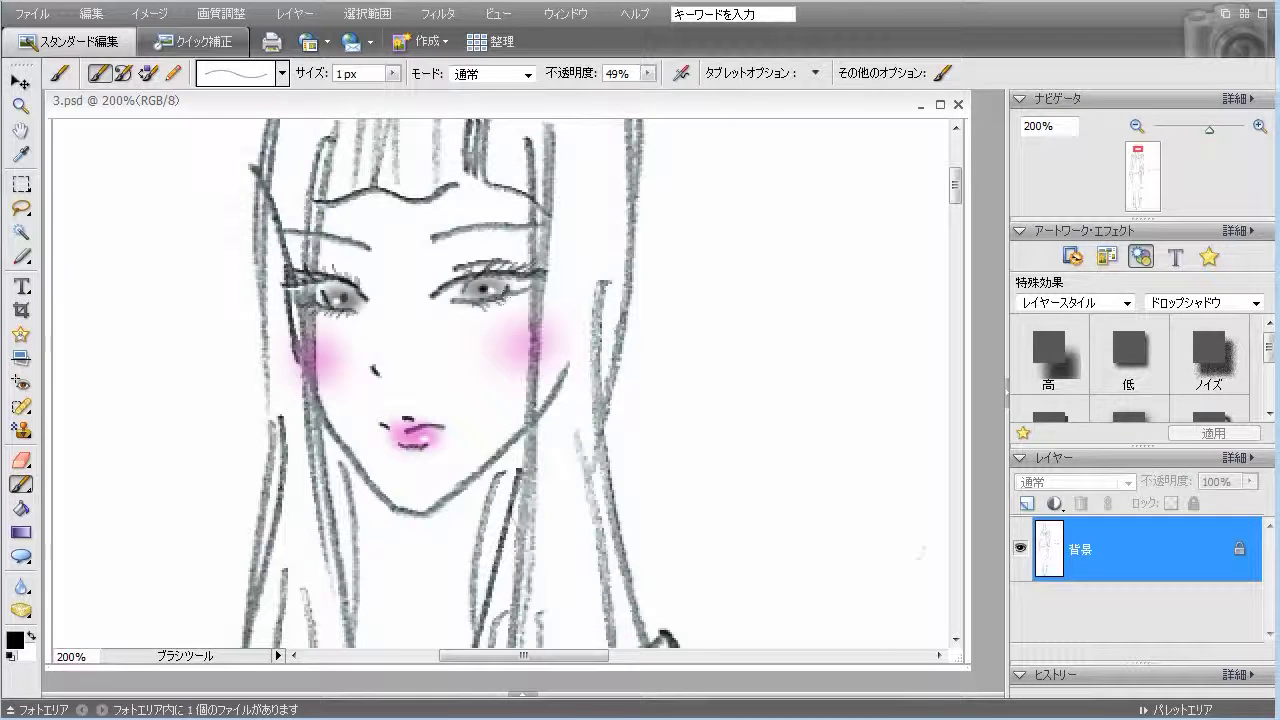
{"action": "left_click_drag", "start_coordinate": [500, 292], "coordinate": [508, 302]}
{"action": "left_click_drag", "start_coordinate": [514, 290], "coordinate": [524, 300]}
Set the foreground colour to the dark brown 522c10.
{"action": "left_click", "coordinate": [14, 640]}
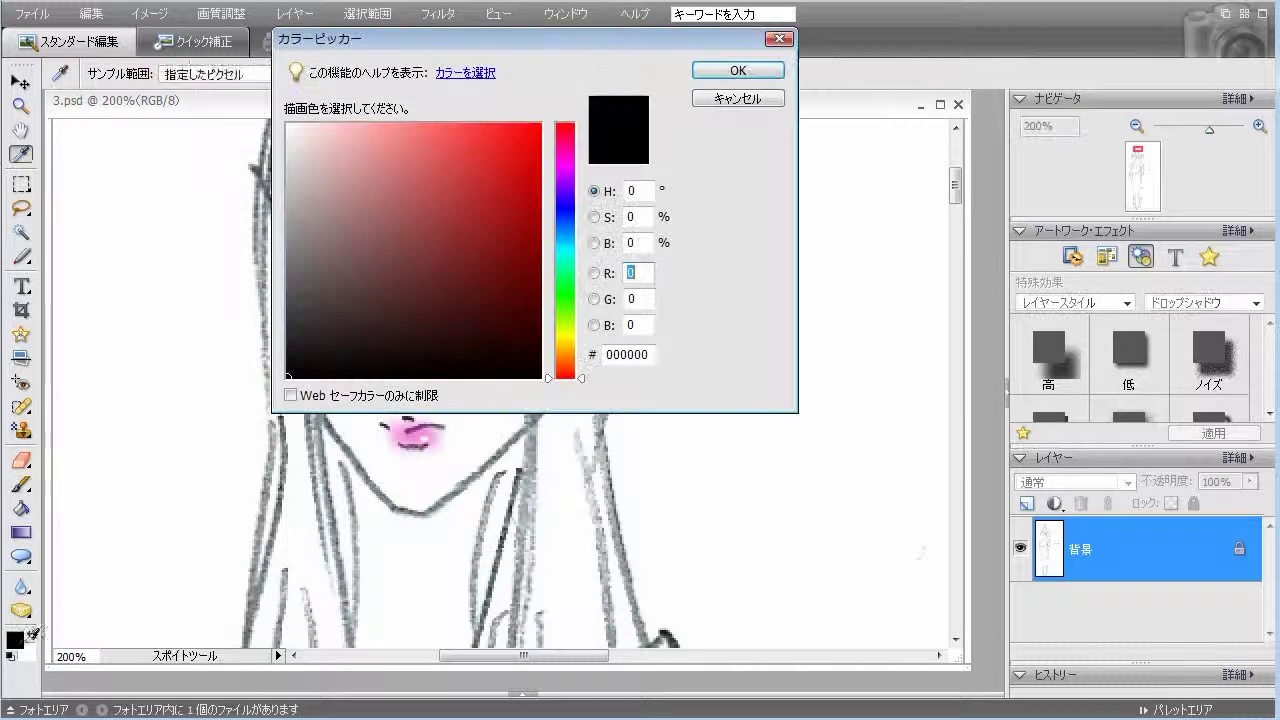
{"action": "left_click", "coordinate": [566, 360]}
{"action": "left_click_drag", "start_coordinate": [517, 318], "coordinate": [491, 296]}
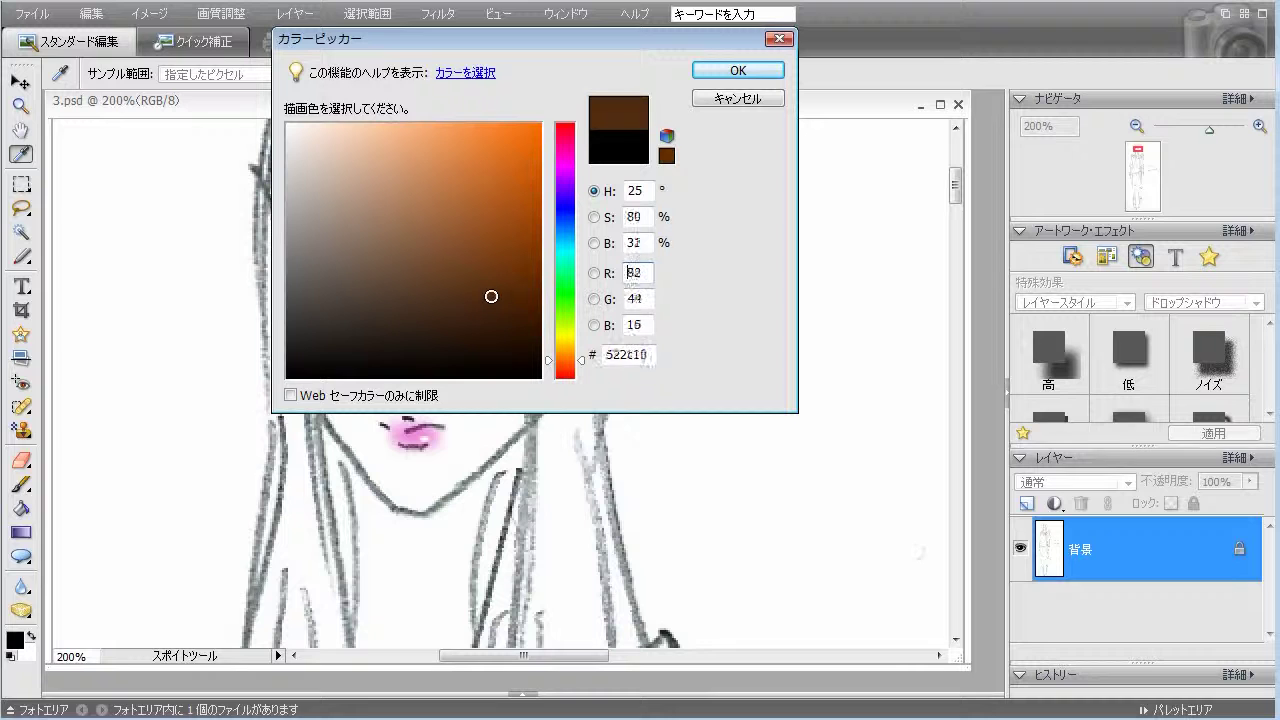
{"action": "left_click", "coordinate": [737, 70]}
Tint both irises brown with the 3 px brush at 14% opacity.
{"action": "left_click", "coordinate": [283, 73]}
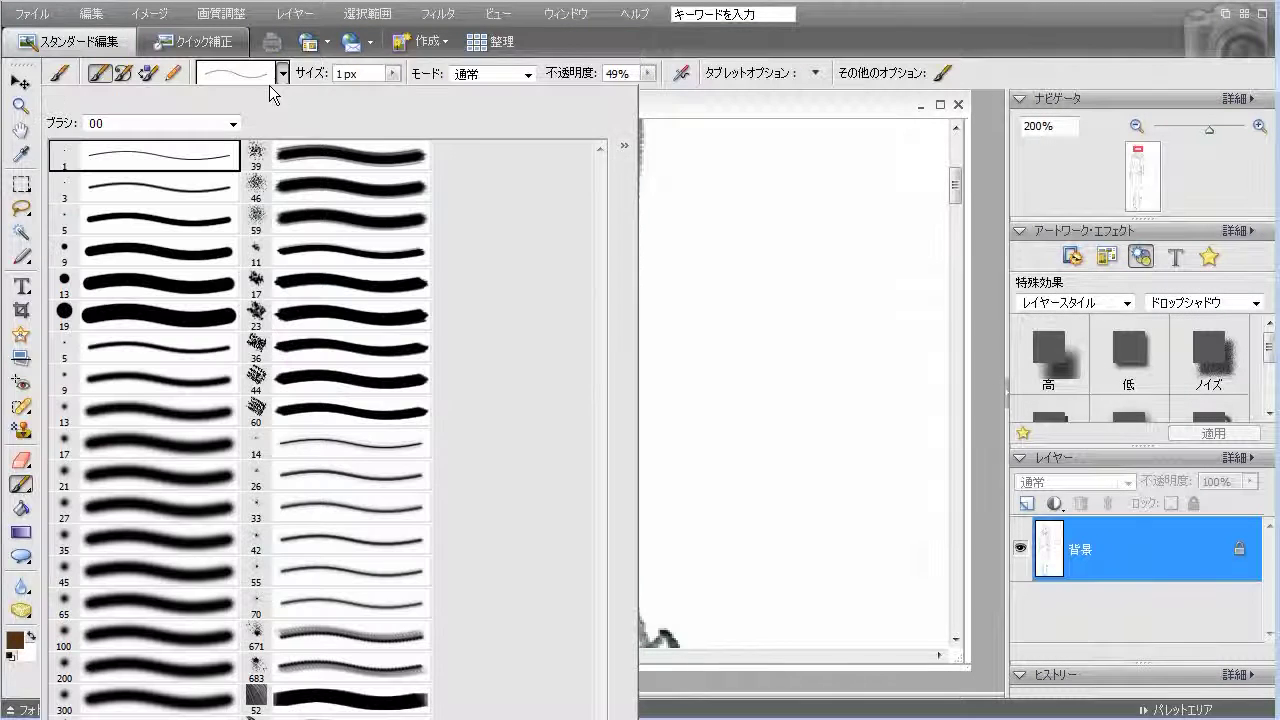
{"action": "left_click", "coordinate": [225, 186]}
{"action": "mouse_move", "coordinate": [648, 73]}
{"action": "left_mouse_down"}
{"action": "mouse_move", "coordinate": [635, 92]}
{"action": "mouse_move", "coordinate": [612, 92]}
{"action": "left_mouse_up"}
{"action": "left_click", "coordinate": [482, 287]}
{"action": "left_click_drag", "start_coordinate": [482, 287], "coordinate": [490, 287]}
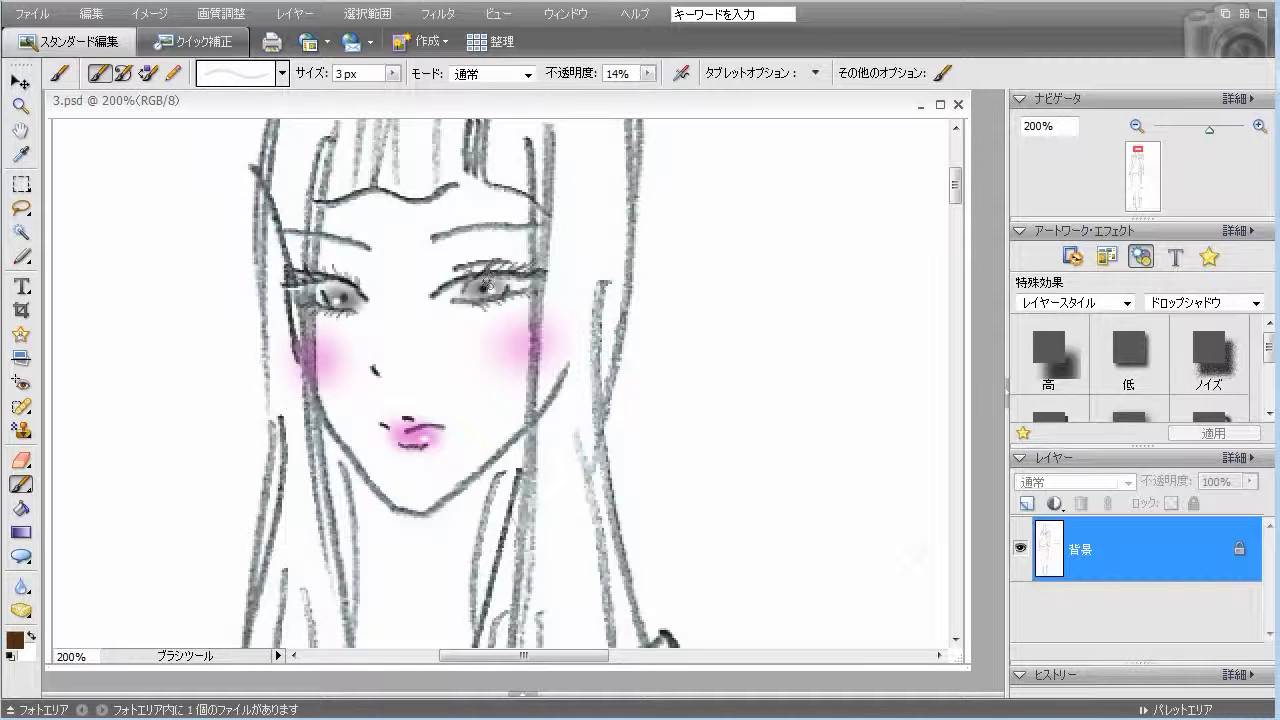
{"action": "left_click_drag", "start_coordinate": [482, 290], "coordinate": [486, 286]}
{"action": "left_click_drag", "start_coordinate": [338, 297], "coordinate": [346, 298]}
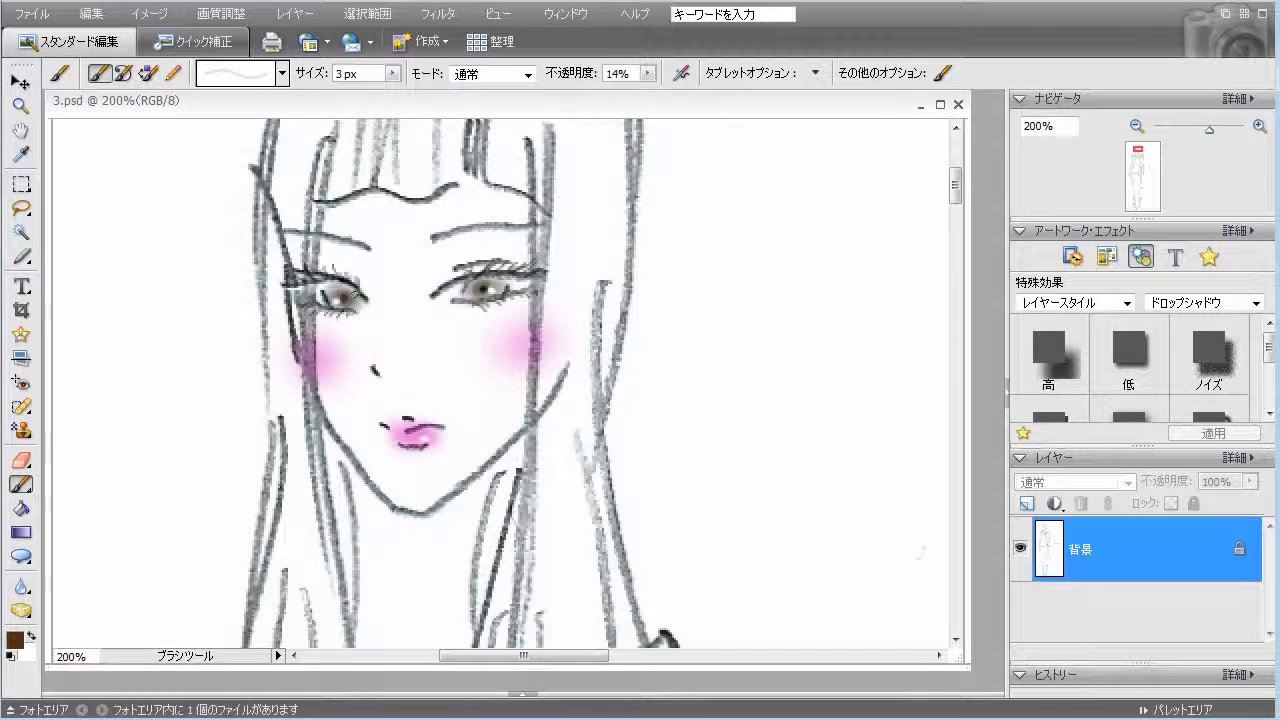
Brush brown along the lid lines of both eyes and over both eyebrows.
{"action": "mouse_move", "coordinate": [331, 283]}
{"action": "left_mouse_down"}
{"action": "mouse_move", "coordinate": [360, 291]}
{"action": "mouse_move", "coordinate": [300, 284]}
{"action": "mouse_move", "coordinate": [312, 280]}
{"action": "mouse_move", "coordinate": [312, 308]}
{"action": "mouse_move", "coordinate": [338, 310]}
{"action": "left_mouse_up"}
{"action": "mouse_move", "coordinate": [474, 268]}
{"action": "left_mouse_down"}
{"action": "mouse_move", "coordinate": [440, 292]}
{"action": "mouse_move", "coordinate": [464, 272]}
{"action": "mouse_move", "coordinate": [531, 272]}
{"action": "left_mouse_up"}
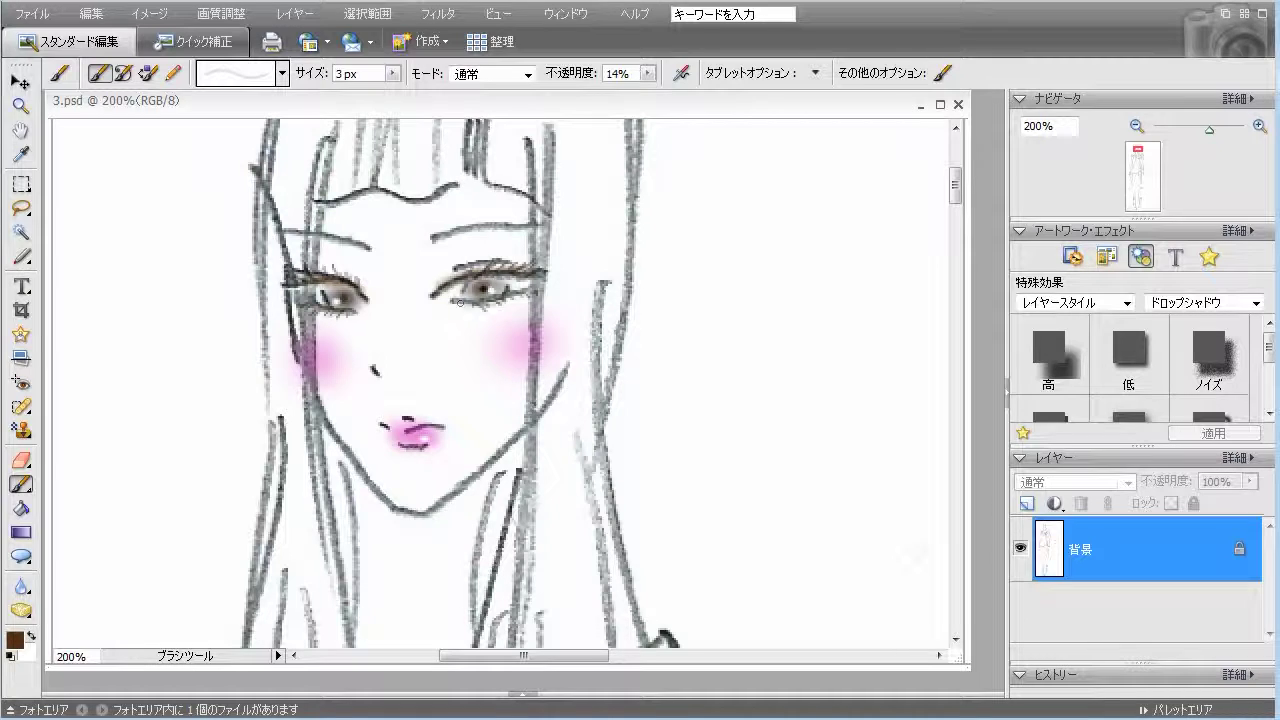
{"action": "left_click_drag", "start_coordinate": [480, 305], "coordinate": [491, 303]}
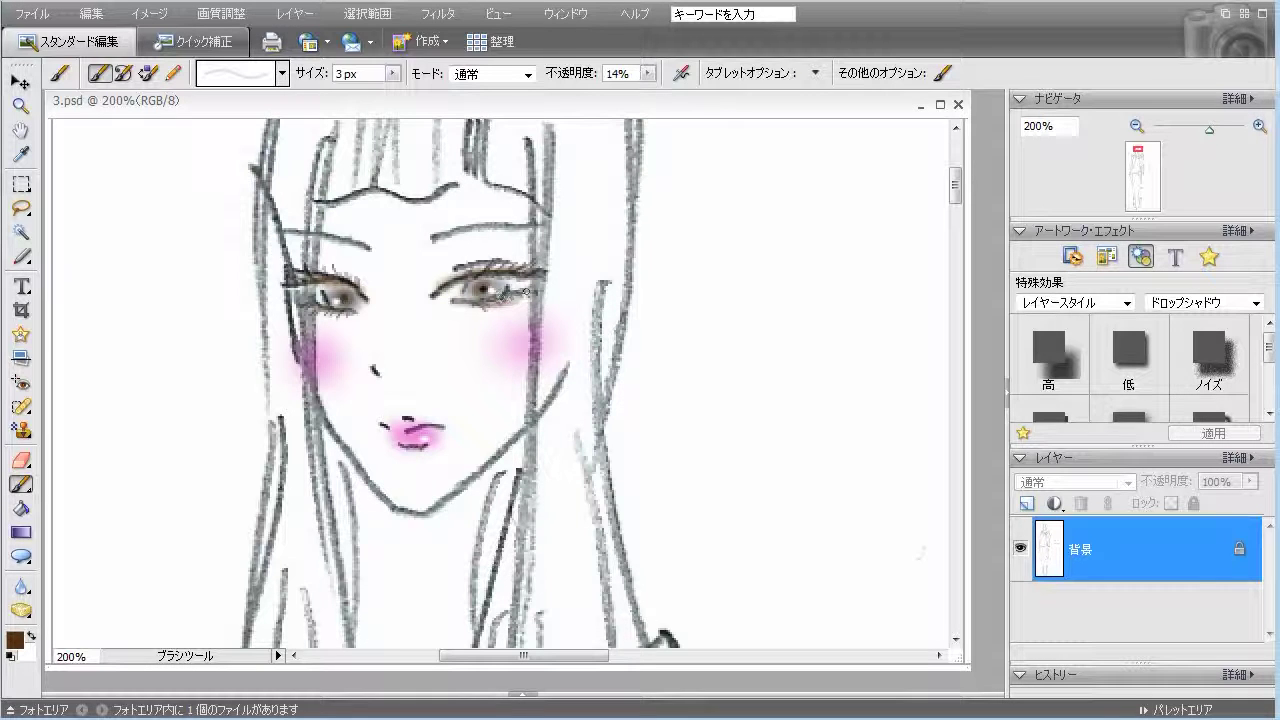
{"action": "left_click_drag", "start_coordinate": [438, 239], "coordinate": [512, 224]}
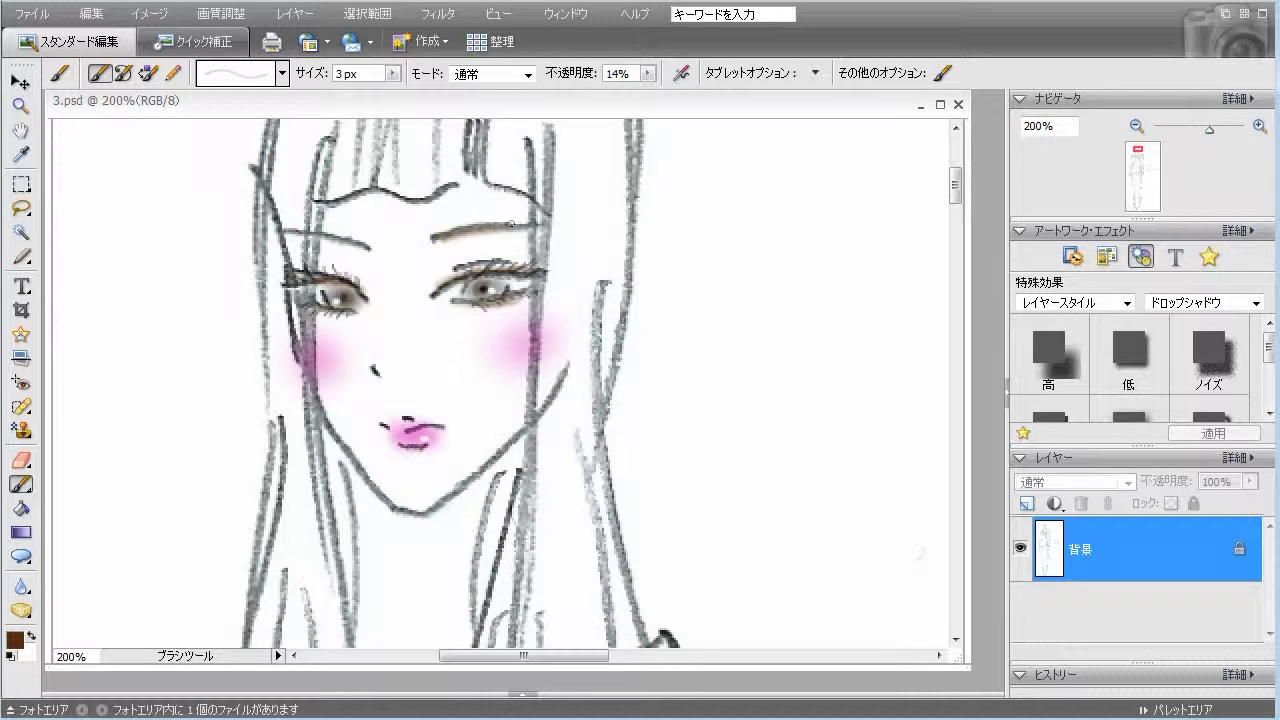
{"action": "mouse_move", "coordinate": [355, 243]}
{"action": "left_mouse_down"}
{"action": "mouse_move", "coordinate": [312, 232]}
{"action": "mouse_move", "coordinate": [362, 246]}
{"action": "mouse_move", "coordinate": [312, 232]}
{"action": "mouse_move", "coordinate": [343, 242]}
{"action": "left_mouse_up"}
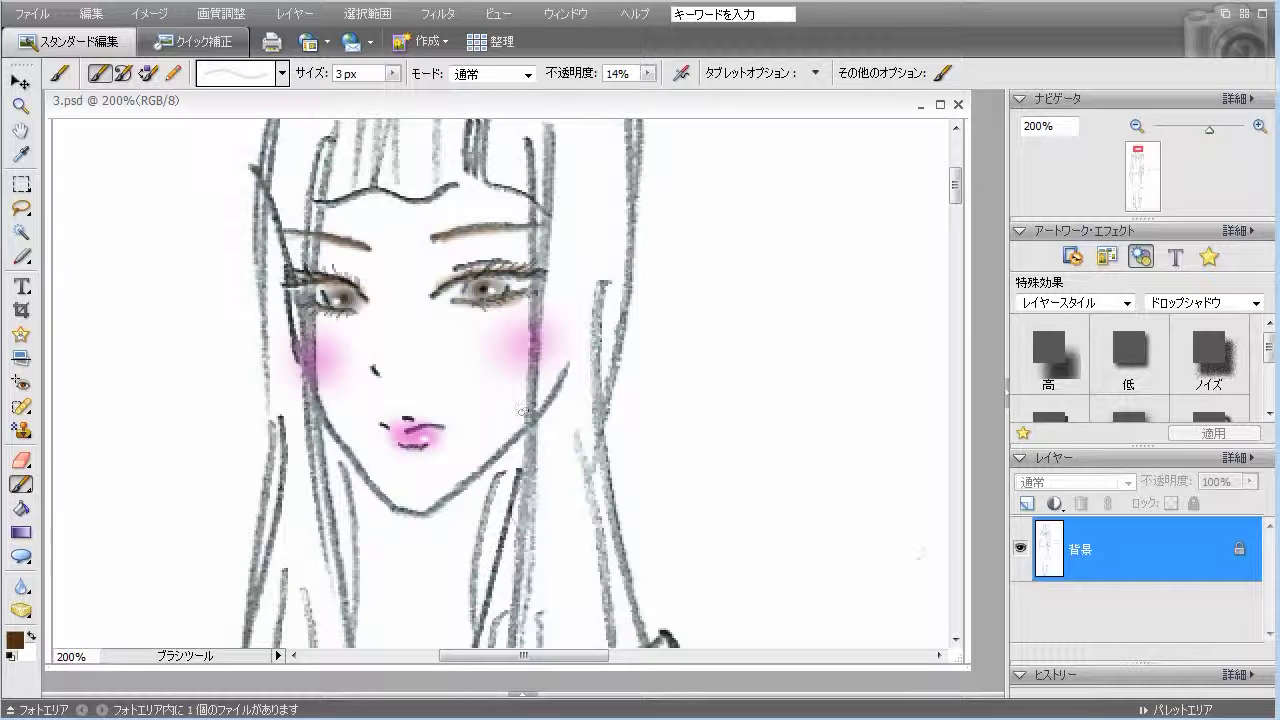
Show the upper body at 50% zoom and switch to the soft round 13 px brush at 8% opacity.
{"action": "left_click", "coordinate": [1136, 126]}
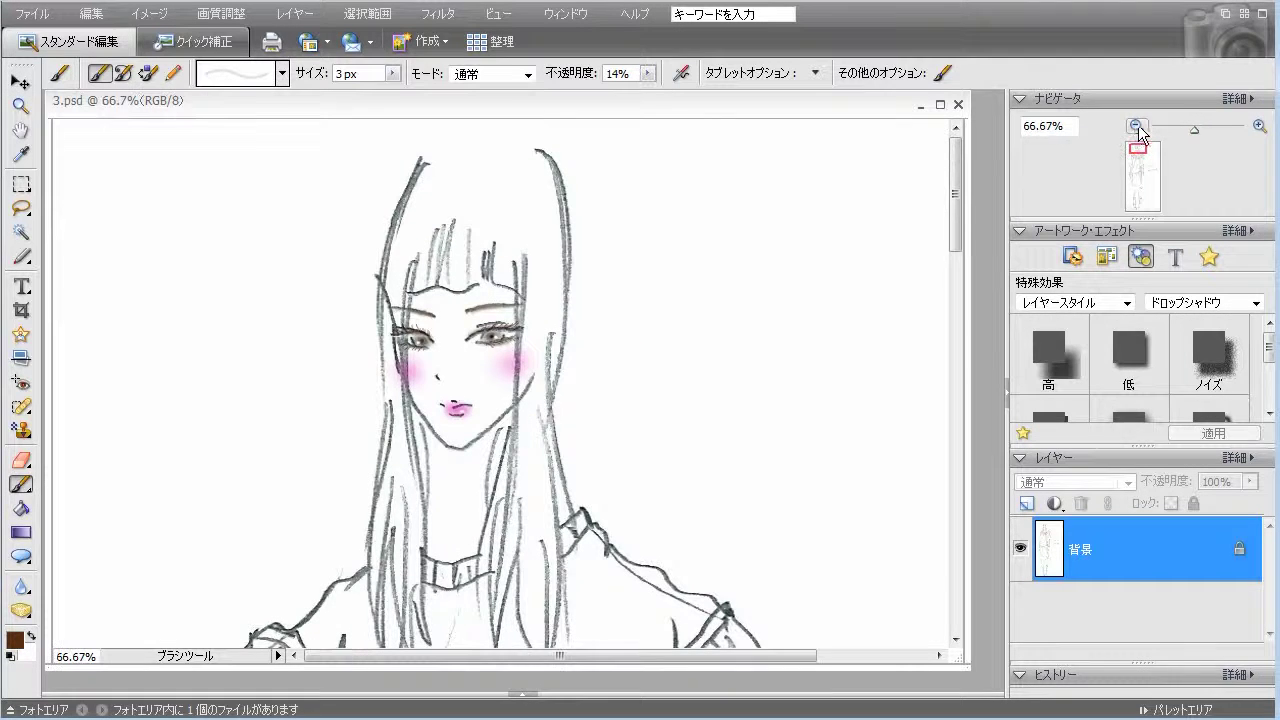
{"action": "left_click", "coordinate": [1136, 127]}
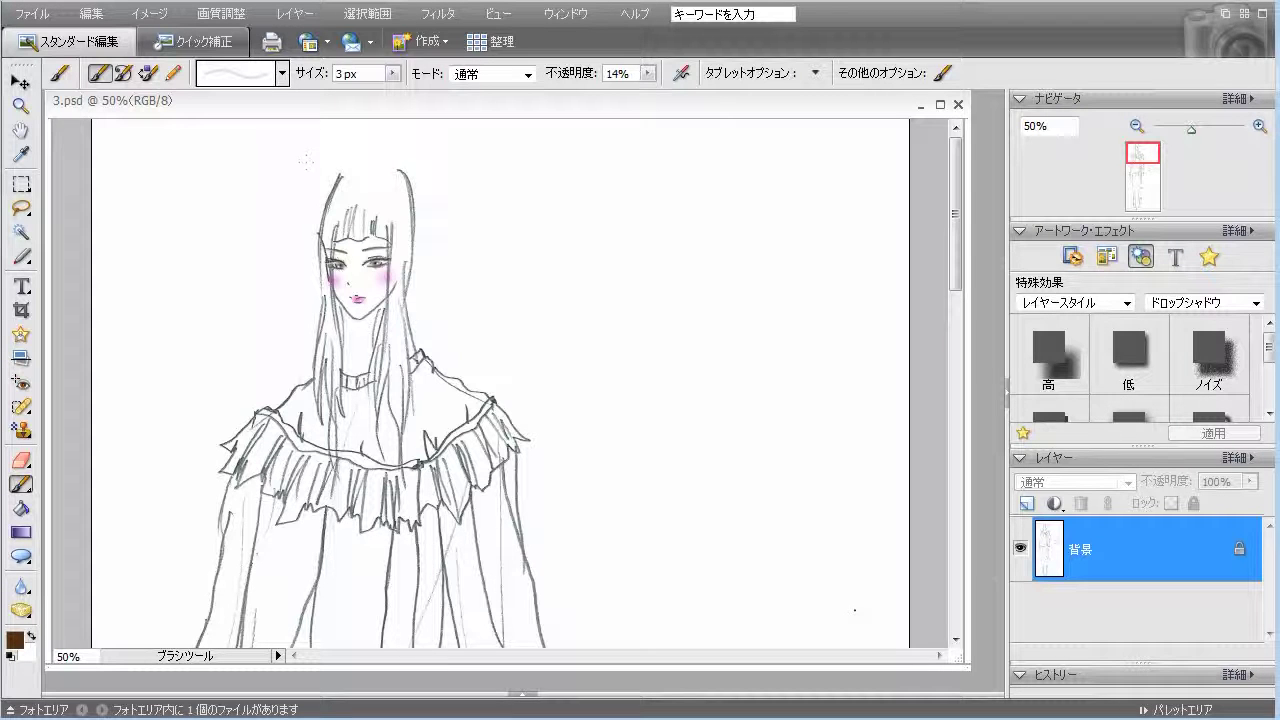
{"action": "left_click", "coordinate": [282, 73]}
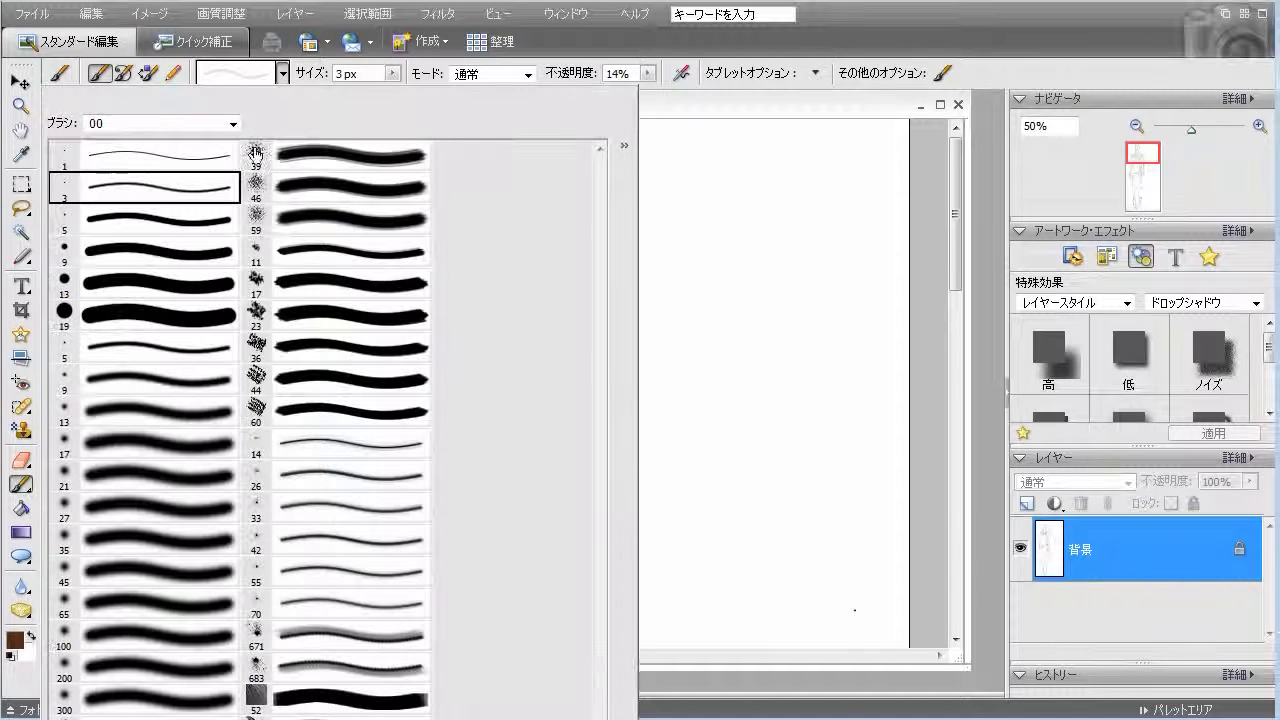
{"action": "left_click", "coordinate": [208, 416]}
{"action": "left_click", "coordinate": [648, 73]}
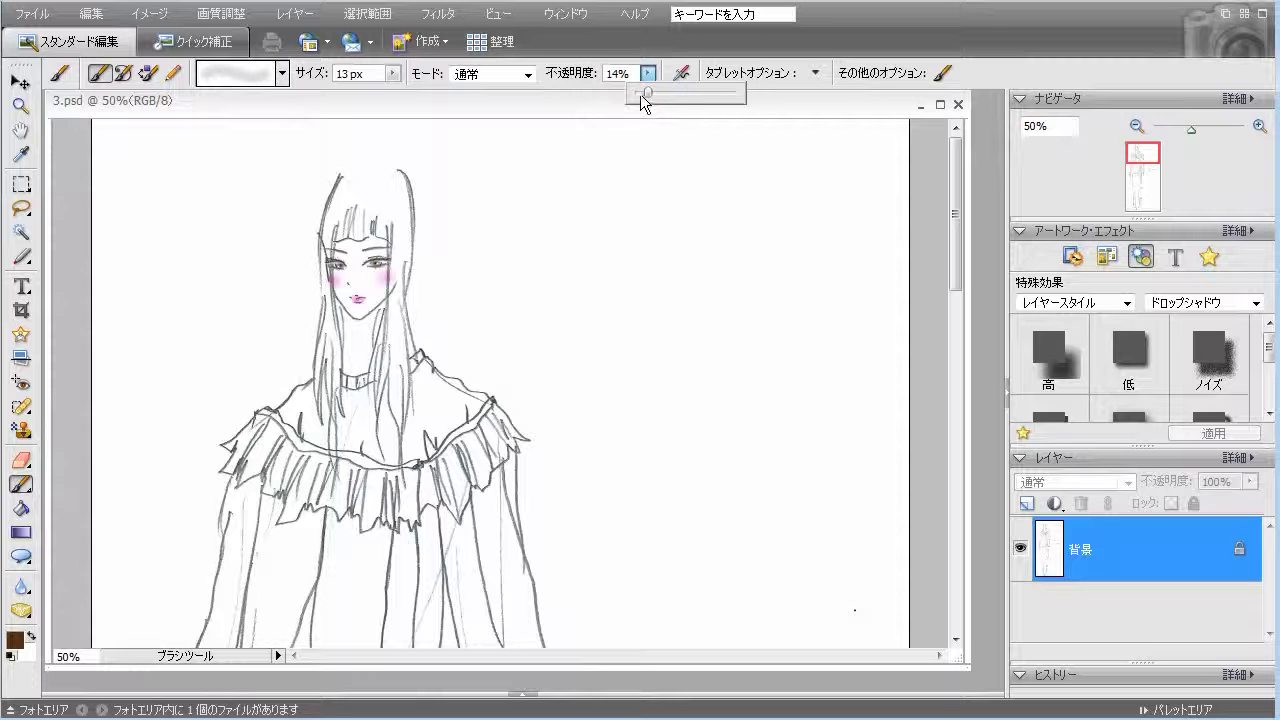
{"action": "left_click_drag", "start_coordinate": [644, 92], "coordinate": [641, 92]}
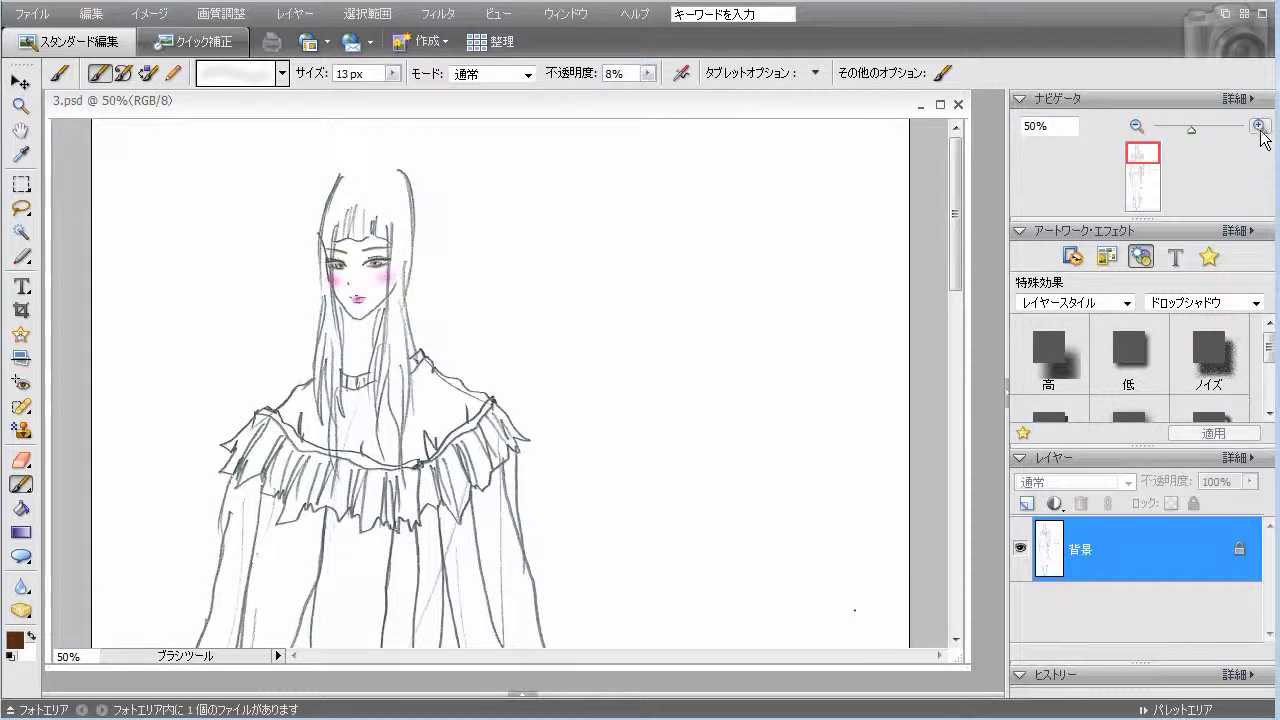
Brush brown at 100% zoom along the long hair strands at the viewer's left of the face, with the 13 px brush at 8% opacity.
{"action": "left_click", "coordinate": [1258, 129]}
{"action": "left_click", "coordinate": [1258, 129]}
{"action": "left_click_drag", "start_coordinate": [1146, 156], "coordinate": [1141, 153]}
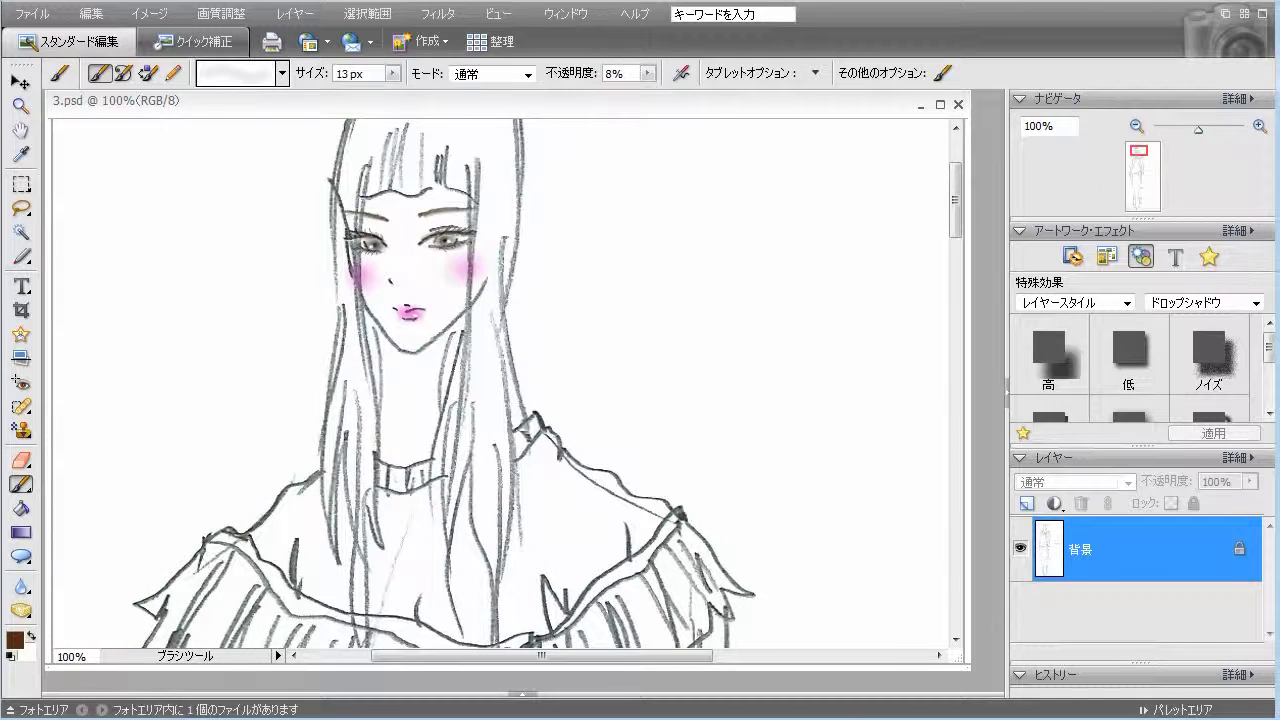
{"action": "mouse_move", "coordinate": [358, 172]}
{"action": "left_mouse_down"}
{"action": "mouse_move", "coordinate": [353, 279]}
{"action": "mouse_move", "coordinate": [370, 377]}
{"action": "mouse_move", "coordinate": [360, 181]}
{"action": "mouse_move", "coordinate": [368, 368]}
{"action": "left_mouse_up"}
{"action": "mouse_move", "coordinate": [348, 212]}
{"action": "left_mouse_down"}
{"action": "mouse_move", "coordinate": [368, 405]}
{"action": "mouse_move", "coordinate": [372, 305]}
{"action": "mouse_move", "coordinate": [378, 390]}
{"action": "mouse_move", "coordinate": [360, 530]}
{"action": "mouse_move", "coordinate": [358, 518]}
{"action": "left_mouse_up"}
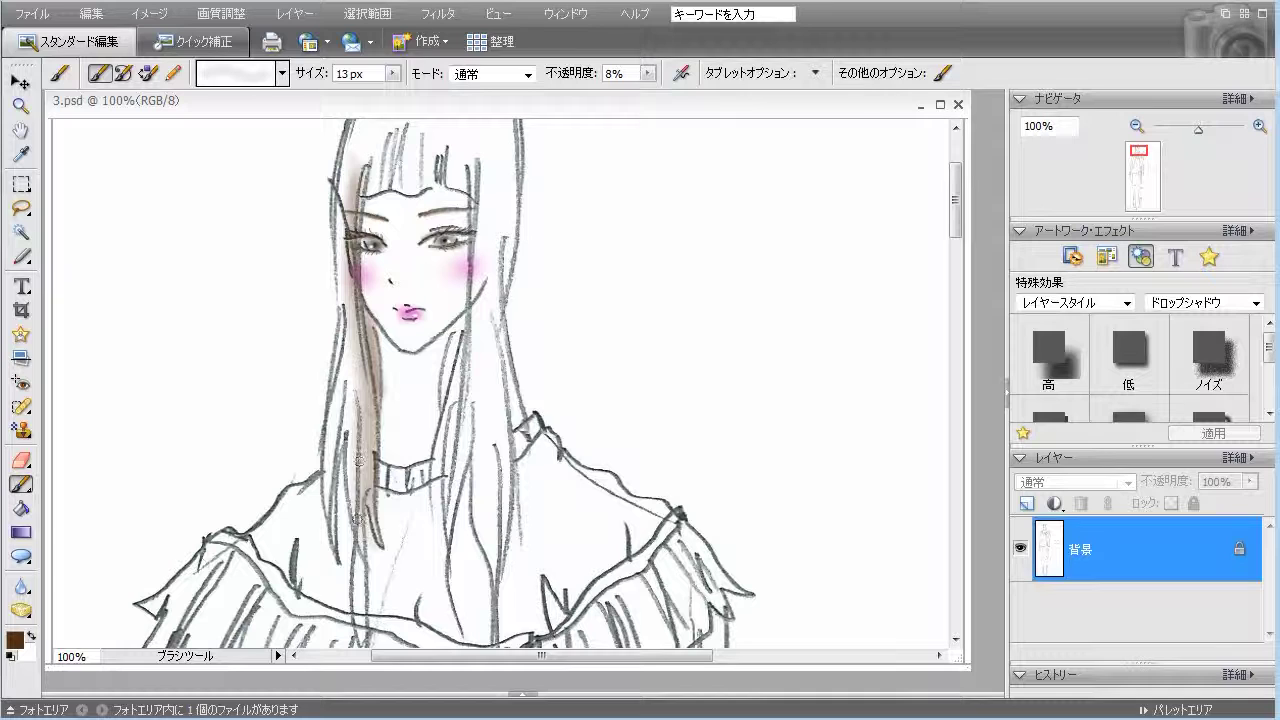
{"action": "mouse_move", "coordinate": [352, 452]}
{"action": "left_mouse_down"}
{"action": "mouse_move", "coordinate": [357, 504]}
{"action": "mouse_move", "coordinate": [341, 456]}
{"action": "mouse_move", "coordinate": [346, 377]}
{"action": "mouse_move", "coordinate": [330, 509]}
{"action": "mouse_move", "coordinate": [353, 312]}
{"action": "left_mouse_up"}
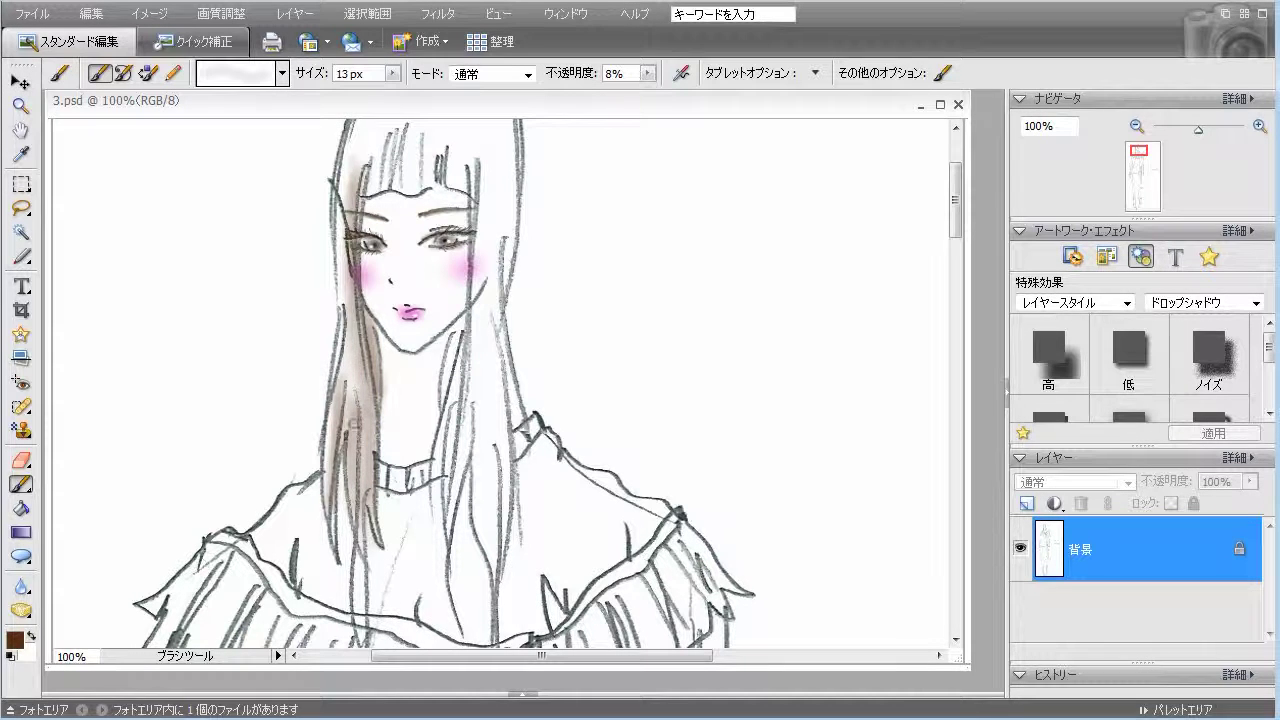
{"action": "left_click_drag", "start_coordinate": [352, 356], "coordinate": [350, 421]}
{"action": "left_click_drag", "start_coordinate": [345, 270], "coordinate": [342, 248]}
Tint the fringe and the inner hair lock at the viewer's right of the face and neck brown.
{"action": "mouse_move", "coordinate": [342, 217]}
{"action": "left_mouse_down"}
{"action": "mouse_move", "coordinate": [350, 170]}
{"action": "mouse_move", "coordinate": [385, 145]}
{"action": "mouse_move", "coordinate": [370, 190]}
{"action": "mouse_move", "coordinate": [395, 128]}
{"action": "mouse_move", "coordinate": [385, 185]}
{"action": "mouse_move", "coordinate": [410, 135]}
{"action": "mouse_move", "coordinate": [418, 185]}
{"action": "mouse_move", "coordinate": [420, 135]}
{"action": "mouse_move", "coordinate": [405, 190]}
{"action": "mouse_move", "coordinate": [430, 150]}
{"action": "mouse_move", "coordinate": [440, 168]}
{"action": "mouse_move", "coordinate": [447, 150]}
{"action": "mouse_move", "coordinate": [472, 186]}
{"action": "mouse_move", "coordinate": [468, 450]}
{"action": "left_mouse_up"}
{"action": "left_click_drag", "start_coordinate": [468, 450], "coordinate": [473, 184]}
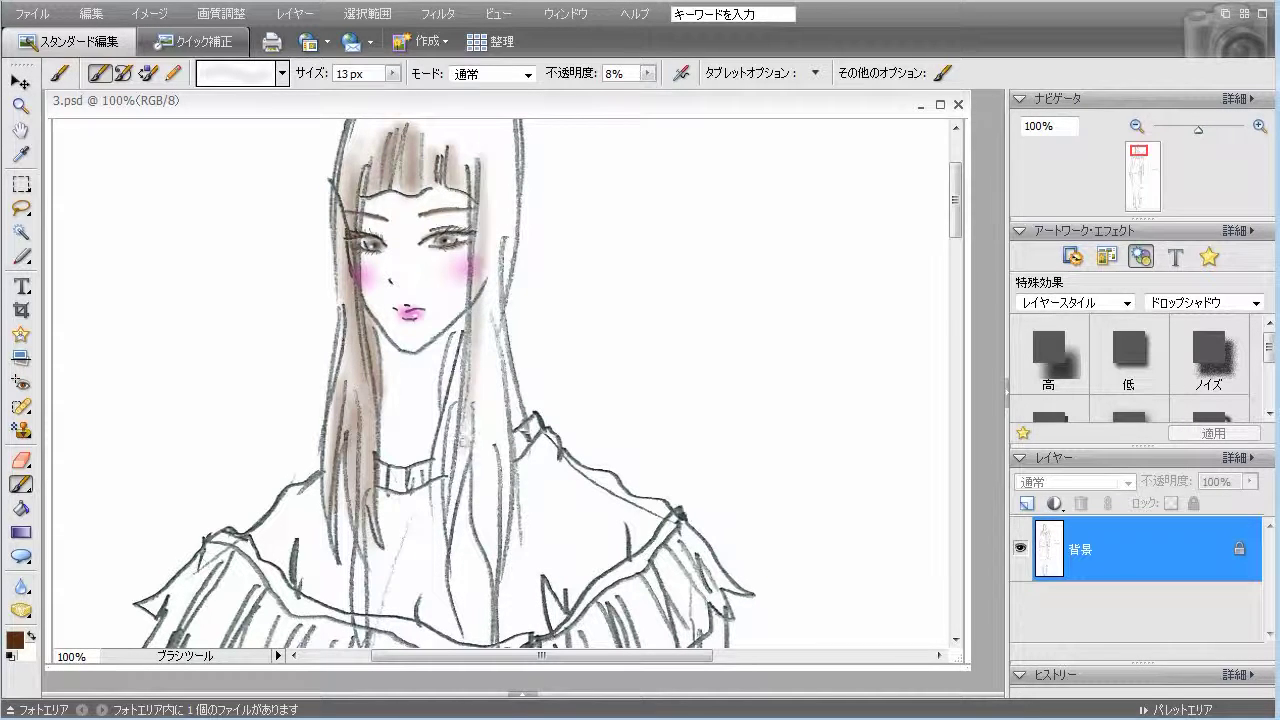
{"action": "mouse_move", "coordinate": [463, 393]}
{"action": "left_mouse_down"}
{"action": "mouse_move", "coordinate": [455, 500]}
{"action": "mouse_move", "coordinate": [458, 378]}
{"action": "mouse_move", "coordinate": [424, 512]}
{"action": "left_mouse_up"}
{"action": "left_click_drag", "start_coordinate": [438, 462], "coordinate": [465, 310]}
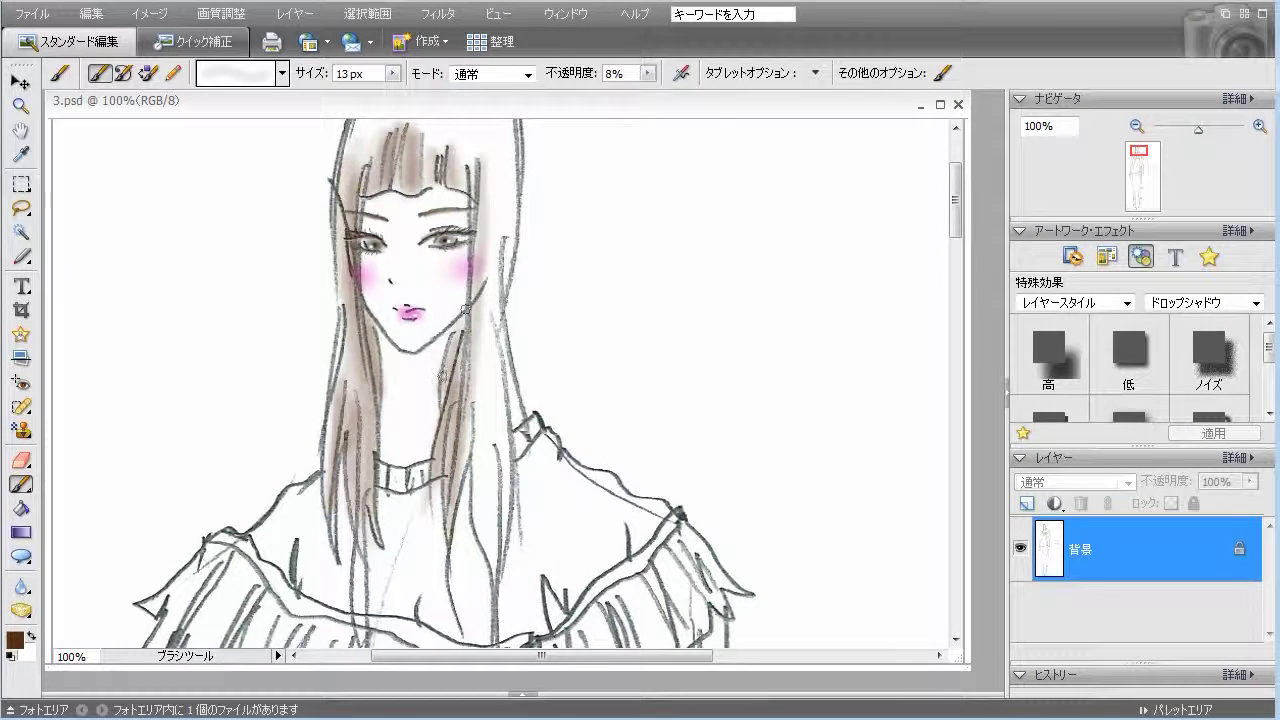
Brush brown down the outer hair strands at the viewer's right, from beside the eye to the tips on the chest.
{"action": "mouse_move", "coordinate": [505, 240]}
{"action": "left_mouse_down"}
{"action": "mouse_move", "coordinate": [492, 278]}
{"action": "mouse_move", "coordinate": [490, 238]}
{"action": "mouse_move", "coordinate": [485, 260]}
{"action": "left_mouse_up"}
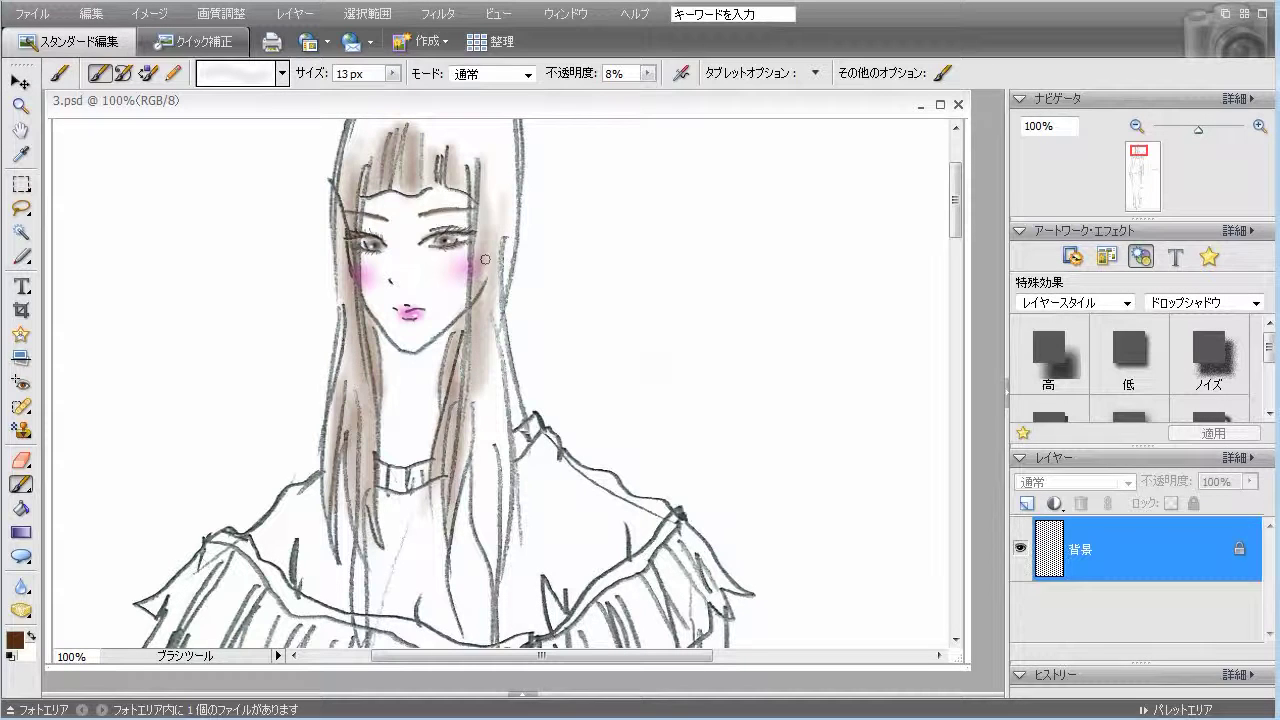
{"action": "mouse_move", "coordinate": [490, 330]}
{"action": "left_mouse_down"}
{"action": "mouse_move", "coordinate": [492, 216]}
{"action": "mouse_move", "coordinate": [487, 233]}
{"action": "mouse_move", "coordinate": [478, 199]}
{"action": "mouse_move", "coordinate": [505, 281]}
{"action": "mouse_move", "coordinate": [492, 403]}
{"action": "mouse_move", "coordinate": [516, 435]}
{"action": "mouse_move", "coordinate": [501, 393]}
{"action": "mouse_move", "coordinate": [501, 482]}
{"action": "mouse_move", "coordinate": [493, 408]}
{"action": "mouse_move", "coordinate": [476, 478]}
{"action": "mouse_move", "coordinate": [479, 441]}
{"action": "mouse_move", "coordinate": [476, 453]}
{"action": "mouse_move", "coordinate": [478, 521]}
{"action": "left_mouse_up"}
{"action": "mouse_move", "coordinate": [470, 412]}
{"action": "left_mouse_down"}
{"action": "mouse_move", "coordinate": [480, 398]}
{"action": "mouse_move", "coordinate": [472, 458]}
{"action": "mouse_move", "coordinate": [494, 480]}
{"action": "left_mouse_up"}
{"action": "mouse_move", "coordinate": [495, 546]}
{"action": "left_mouse_down"}
{"action": "mouse_move", "coordinate": [505, 360]}
{"action": "mouse_move", "coordinate": [516, 424]}
{"action": "left_mouse_up"}
{"action": "mouse_move", "coordinate": [498, 290]}
{"action": "left_mouse_down"}
{"action": "mouse_move", "coordinate": [514, 170]}
{"action": "mouse_move", "coordinate": [512, 234]}
{"action": "left_mouse_up"}
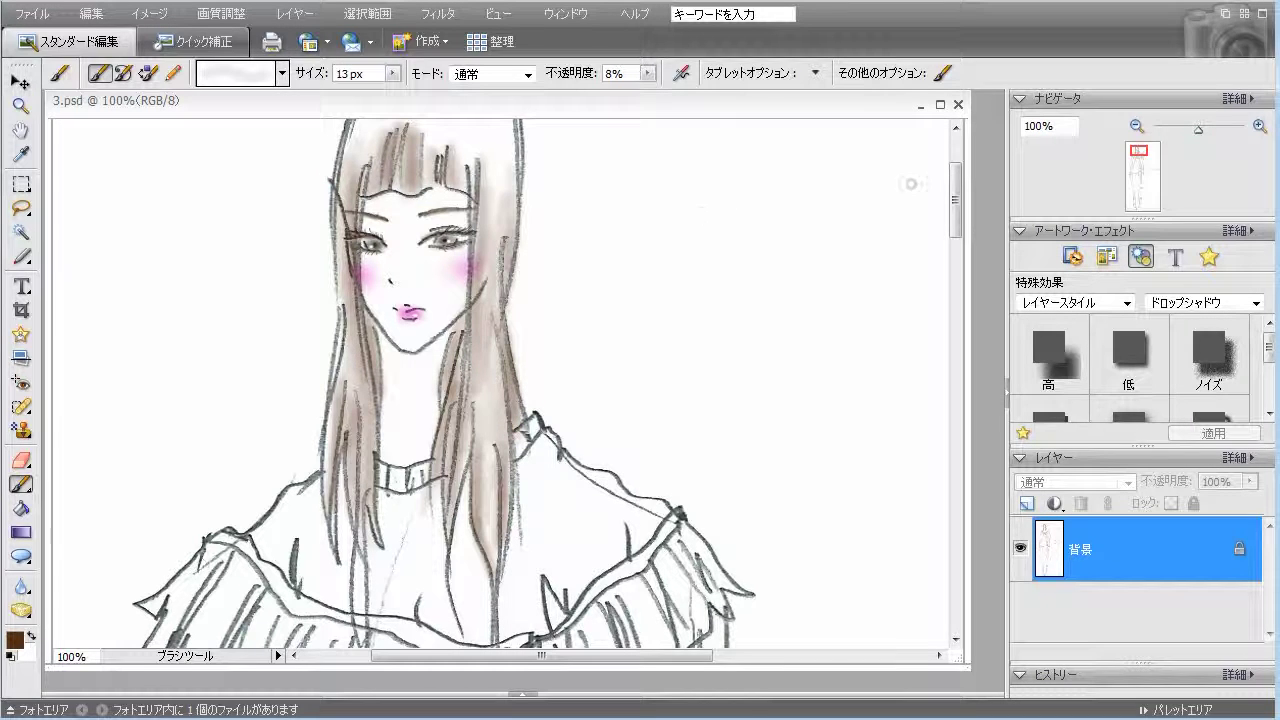
Brush brown along both sides of the crown and deepen the hair strands framing the forehead and cheeks.
{"action": "left_click_drag", "start_coordinate": [957, 207], "coordinate": [957, 189]}
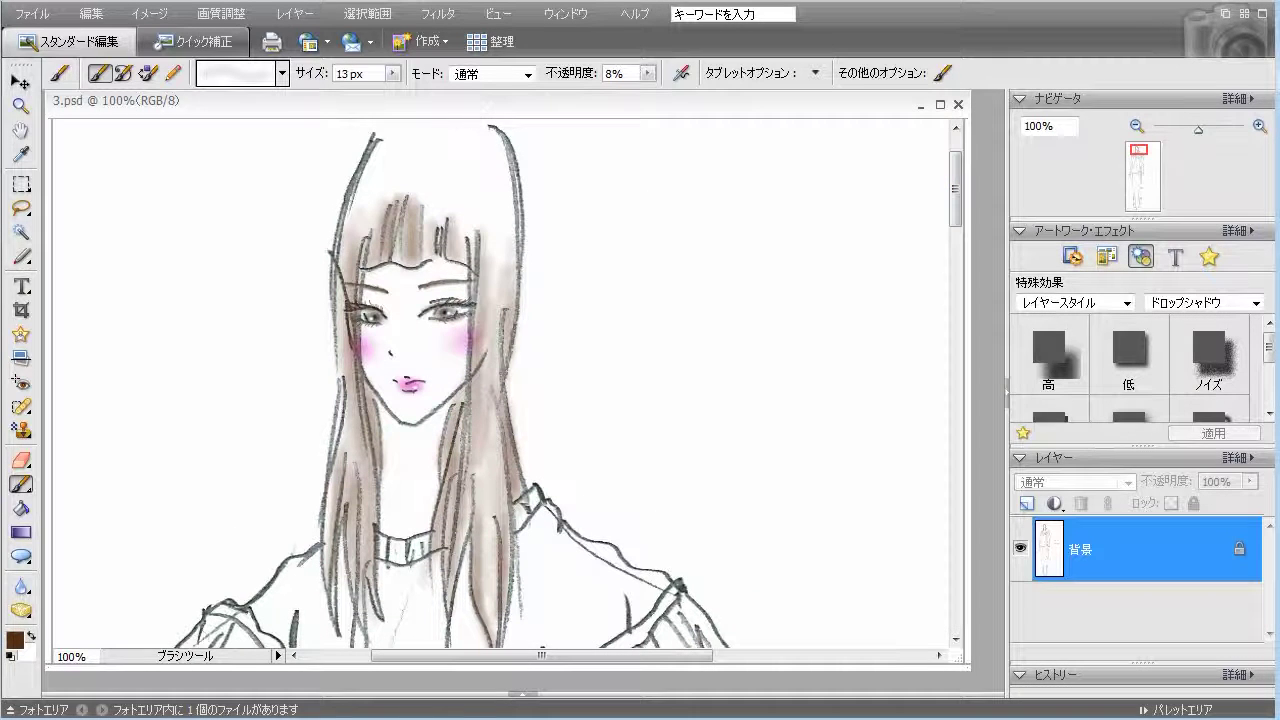
{"action": "mouse_move", "coordinate": [379, 136]}
{"action": "left_mouse_down"}
{"action": "mouse_move", "coordinate": [354, 190]}
{"action": "mouse_move", "coordinate": [374, 194]}
{"action": "left_mouse_up"}
{"action": "left_click_drag", "start_coordinate": [492, 130], "coordinate": [509, 240]}
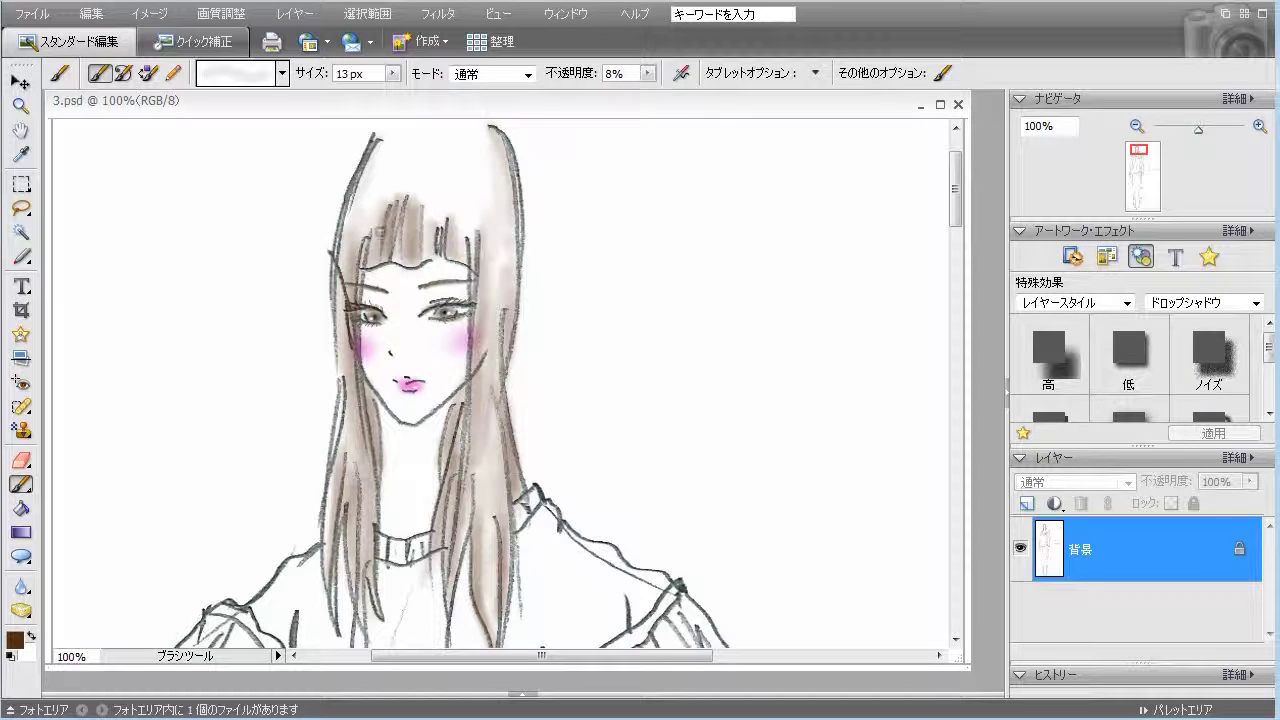
{"action": "mouse_move", "coordinate": [384, 215]}
{"action": "left_mouse_down"}
{"action": "mouse_move", "coordinate": [359, 279]}
{"action": "mouse_move", "coordinate": [363, 246]}
{"action": "mouse_move", "coordinate": [359, 328]}
{"action": "left_mouse_up"}
{"action": "left_click_drag", "start_coordinate": [345, 280], "coordinate": [348, 378]}
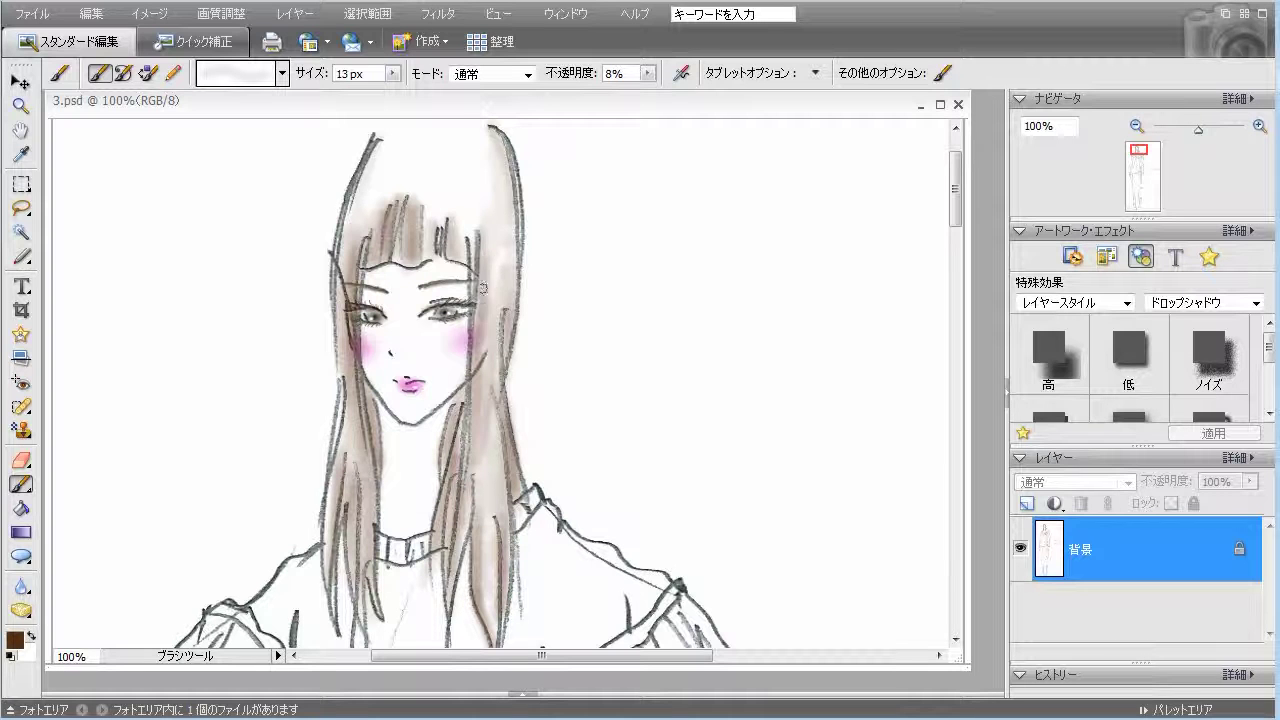
{"action": "left_click_drag", "start_coordinate": [484, 273], "coordinate": [488, 359]}
{"action": "left_click_drag", "start_coordinate": [499, 298], "coordinate": [504, 368]}
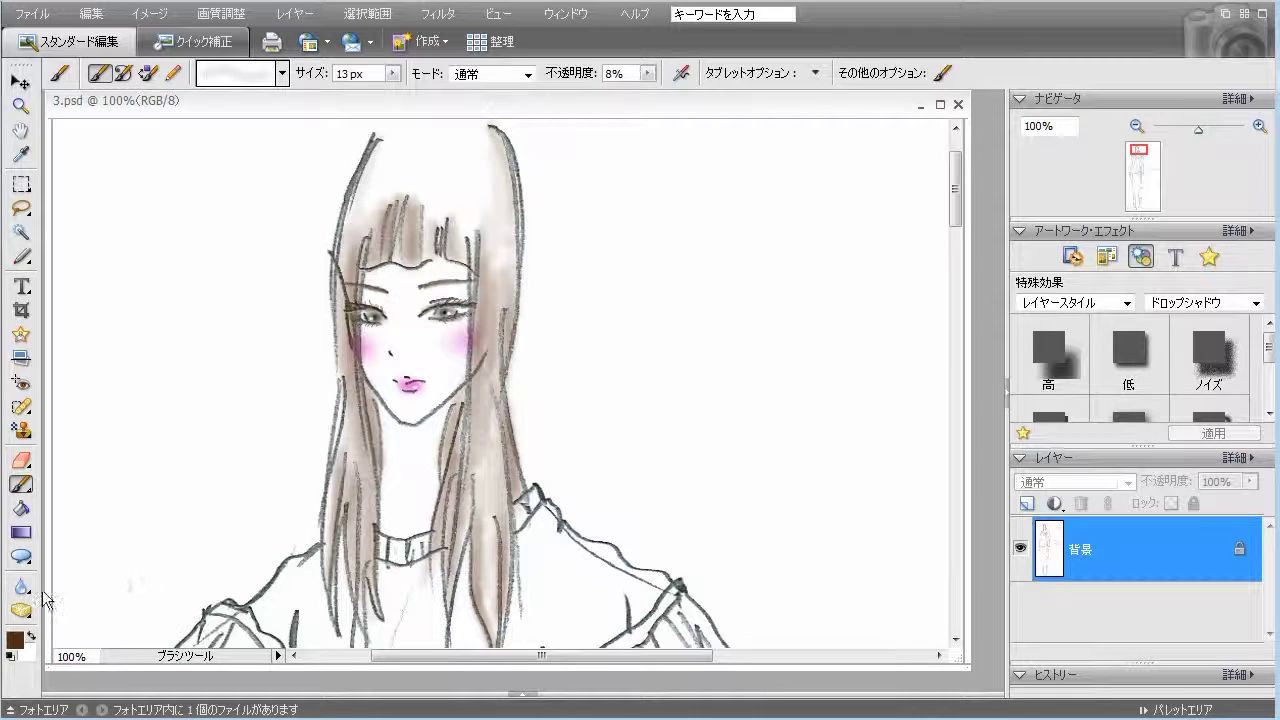
Add a new layer above the background and set the Paint Bucket to fill with a pattern (パターン).
{"action": "key", "text": "ctrl+shift+alt+n"}
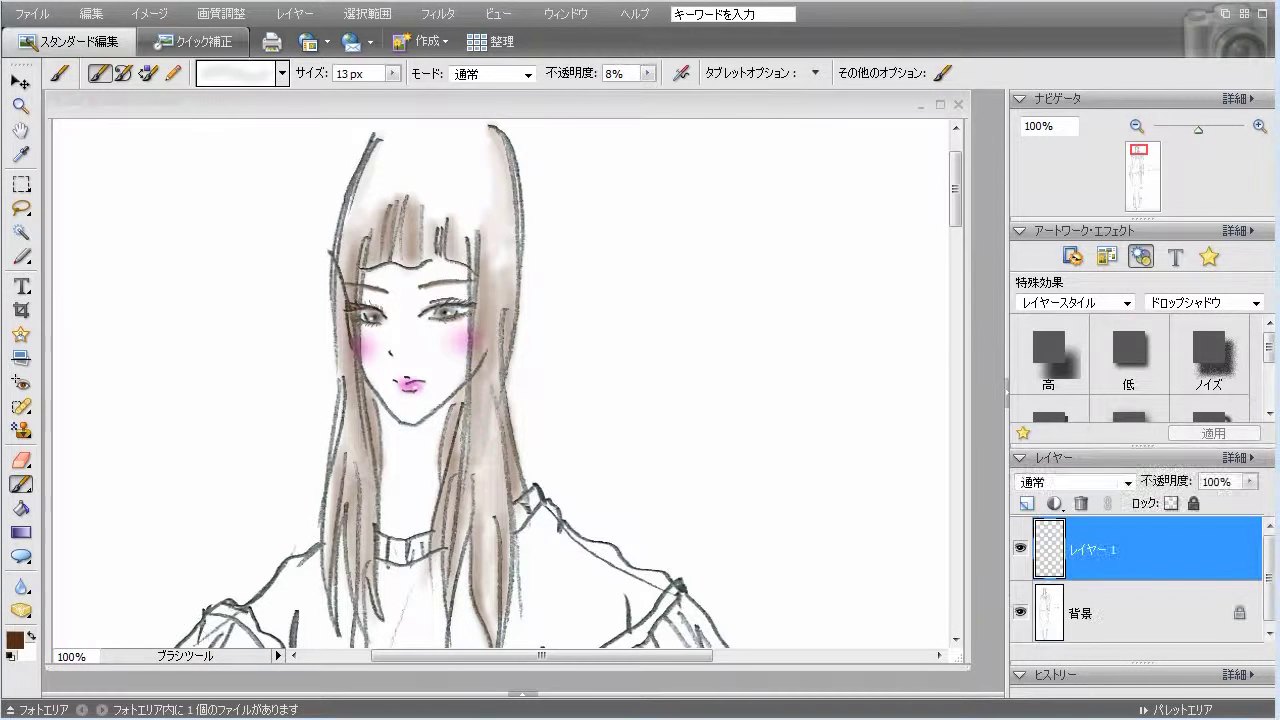
{"action": "left_click", "coordinate": [1136, 127]}
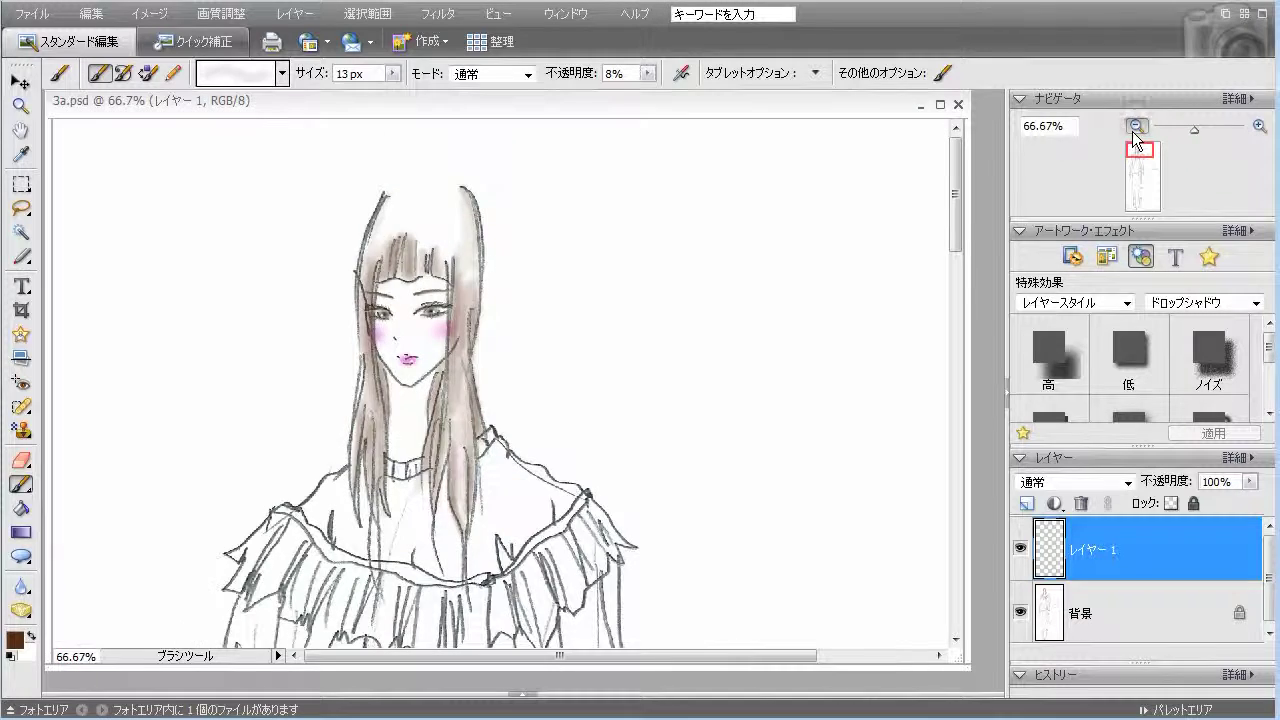
{"action": "left_click", "coordinate": [1136, 127]}
{"action": "scroll", "coordinate": [966, 314], "scroll_direction": "down", "scroll_amount": 5}
{"action": "scroll", "coordinate": [966, 314], "scroll_direction": "up", "scroll_amount": 3}
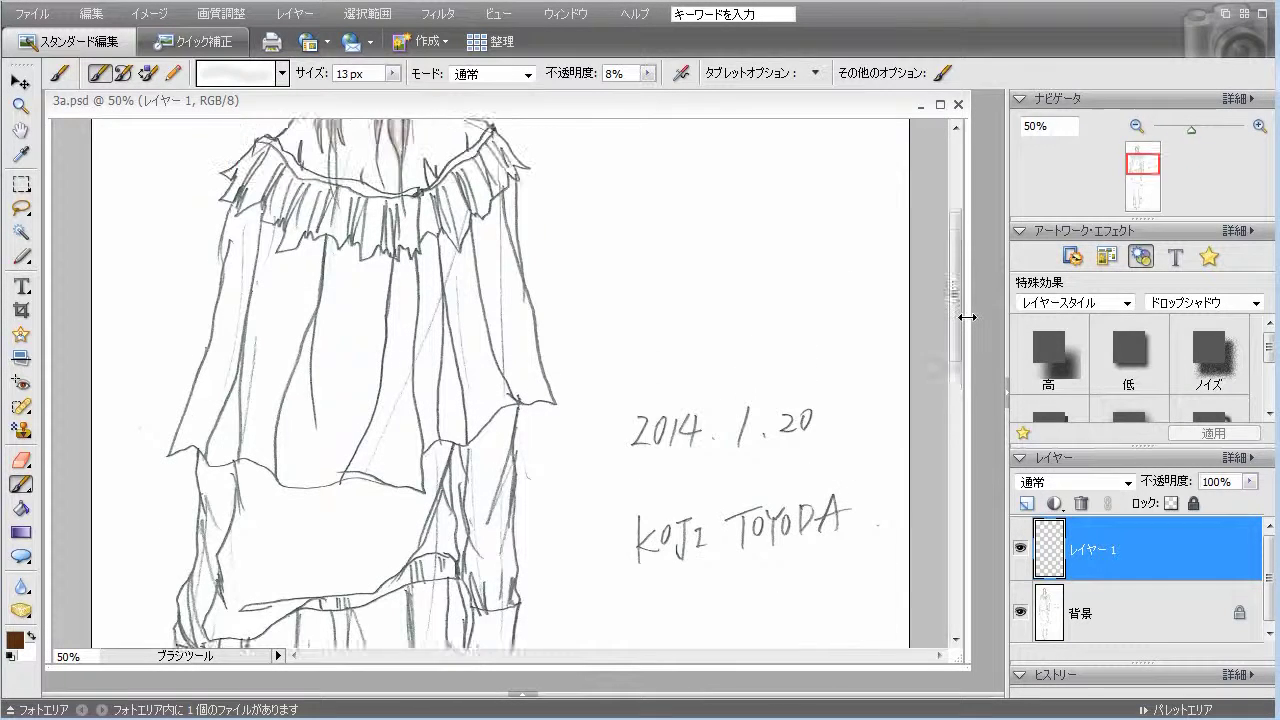
{"action": "scroll", "coordinate": [966, 314], "scroll_direction": "up", "scroll_amount": 2}
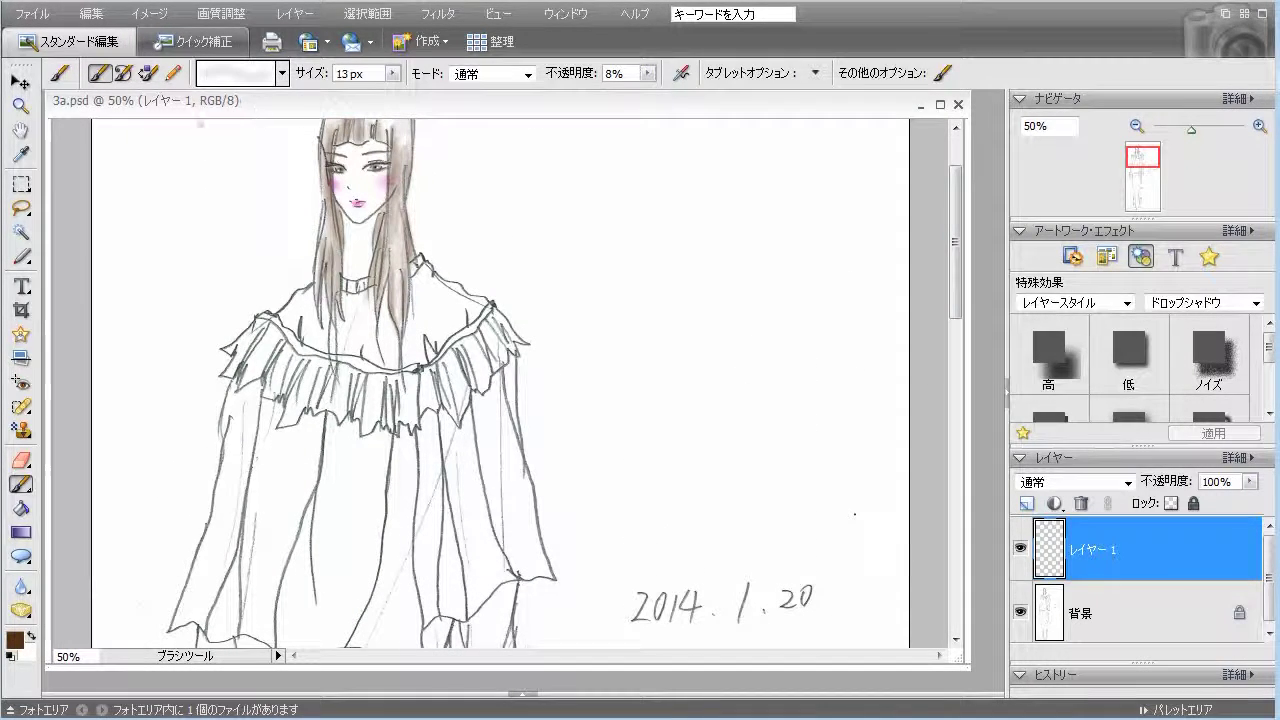
{"action": "left_click", "coordinate": [20, 507]}
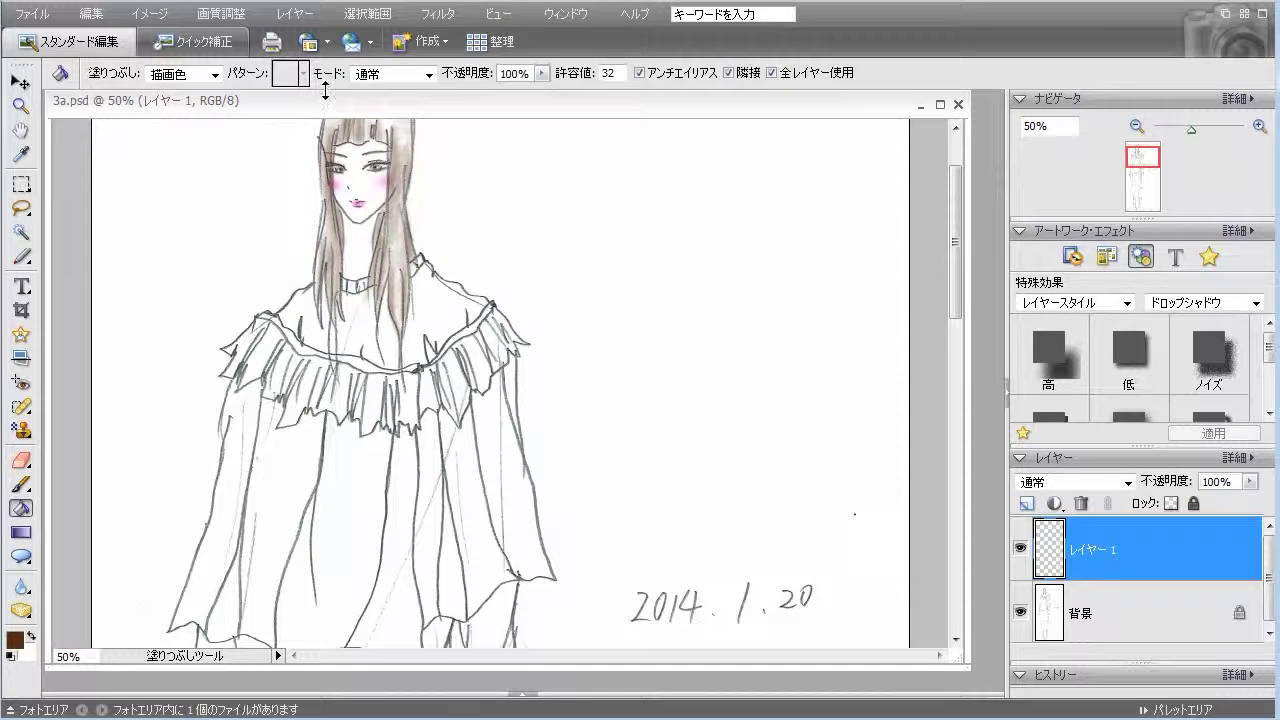
{"action": "left_click", "coordinate": [213, 74]}
{"action": "left_click", "coordinate": [185, 106]}
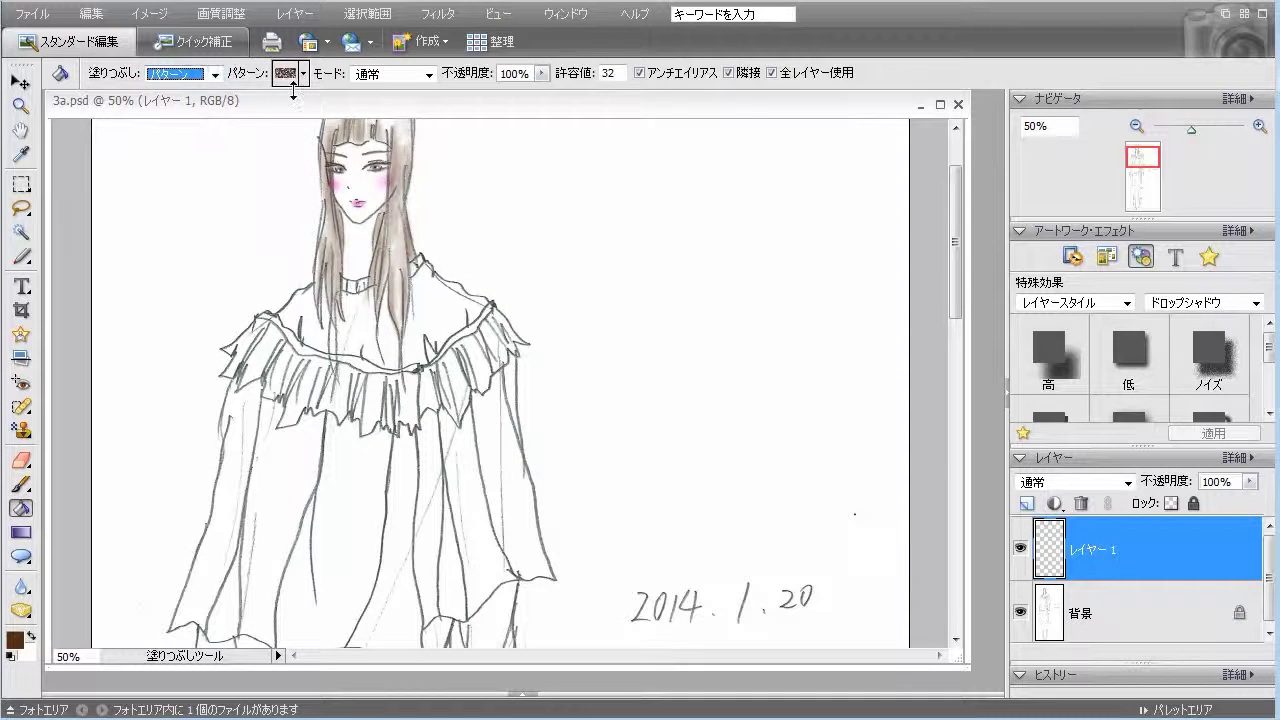
Choose the mottled dark grey fabric pattern and fill the collar ruffle fold below the shoulder at the viewer's left.
{"action": "left_click", "coordinate": [303, 74]}
{"action": "scroll", "coordinate": [360, 285], "scroll_direction": "down", "scroll_amount": 10}
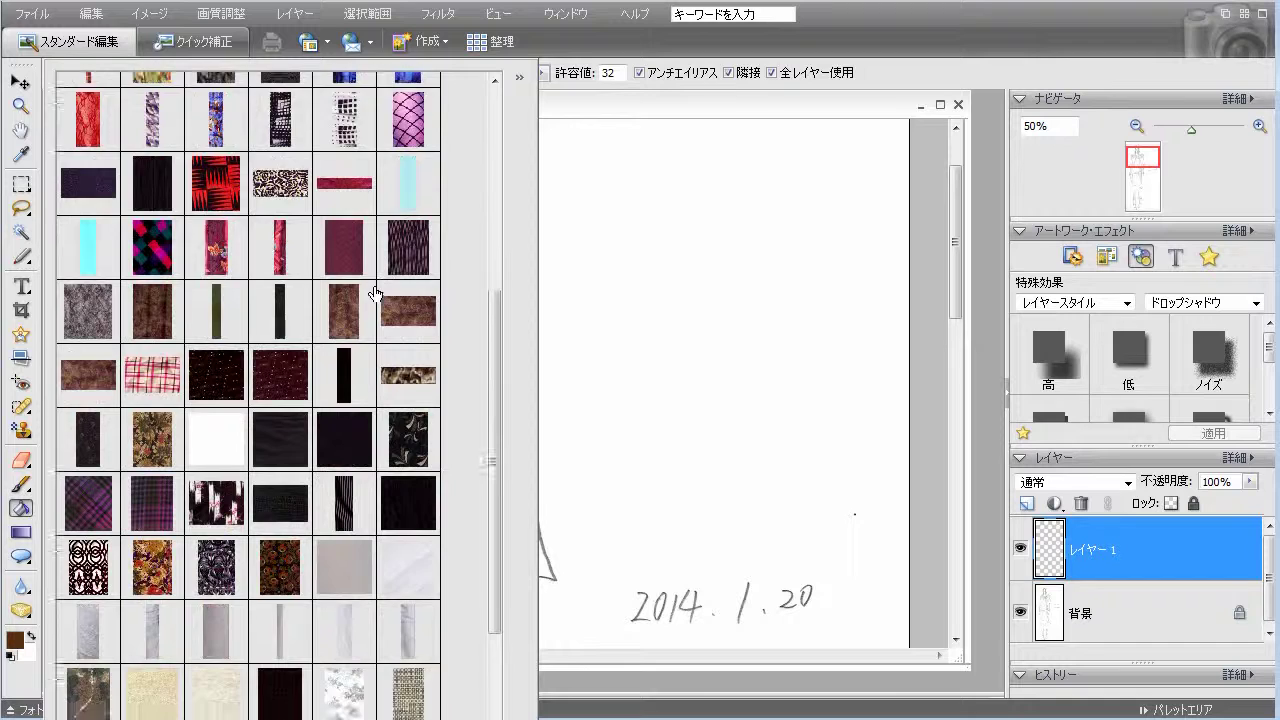
{"action": "scroll", "coordinate": [375, 293], "scroll_direction": "down", "scroll_amount": 2}
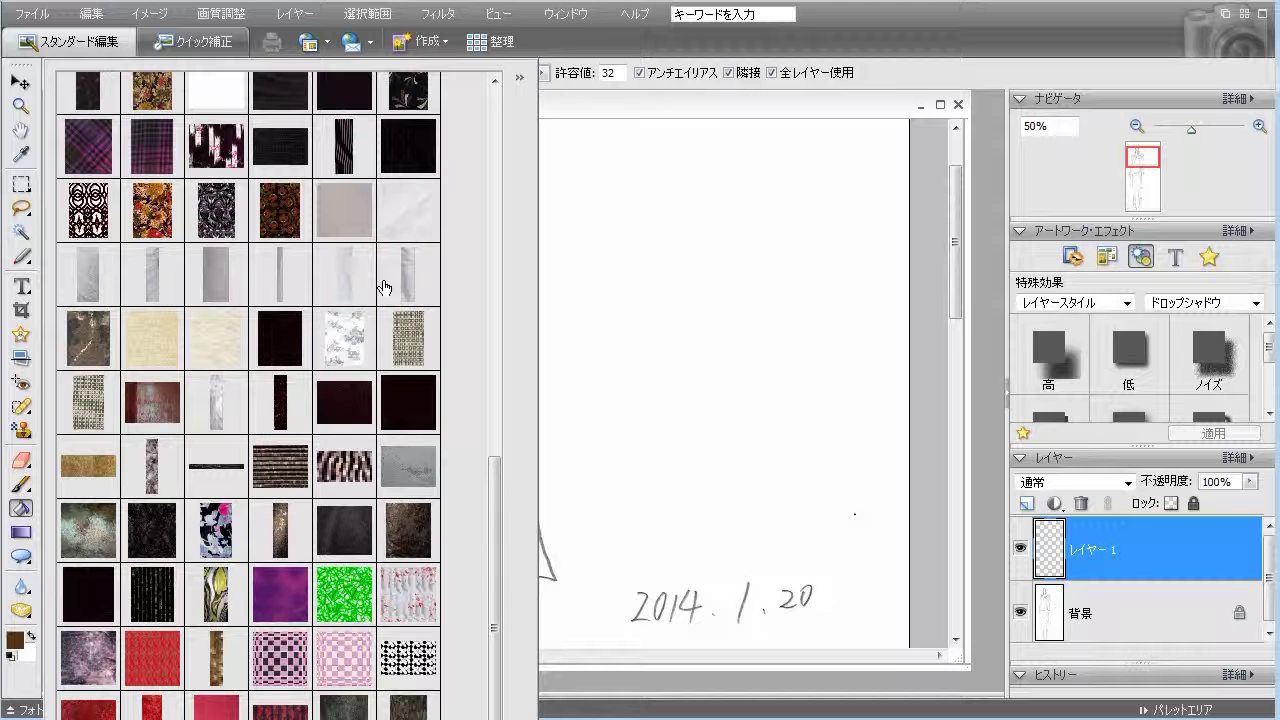
{"action": "scroll", "coordinate": [384, 288], "scroll_direction": "up", "scroll_amount": 4}
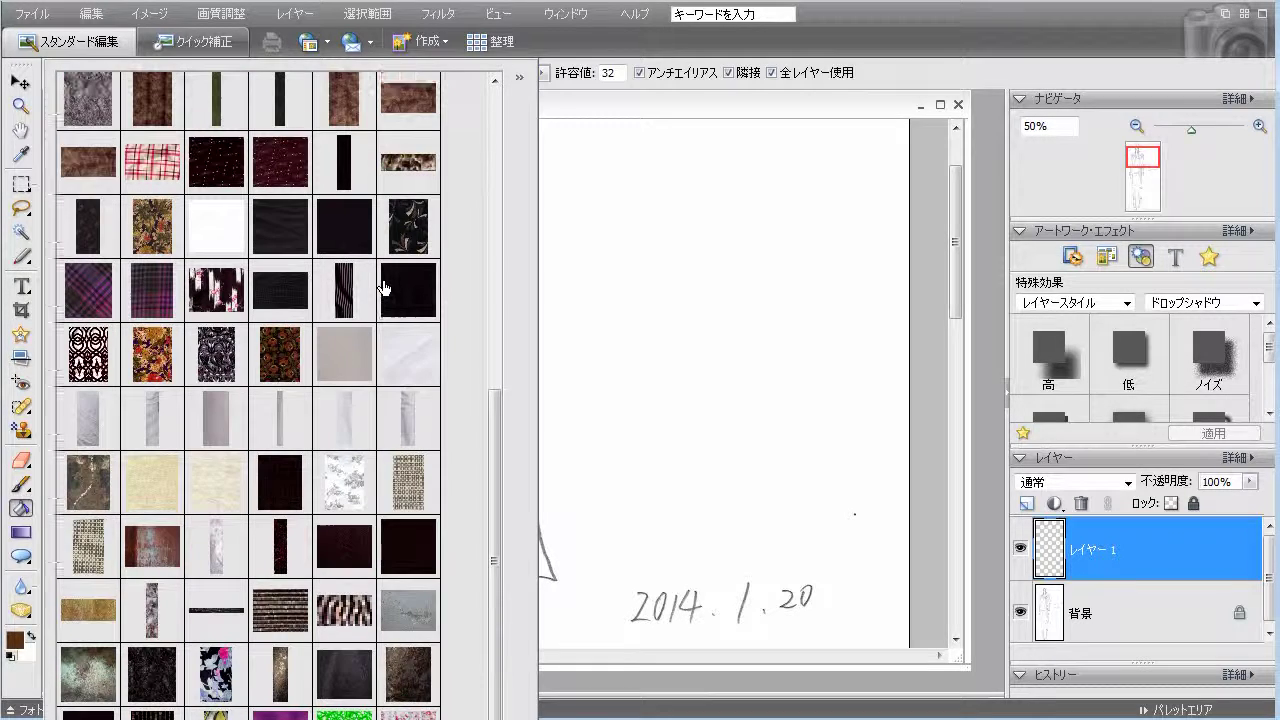
{"action": "scroll", "coordinate": [384, 288], "scroll_direction": "up", "scroll_amount": 3}
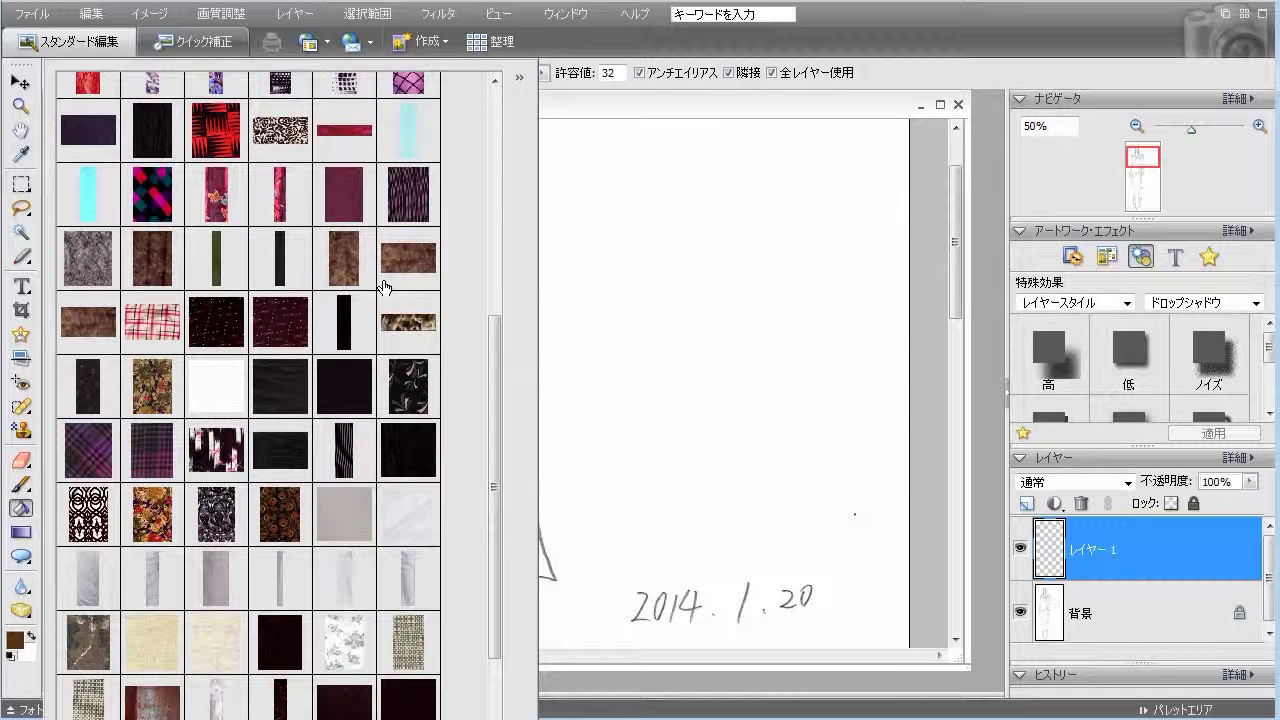
{"action": "left_click", "coordinate": [104, 525]}
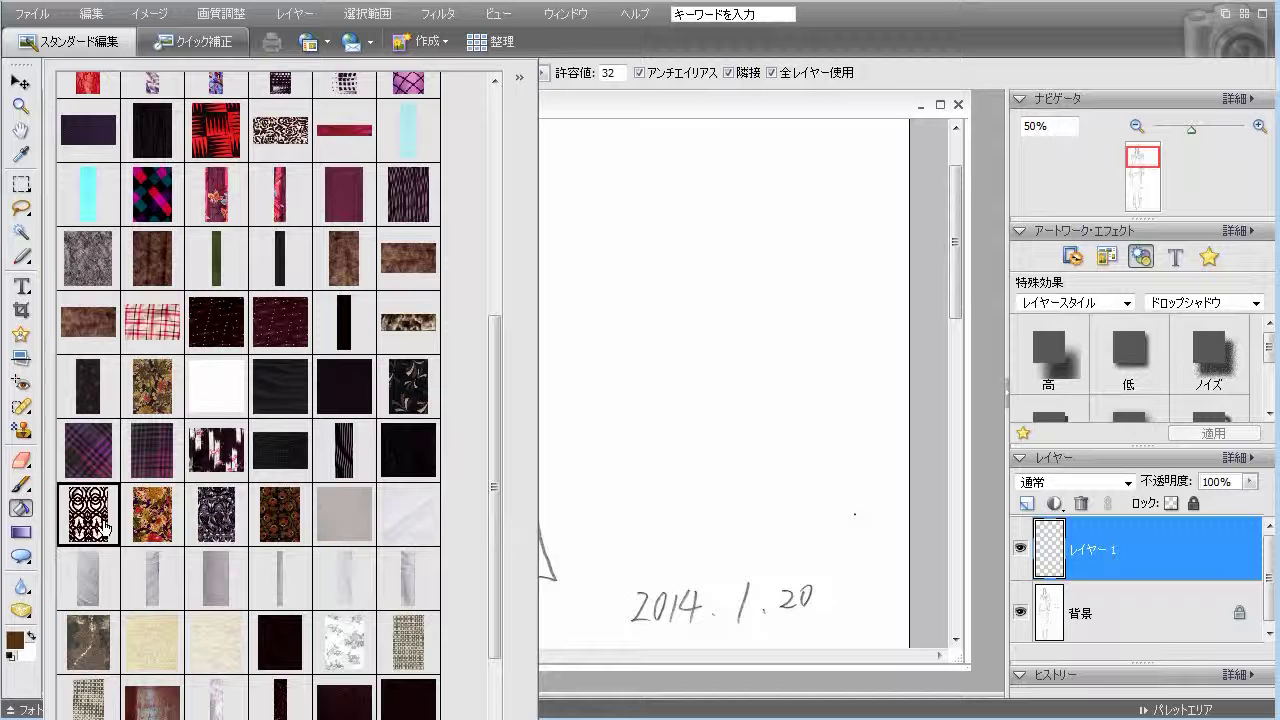
{"action": "scroll", "coordinate": [104, 525], "scroll_direction": "up", "scroll_amount": 1}
{"action": "left_click", "coordinate": [105, 325]}
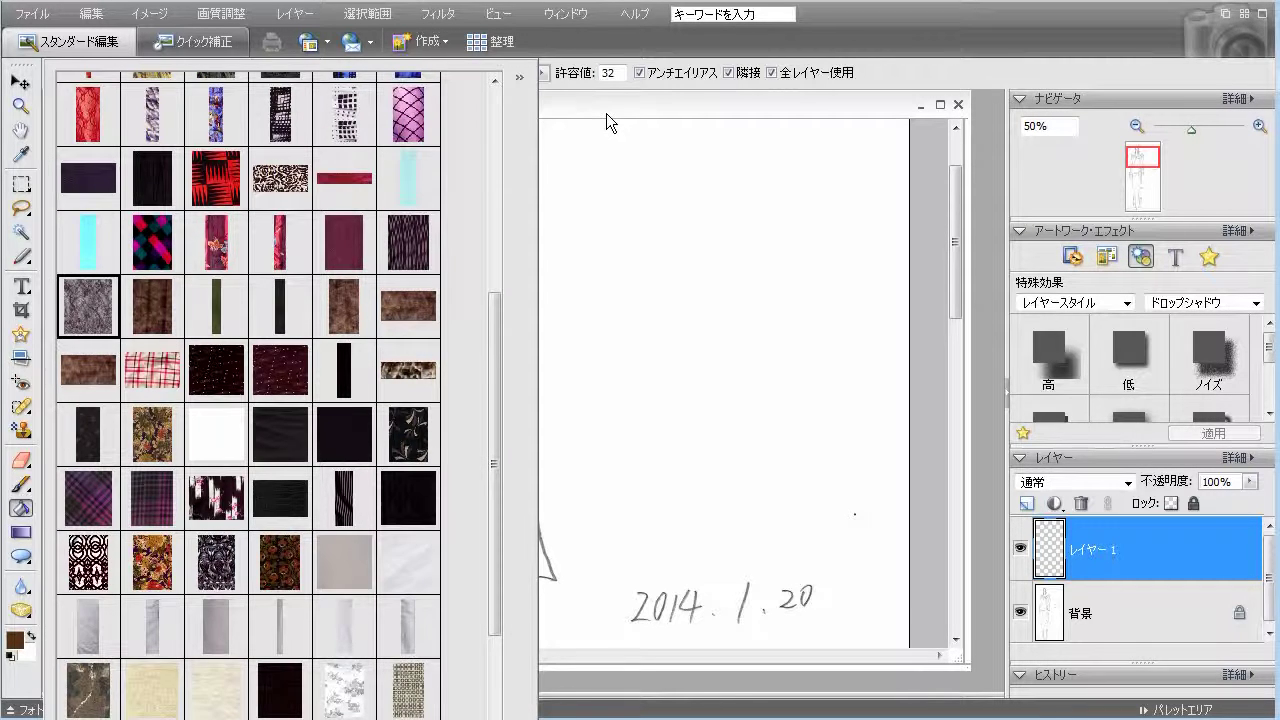
{"action": "left_click", "coordinate": [606, 113]}
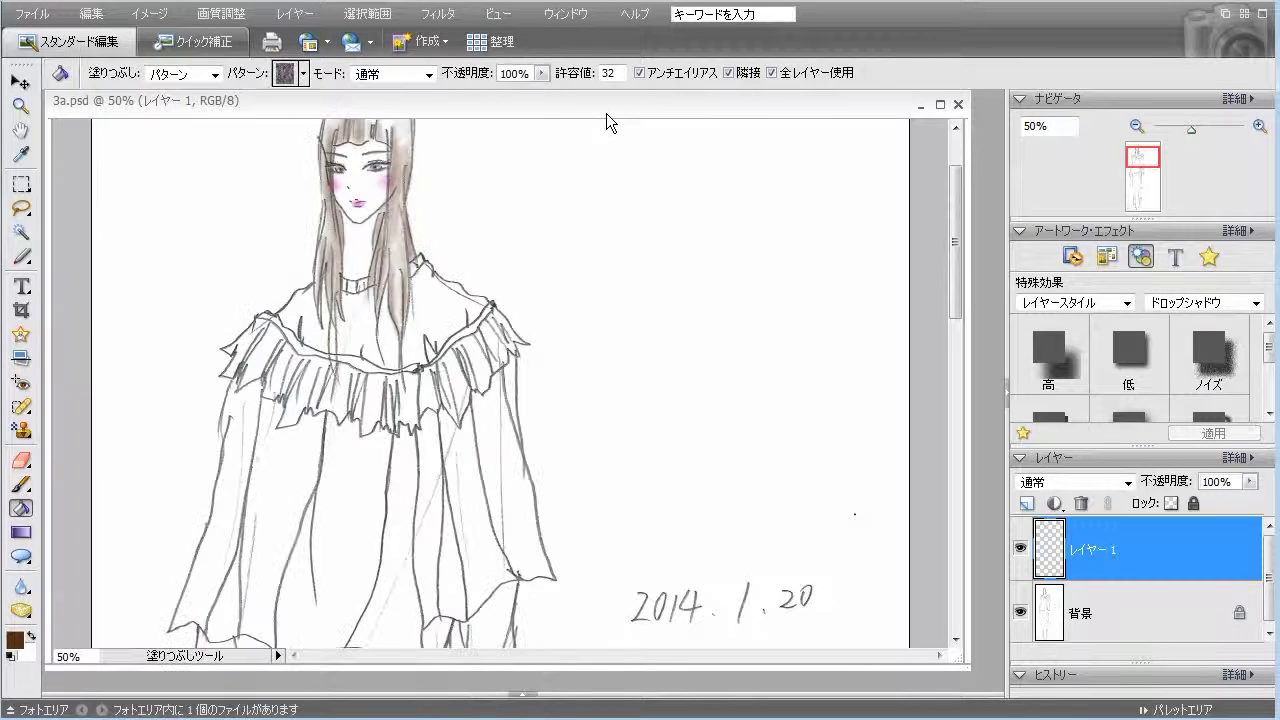
{"action": "left_click", "coordinate": [253, 345]}
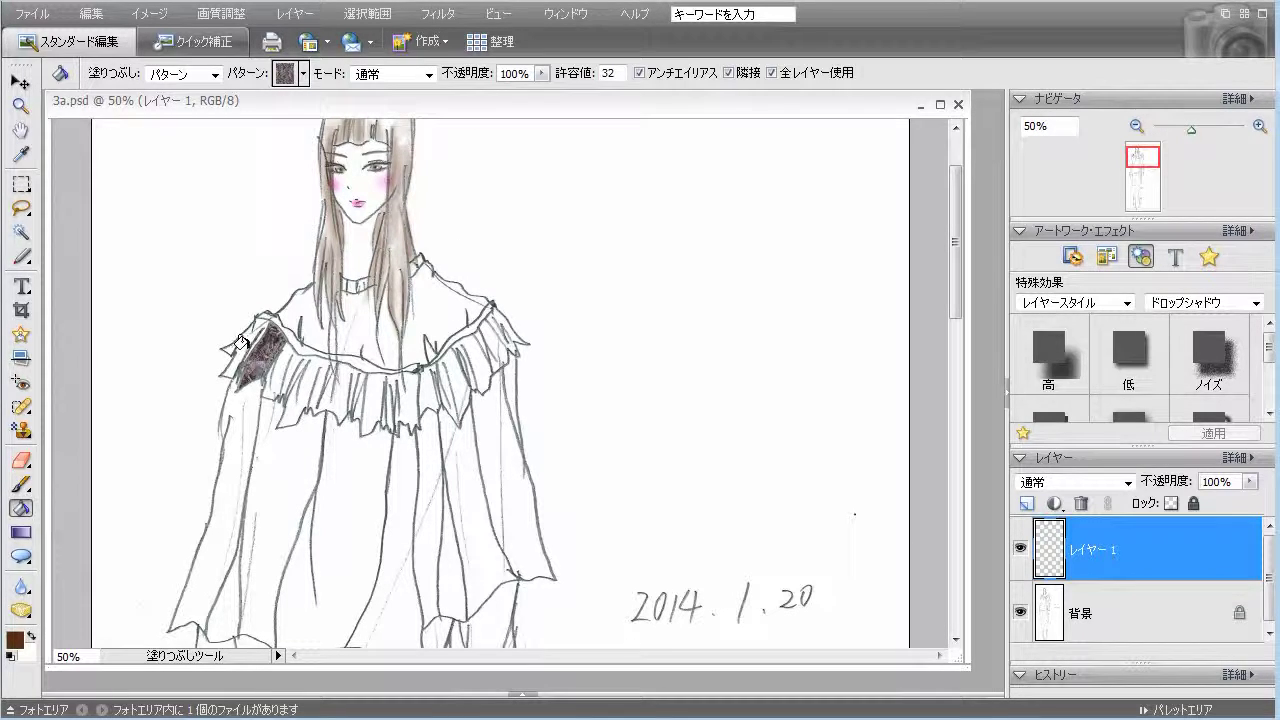
{"action": "left_click", "coordinate": [313, 393]}
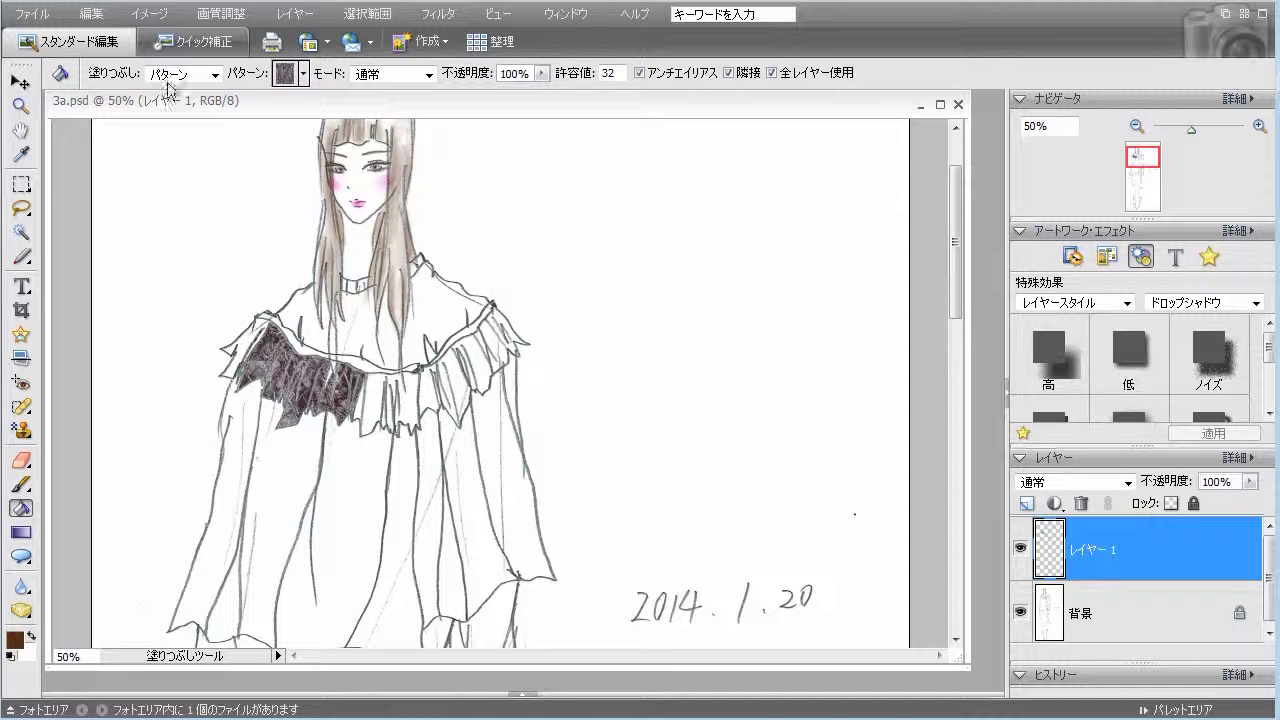
{"action": "left_click", "coordinate": [96, 16]}
{"action": "left_click", "coordinate": [100, 32]}
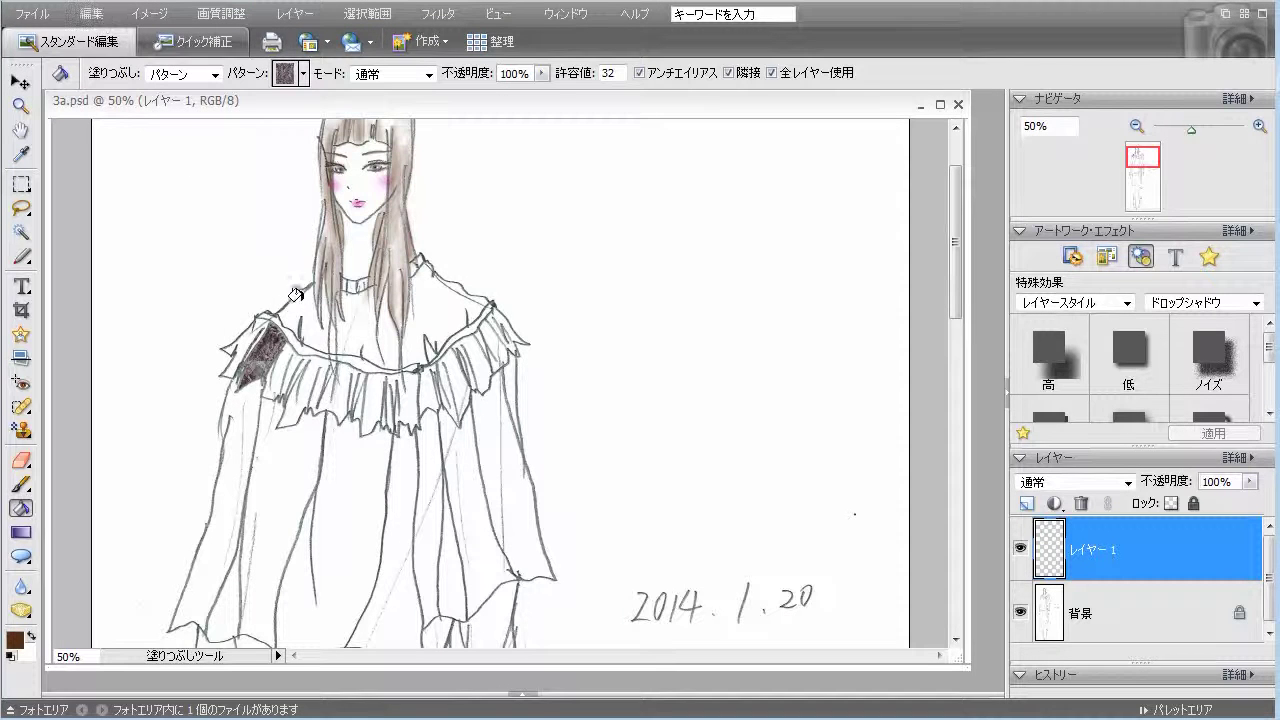
Fill the ruffle's centre fold and one fold at the viewer's right with the pattern, and apply the low (低) inner shadow style to the layer.
{"action": "left_click", "coordinate": [362, 396]}
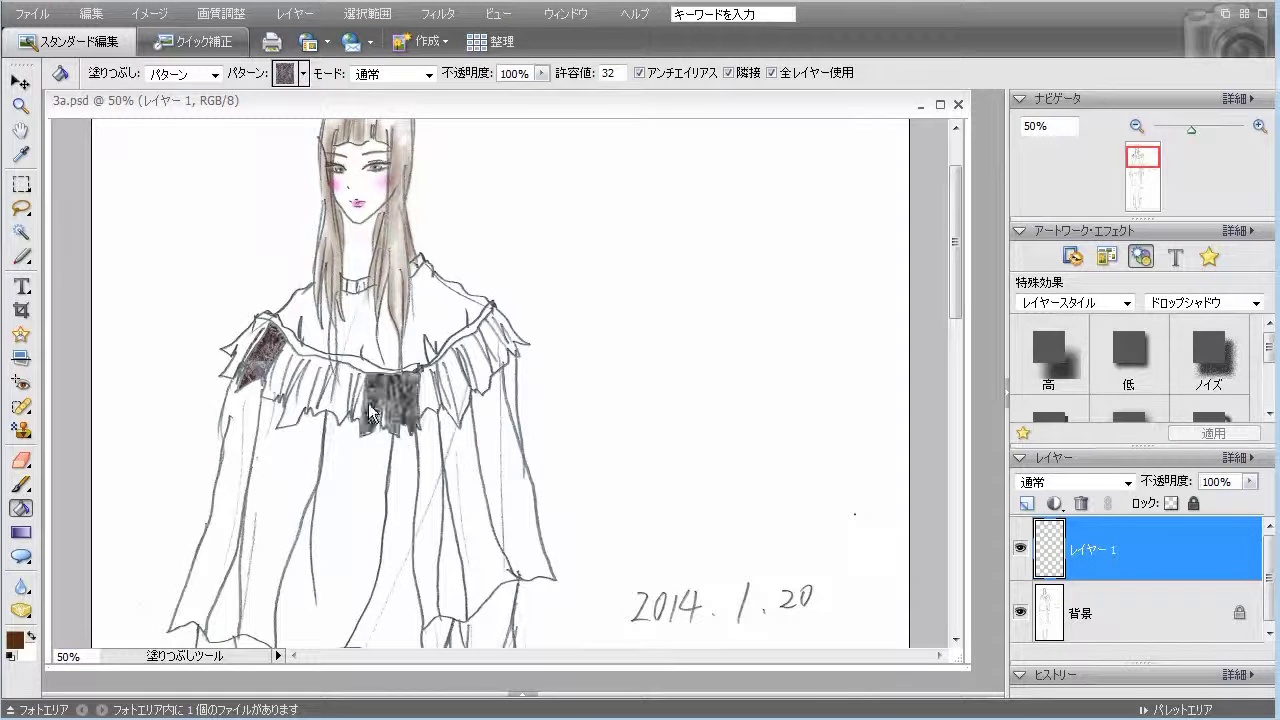
{"action": "left_click", "coordinate": [472, 364]}
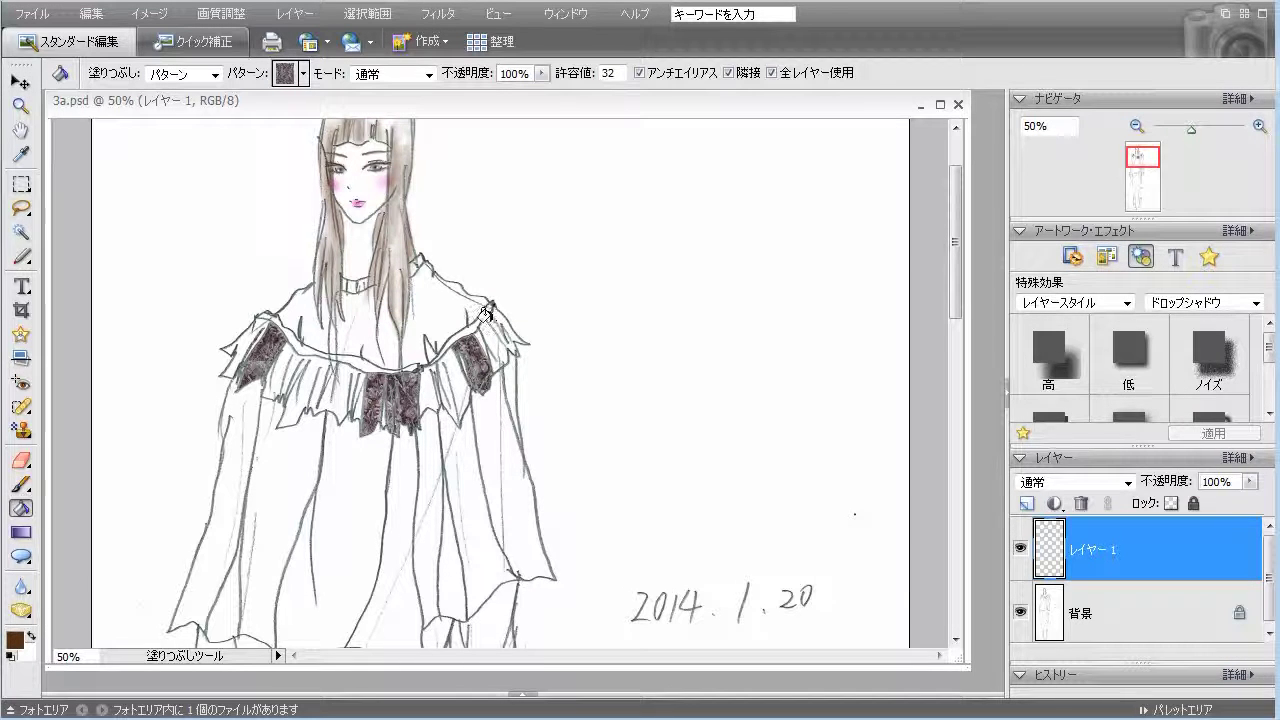
{"action": "left_click", "coordinate": [1180, 302]}
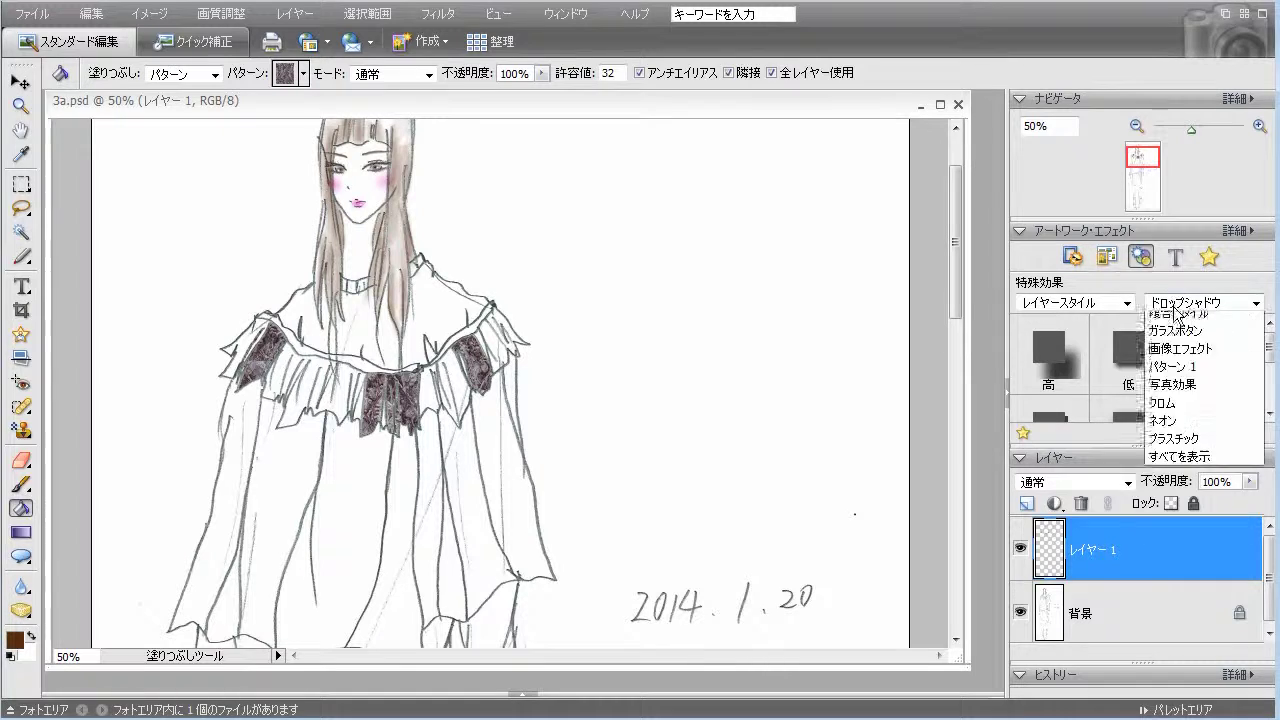
{"action": "left_click", "coordinate": [1182, 375]}
{"action": "double_click", "coordinate": [1068, 376]}
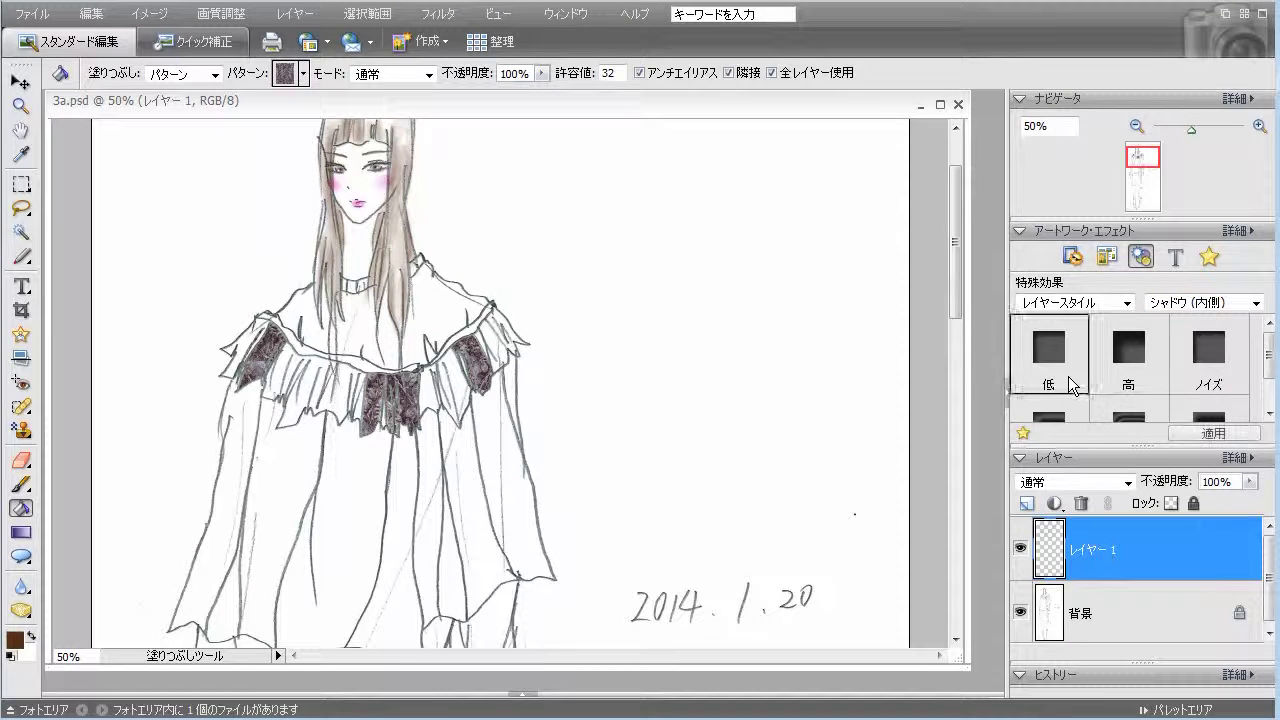
Add a new layer and fill the remaining white folds across the collar ruffle with the mottled dark grey fabric pattern.
{"action": "left_click", "coordinate": [1026, 503]}
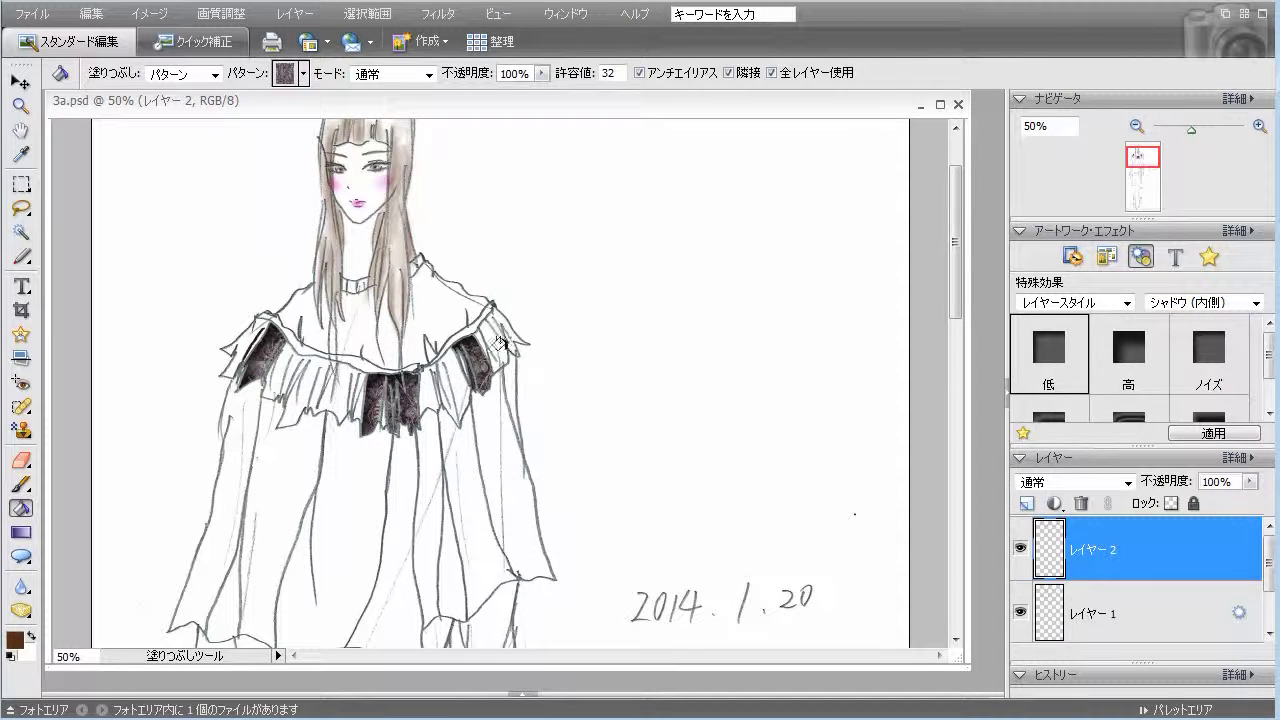
{"action": "left_click", "coordinate": [246, 322]}
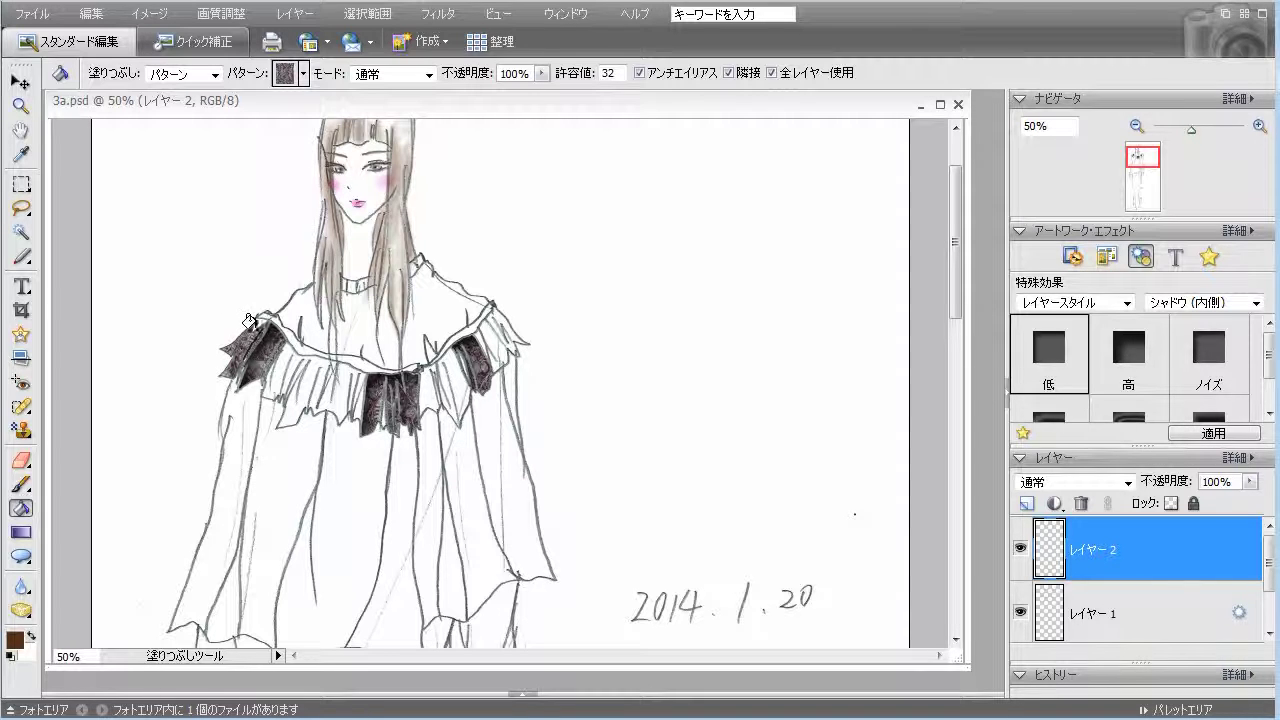
{"action": "left_click", "coordinate": [285, 367]}
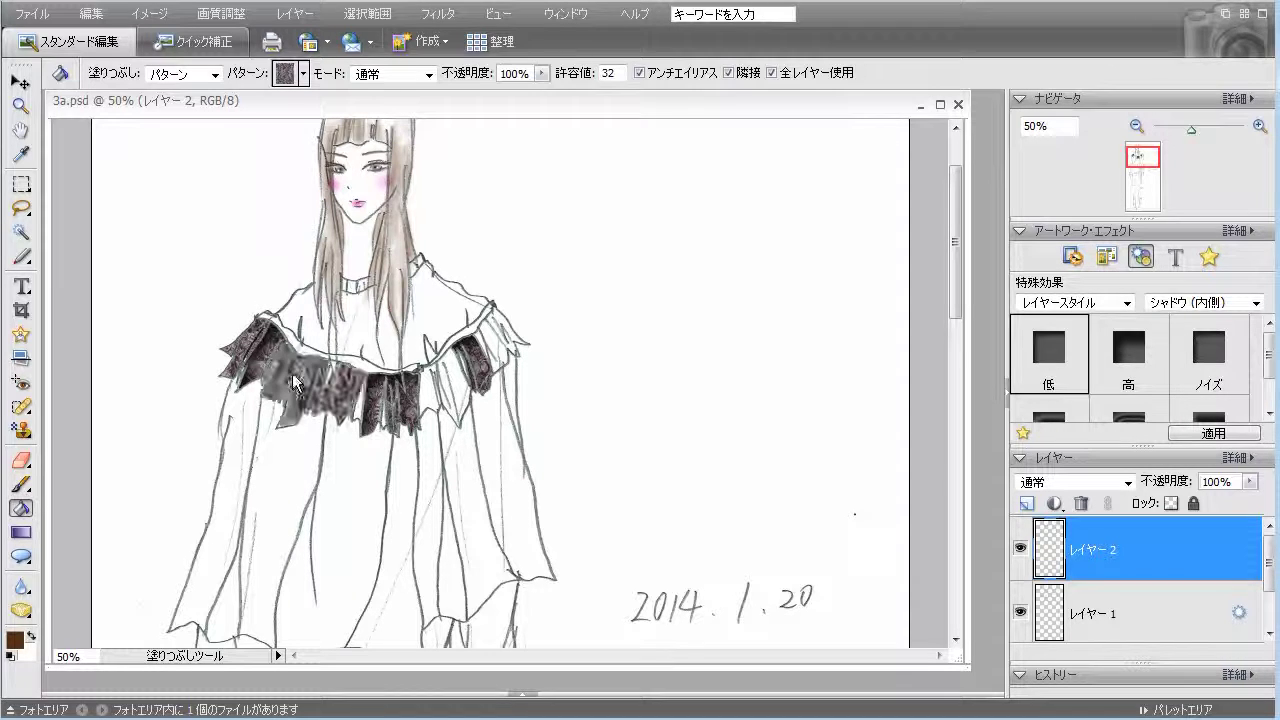
{"action": "left_click", "coordinate": [358, 412]}
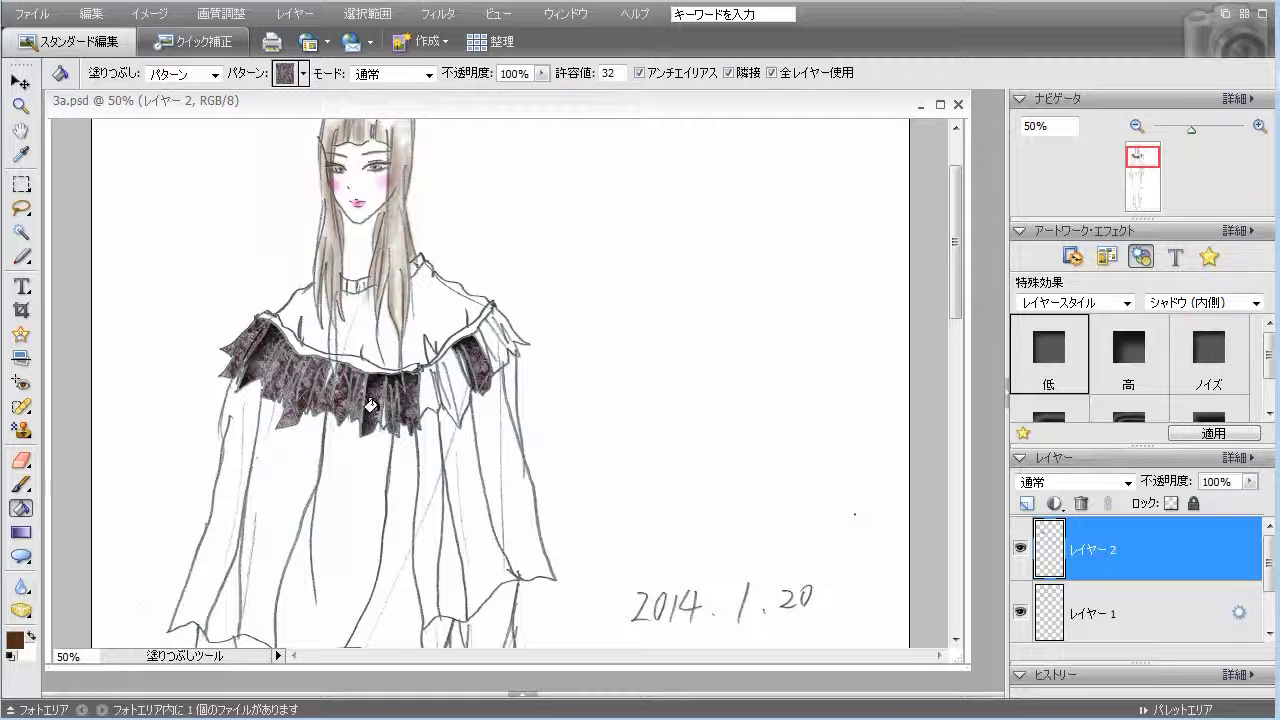
{"action": "left_click", "coordinate": [376, 411]}
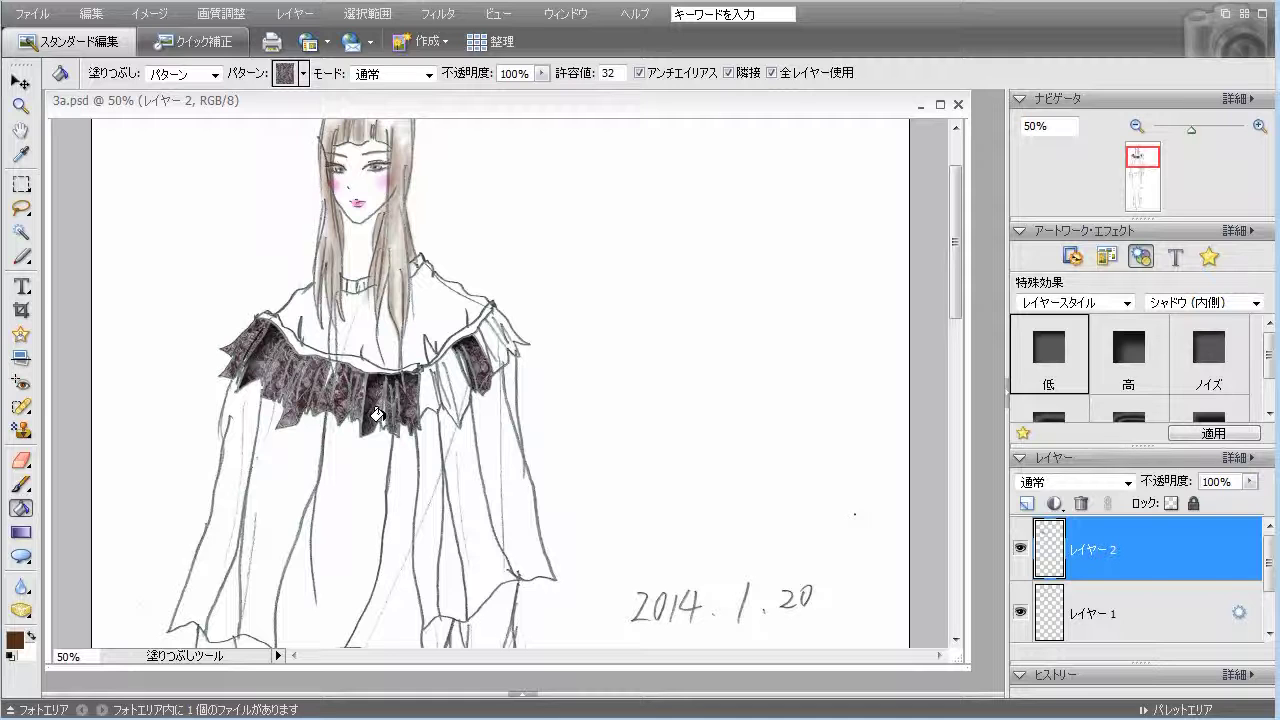
{"action": "left_click", "coordinate": [438, 378]}
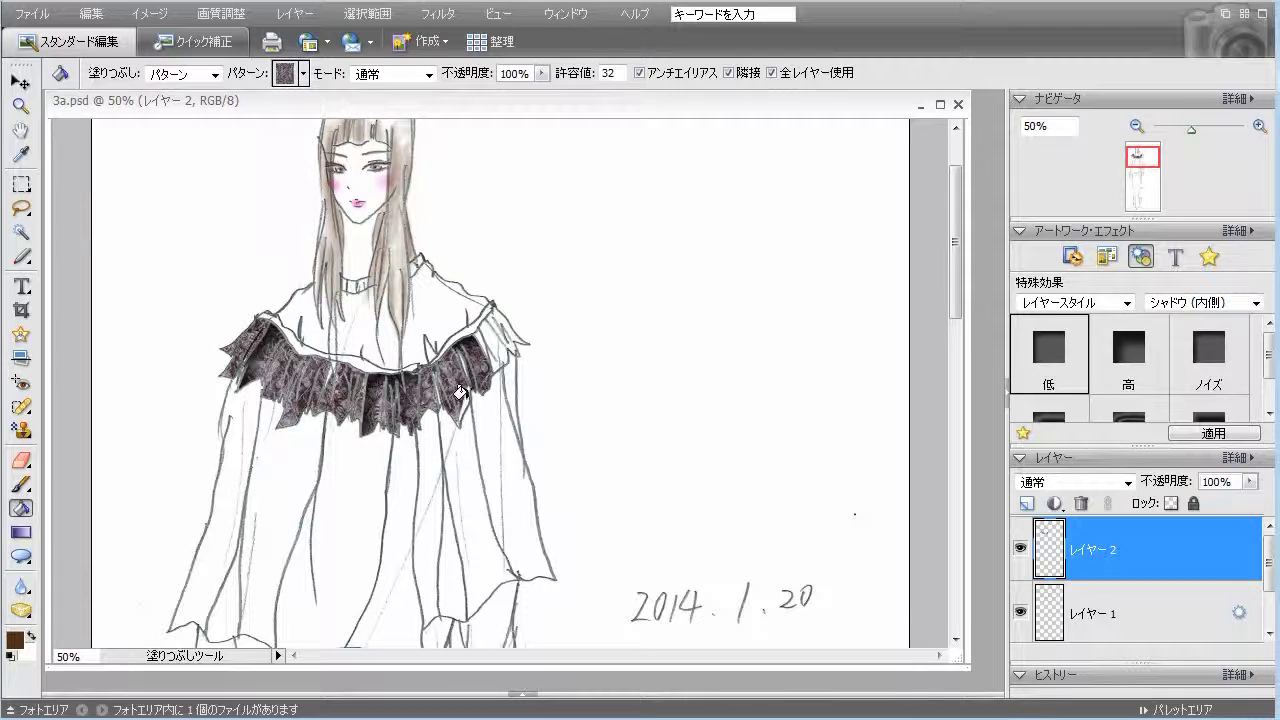
{"action": "left_click", "coordinate": [481, 343]}
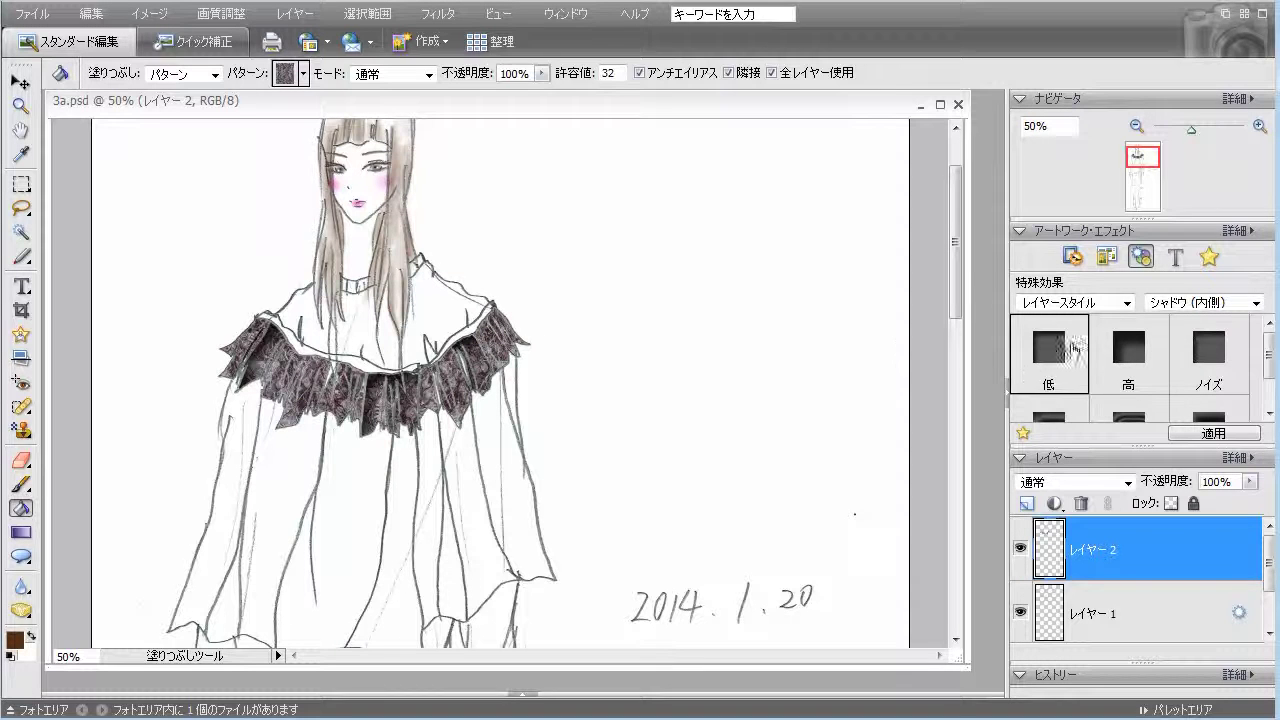
Apply the simple inner (シンプル (内側)) bevel style to the layer holding the newly filled ruffle folds.
{"action": "left_click", "coordinate": [1200, 303]}
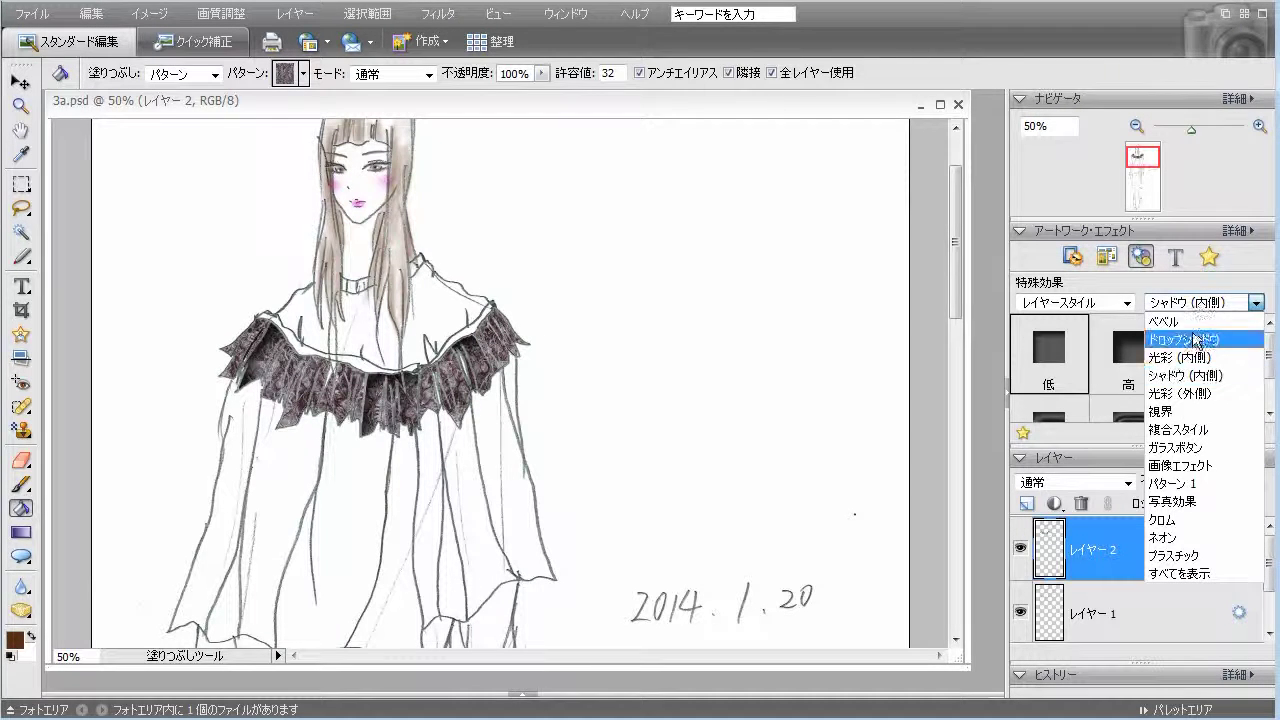
{"action": "left_click", "coordinate": [1190, 321]}
{"action": "double_click", "coordinate": [1137, 372]}
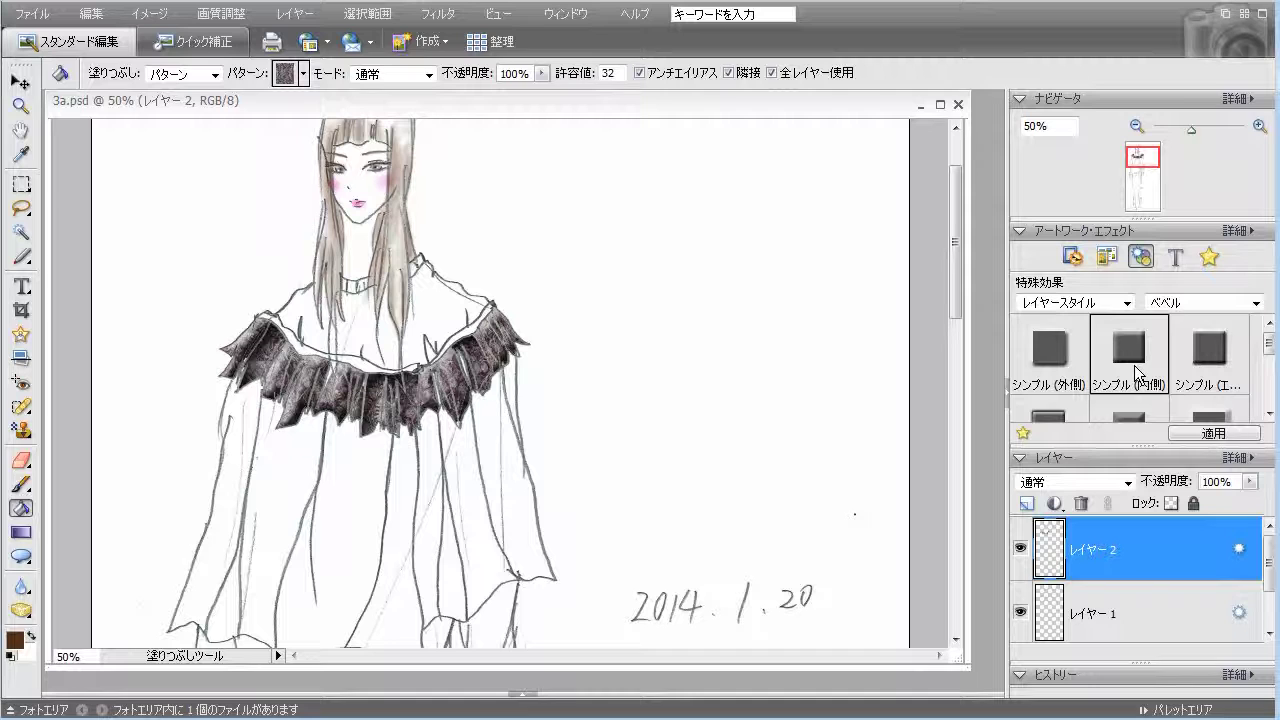
Add a new layer and choose the dark-and-white fabric pattern with pink blossoms for the Paint Bucket.
{"action": "left_click", "coordinate": [1026, 504]}
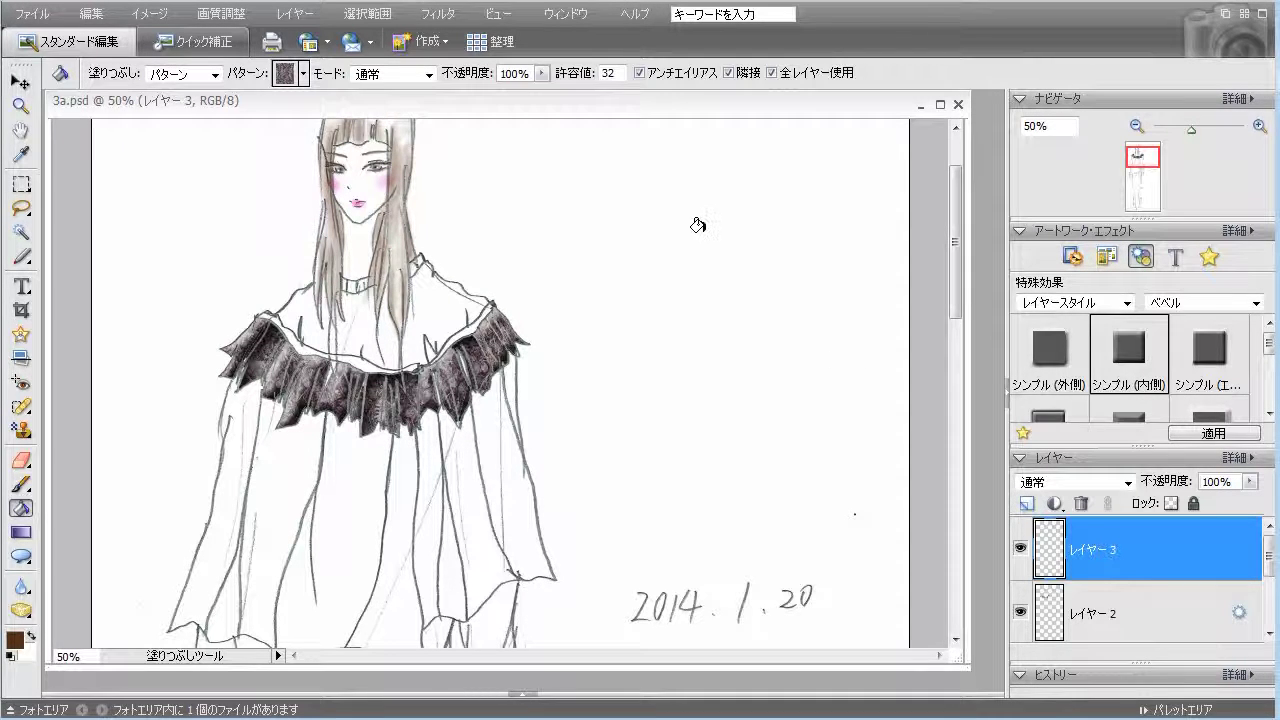
{"action": "scroll", "coordinate": [686, 230], "scroll_direction": "down", "scroll_amount": 2}
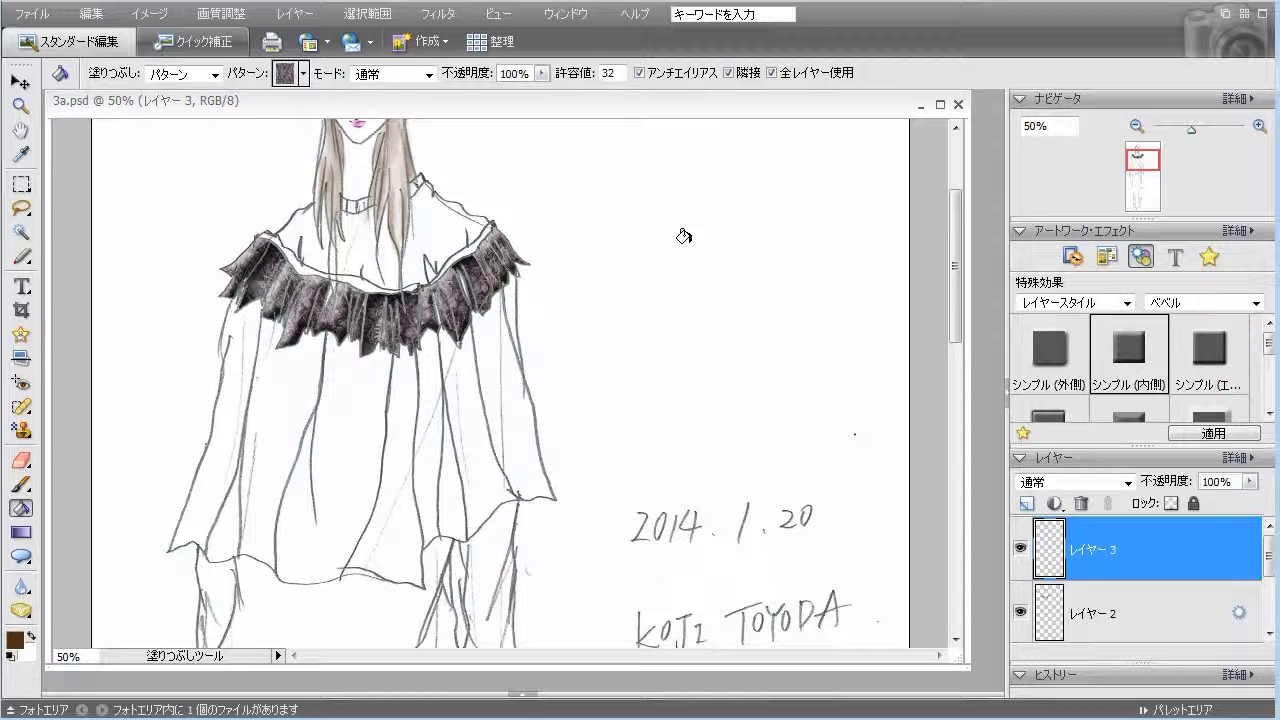
{"action": "left_click", "coordinate": [302, 74]}
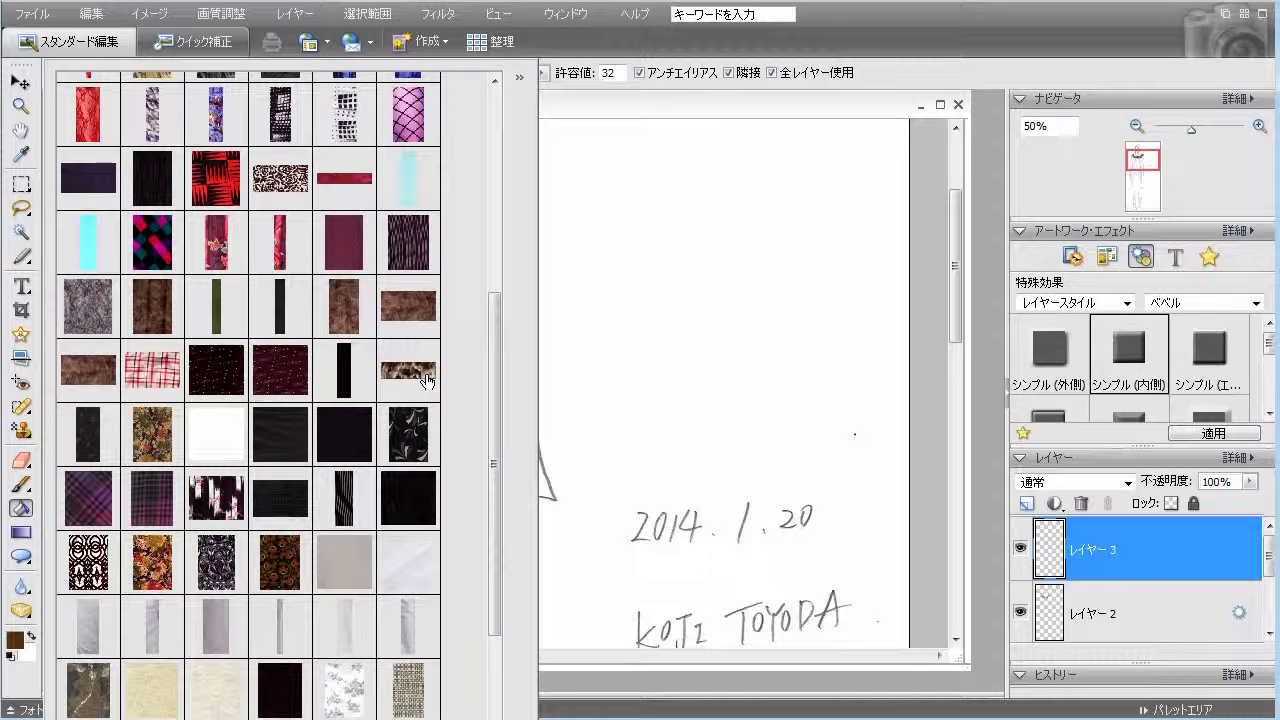
{"action": "left_click", "coordinate": [218, 497]}
{"action": "left_click", "coordinate": [625, 106]}
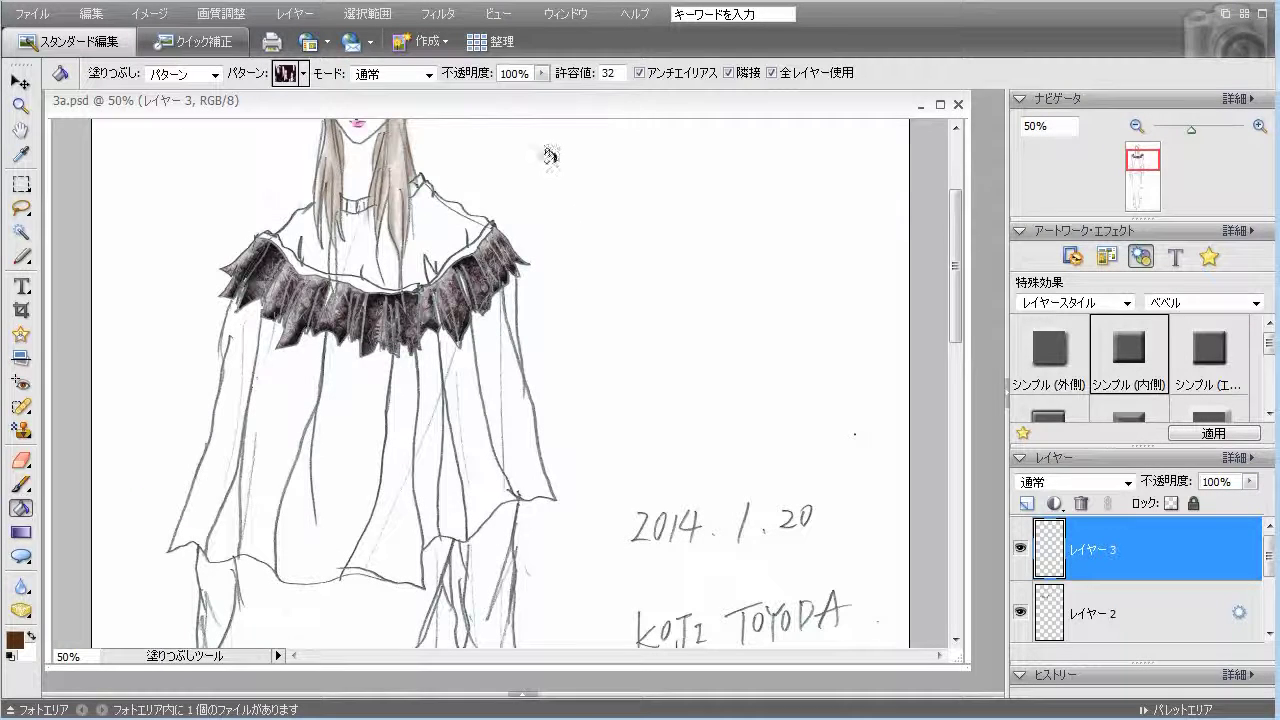
Fill alternate panels of the body and sleeves below the ruffle with the blossom pattern, and apply the simple inner (シンプル (内側)) bevel.
{"action": "left_click", "coordinate": [228, 410]}
{"action": "left_click", "coordinate": [332, 403]}
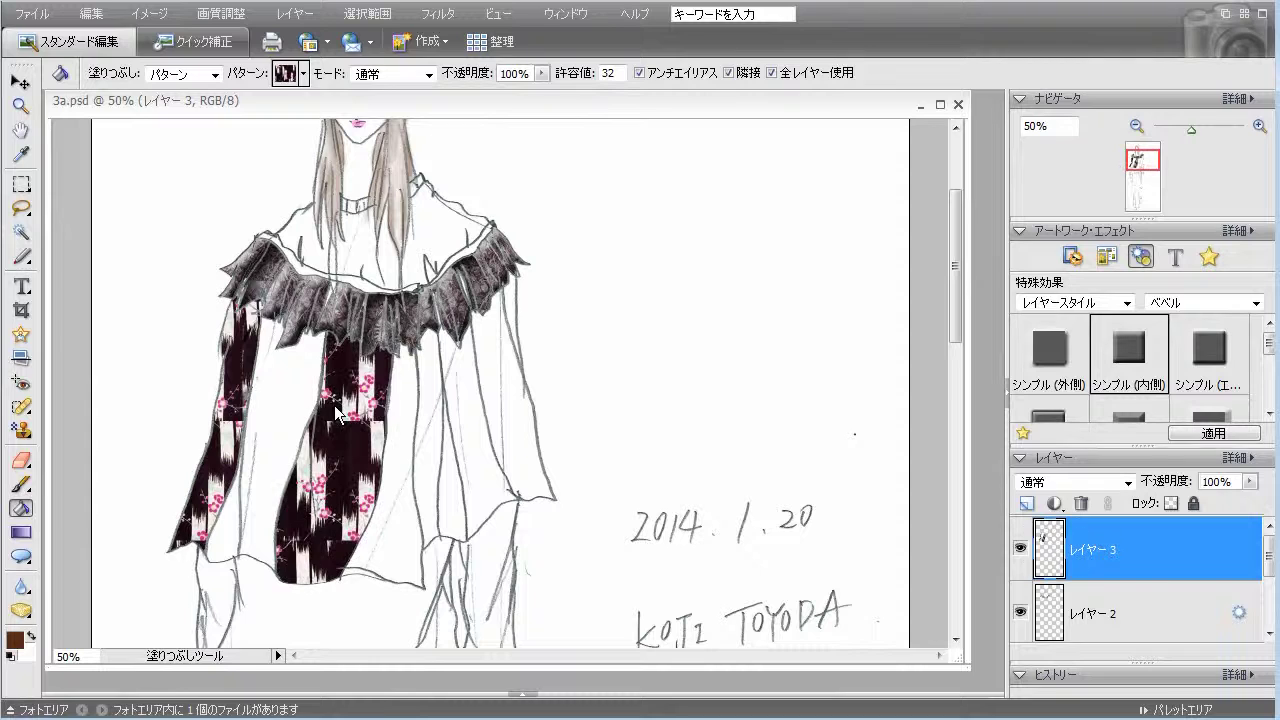
{"action": "left_click", "coordinate": [424, 393]}
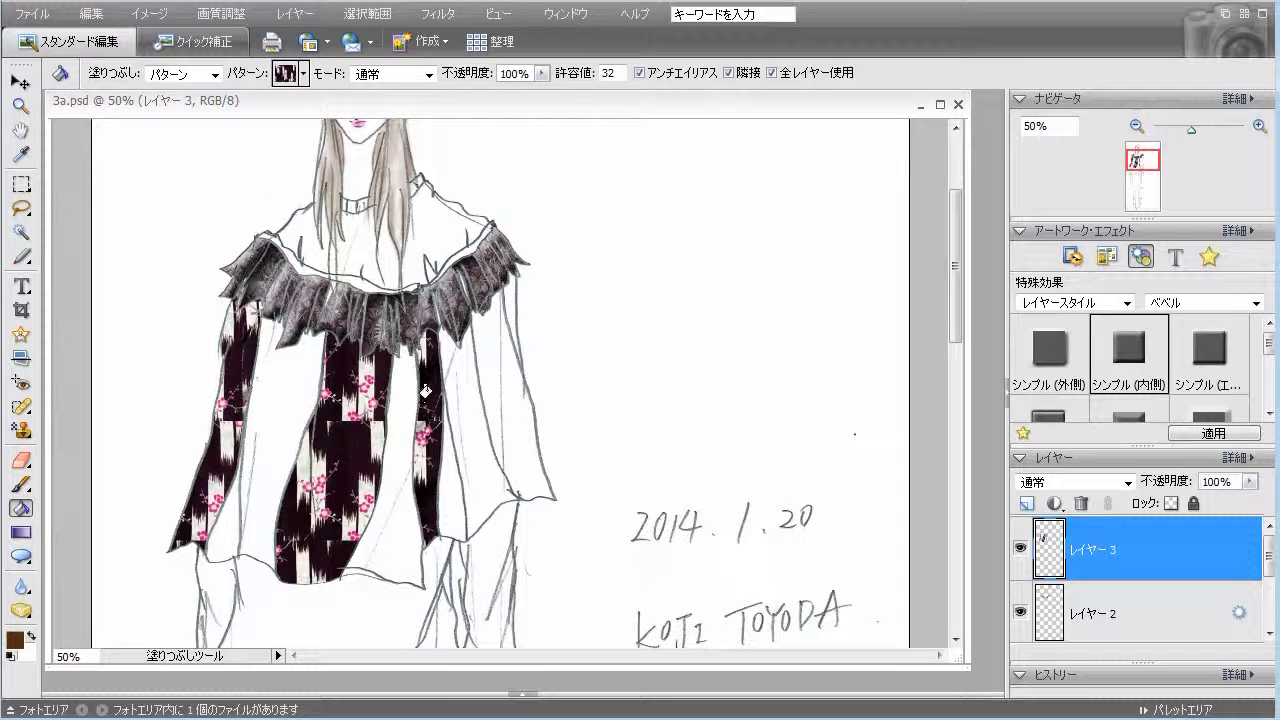
{"action": "left_click", "coordinate": [472, 383]}
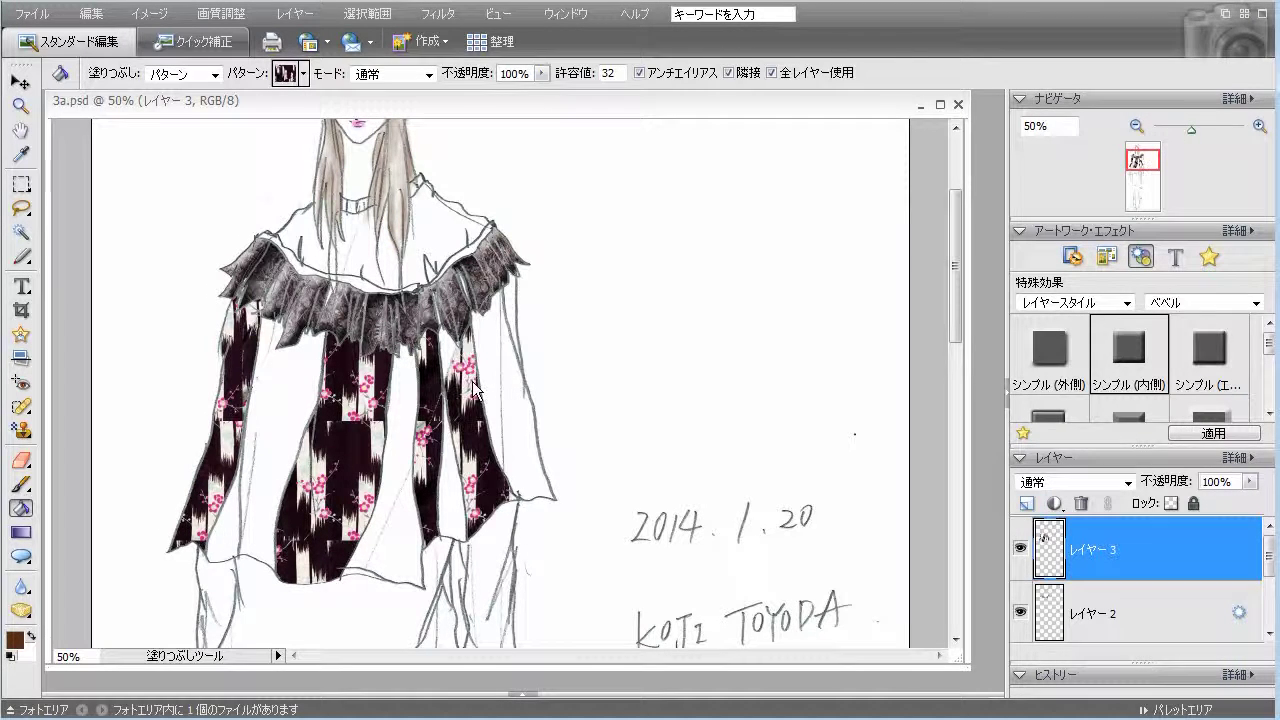
{"action": "left_click", "coordinate": [508, 316]}
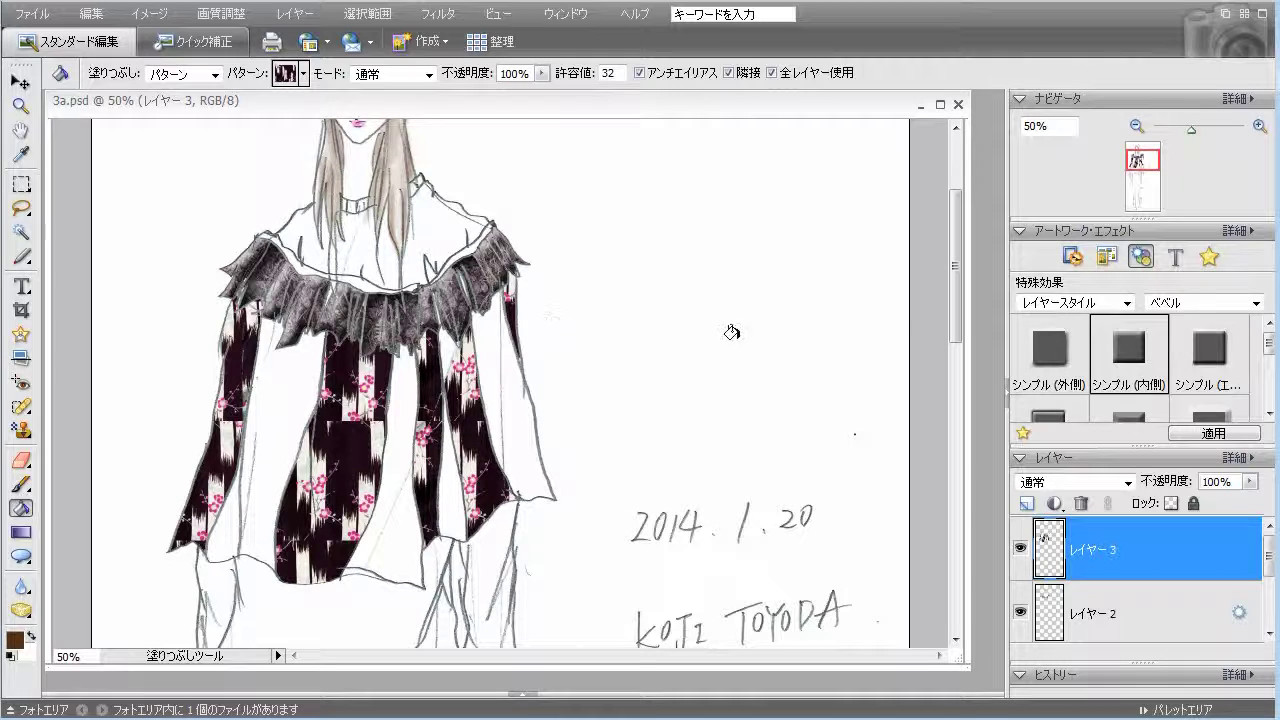
{"action": "double_click", "coordinate": [1122, 368]}
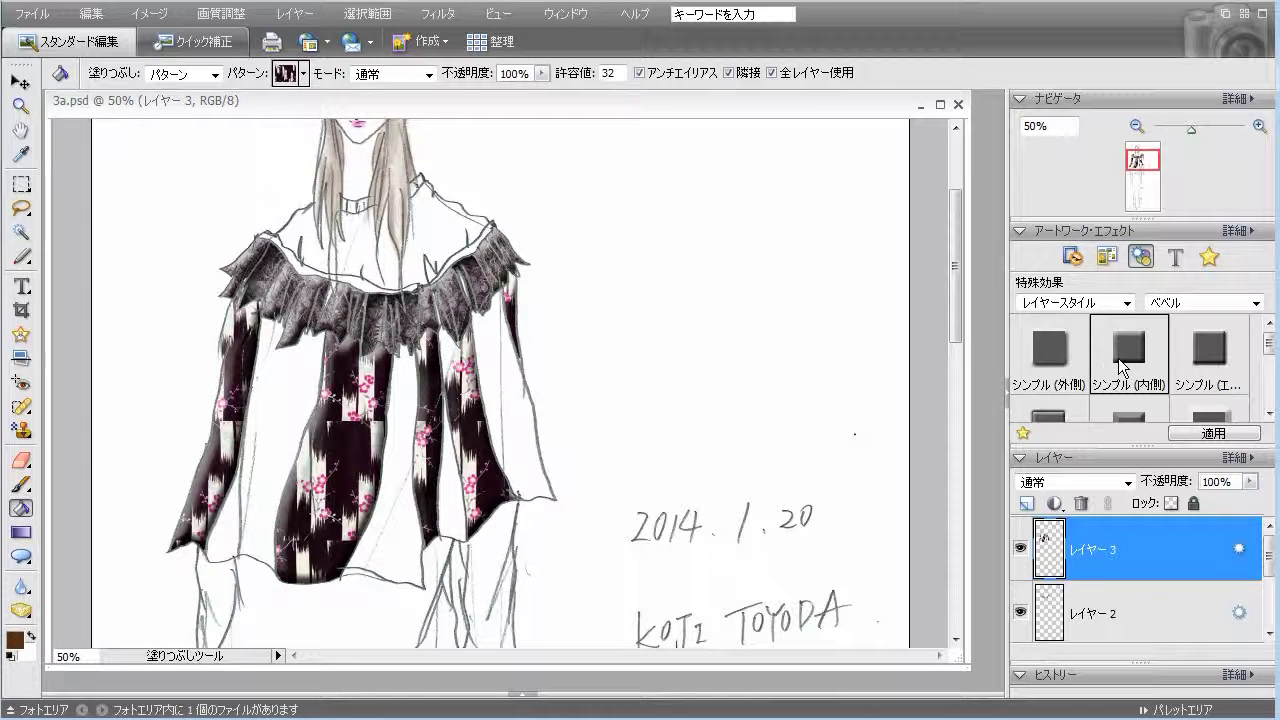
Add a new layer and fill the in-between panels of the body and the sleeve at the viewer's right with the blossom pattern.
{"action": "left_click", "coordinate": [1026, 503]}
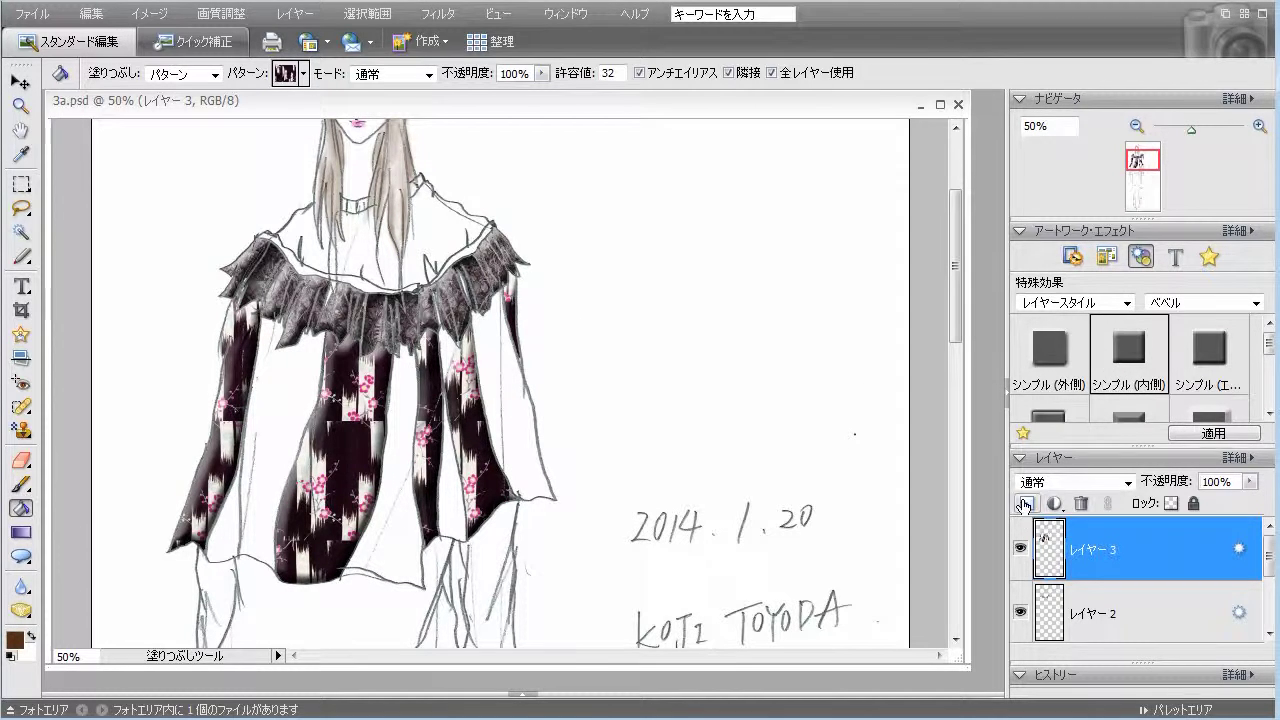
{"action": "left_click", "coordinate": [268, 410]}
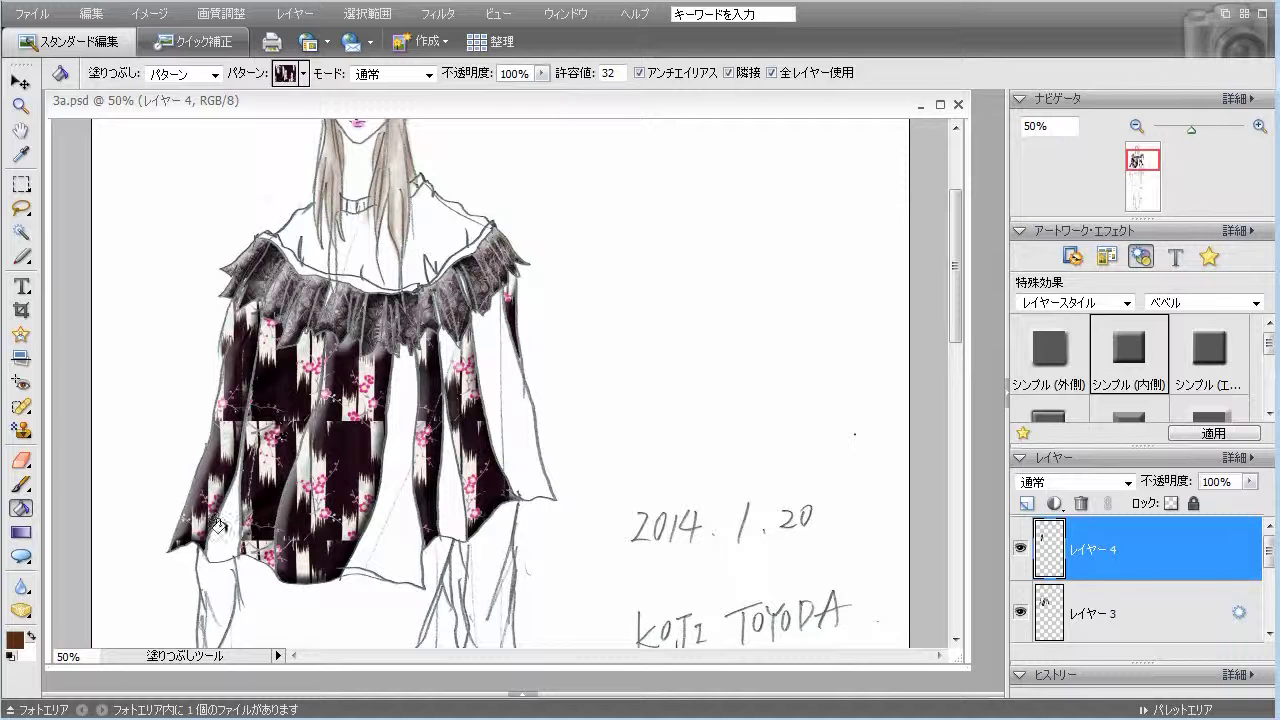
{"action": "left_click", "coordinate": [378, 494]}
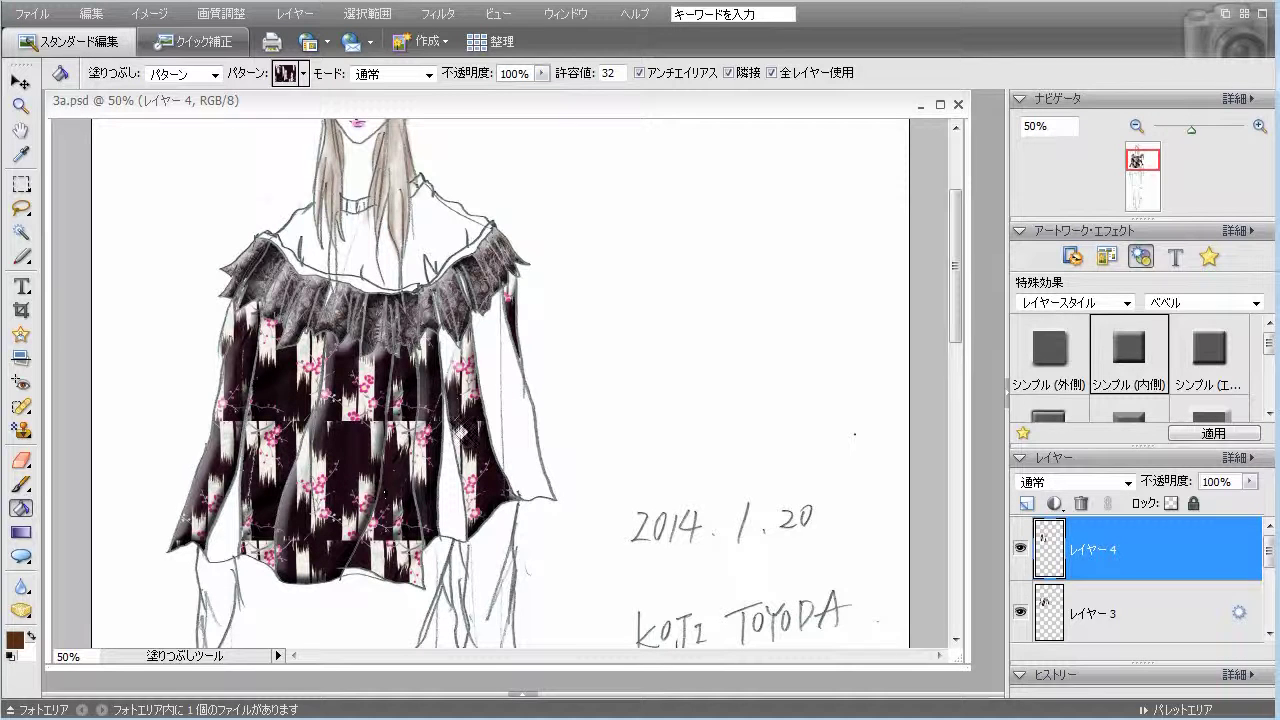
{"action": "left_click", "coordinate": [496, 400]}
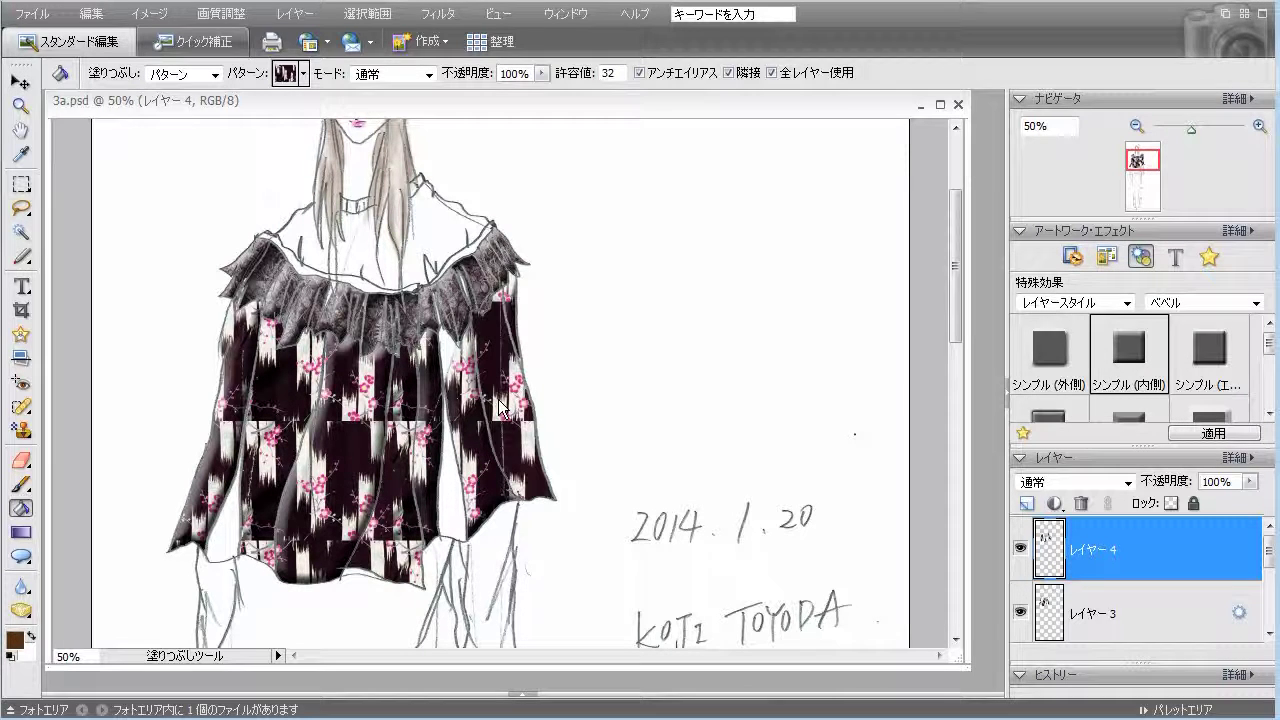
Apply the low (低) inner shadow (シャドウ (内側)) style to the layer with the in-between garment panels.
{"action": "left_click", "coordinate": [1166, 303]}
{"action": "left_click", "coordinate": [1172, 377]}
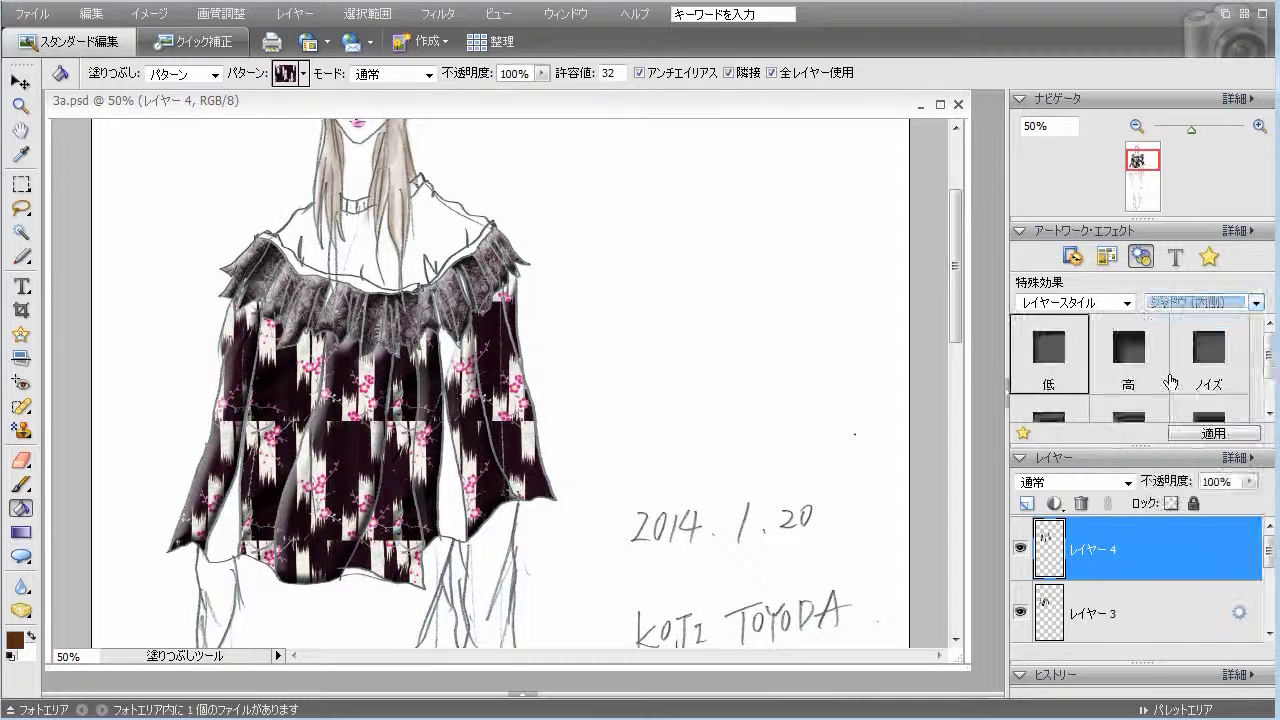
{"action": "double_click", "coordinate": [1080, 379]}
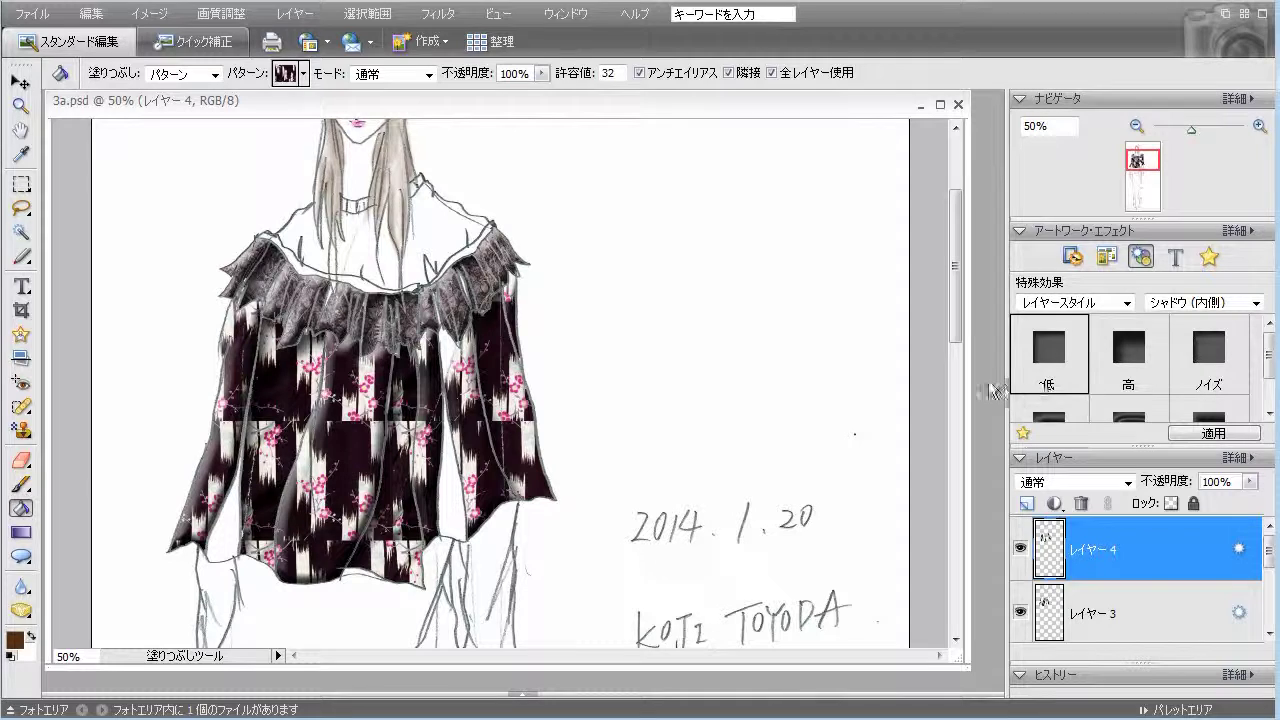
Fill the last white gaps between body and sleeves with the blossom pattern on a new layer, and apply the high (高) inner shadow.
{"action": "left_click", "coordinate": [1027, 506]}
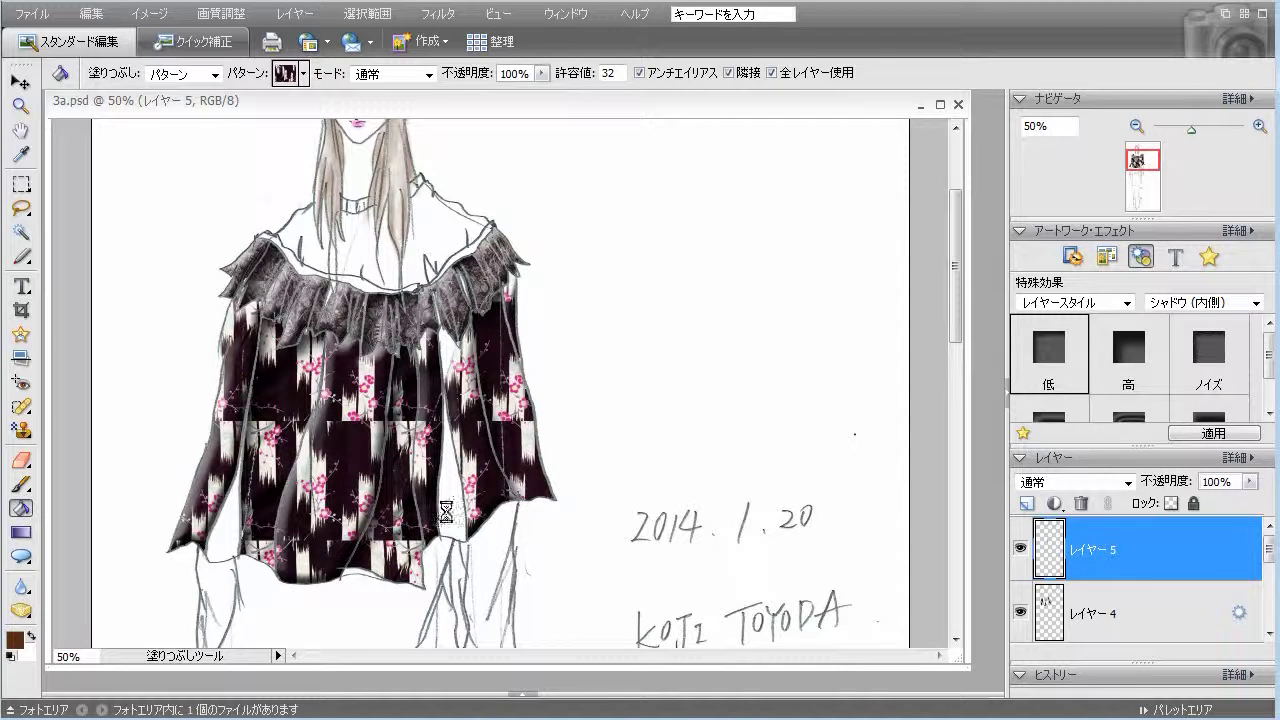
{"action": "left_click", "coordinate": [229, 524]}
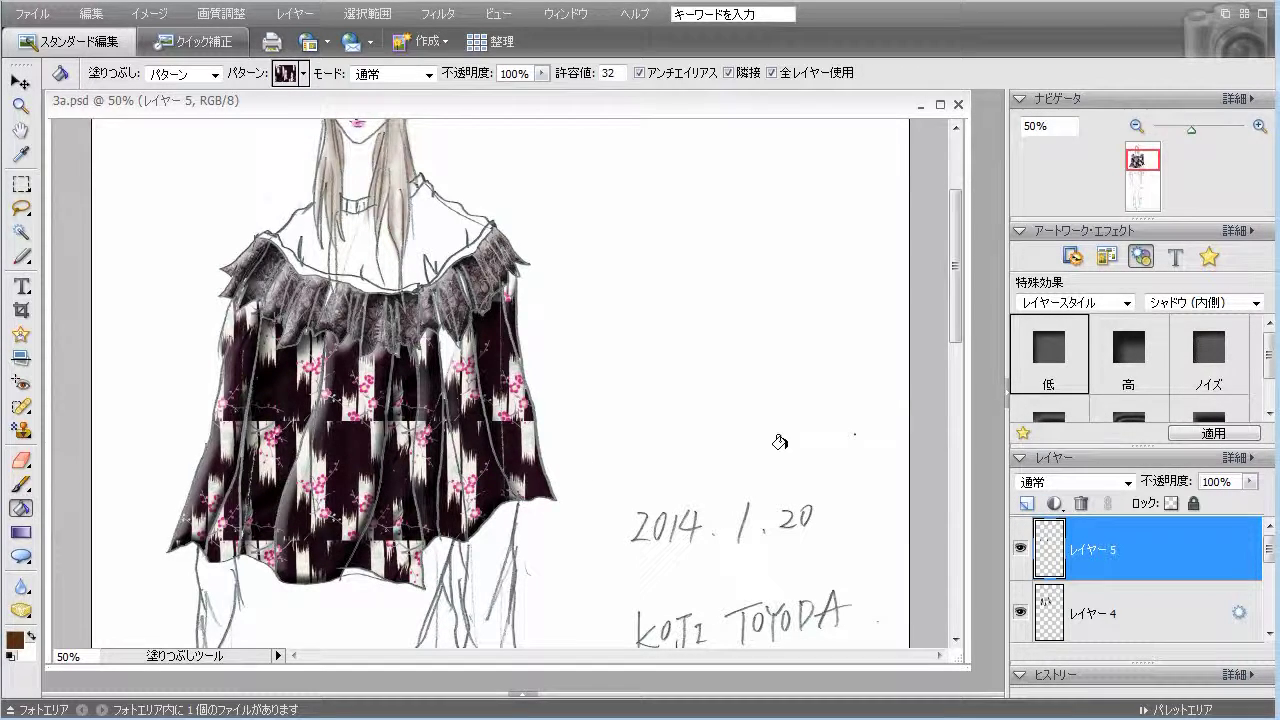
{"action": "double_click", "coordinate": [1129, 373]}
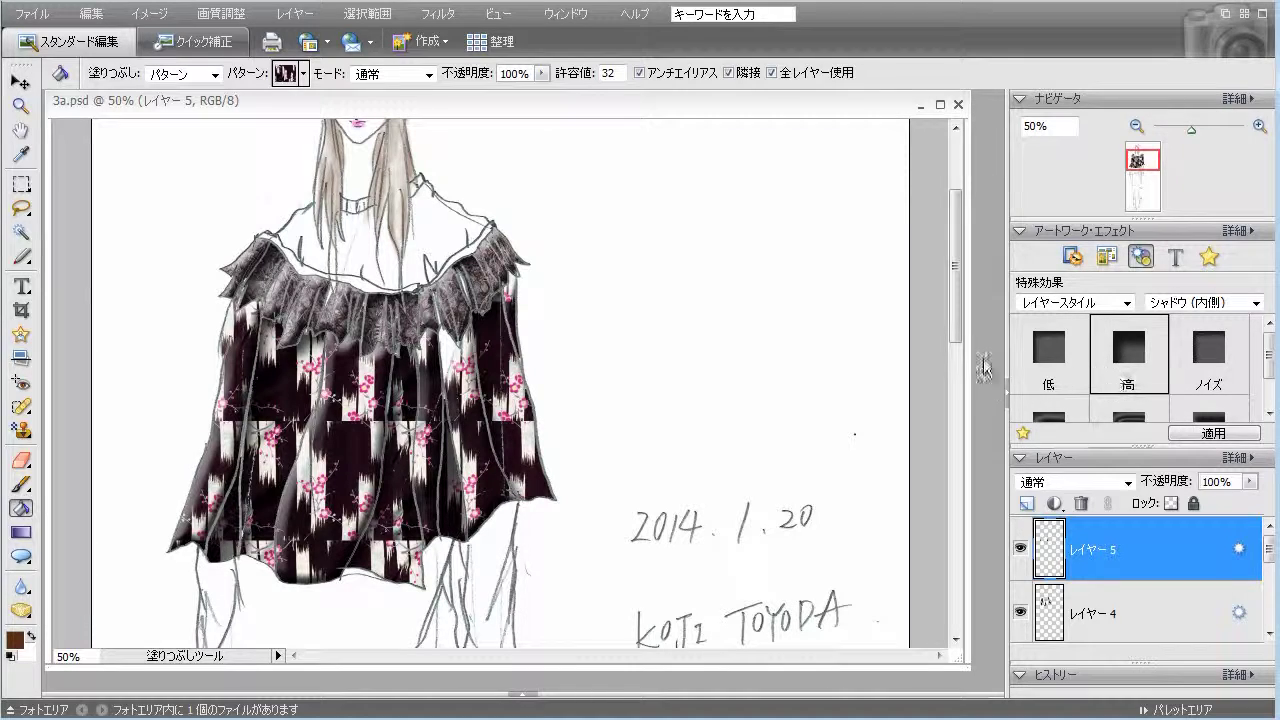
Add a new layer and choose the leopard-print fabric pattern for the Paint Bucket.
{"action": "mouse_move", "coordinate": [956, 328]}
{"action": "left_mouse_down"}
{"action": "mouse_move", "coordinate": [950, 398]}
{"action": "mouse_move", "coordinate": [959, 309]}
{"action": "left_mouse_up"}
{"action": "left_click", "coordinate": [1028, 504]}
{"action": "left_click", "coordinate": [303, 74]}
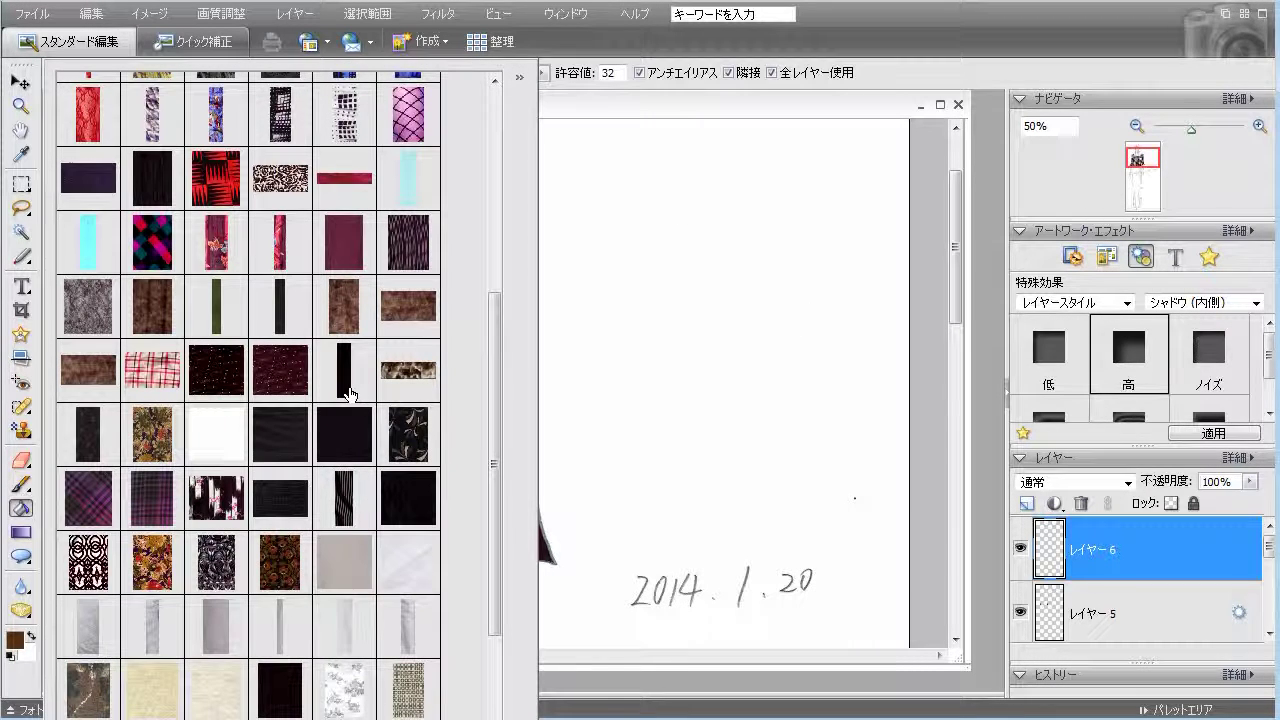
{"action": "scroll", "coordinate": [349, 394], "scroll_direction": "up", "scroll_amount": 1}
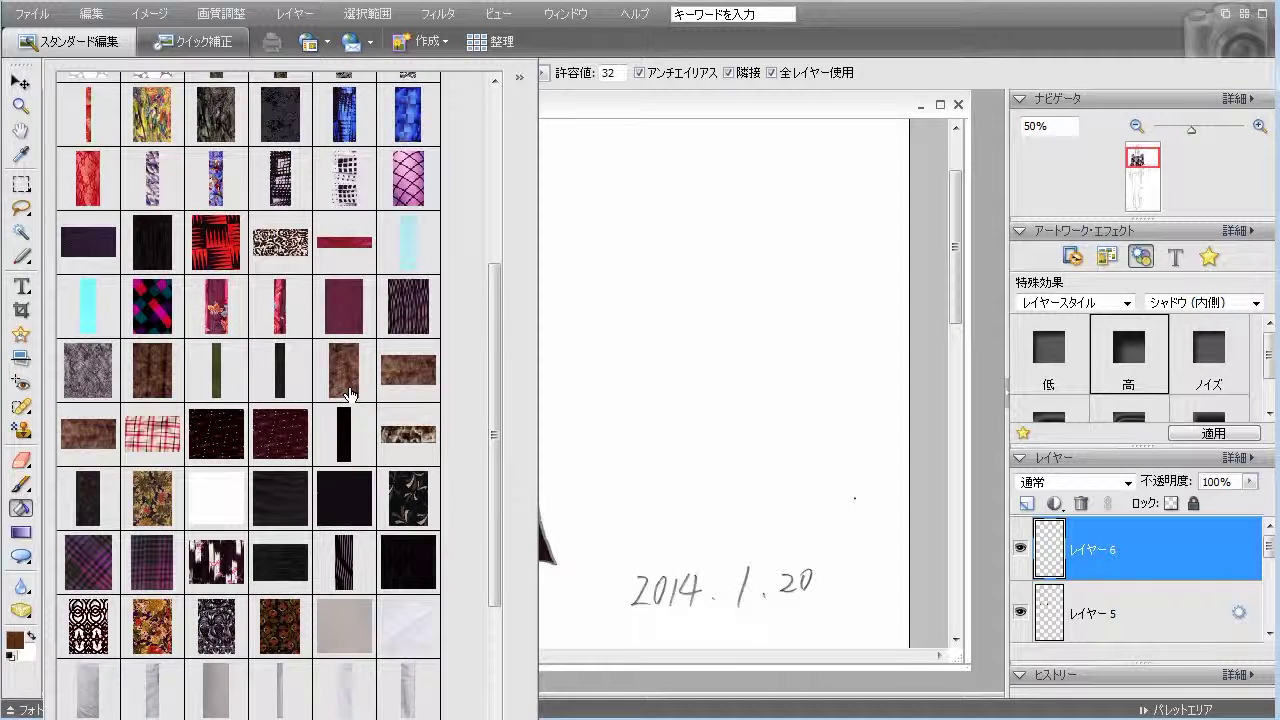
{"action": "scroll", "coordinate": [349, 394], "scroll_direction": "up", "scroll_amount": 2}
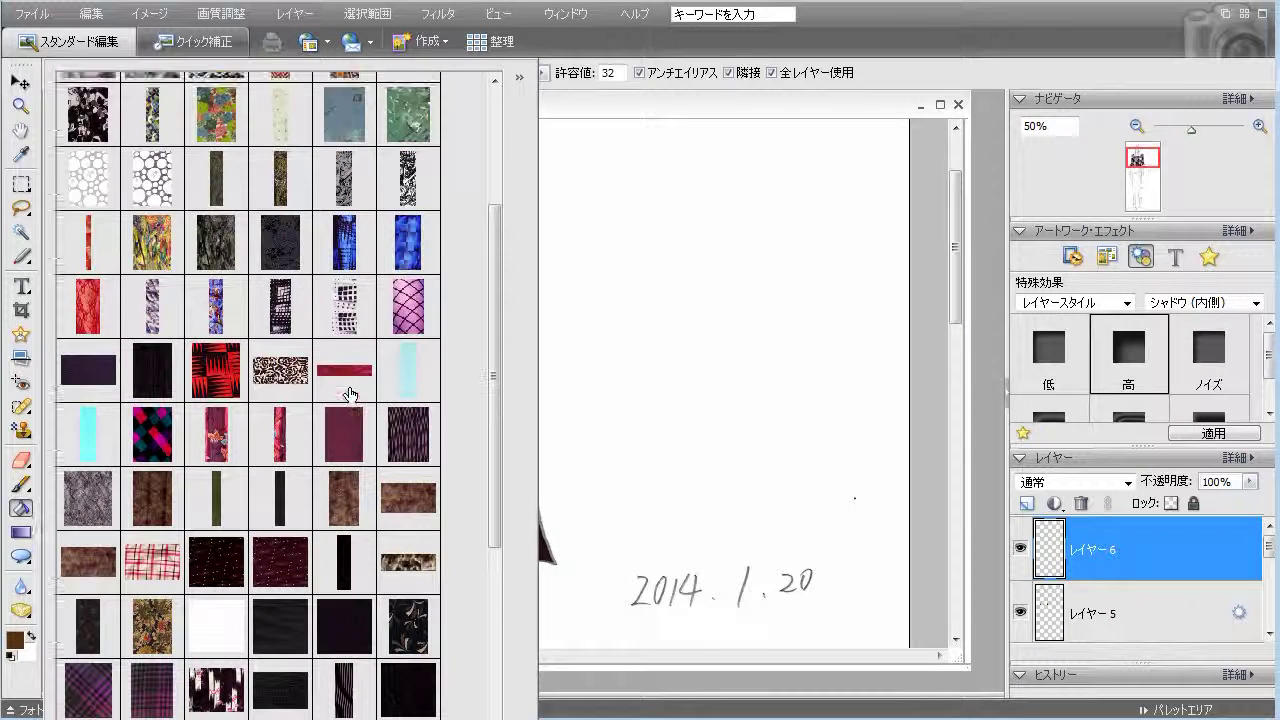
{"action": "scroll", "coordinate": [349, 394], "scroll_direction": "up", "scroll_amount": 3}
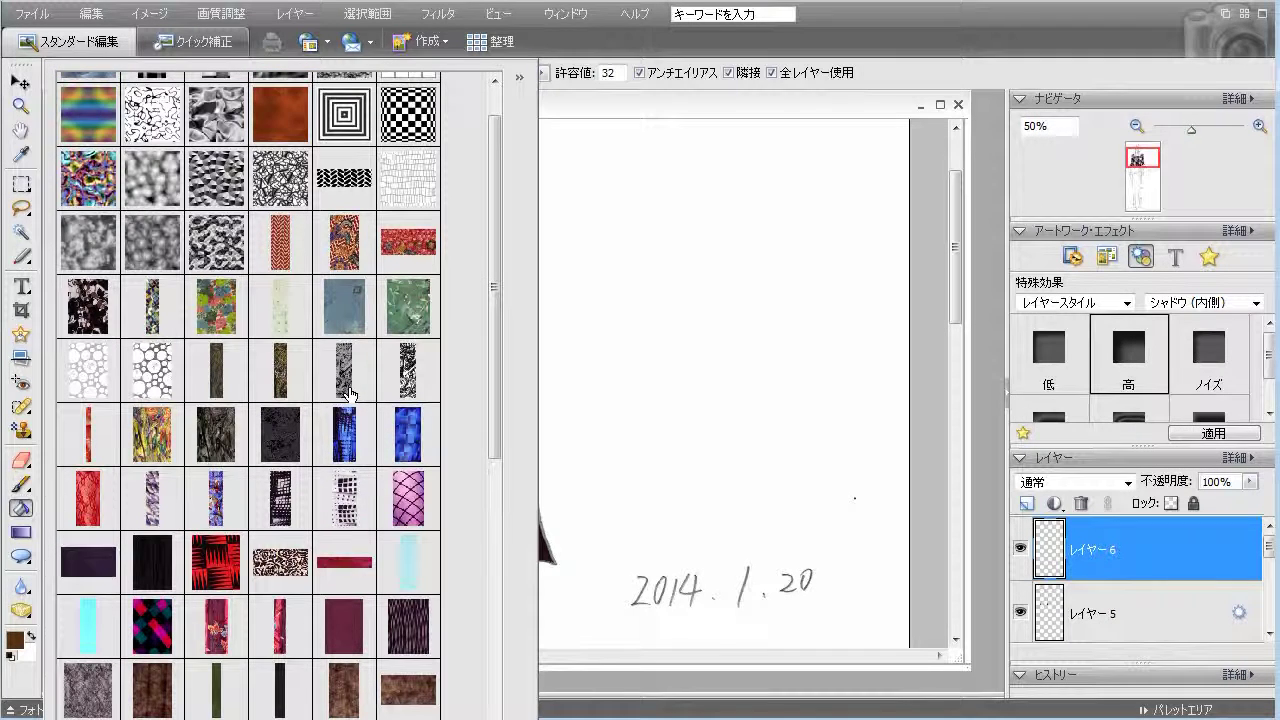
{"action": "scroll", "coordinate": [349, 394], "scroll_direction": "down", "scroll_amount": 1}
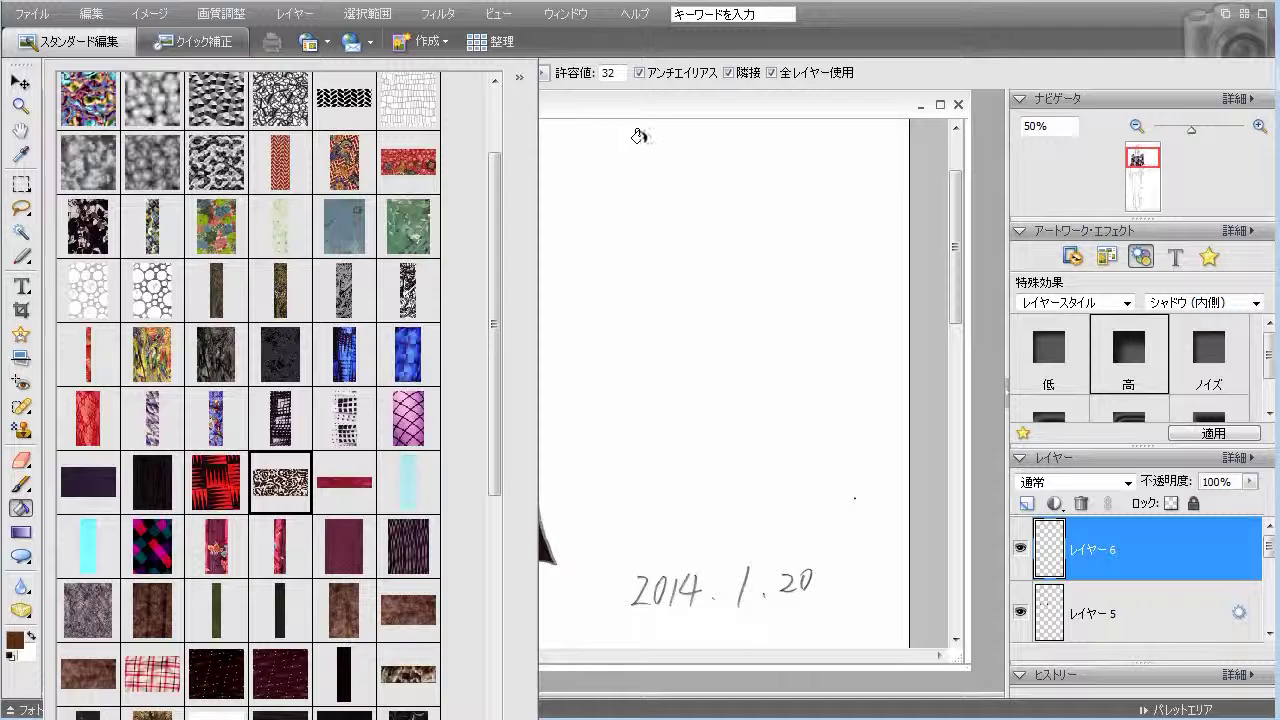
{"action": "left_click", "coordinate": [655, 101]}
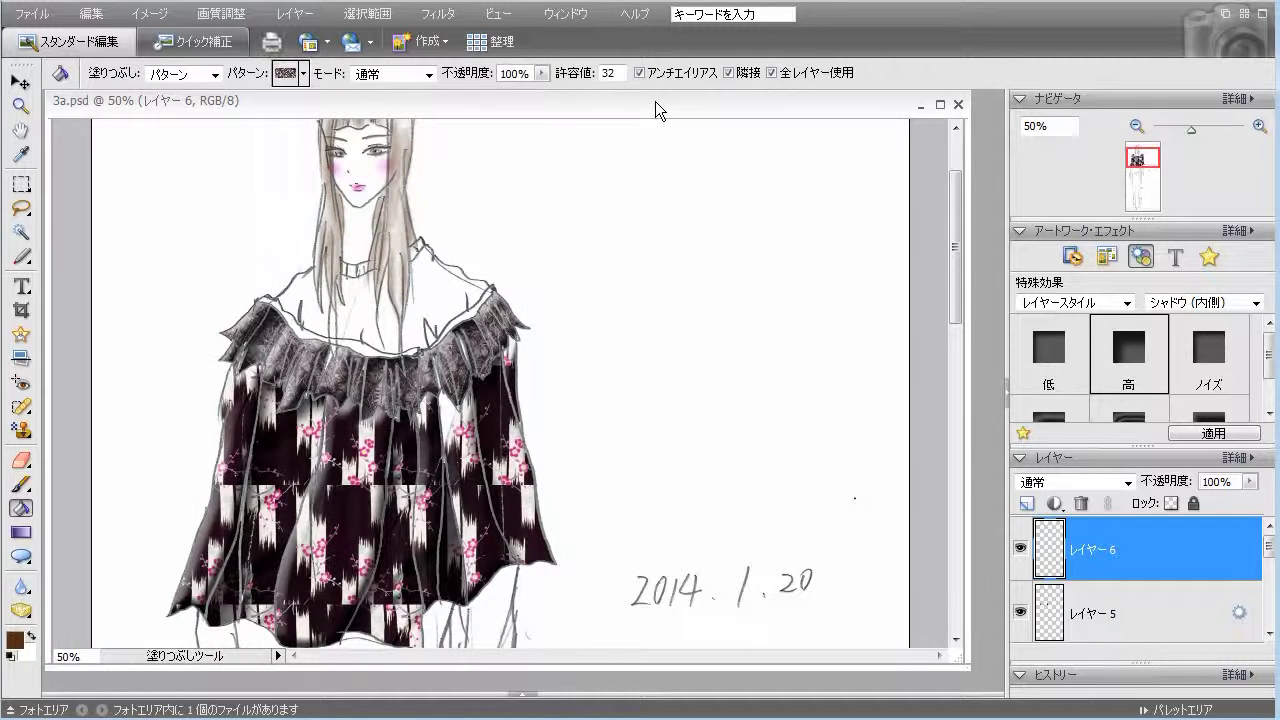
Fill the narrow neckline band above the ruffle with the leopard-print pattern, from shoulder to shoulder.
{"action": "left_click", "coordinate": [276, 306]}
{"action": "left_click", "coordinate": [362, 350]}
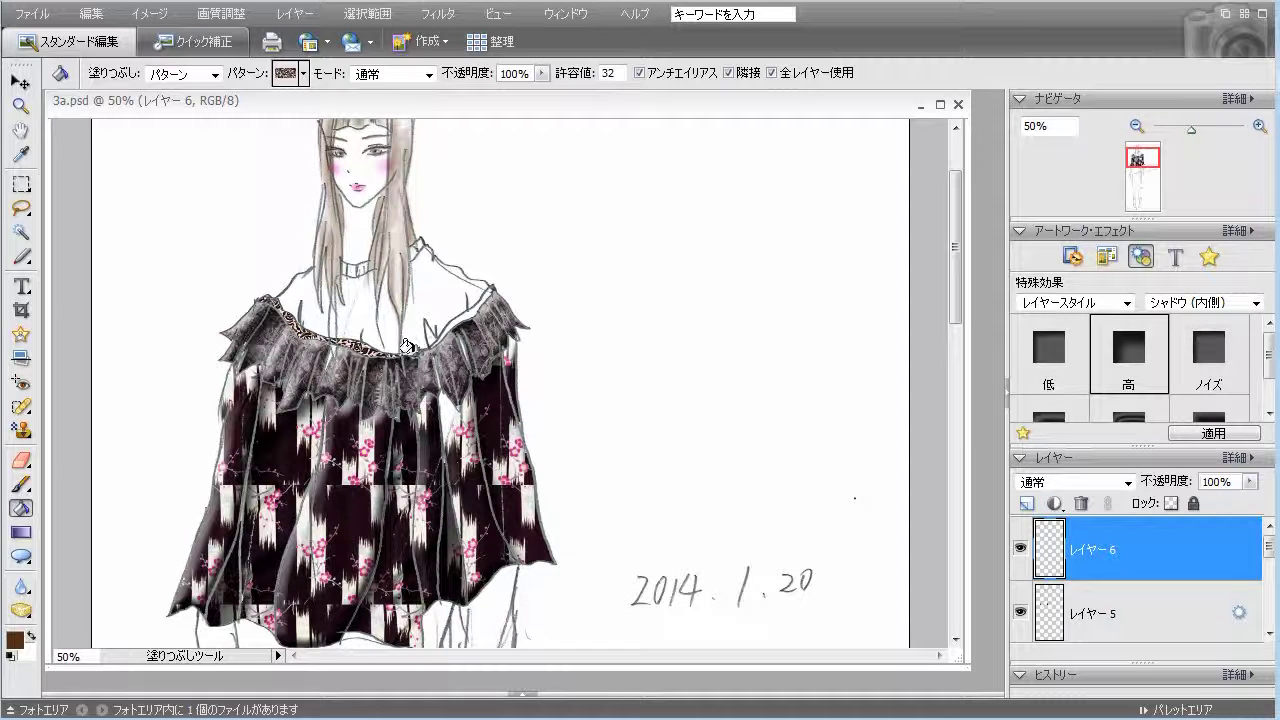
{"action": "left_click", "coordinate": [480, 299]}
{"action": "left_click", "coordinate": [431, 330]}
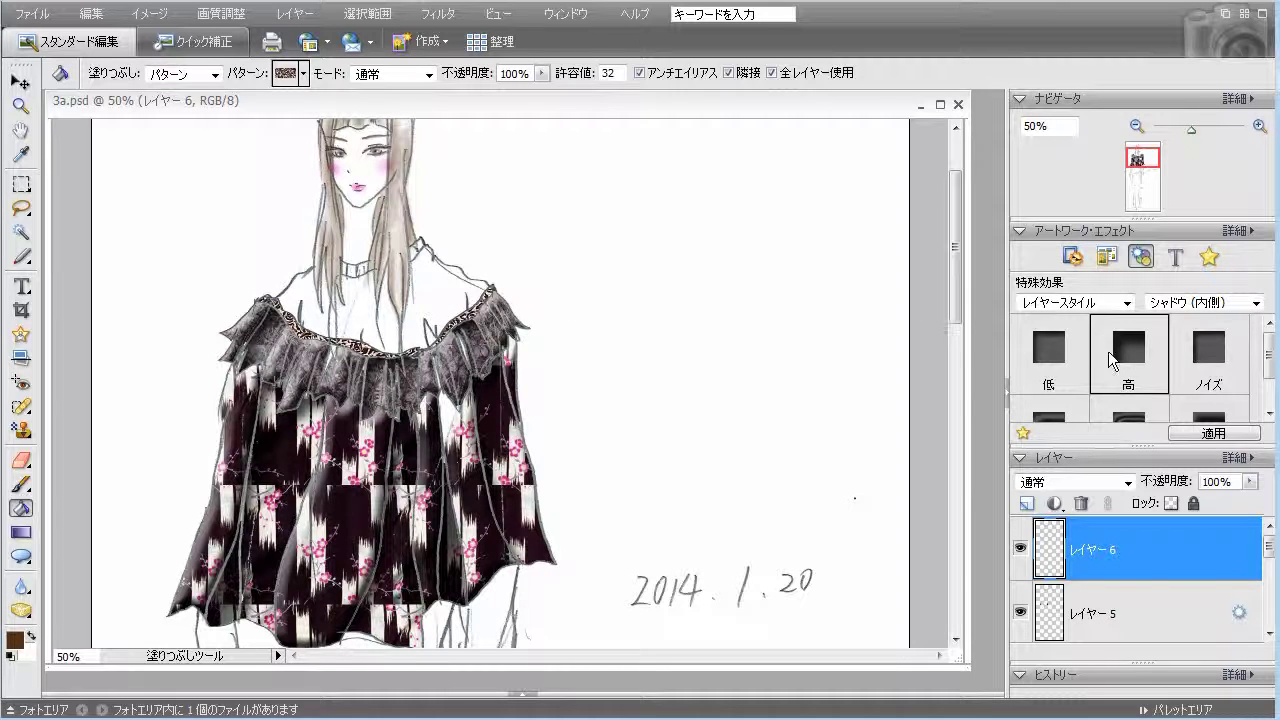
Apply the simple inner bevel (ベベル, シンプル (内側)) style to the layer with the leopard-print neckline band.
{"action": "left_click", "coordinate": [1200, 302]}
{"action": "left_click", "coordinate": [1170, 314]}
{"action": "double_click", "coordinate": [1156, 372]}
{"action": "scroll", "coordinate": [787, 362], "scroll_direction": "down", "scroll_amount": 10}
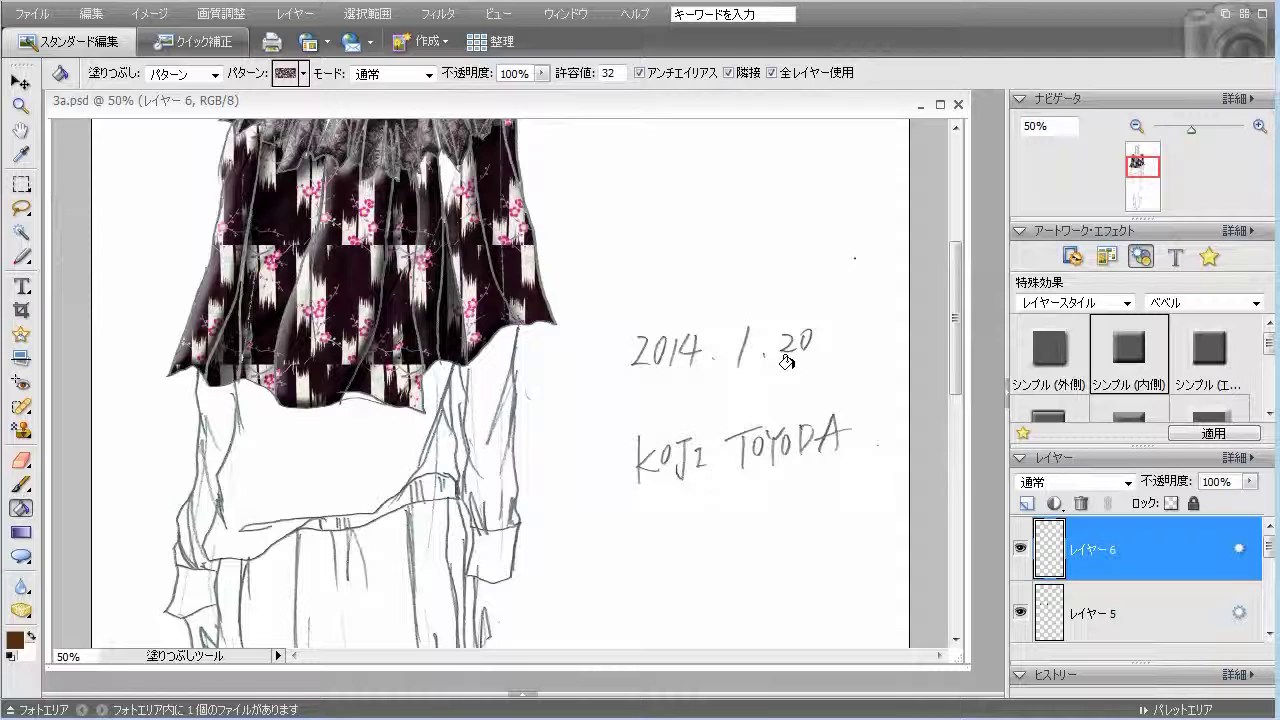
{"action": "scroll", "coordinate": [787, 362], "scroll_direction": "up", "scroll_amount": 10}
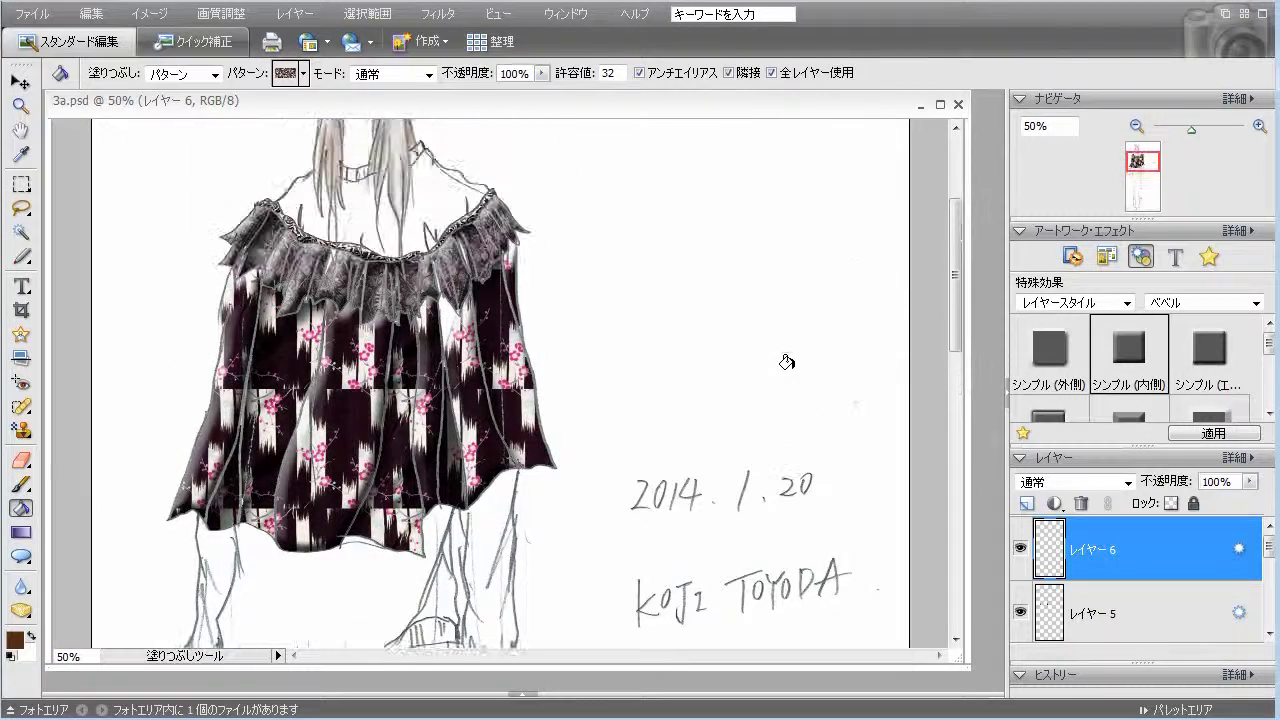
Add a new layer and choose the plain black fabric pattern for the Paint Bucket.
{"action": "left_click", "coordinate": [1027, 503]}
{"action": "scroll", "coordinate": [718, 288], "scroll_direction": "down", "scroll_amount": 4}
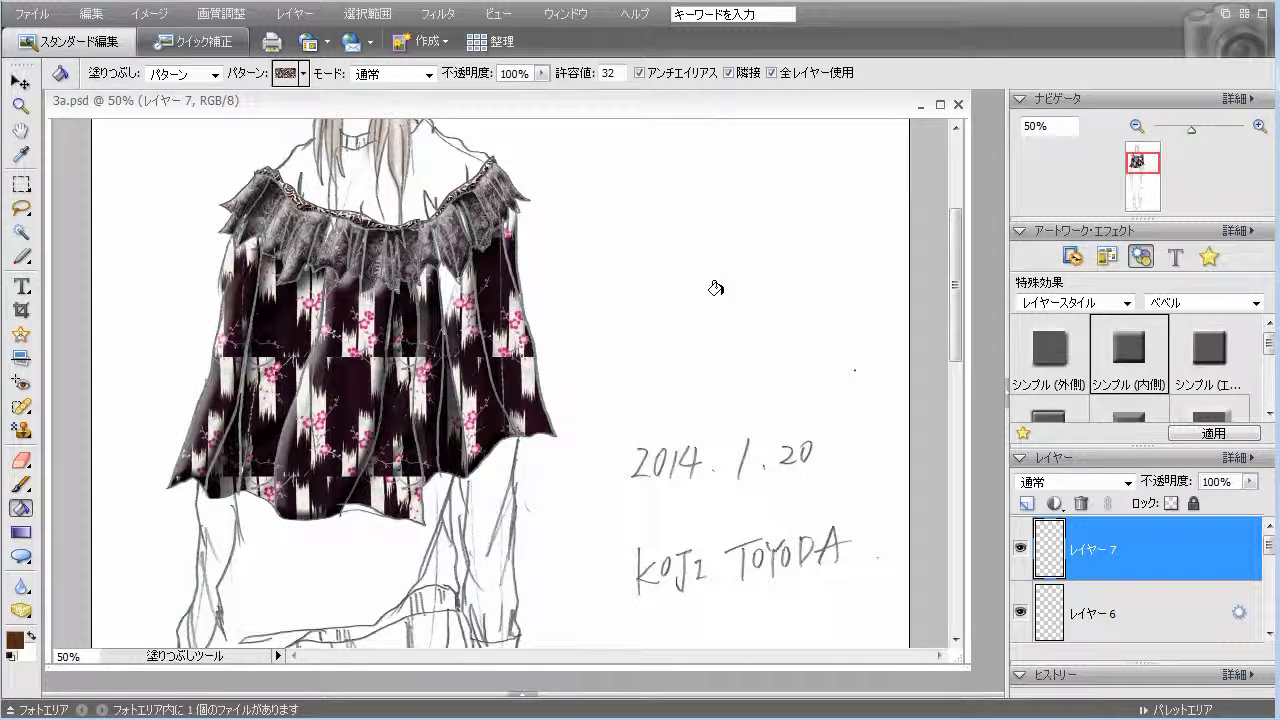
{"action": "scroll", "coordinate": [640, 262], "scroll_direction": "up", "scroll_amount": 1}
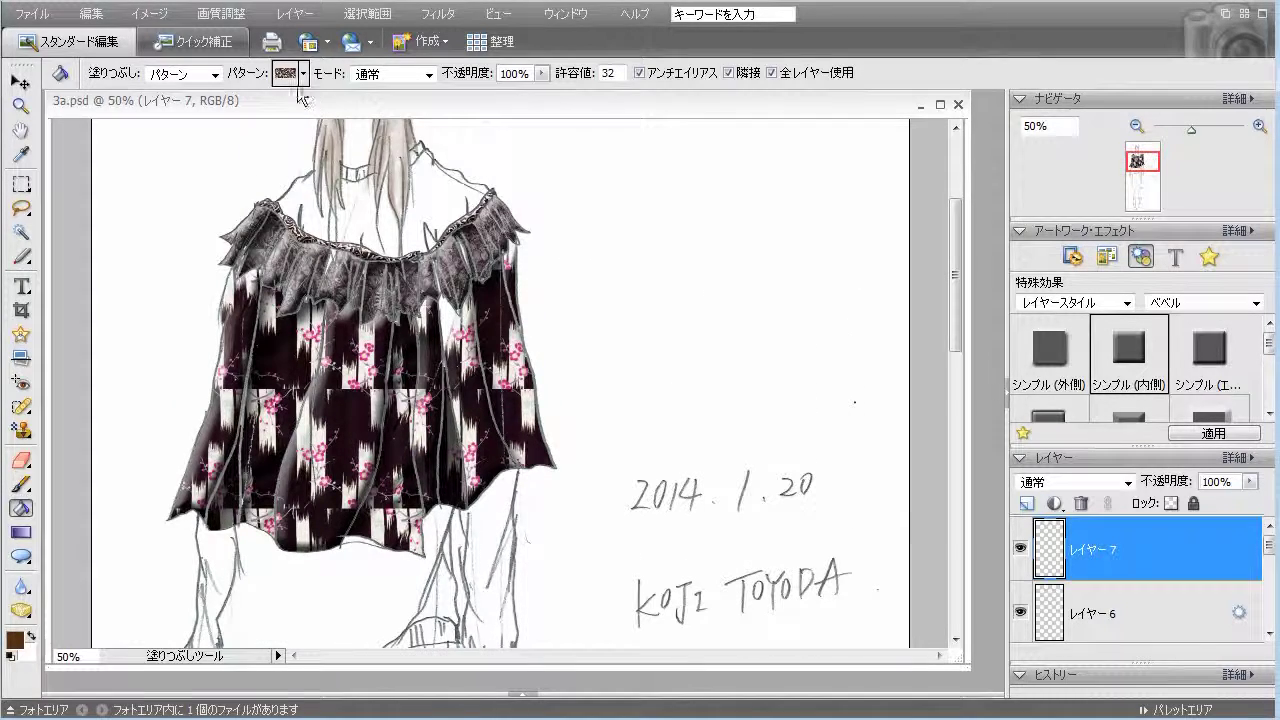
{"action": "left_click", "coordinate": [290, 74]}
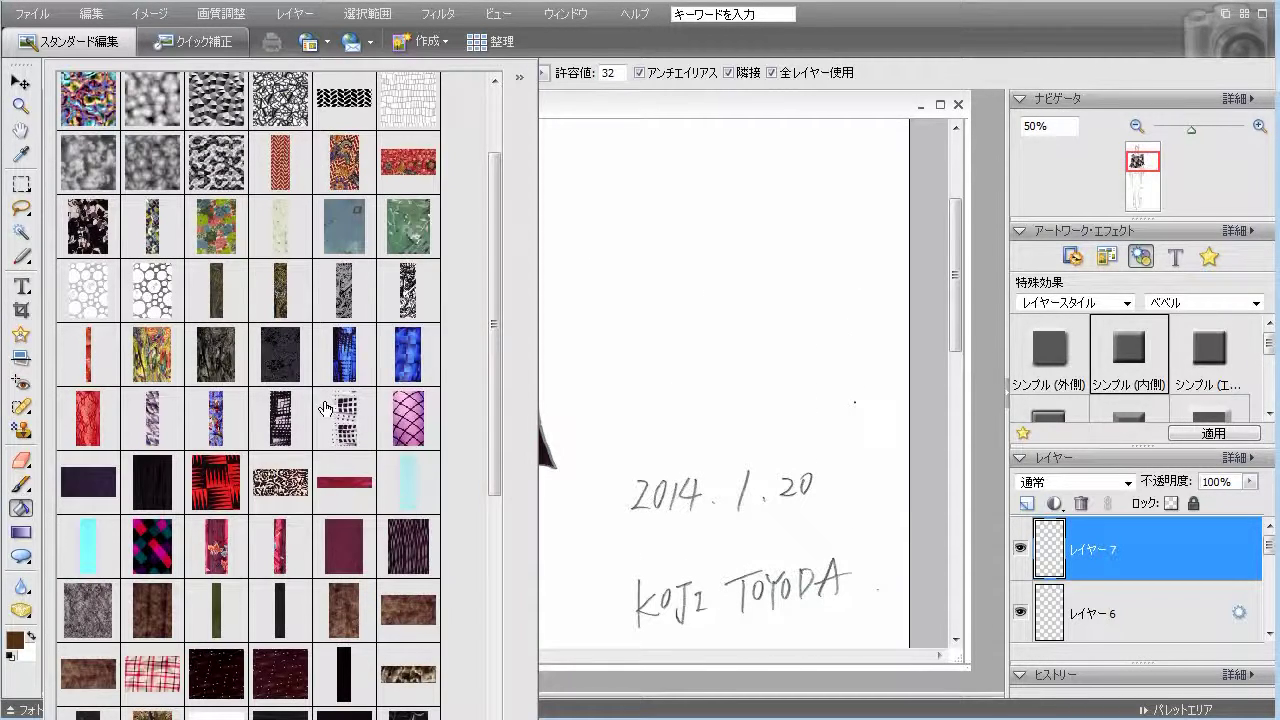
{"action": "scroll", "coordinate": [325, 408], "scroll_direction": "down", "scroll_amount": 5}
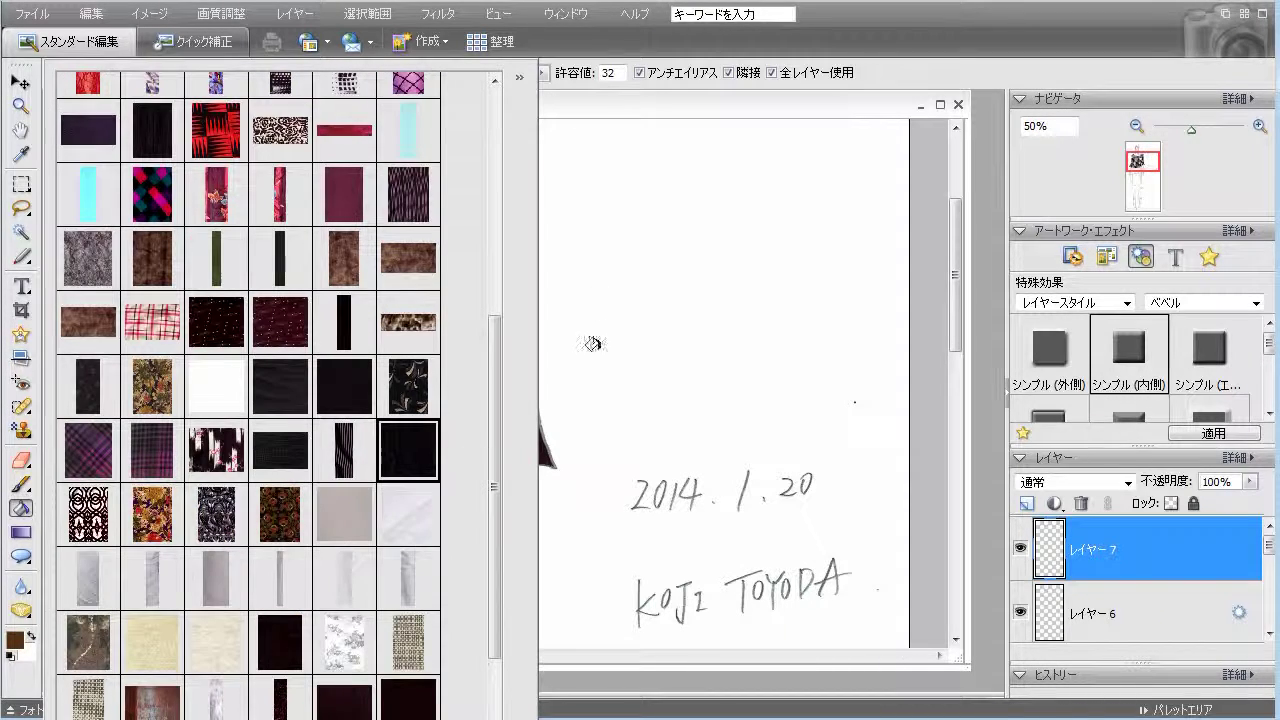
{"action": "left_click", "coordinate": [663, 104]}
Fill the torso area between the blossom garment's hem and the skirt waistband with the black pattern.
{"action": "scroll", "coordinate": [265, 434], "scroll_direction": "down", "scroll_amount": 3}
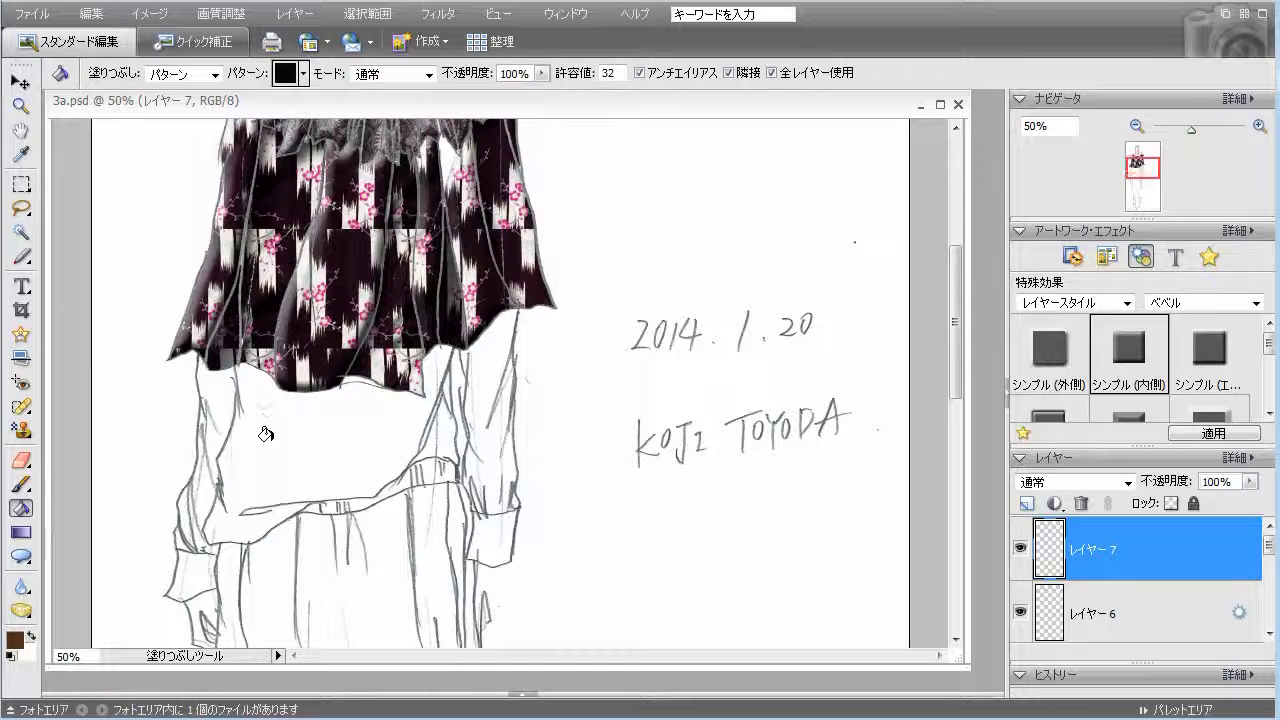
{"action": "left_click", "coordinate": [280, 441]}
{"action": "scroll", "coordinate": [495, 420], "scroll_direction": "up", "scroll_amount": 5}
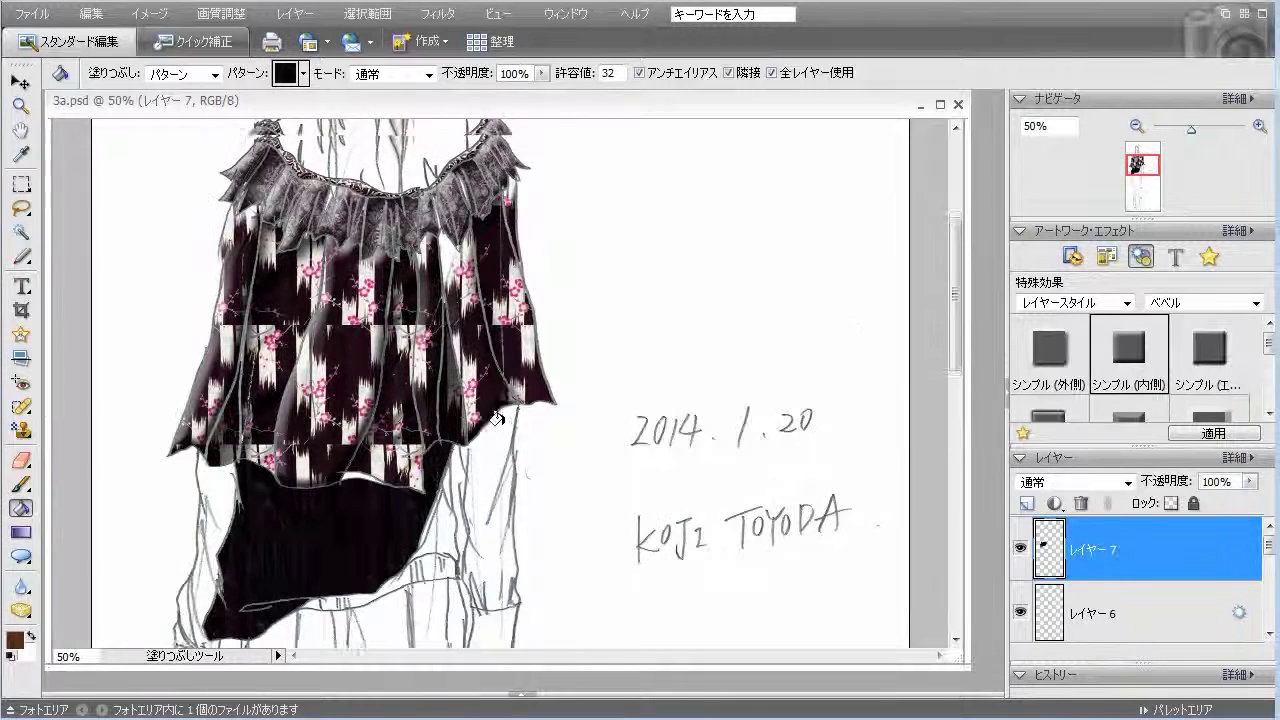
{"action": "scroll", "coordinate": [495, 420], "scroll_direction": "down", "scroll_amount": 6}
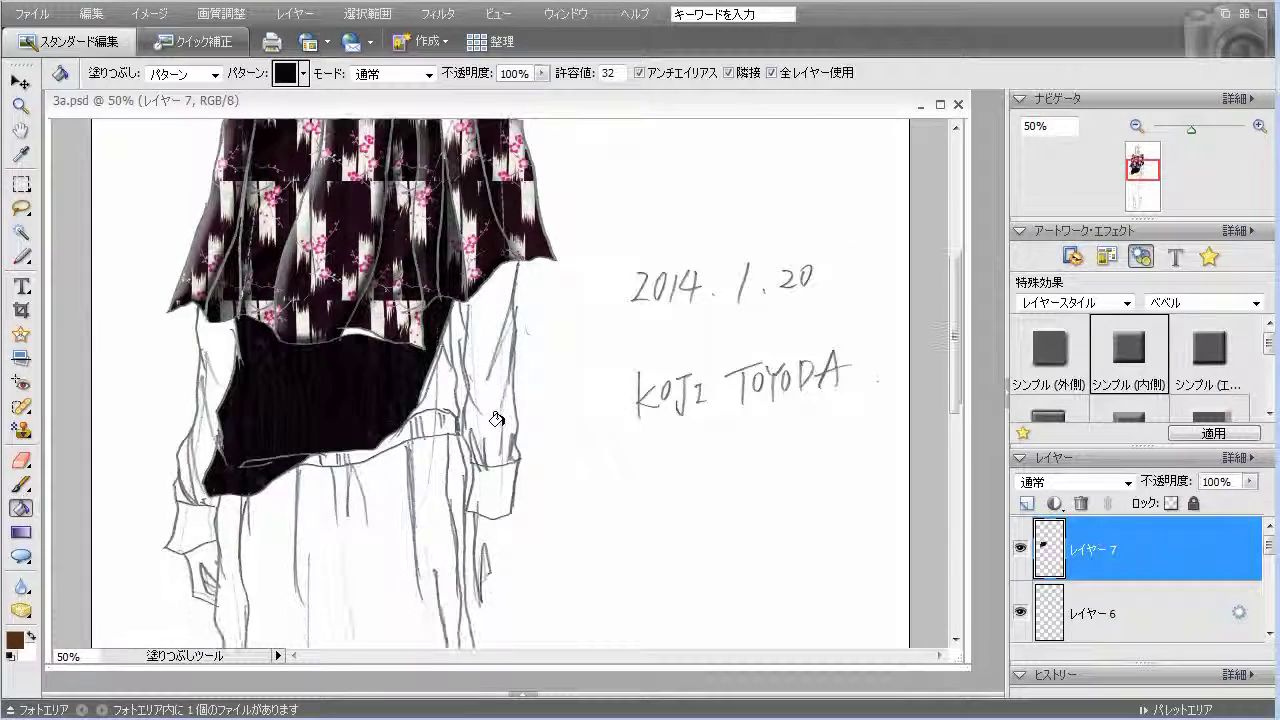
{"action": "scroll", "coordinate": [495, 420], "scroll_direction": "up", "scroll_amount": 4}
{"action": "scroll", "coordinate": [495, 420], "scroll_direction": "down", "scroll_amount": 3}
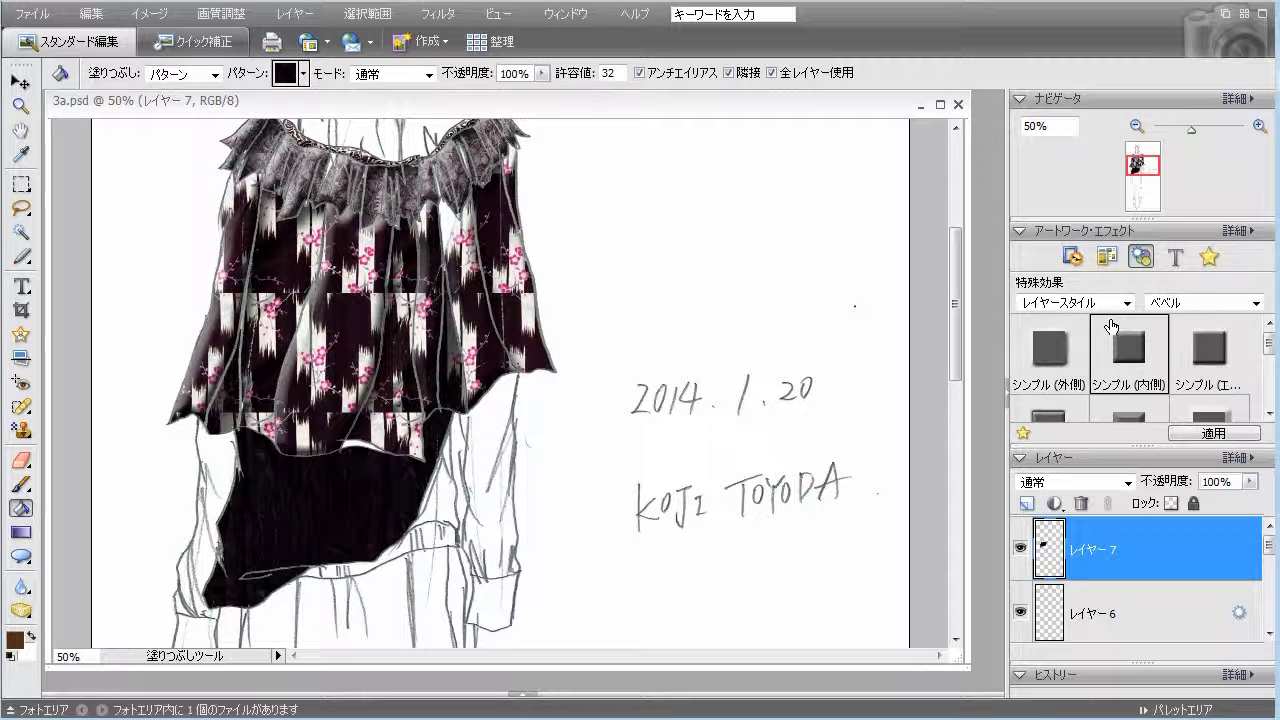
{"action": "double_click", "coordinate": [1130, 337]}
{"action": "left_click", "coordinate": [100, 14]}
{"action": "left_click", "coordinate": [118, 37]}
Apply the low (低) inner shadow (シャドウ (内側)) style to the black torso layer.
{"action": "left_click", "coordinate": [1170, 303]}
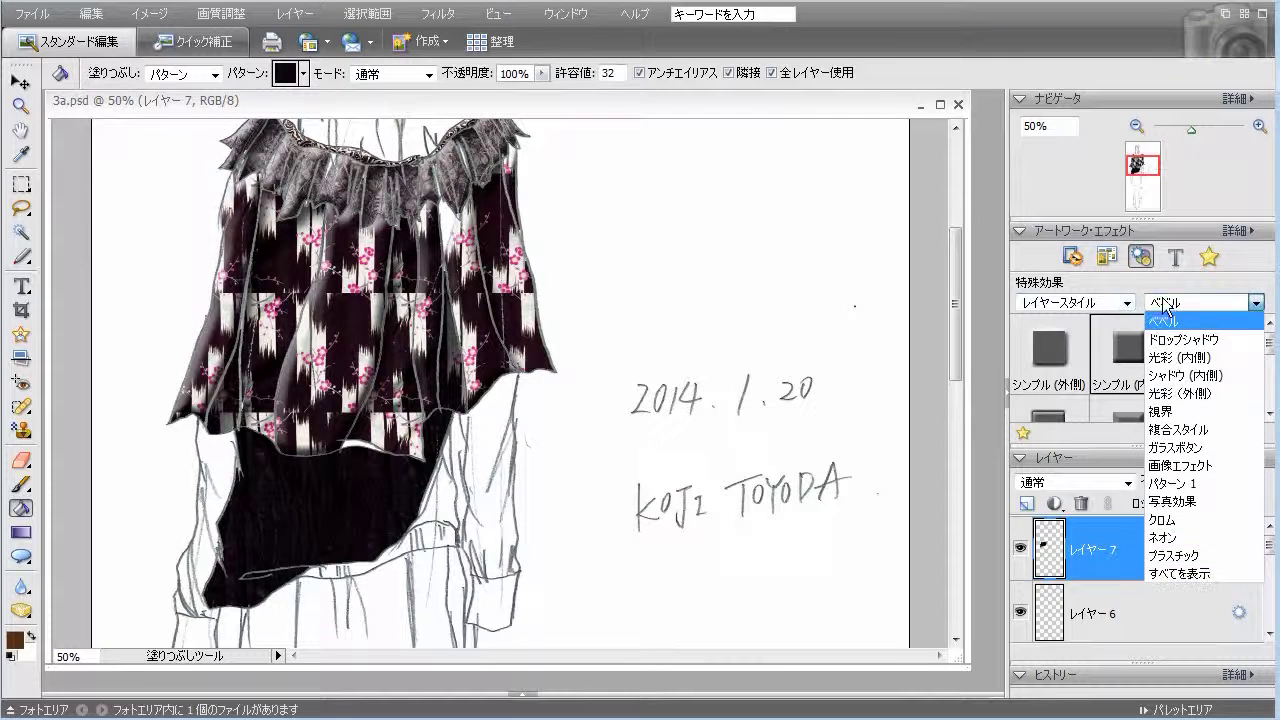
{"action": "left_click", "coordinate": [1180, 375]}
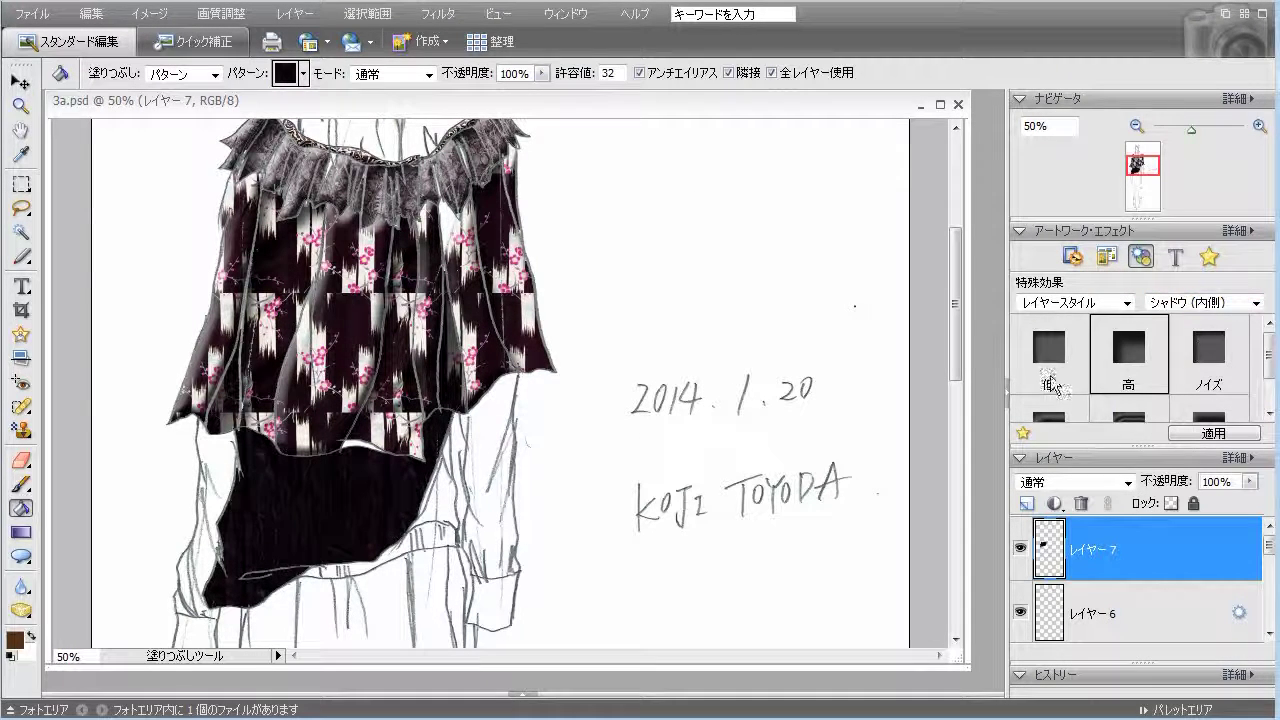
Fill the remaining wedge between torso and right-hand sleeve with the black pattern on a new layer, and apply the high (高) inner shadow.
{"action": "left_click", "coordinate": [1025, 504]}
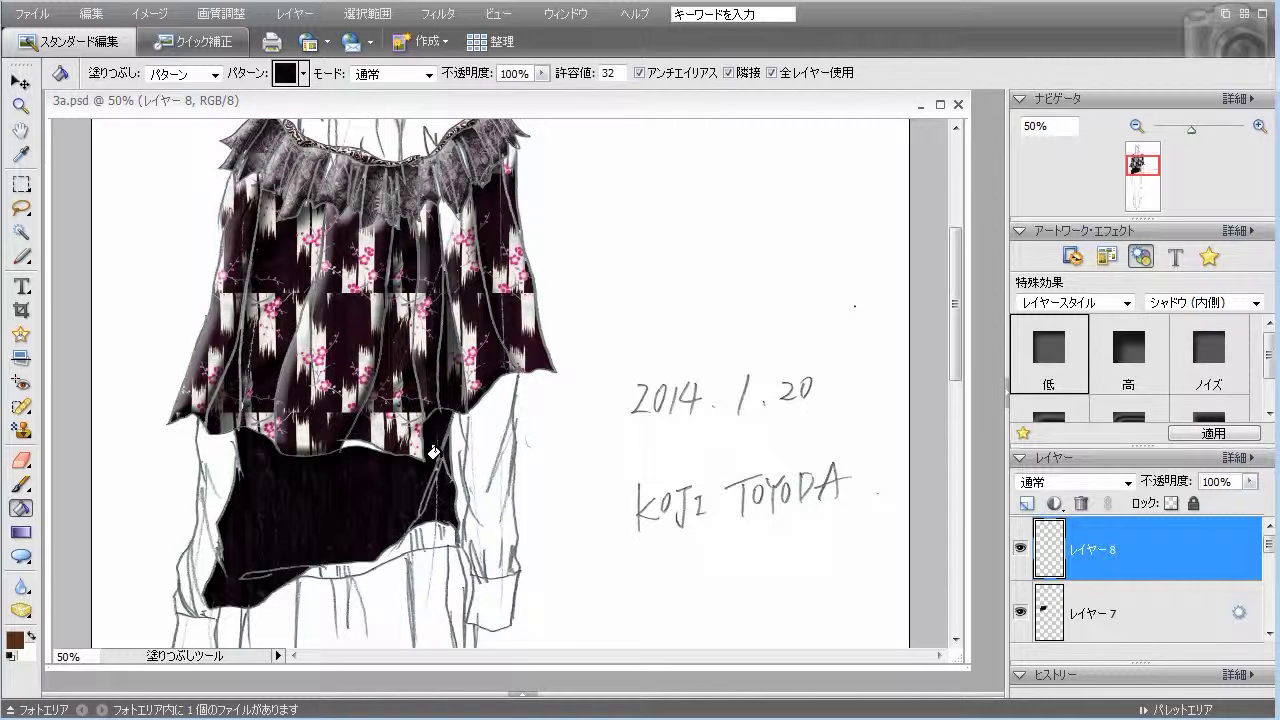
{"action": "scroll", "coordinate": [432, 460], "scroll_direction": "up", "scroll_amount": 3}
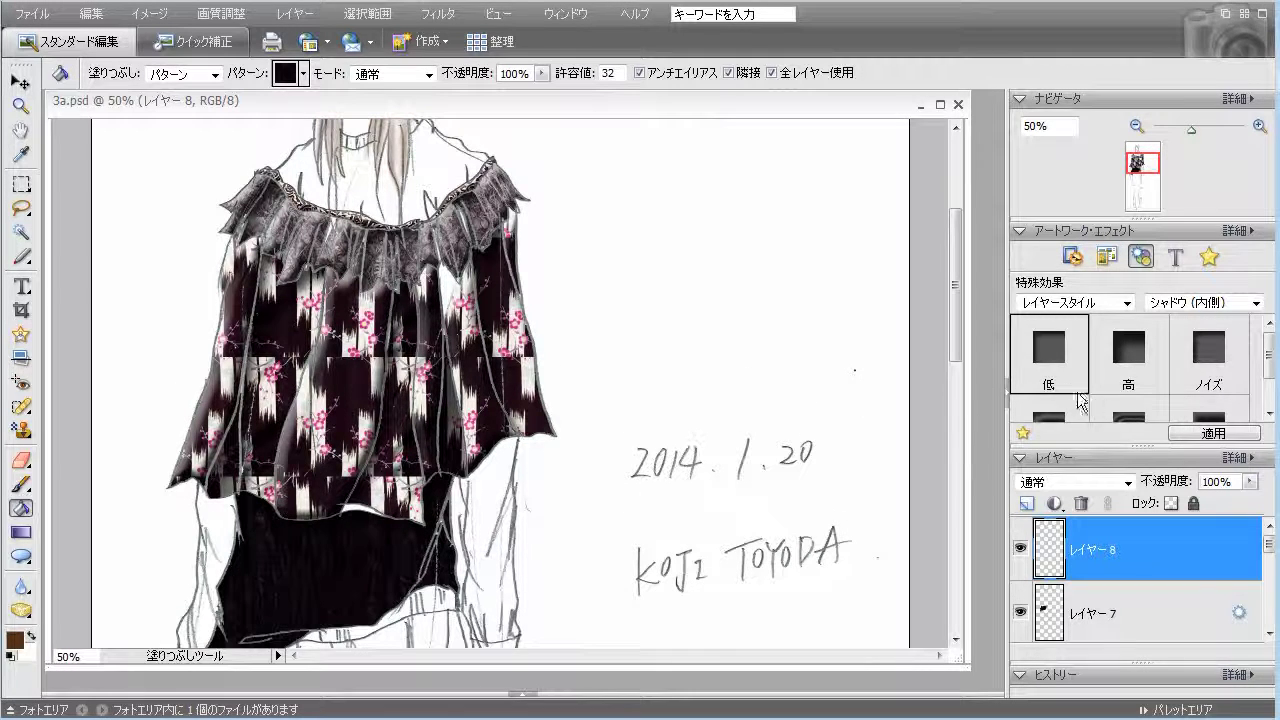
{"action": "double_click", "coordinate": [1145, 378]}
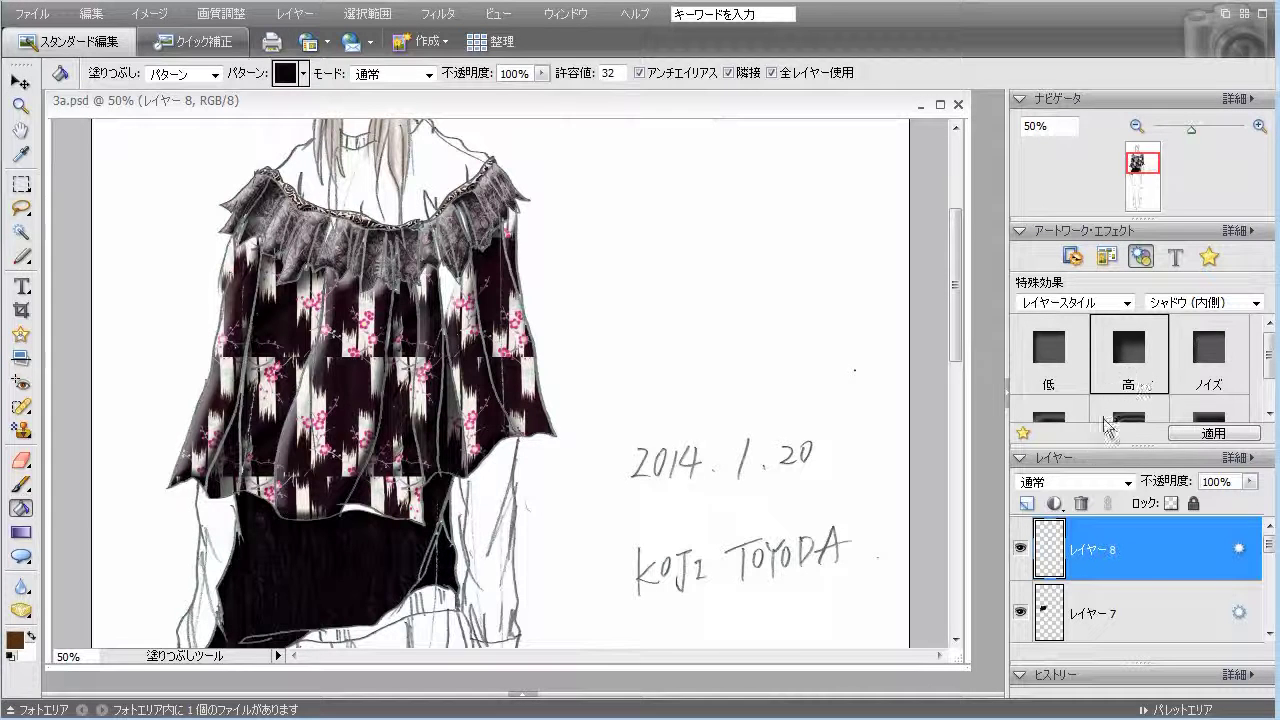
Fill the chest and shoulders above the leopard neckline with the black pattern on a new layer, and apply the low (低) inner shadow.
{"action": "left_click", "coordinate": [1027, 503]}
{"action": "scroll", "coordinate": [790, 375], "scroll_direction": "up", "scroll_amount": 3}
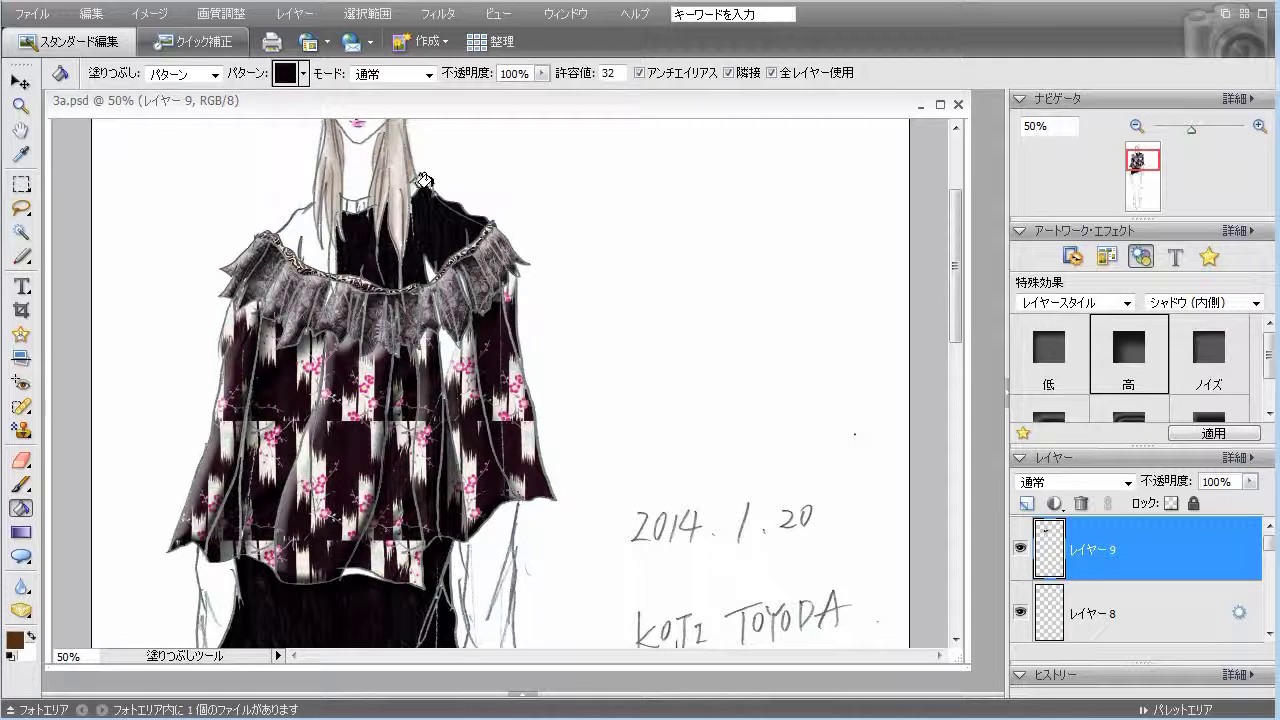
{"action": "left_click", "coordinate": [424, 262]}
{"action": "left_click", "coordinate": [322, 250]}
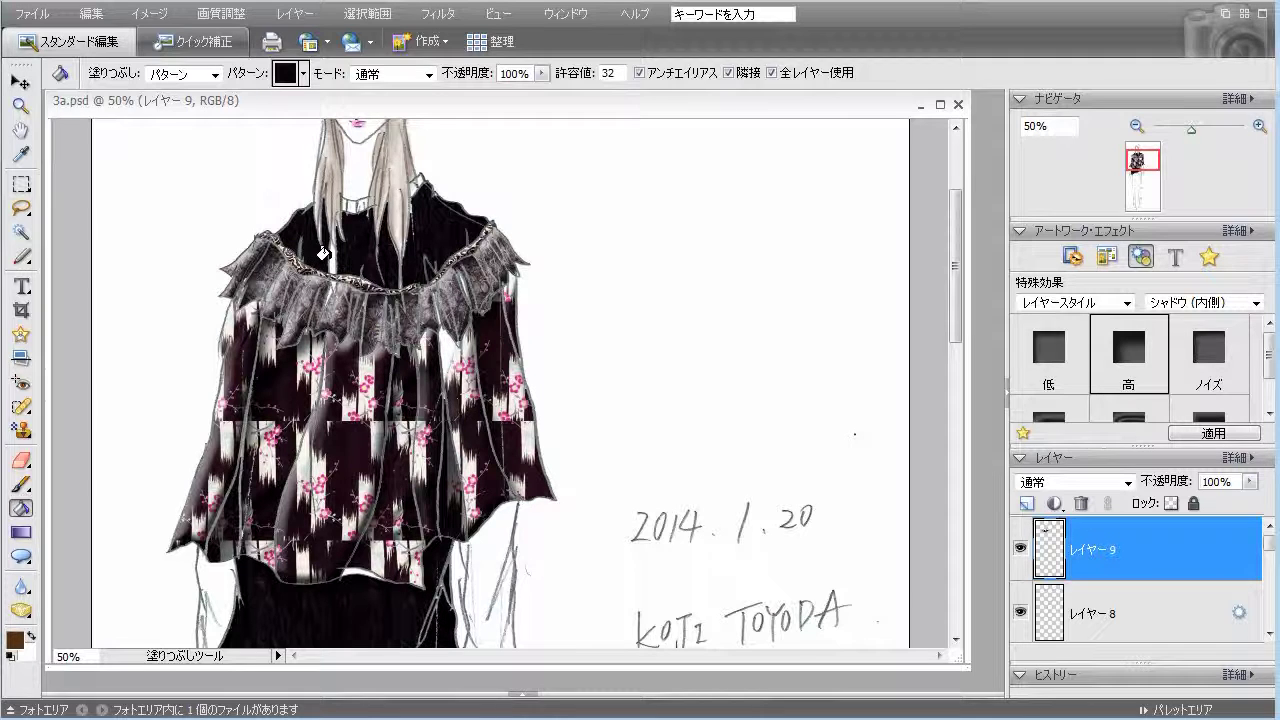
{"action": "left_click", "coordinate": [325, 252]}
{"action": "double_click", "coordinate": [1081, 382]}
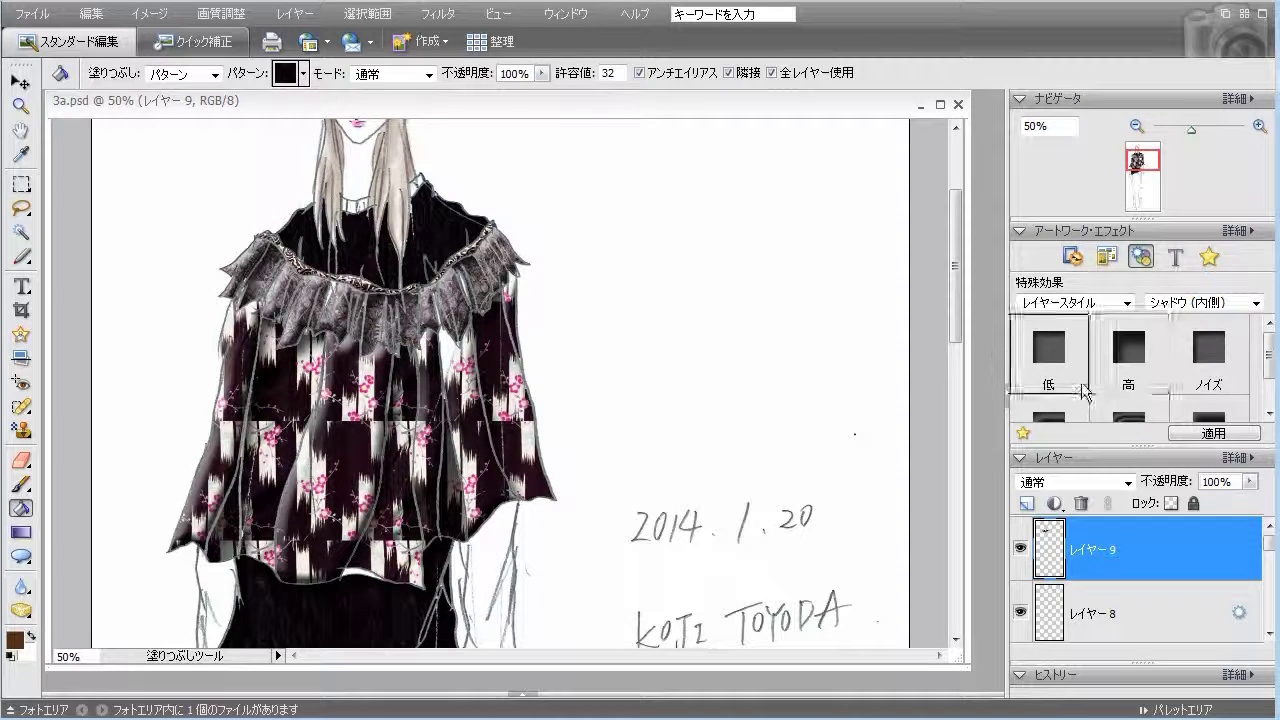
Fill the left-hand sleeve and its cuff with the black pattern on a new layer, and apply the low (低) inner shadow.
{"action": "scroll", "coordinate": [857, 351], "scroll_direction": "up", "scroll_amount": 2}
{"action": "scroll", "coordinate": [857, 351], "scroll_direction": "down", "scroll_amount": 5}
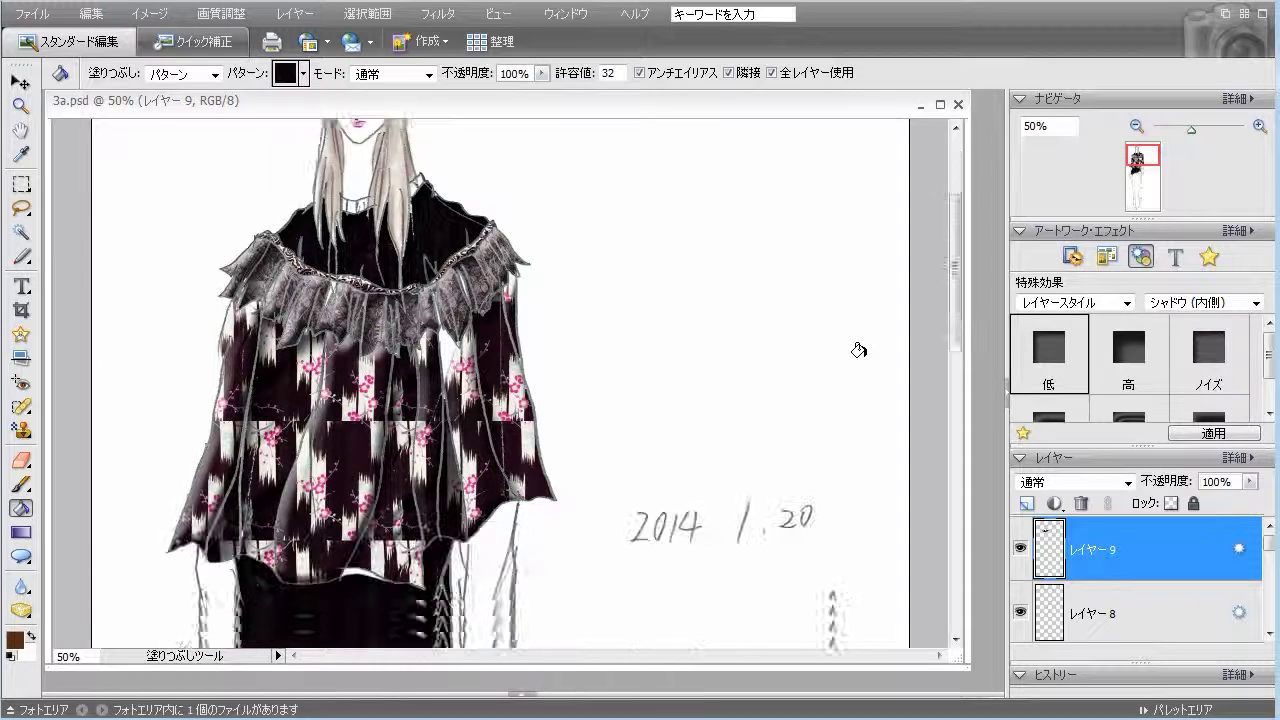
{"action": "left_click", "coordinate": [1027, 503]}
{"action": "scroll", "coordinate": [756, 444], "scroll_direction": "down", "scroll_amount": 2}
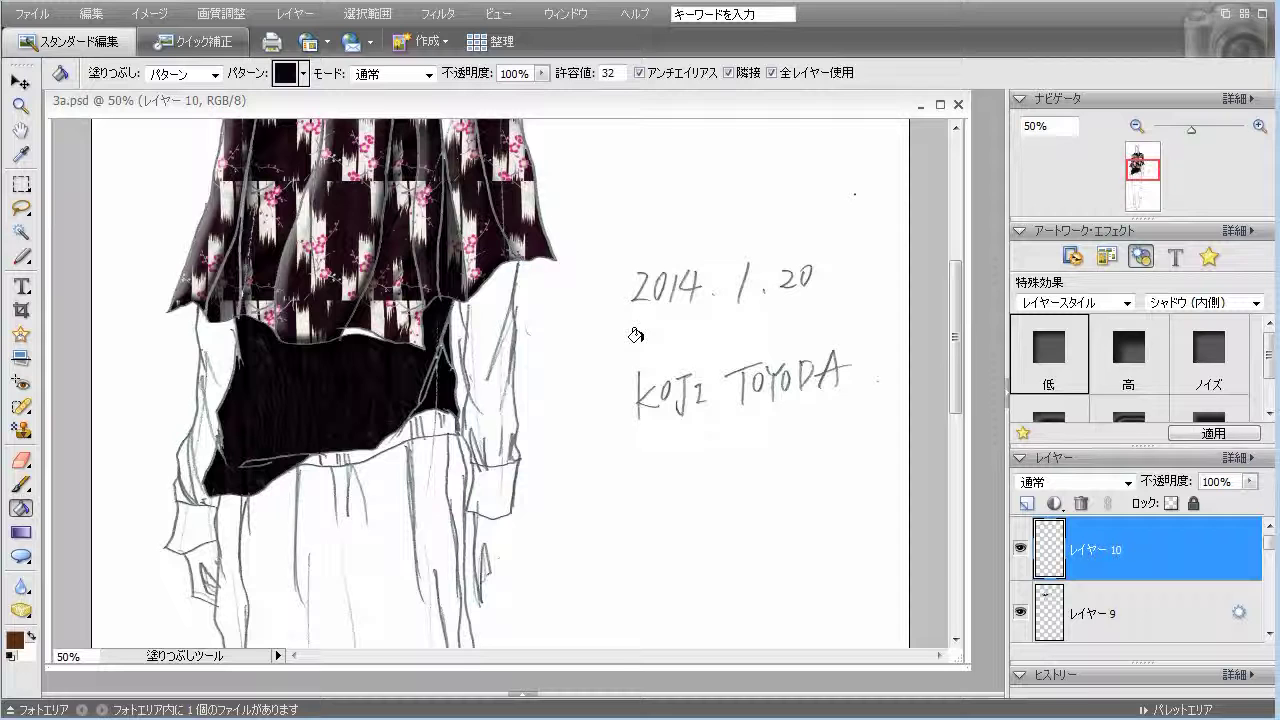
{"action": "left_click", "coordinate": [222, 355]}
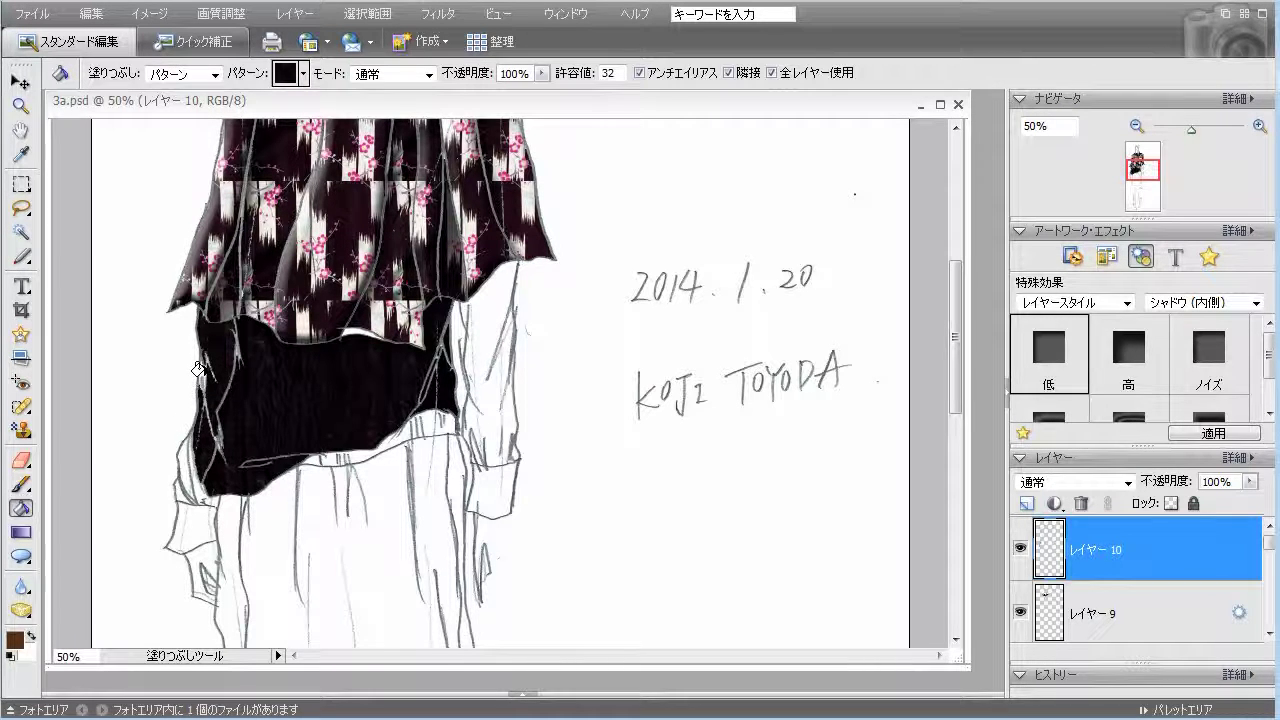
{"action": "left_click", "coordinate": [178, 466]}
{"action": "left_click", "coordinate": [188, 478]}
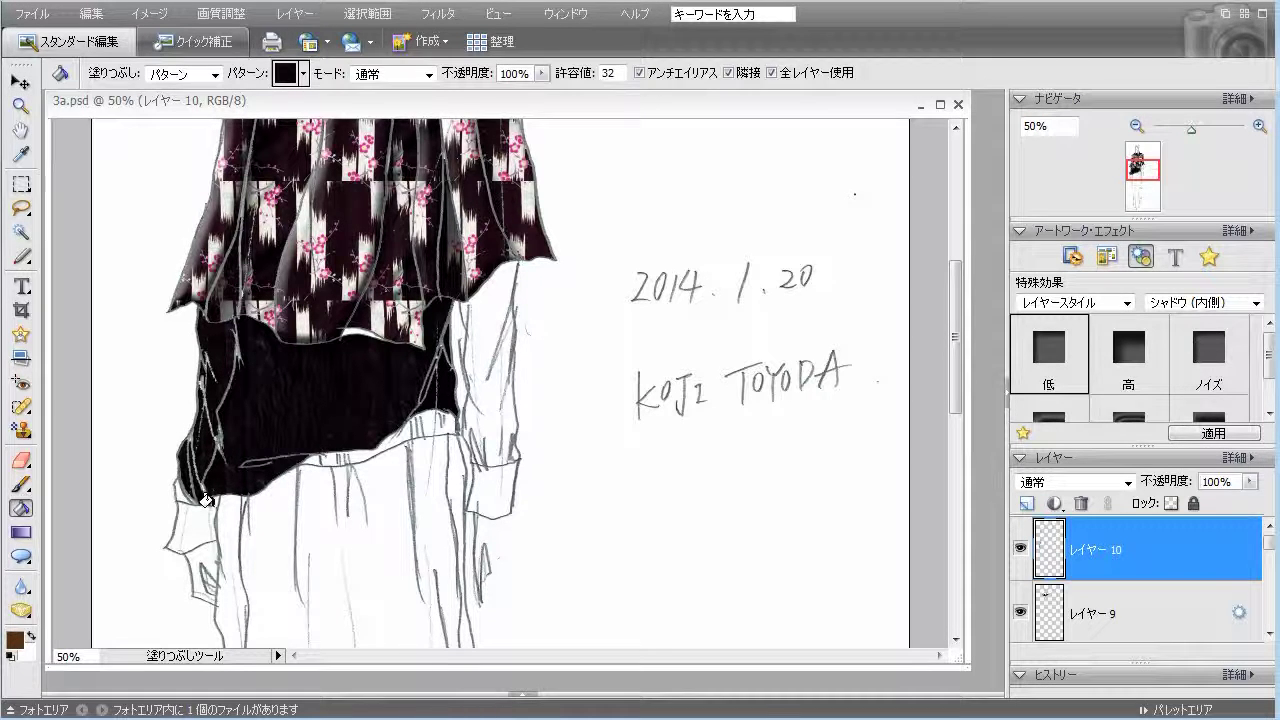
{"action": "left_click", "coordinate": [201, 498]}
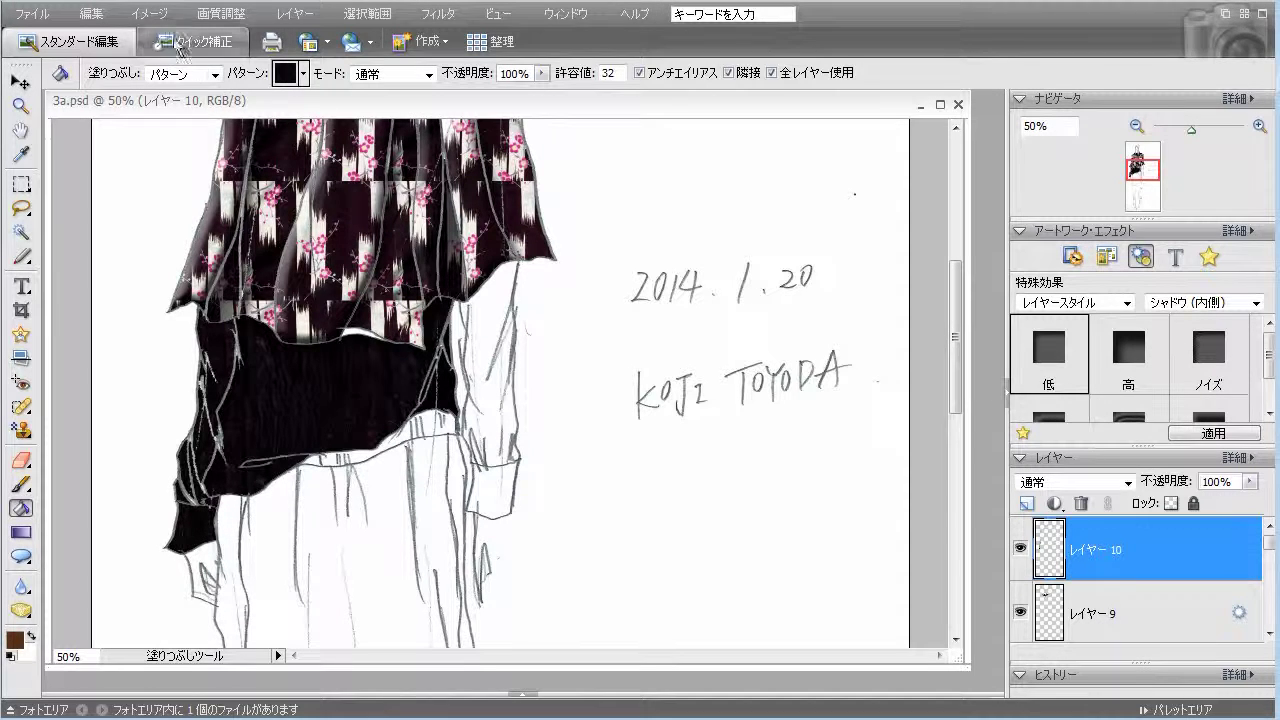
{"action": "double_click", "coordinate": [1075, 378]}
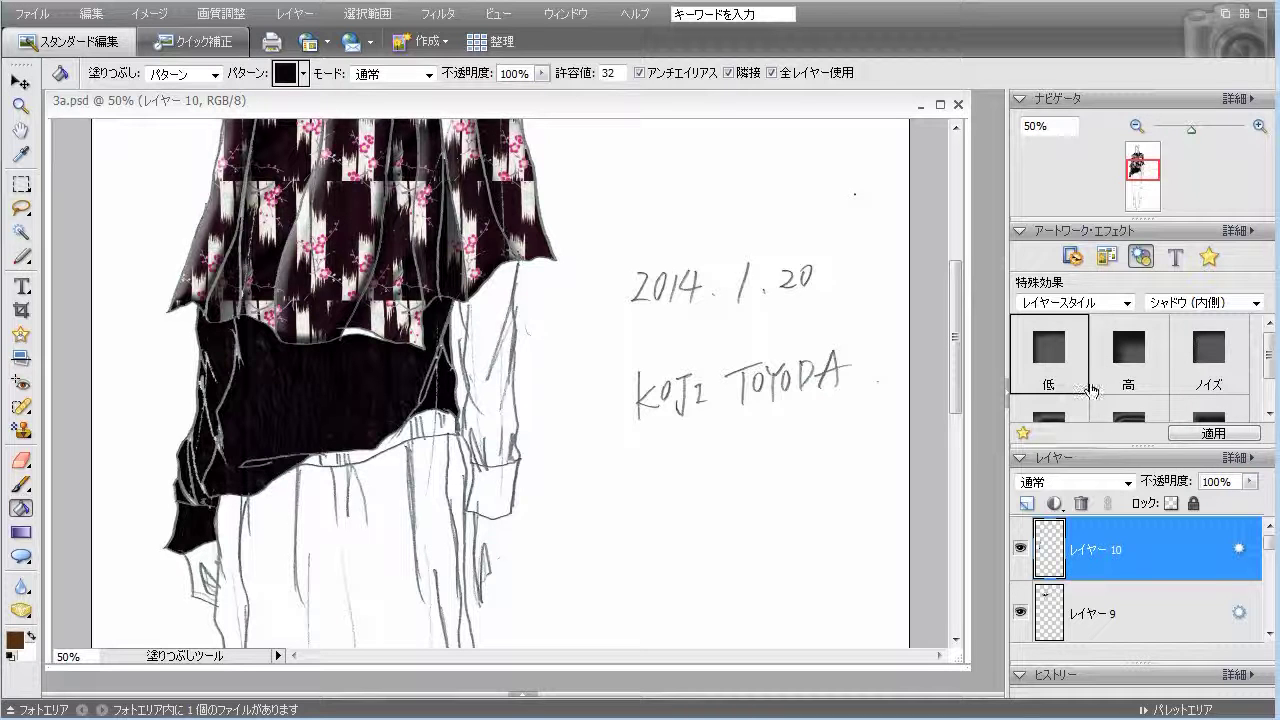
Fill the right-hand sleeve above the cuff with the black pattern on a new layer, and apply an inner shadow (シャドウ (内側)) style.
{"action": "left_click", "coordinate": [1025, 503]}
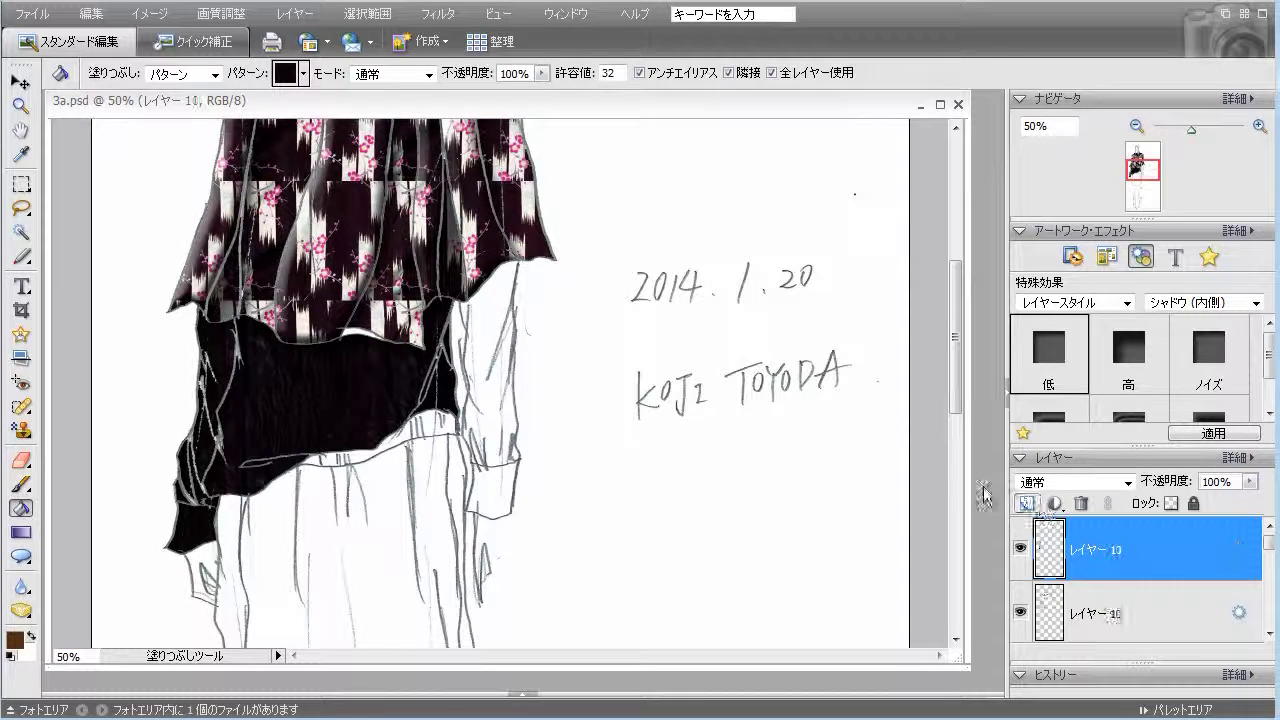
{"action": "left_click", "coordinate": [492, 320]}
{"action": "left_click", "coordinate": [497, 318]}
{"action": "left_click", "coordinate": [502, 313]}
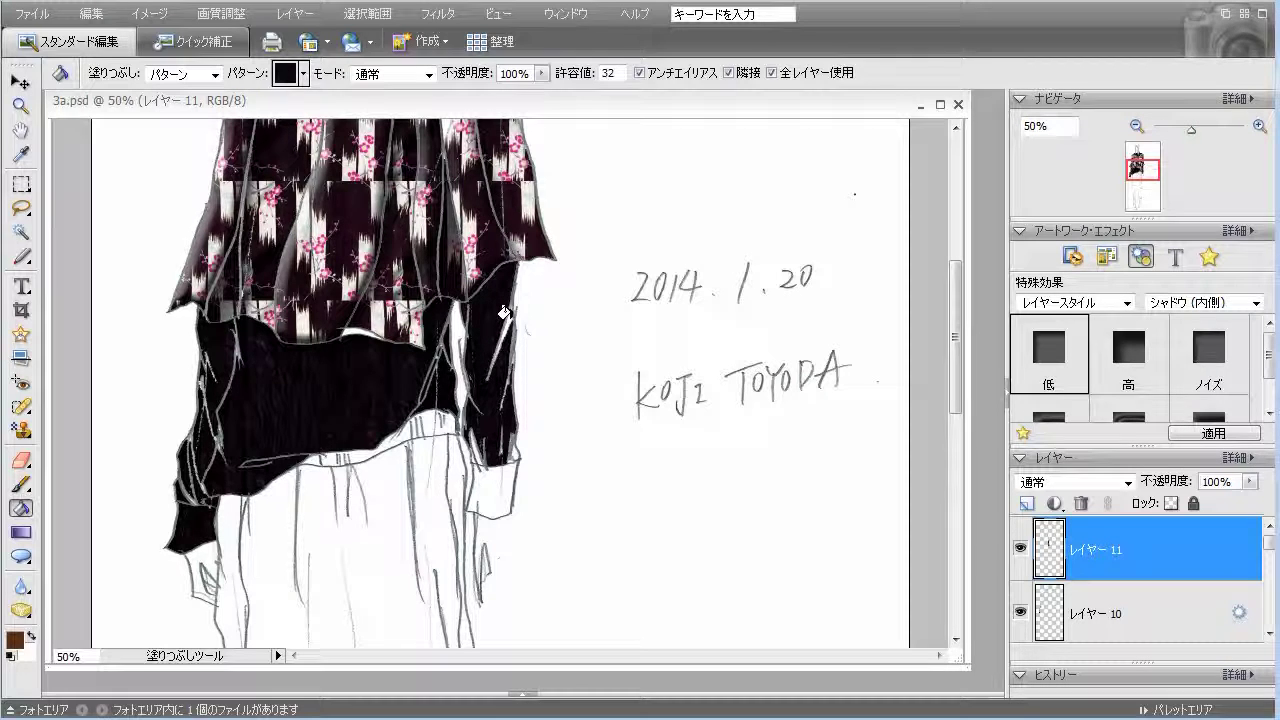
{"action": "left_click", "coordinate": [470, 440]}
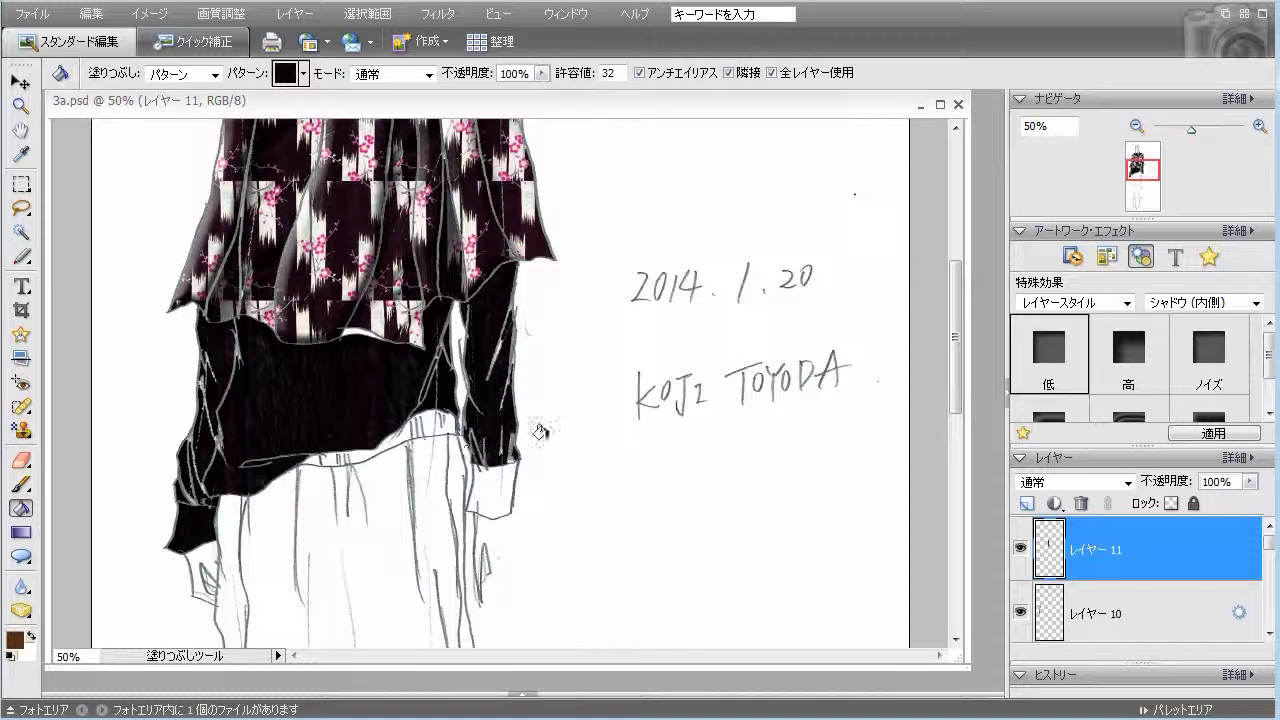
{"action": "double_click", "coordinate": [1082, 374]}
{"action": "left_click", "coordinate": [1100, 369]}
Fill the right-hand cuff with the black pattern on a new layer, and apply the simple inner bevel (シンプル (内側)) style.
{"action": "left_click", "coordinate": [1027, 503]}
{"action": "left_click", "coordinate": [493, 487]}
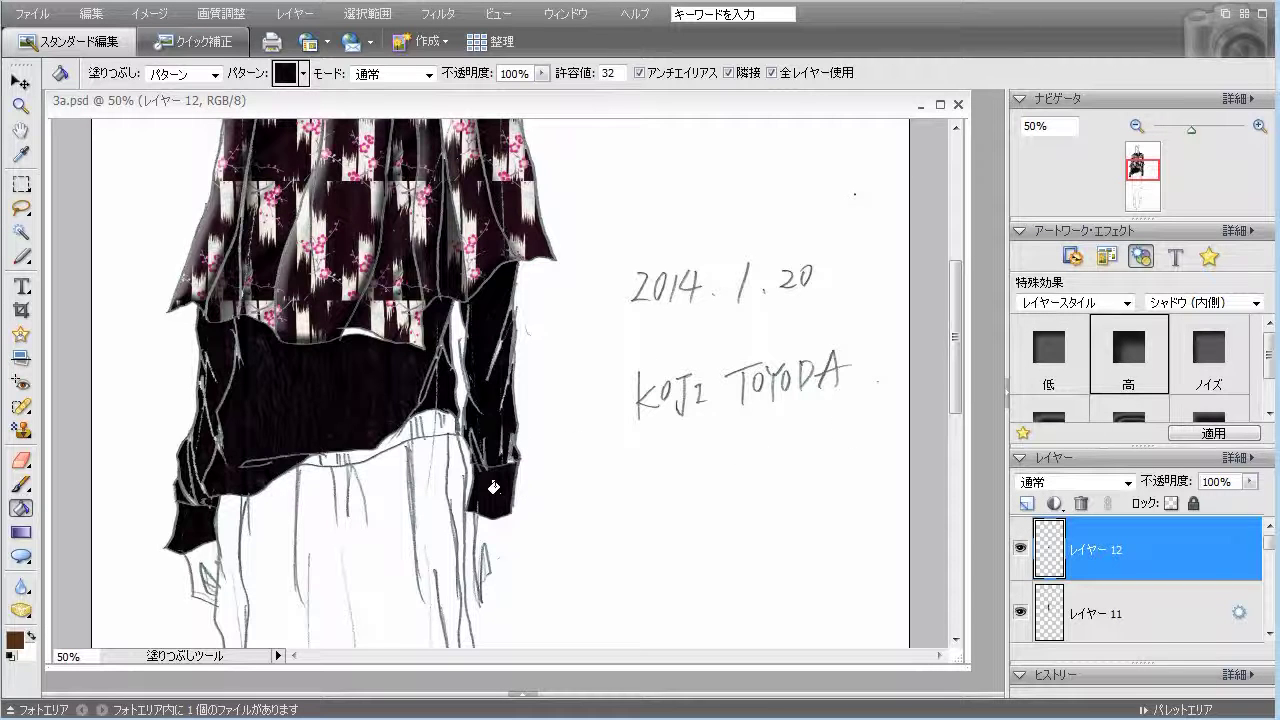
{"action": "left_click", "coordinate": [1200, 302]}
{"action": "left_click", "coordinate": [1203, 343]}
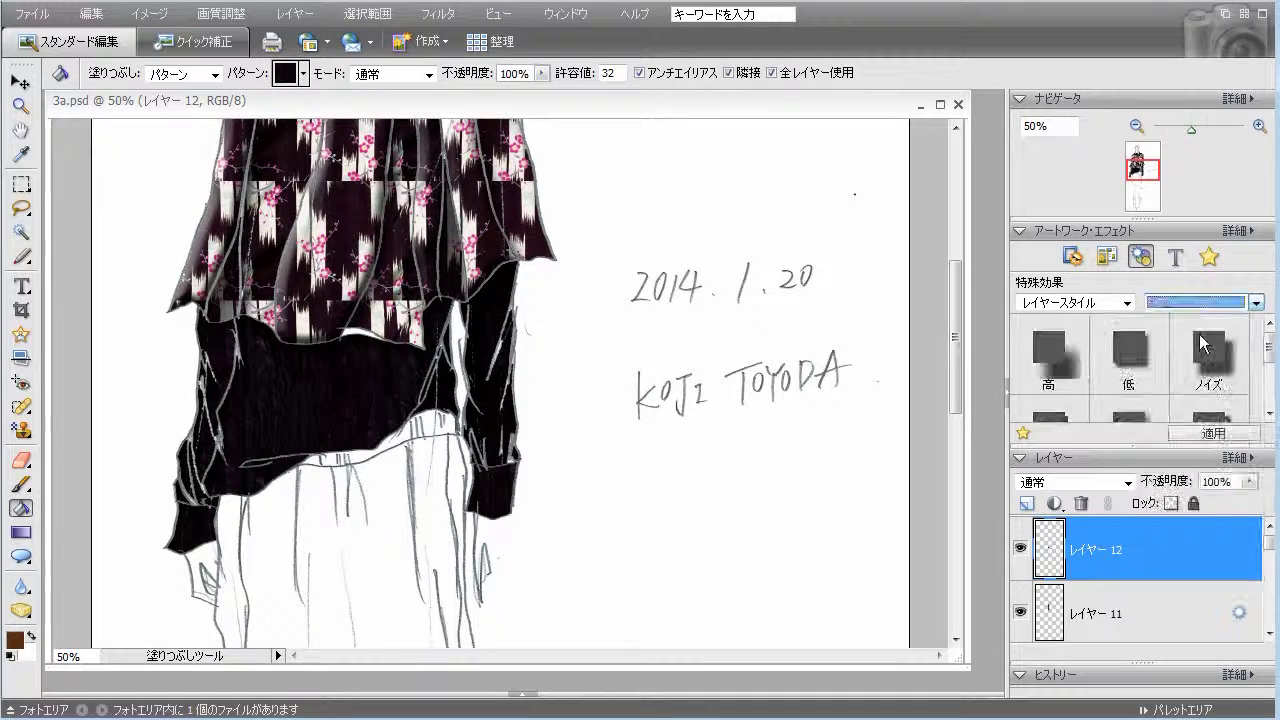
{"action": "left_click", "coordinate": [1196, 305]}
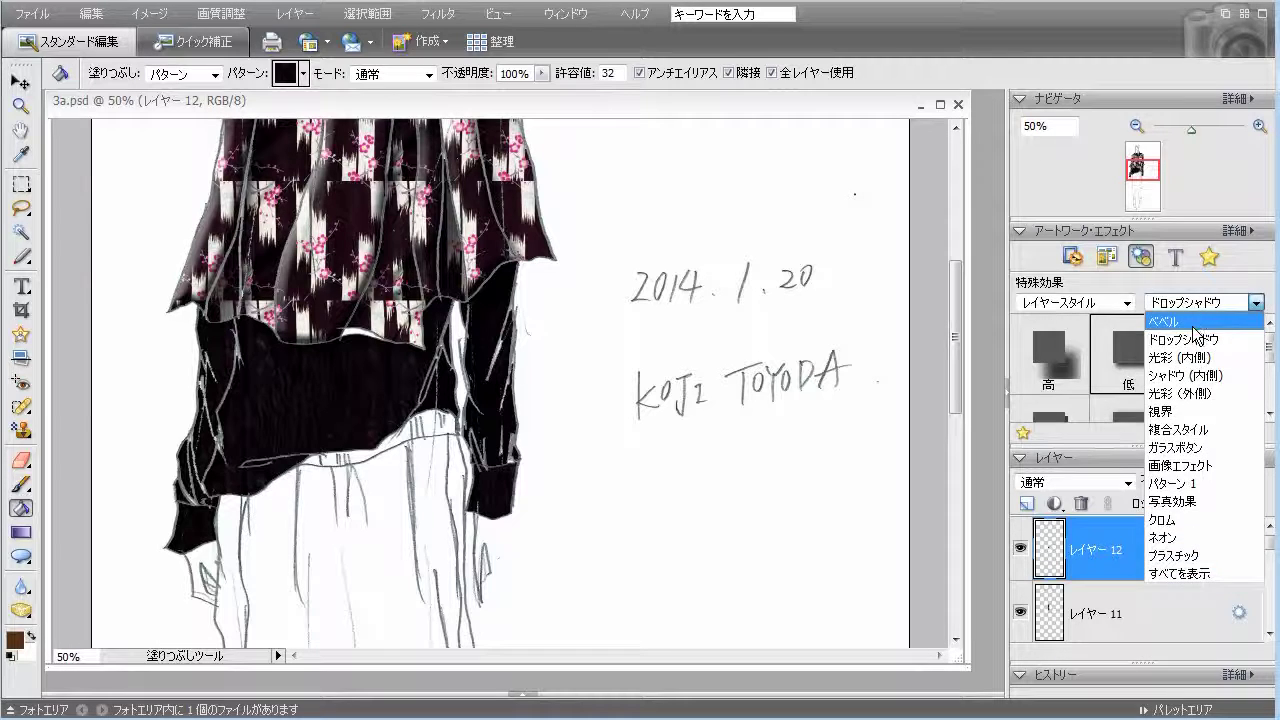
{"action": "left_click", "coordinate": [1194, 322]}
{"action": "double_click", "coordinate": [1135, 375]}
Fill the ribbed collar and the hem band above the skirt with a dark striped pattern on a new layer.
{"action": "scroll", "coordinate": [857, 360], "scroll_direction": "down", "scroll_amount": 3}
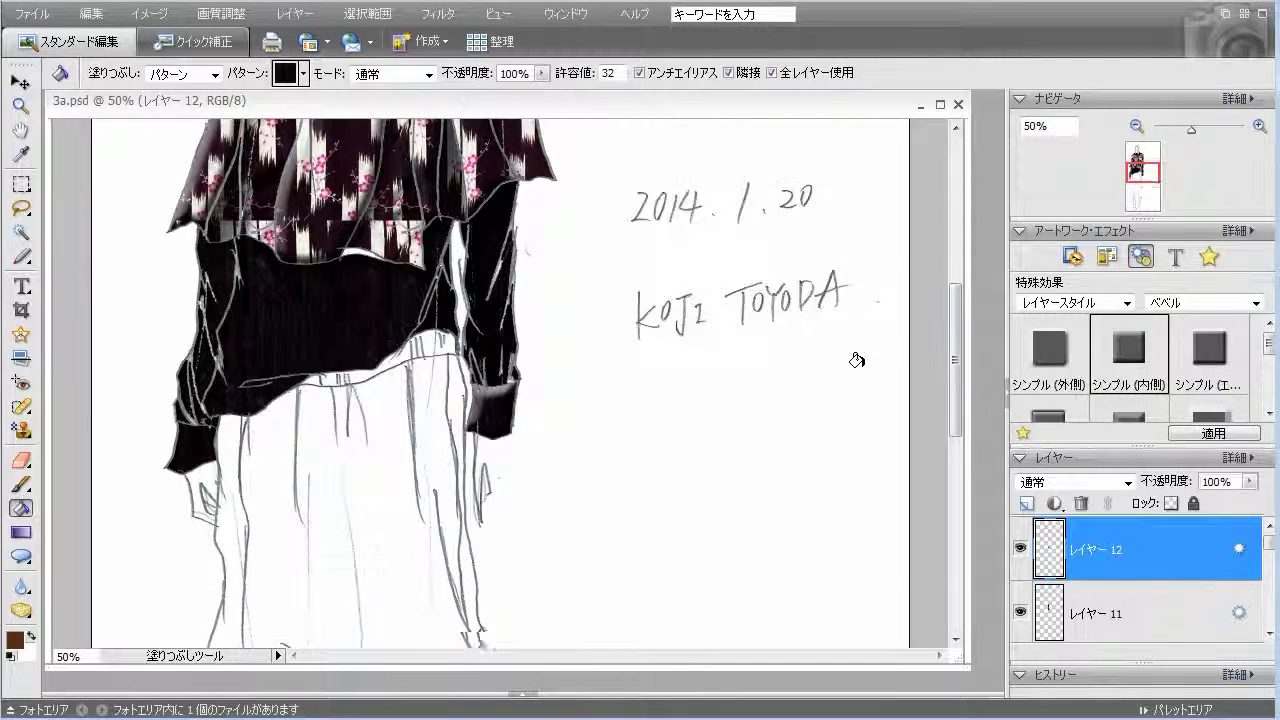
{"action": "scroll", "coordinate": [857, 360], "scroll_direction": "down", "scroll_amount": 10}
{"action": "scroll", "coordinate": [857, 361], "scroll_direction": "up", "scroll_amount": 9}
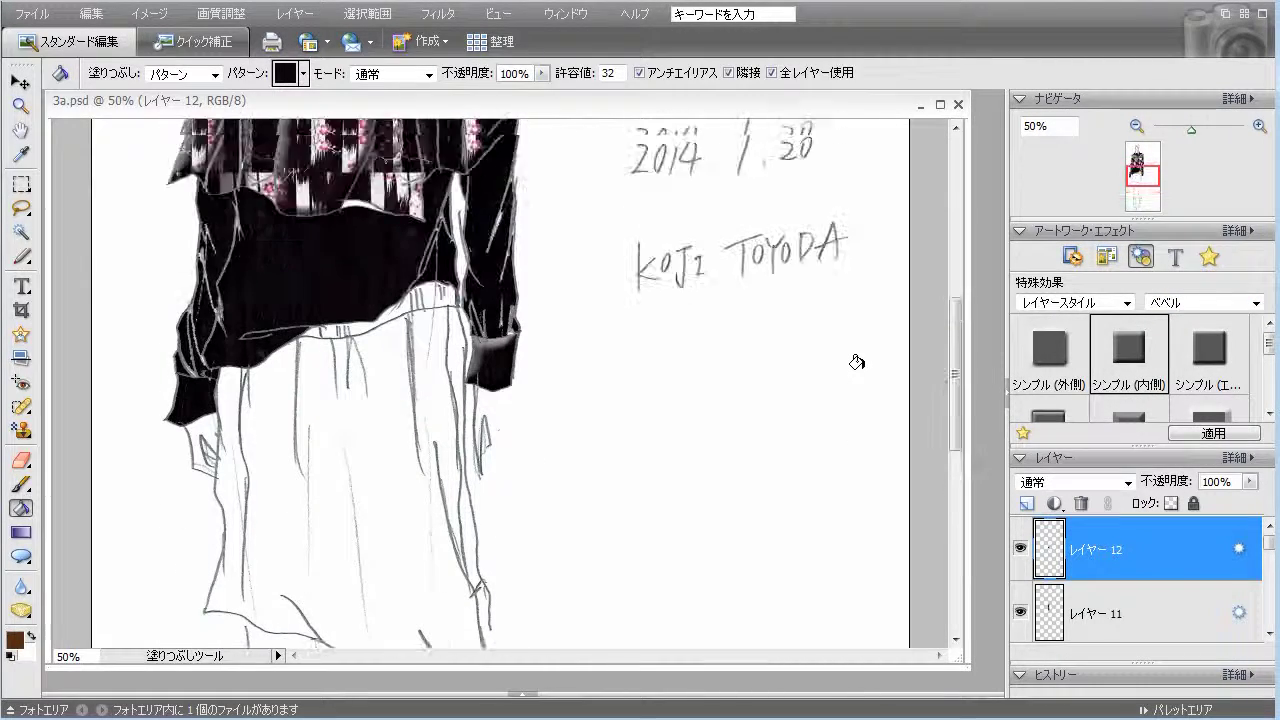
{"action": "scroll", "coordinate": [857, 362], "scroll_direction": "up", "scroll_amount": 15}
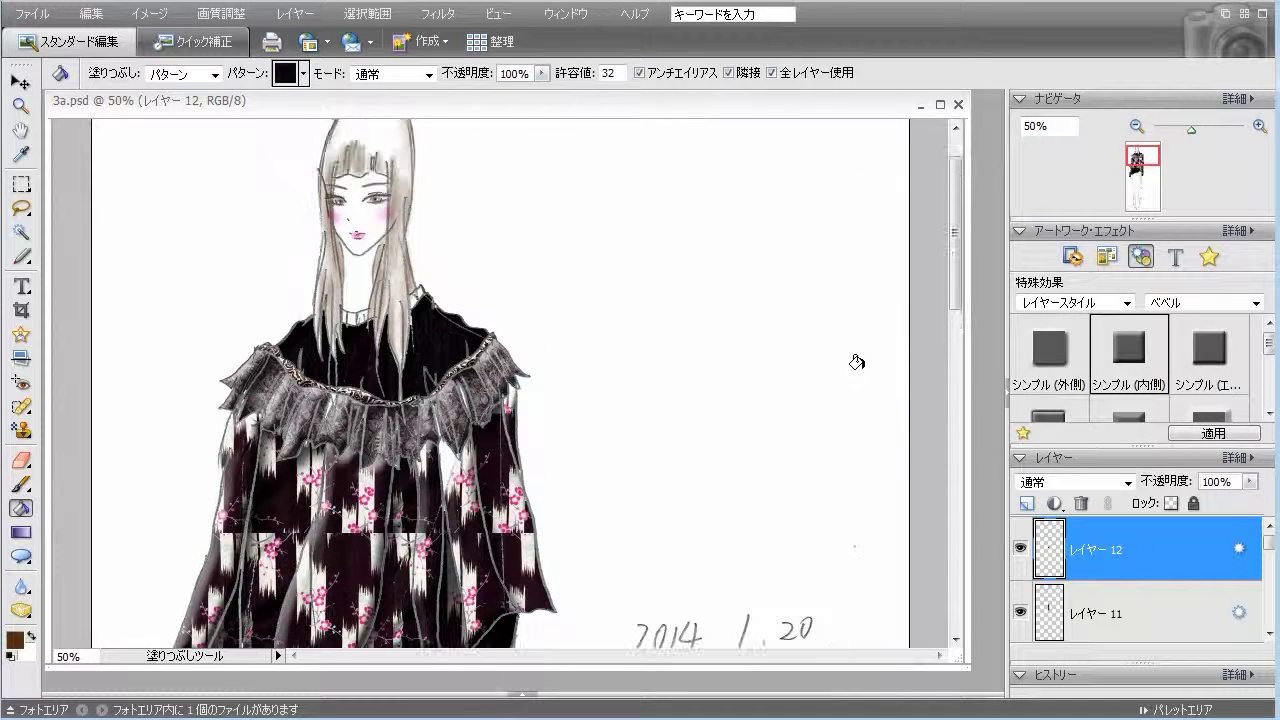
{"action": "left_click", "coordinate": [1027, 503]}
{"action": "scroll", "coordinate": [597, 351], "scroll_direction": "down", "scroll_amount": 5}
{"action": "scroll", "coordinate": [484, 300], "scroll_direction": "up", "scroll_amount": 2}
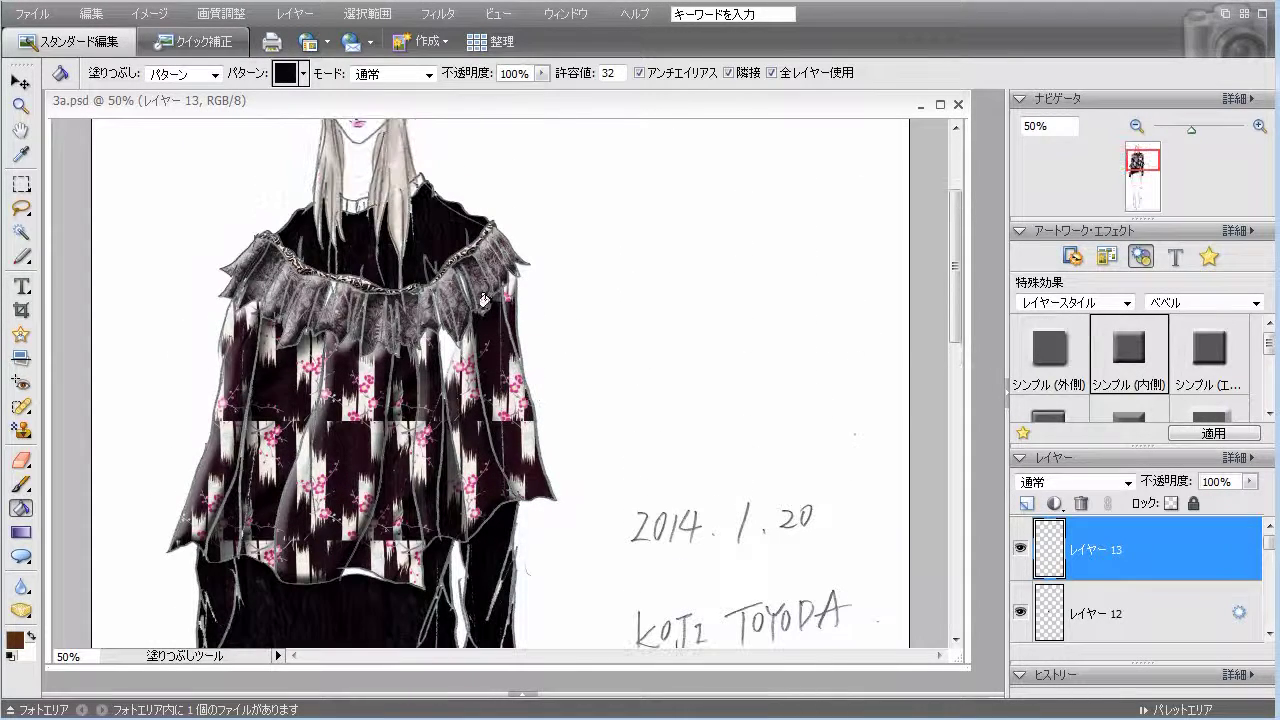
{"action": "left_click", "coordinate": [302, 73]}
{"action": "scroll", "coordinate": [336, 341], "scroll_direction": "down", "scroll_amount": 2}
{"action": "scroll", "coordinate": [337, 342], "scroll_direction": "down", "scroll_amount": 2}
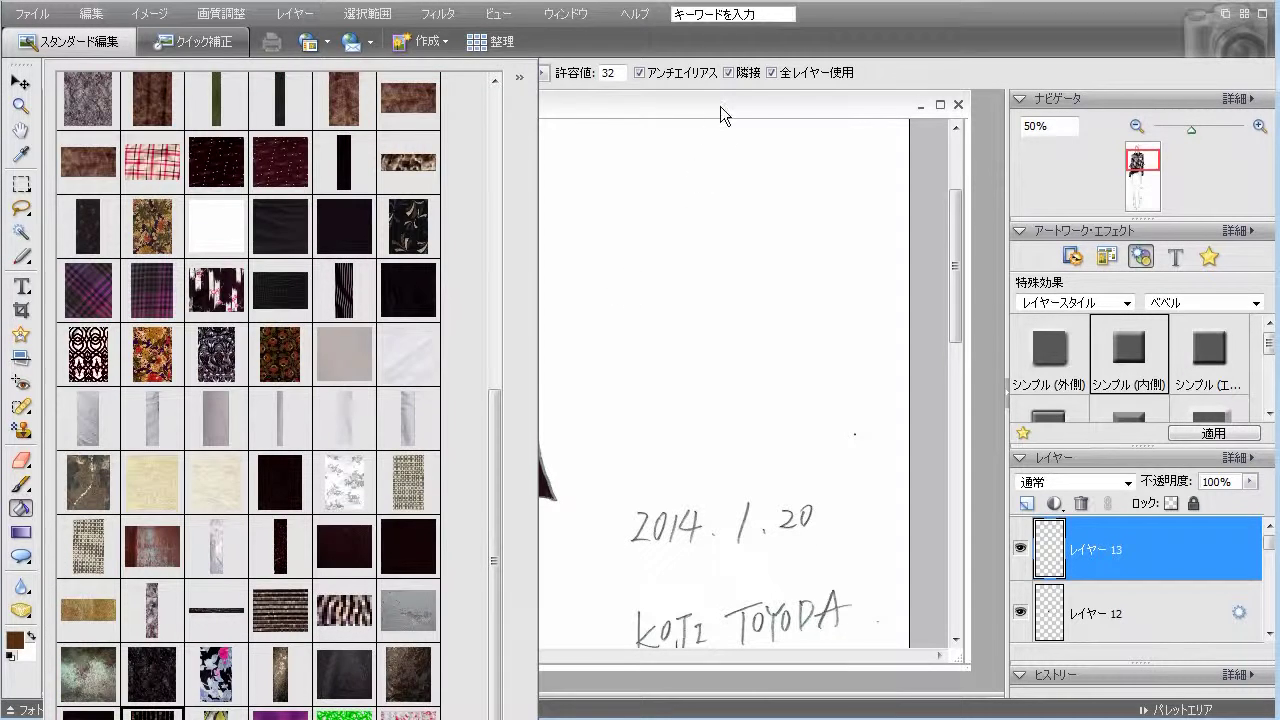
{"action": "left_click", "coordinate": [716, 130]}
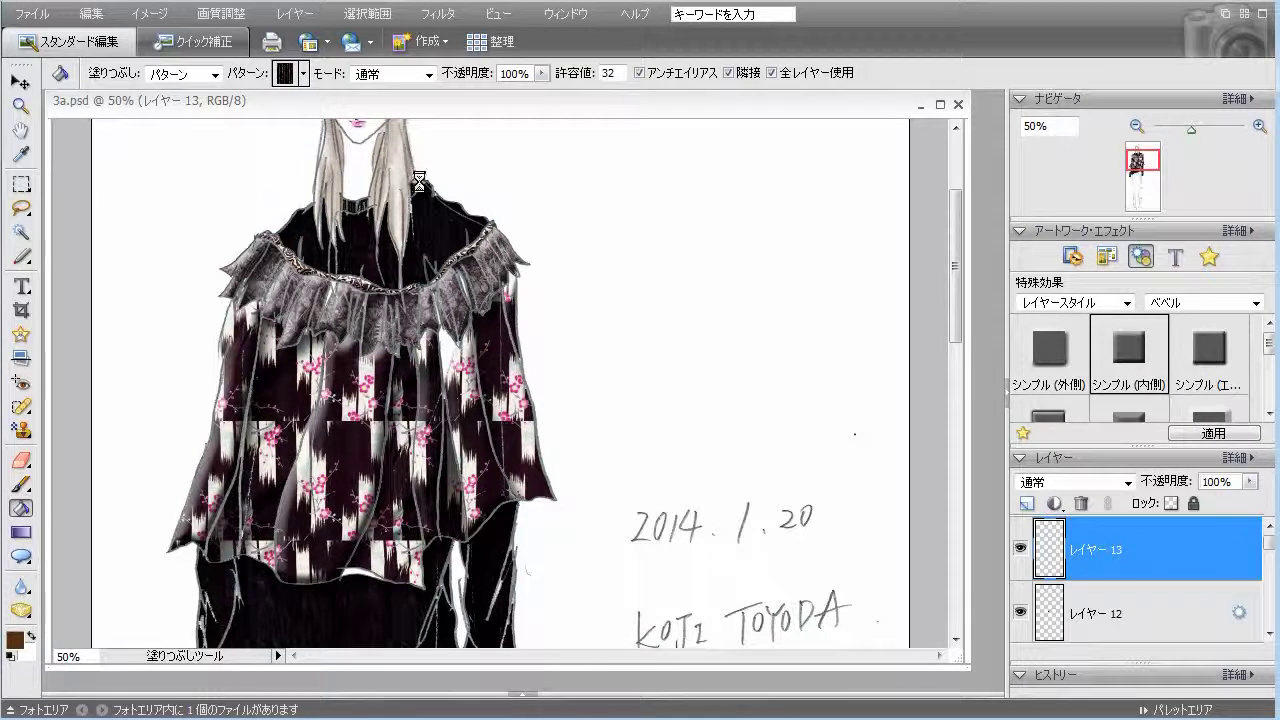
{"action": "scroll", "coordinate": [742, 310], "scroll_direction": "down", "scroll_amount": 5}
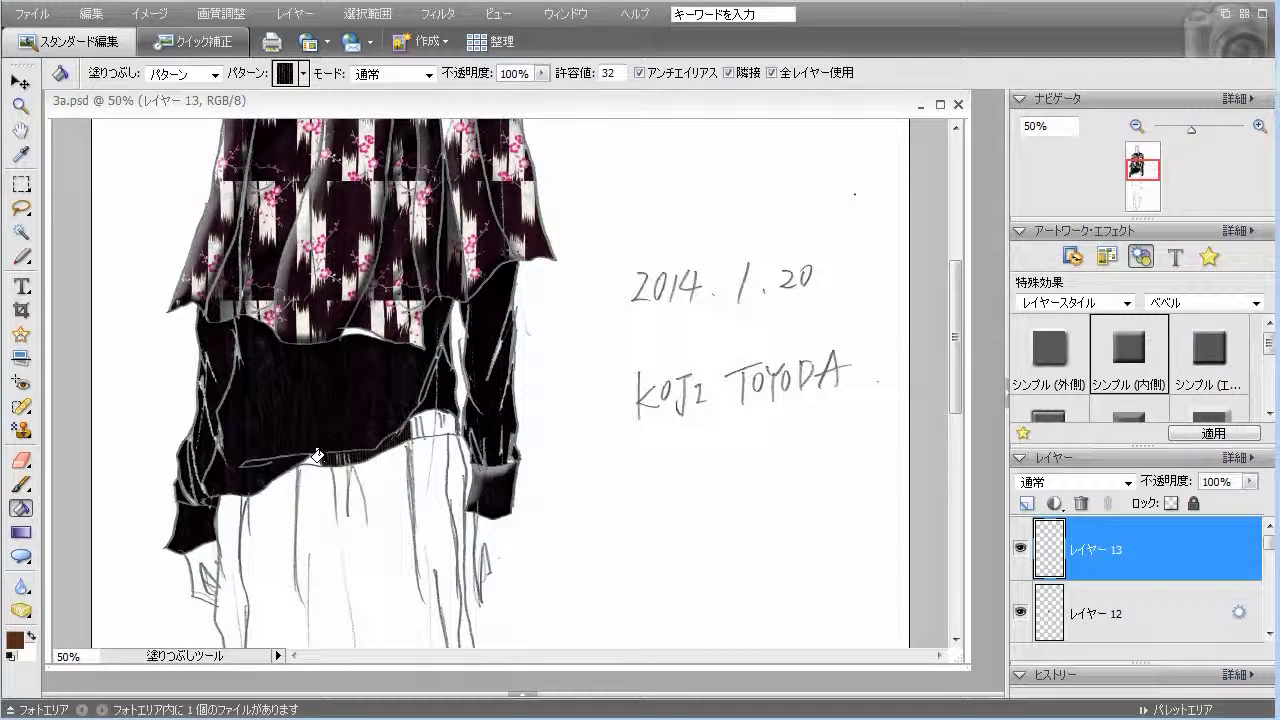
{"action": "left_click", "coordinate": [425, 418]}
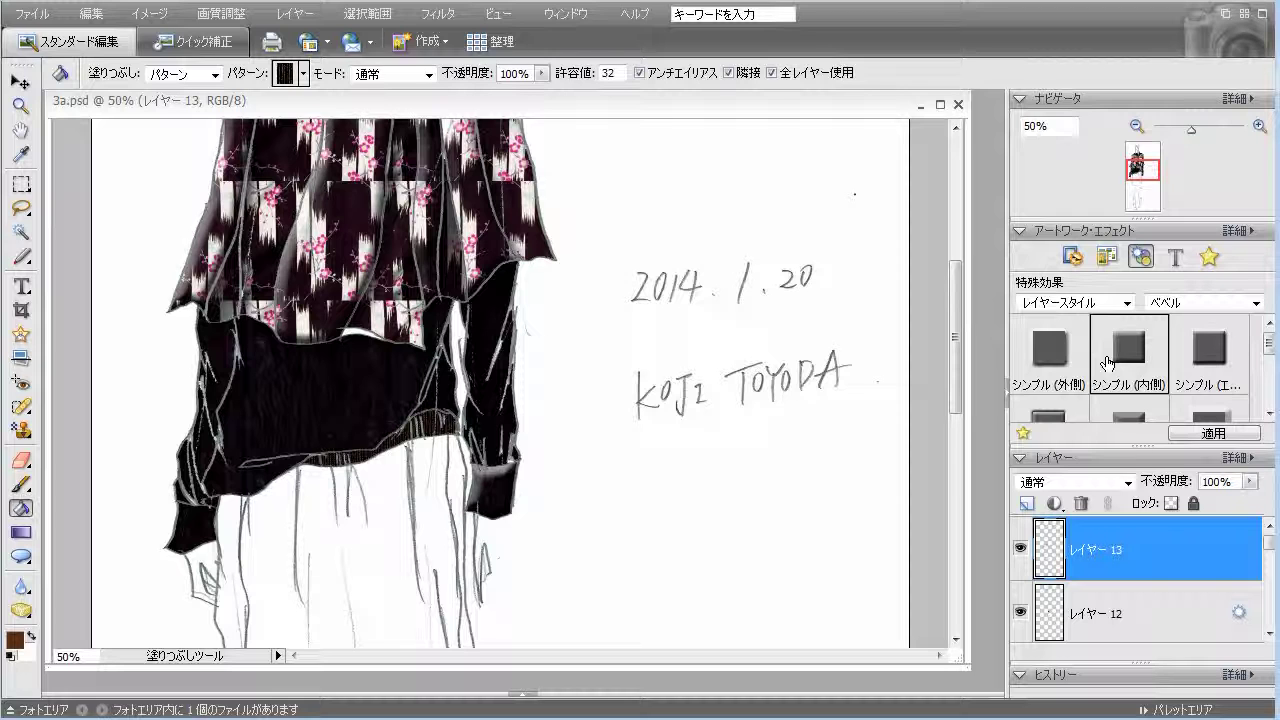
Apply the simple inner bevel (シンプル (内側)) style to the collar and hem band layer.
{"action": "scroll", "coordinate": [920, 408], "scroll_direction": "up", "scroll_amount": 5}
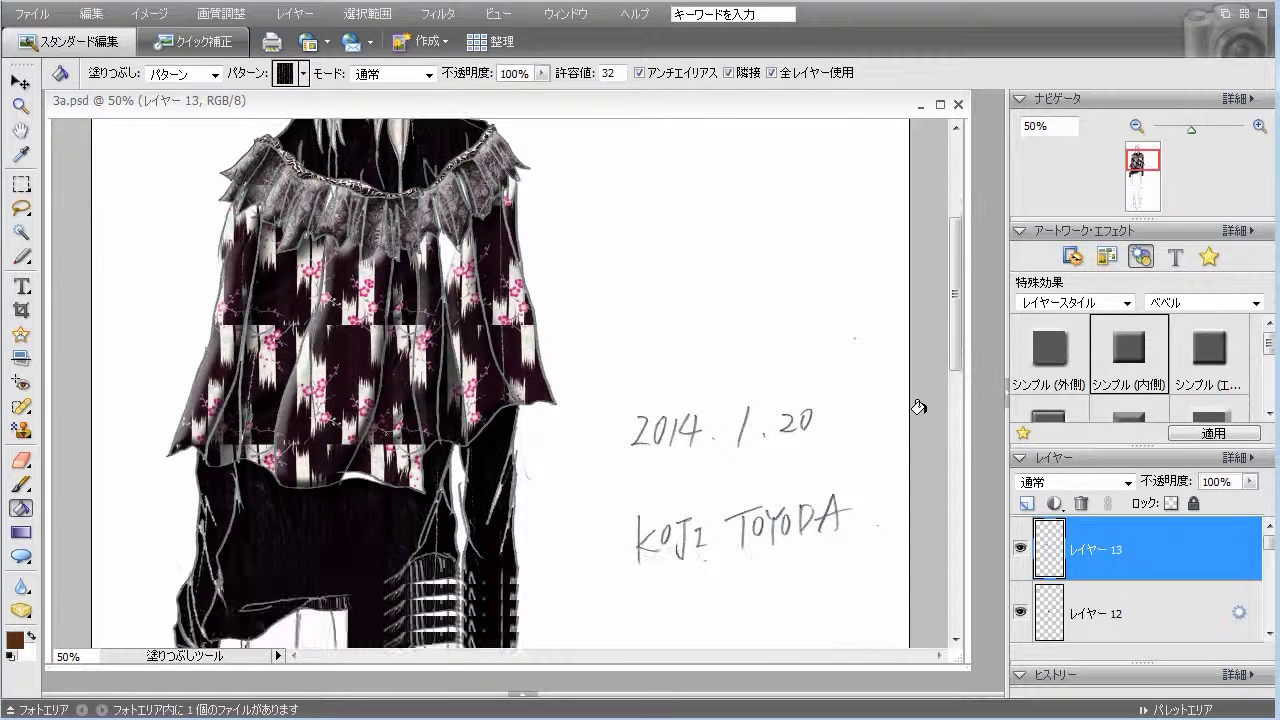
{"action": "scroll", "coordinate": [920, 408], "scroll_direction": "down", "scroll_amount": 2}
{"action": "left_click", "coordinate": [1215, 303]}
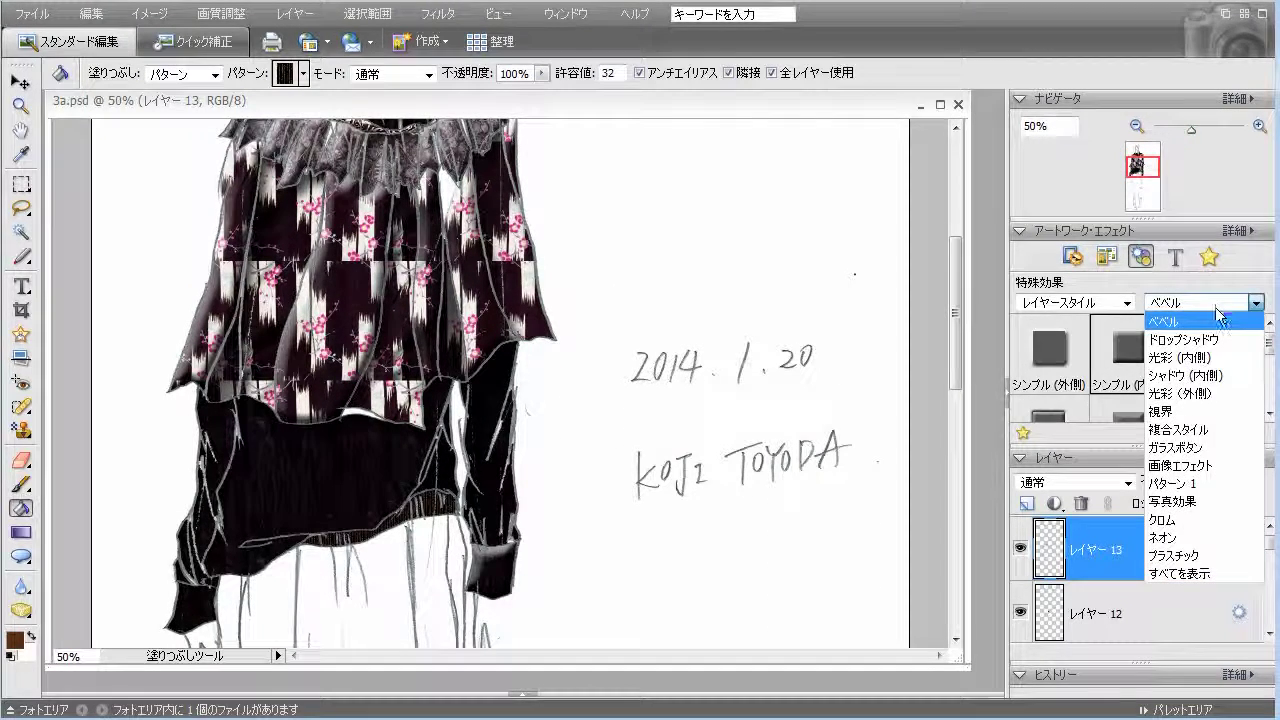
{"action": "left_click", "coordinate": [1225, 320]}
{"action": "double_click", "coordinate": [1129, 345]}
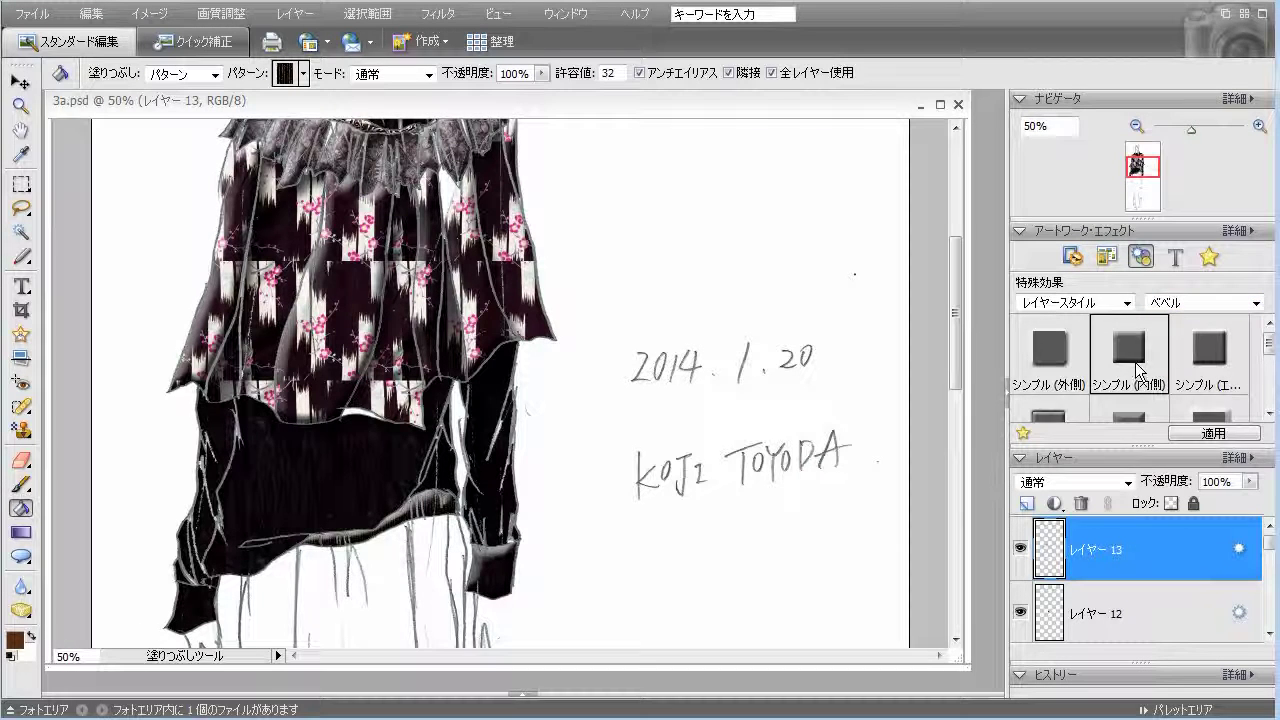
{"action": "scroll", "coordinate": [915, 303], "scroll_direction": "up", "scroll_amount": 5}
{"action": "scroll", "coordinate": [915, 303], "scroll_direction": "down", "scroll_amount": 10}
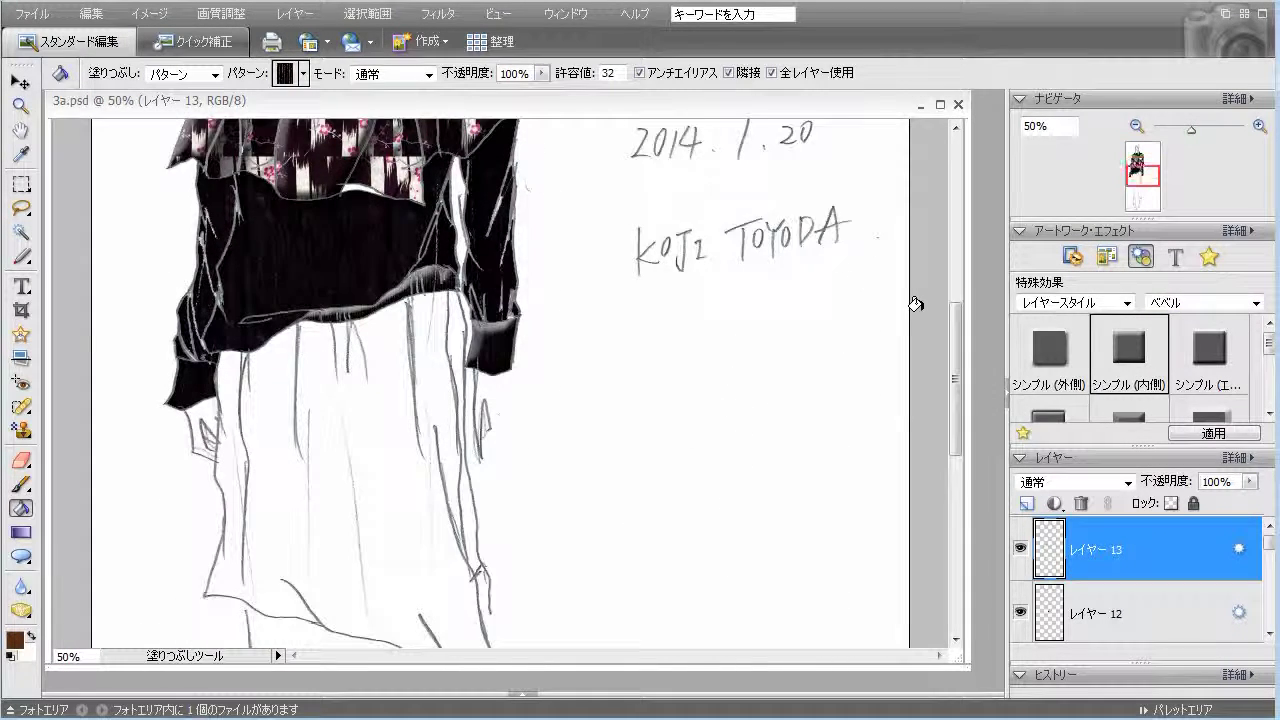
Add a new empty layer above the collar and hem band layer.
{"action": "left_click", "coordinate": [1027, 503]}
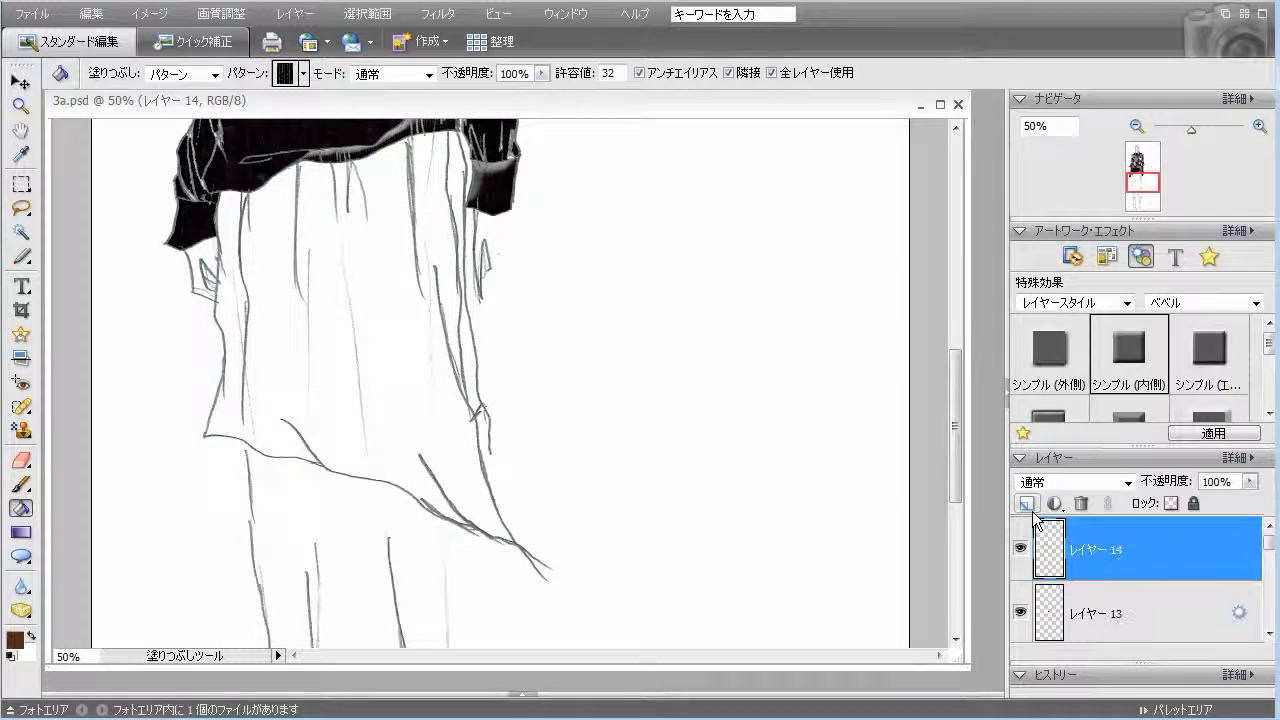
{"action": "scroll", "coordinate": [797, 342], "scroll_direction": "up", "scroll_amount": 4}
{"action": "scroll", "coordinate": [797, 342], "scroll_direction": "up", "scroll_amount": 6}
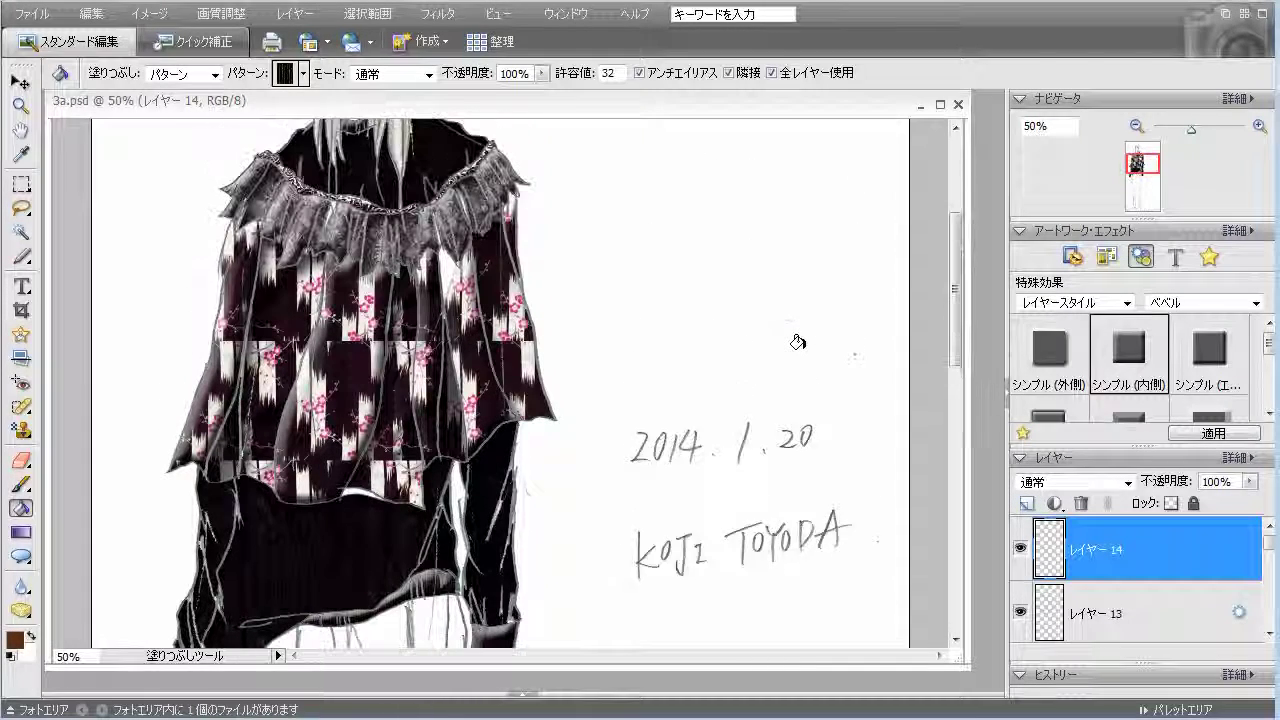
{"action": "scroll", "coordinate": [797, 342], "scroll_direction": "down", "scroll_amount": 3}
{"action": "scroll", "coordinate": [797, 342], "scroll_direction": "down", "scroll_amount": 2}
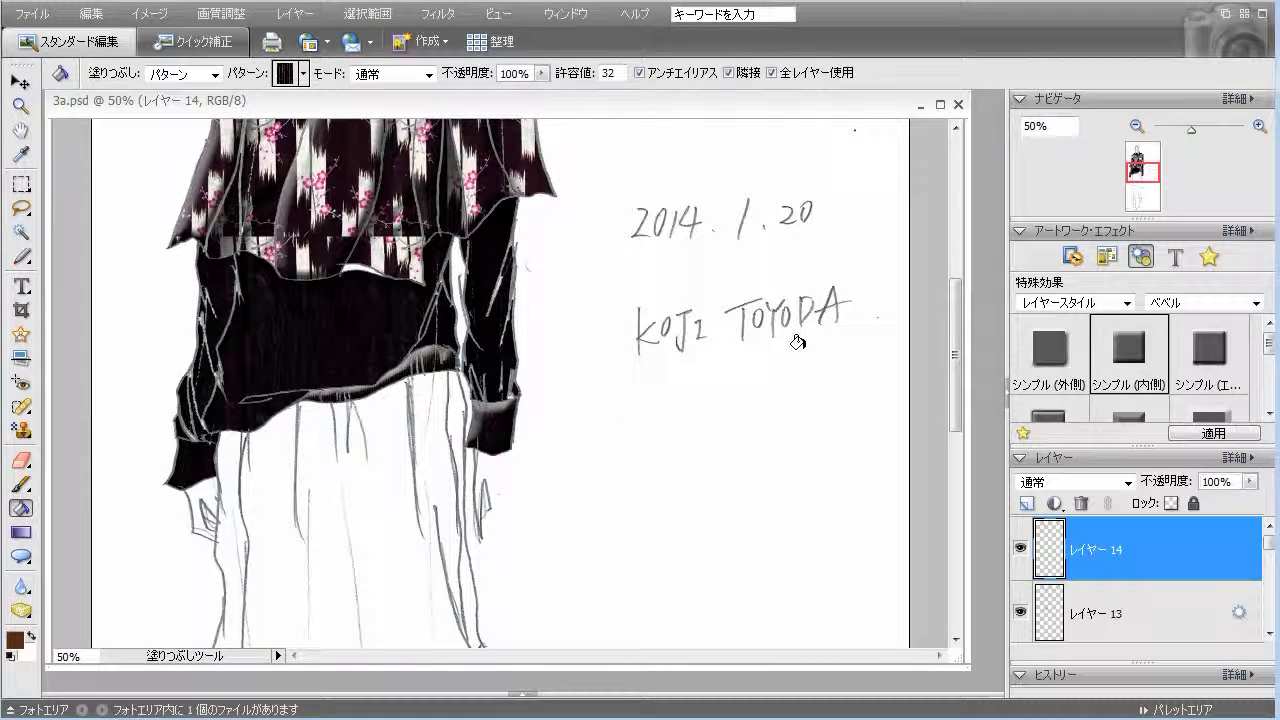
Fill the left-hand cuff with the dark striped pattern on レイヤー 13, the bevelled collar and hem band layer.
{"action": "left_click", "coordinate": [1140, 605]}
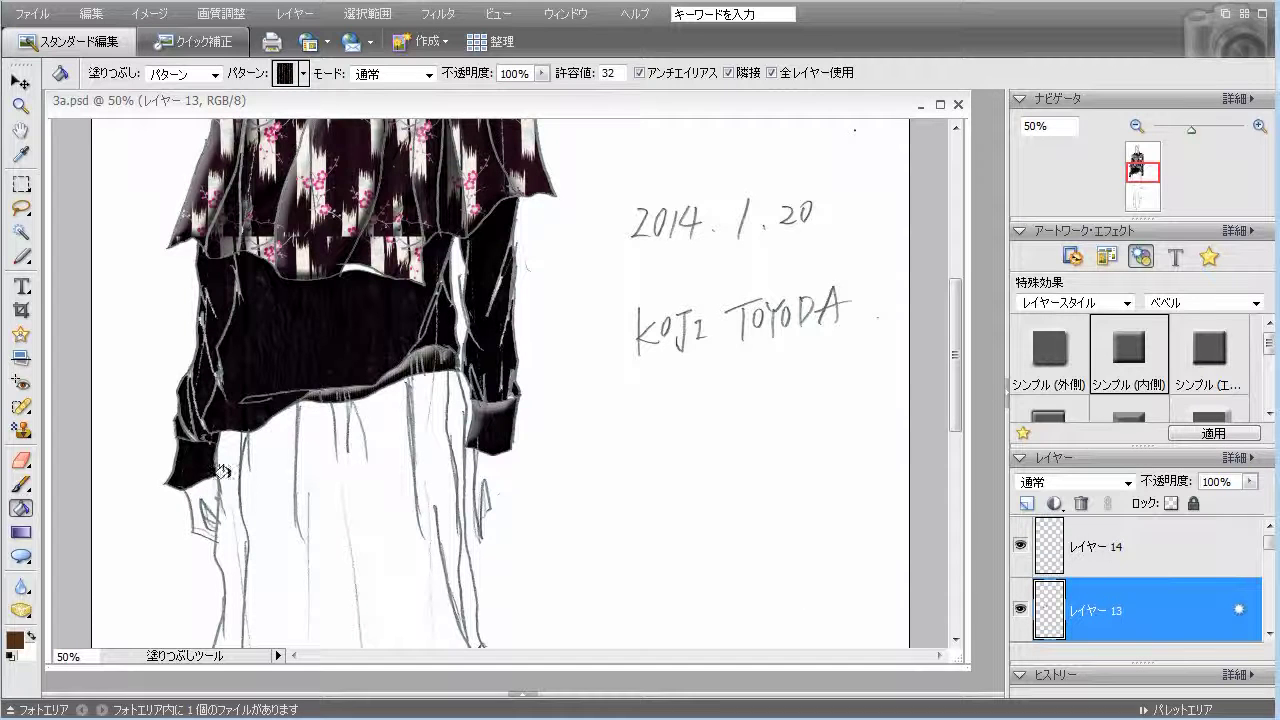
{"action": "scroll", "coordinate": [652, 419], "scroll_direction": "up", "scroll_amount": 1}
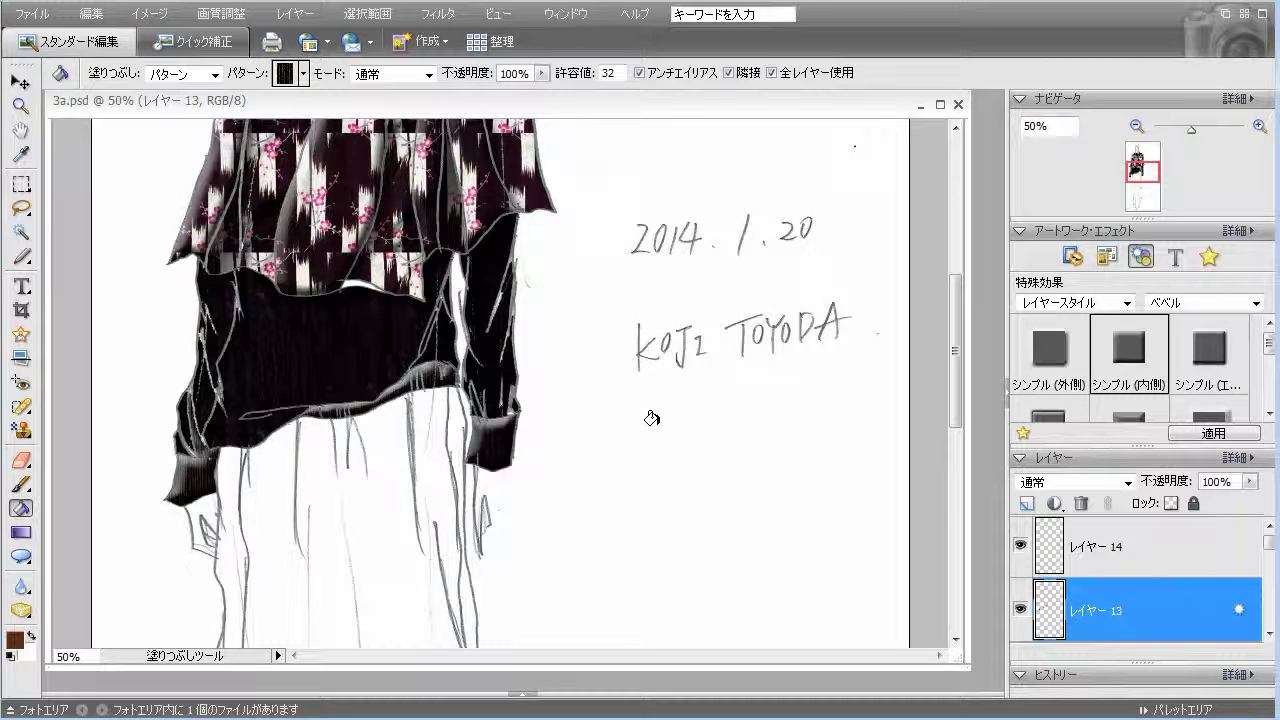
{"action": "scroll", "coordinate": [706, 400], "scroll_direction": "up", "scroll_amount": 5}
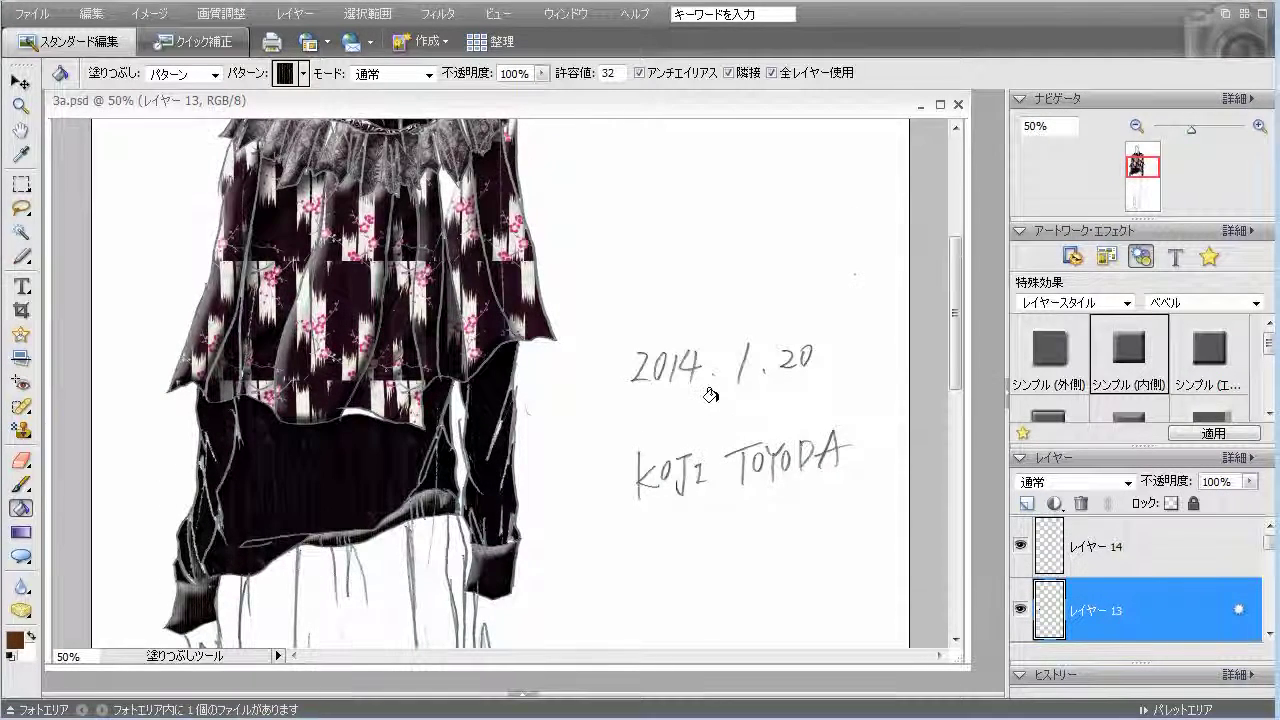
{"action": "scroll", "coordinate": [706, 395], "scroll_direction": "down", "scroll_amount": 6}
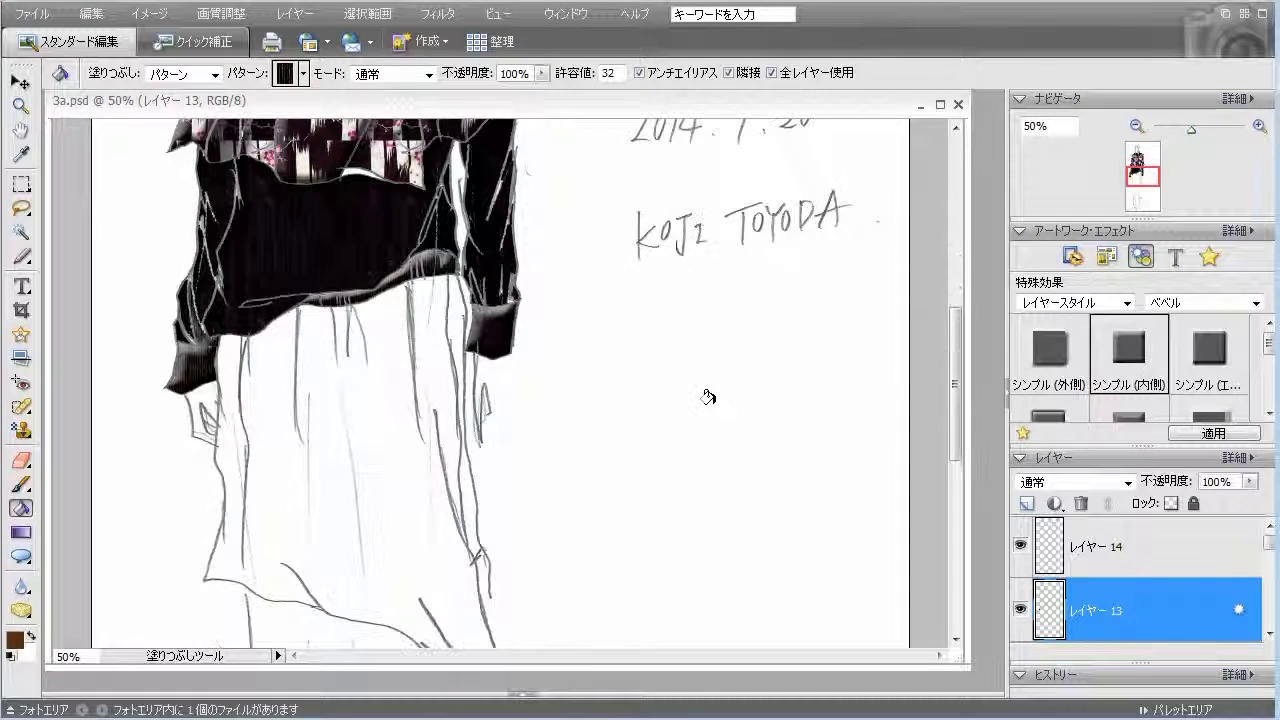
Select the empty top layer and review the coloured figure from the skirt up to the face.
{"action": "left_click_drag", "start_coordinate": [1140, 610], "coordinate": [1140, 565]}
{"action": "scroll", "coordinate": [590, 399], "scroll_direction": "down", "scroll_amount": 2}
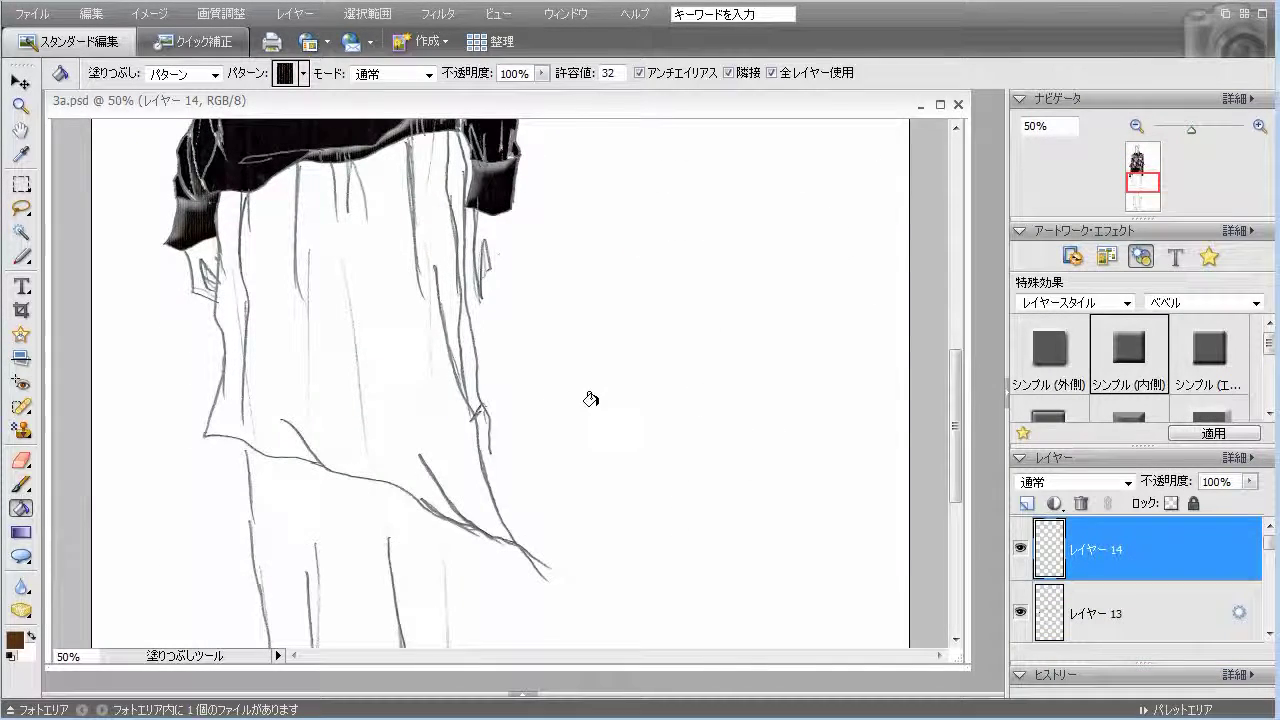
{"action": "scroll", "coordinate": [590, 399], "scroll_direction": "up", "scroll_amount": 7}
{"action": "scroll", "coordinate": [590, 399], "scroll_direction": "up", "scroll_amount": 4}
{"action": "scroll", "coordinate": [590, 399], "scroll_direction": "down", "scroll_amount": 2}
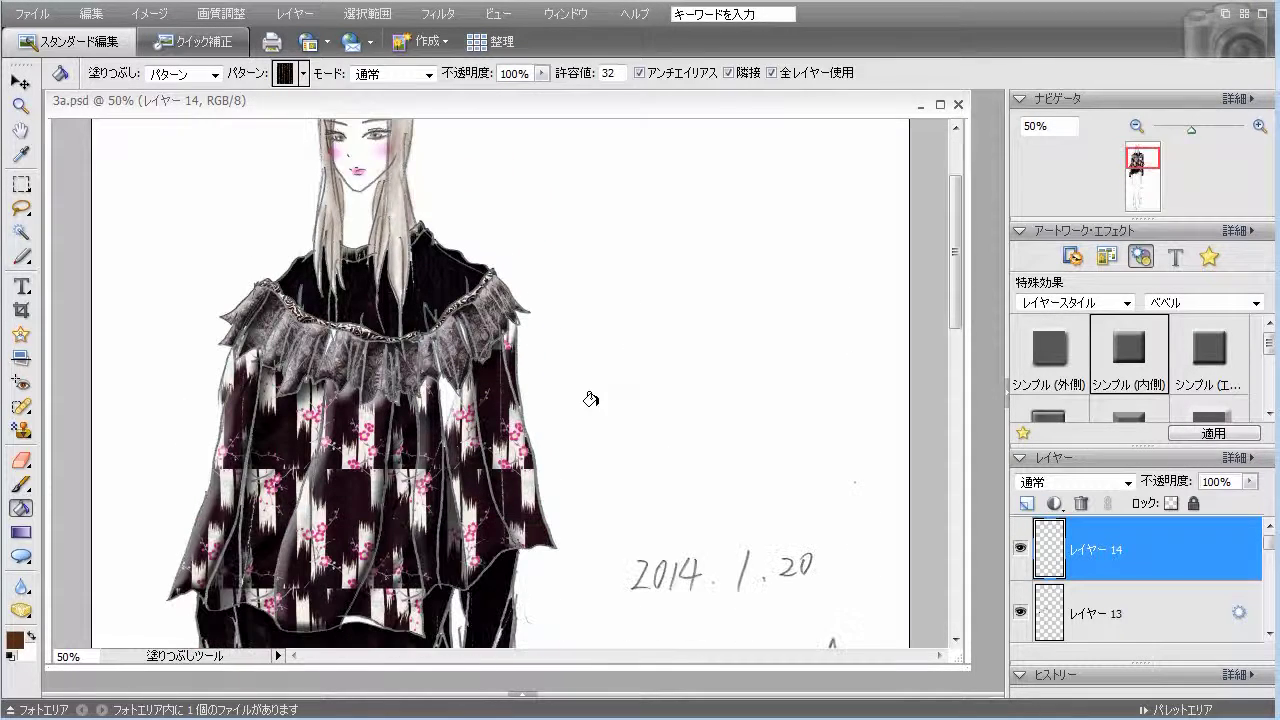
{"action": "scroll", "coordinate": [590, 399], "scroll_direction": "down", "scroll_amount": 2}
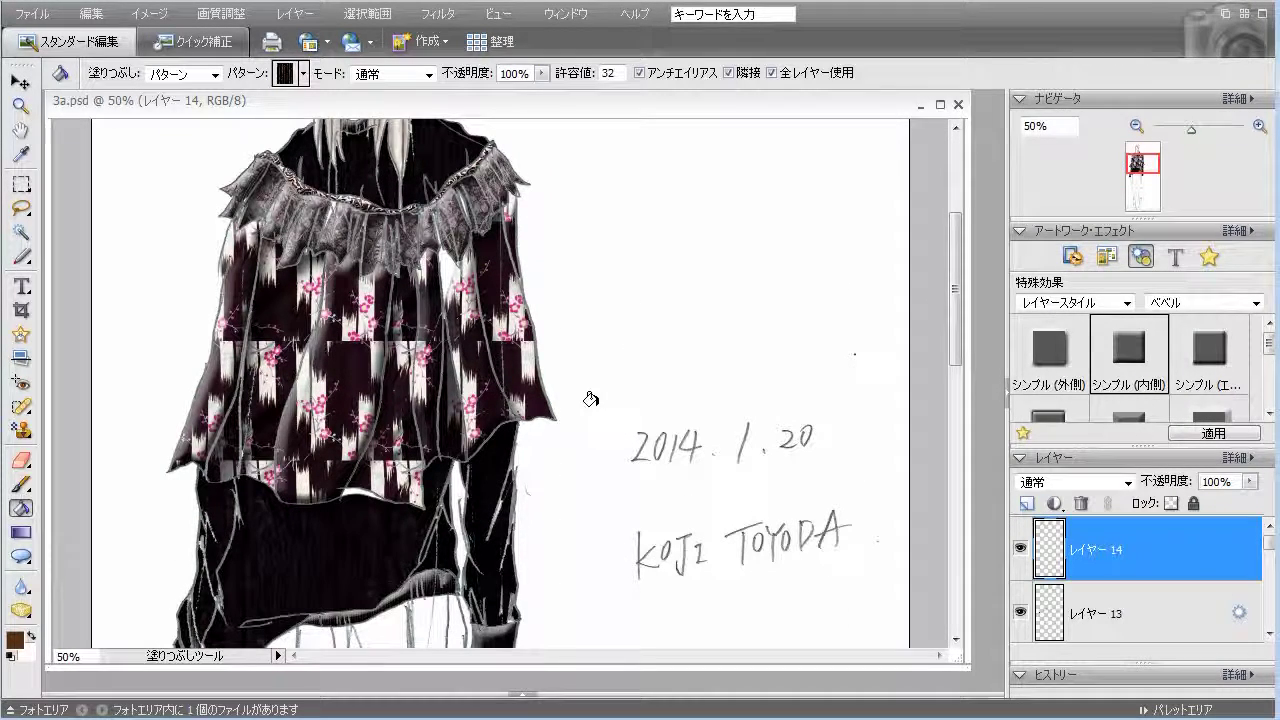
Toggle the visibility of the lower layers to identify the one holding the blossom garment.
{"action": "scroll", "coordinate": [590, 399], "scroll_direction": "down", "scroll_amount": 1}
{"action": "scroll", "coordinate": [1116, 577], "scroll_direction": "down", "scroll_amount": 2}
{"action": "scroll", "coordinate": [1116, 577], "scroll_direction": "down", "scroll_amount": 5}
{"action": "scroll", "coordinate": [1116, 575], "scroll_direction": "up", "scroll_amount": 1}
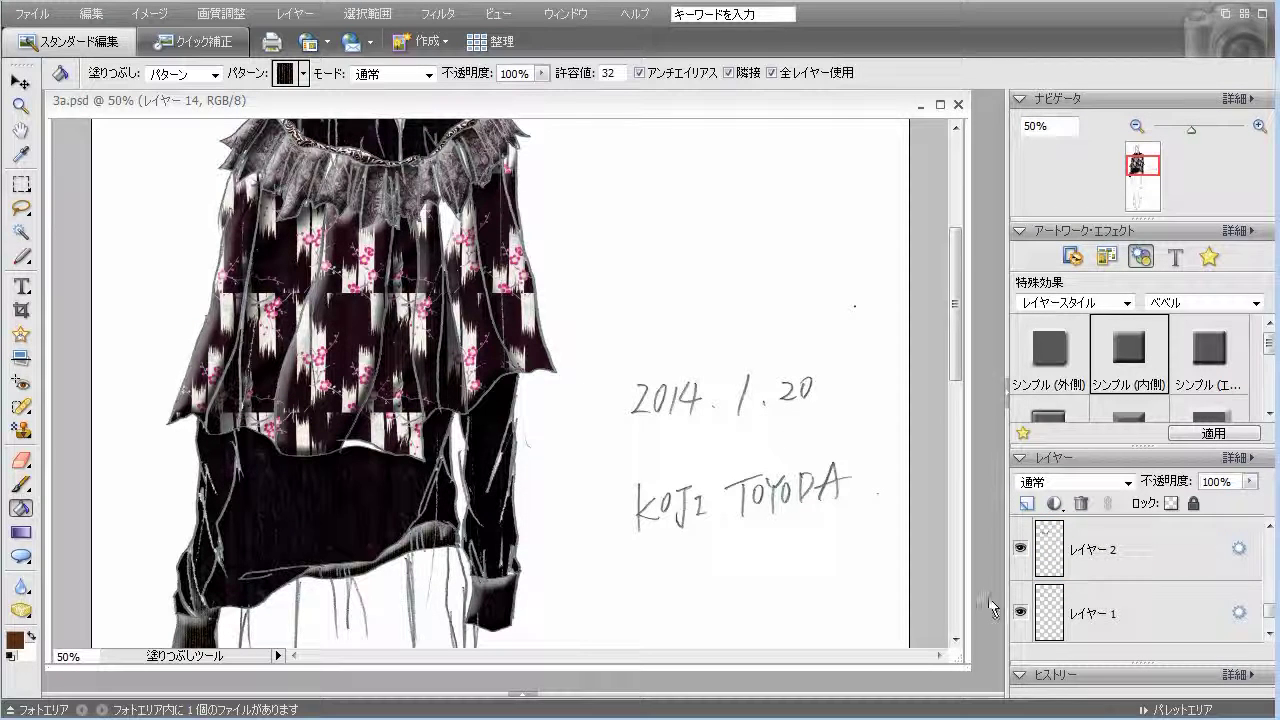
{"action": "left_click", "coordinate": [1021, 610]}
{"action": "scroll", "coordinate": [1098, 556], "scroll_direction": "up", "scroll_amount": 1}
{"action": "left_click", "coordinate": [1020, 548]}
{"action": "left_click", "coordinate": [1020, 548]}
{"action": "scroll", "coordinate": [1072, 567], "scroll_direction": "up", "scroll_amount": 2}
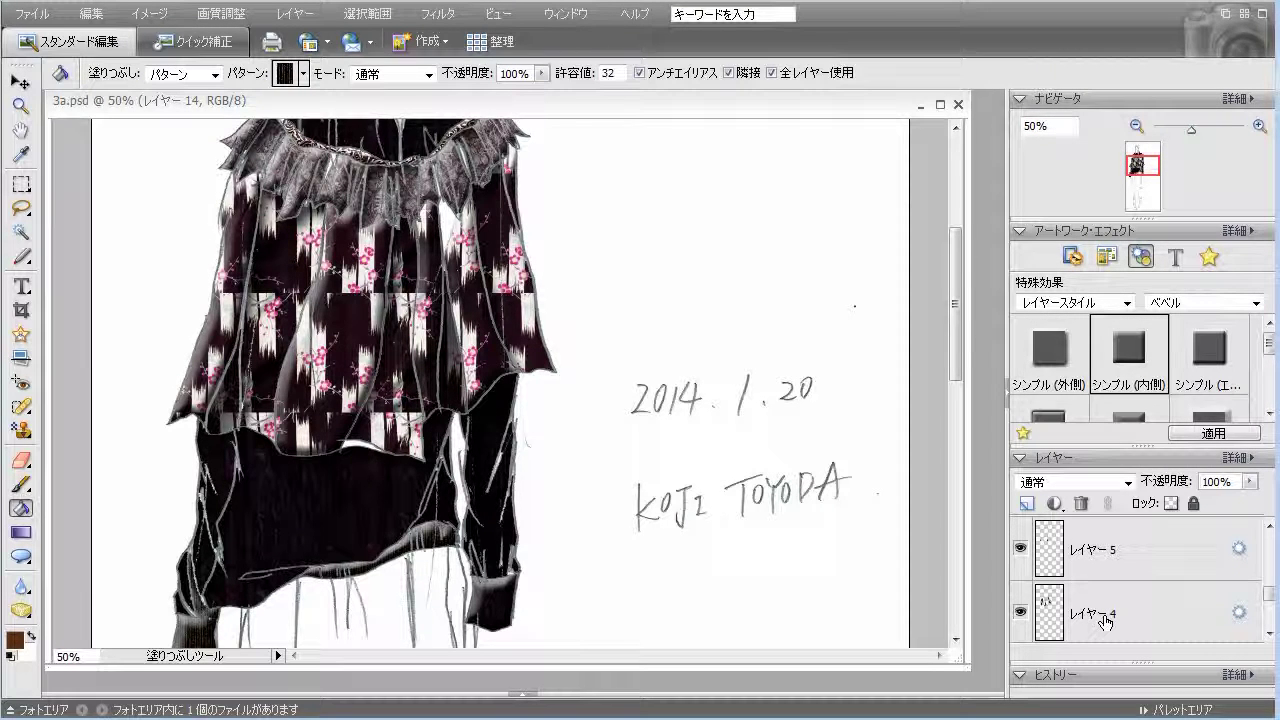
{"action": "left_click", "coordinate": [1020, 612]}
{"action": "left_click", "coordinate": [1020, 612]}
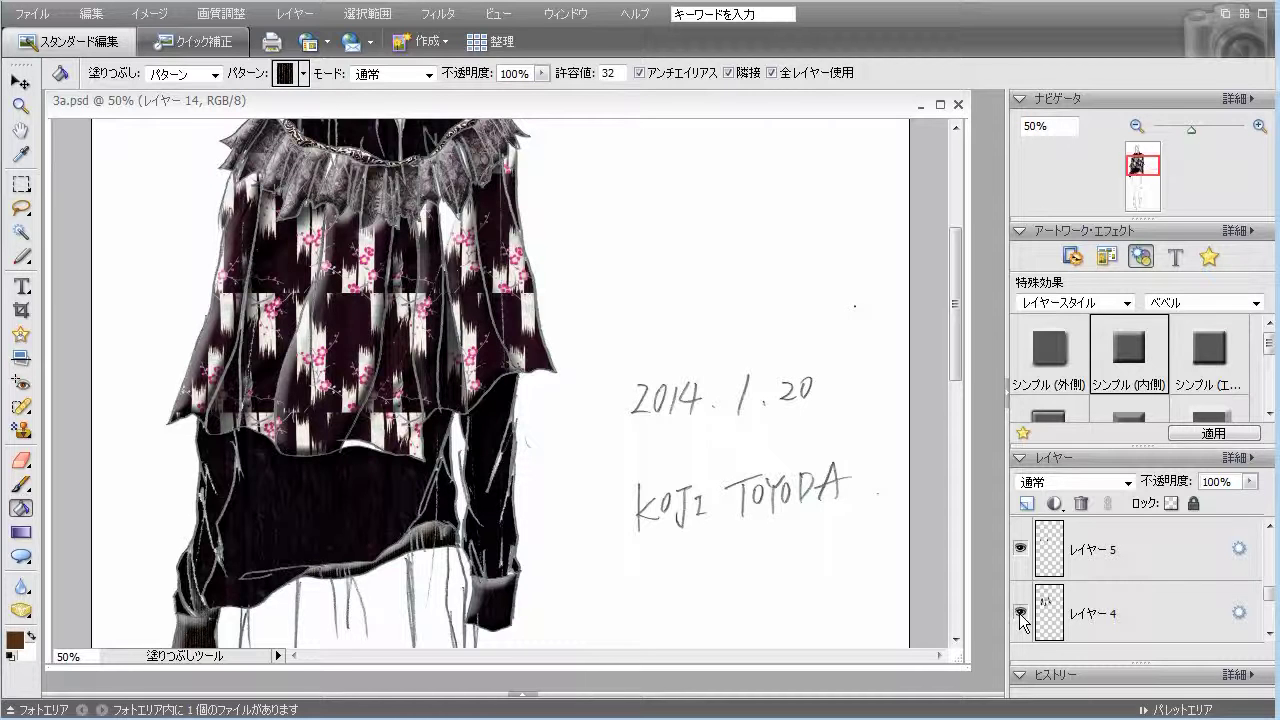
Apply the metallic bevel (メタリック) style to レイヤー 4, which holds the blossom garment.
{"action": "left_click", "coordinate": [1146, 610]}
{"action": "scroll", "coordinate": [1079, 376], "scroll_direction": "down", "scroll_amount": 5}
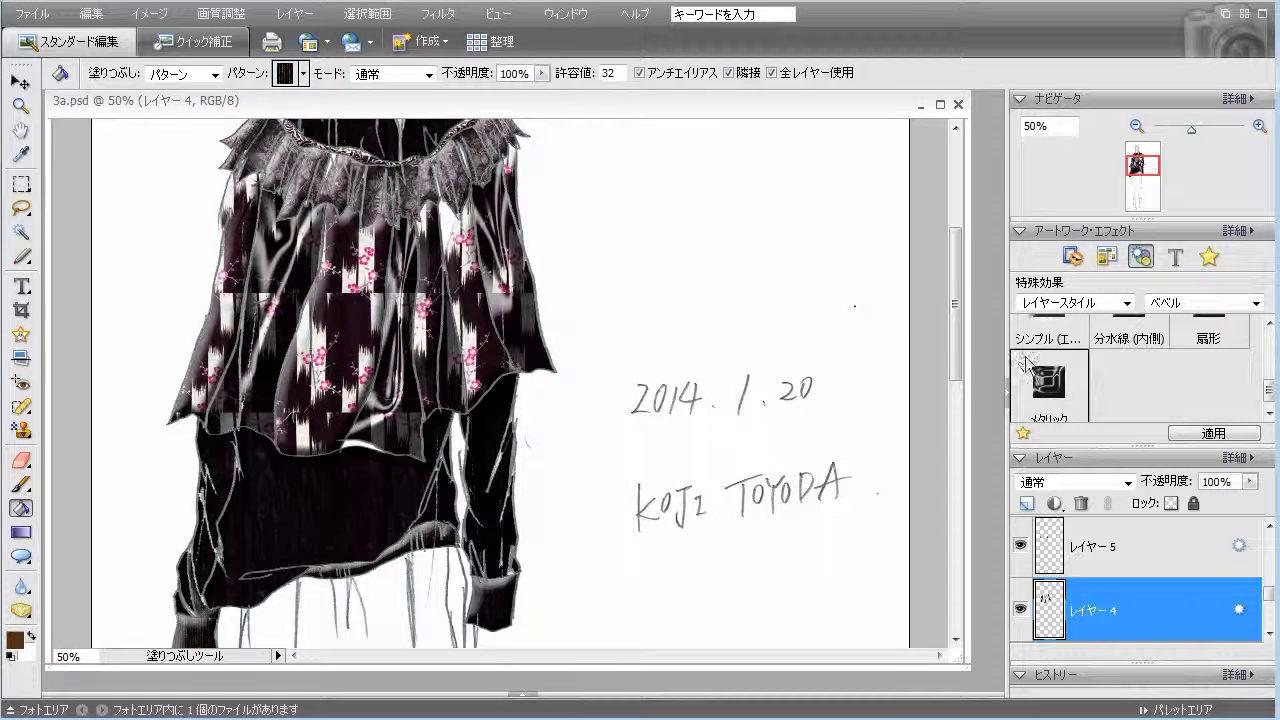
{"action": "scroll", "coordinate": [899, 334], "scroll_direction": "up", "scroll_amount": 2}
{"action": "scroll", "coordinate": [899, 334], "scroll_direction": "up", "scroll_amount": 4}
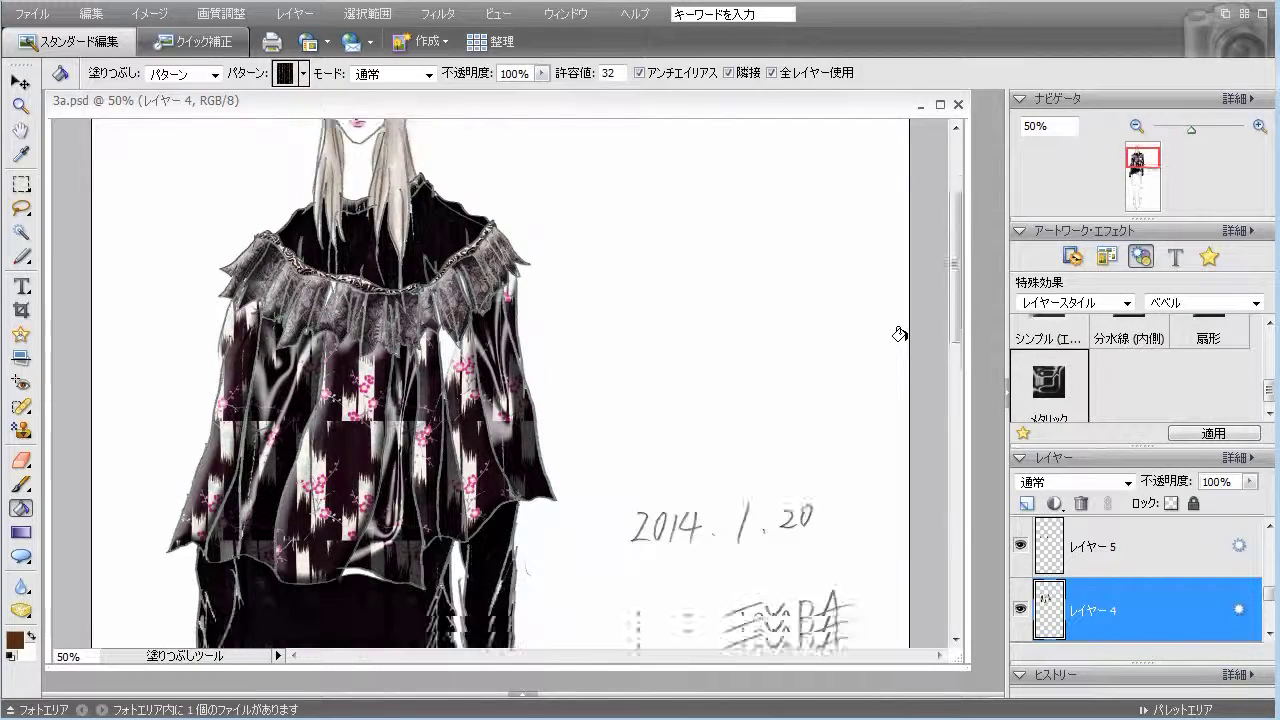
{"action": "scroll", "coordinate": [899, 334], "scroll_direction": "down", "scroll_amount": 4}
{"action": "scroll", "coordinate": [1106, 575], "scroll_direction": "up", "scroll_amount": 3}
{"action": "scroll", "coordinate": [1106, 575], "scroll_direction": "down", "scroll_amount": 3}
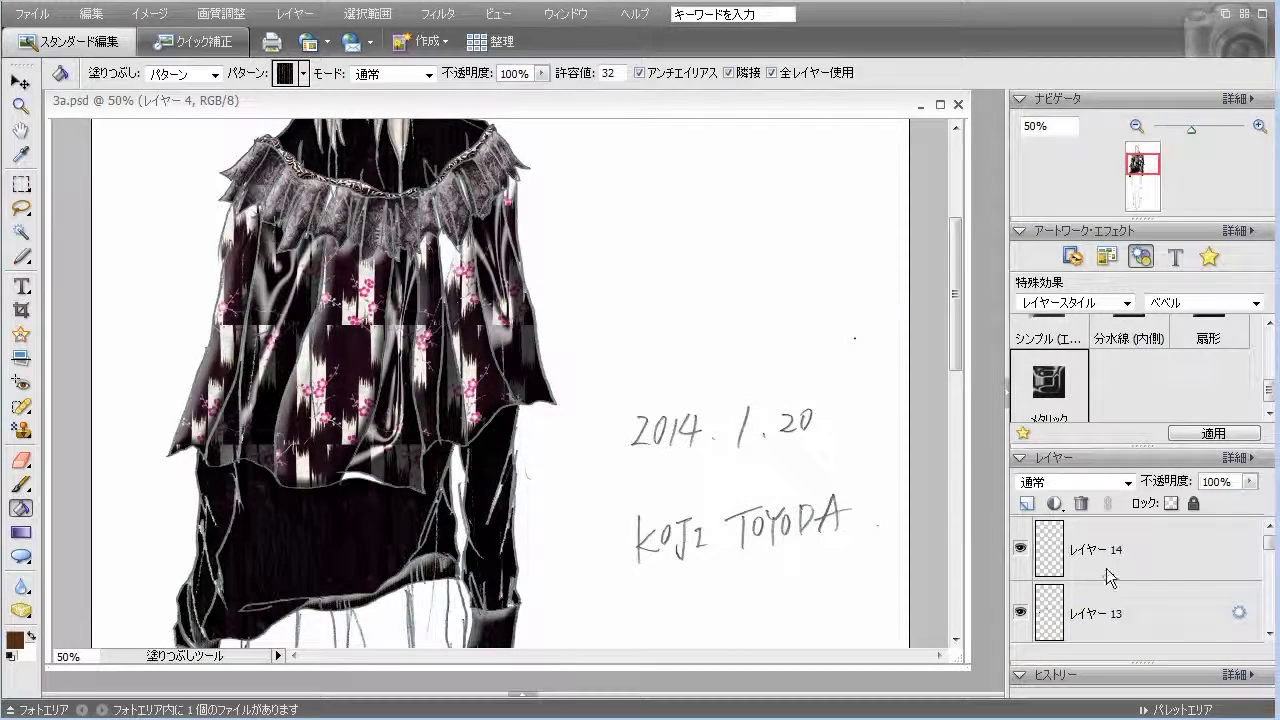
Fill the main skirt panel with the purple paisley floral pattern on the empty layer レイヤー 14.
{"action": "left_click", "coordinate": [1106, 570]}
{"action": "scroll", "coordinate": [778, 449], "scroll_direction": "down", "scroll_amount": 4}
{"action": "scroll", "coordinate": [778, 449], "scroll_direction": "down", "scroll_amount": 3}
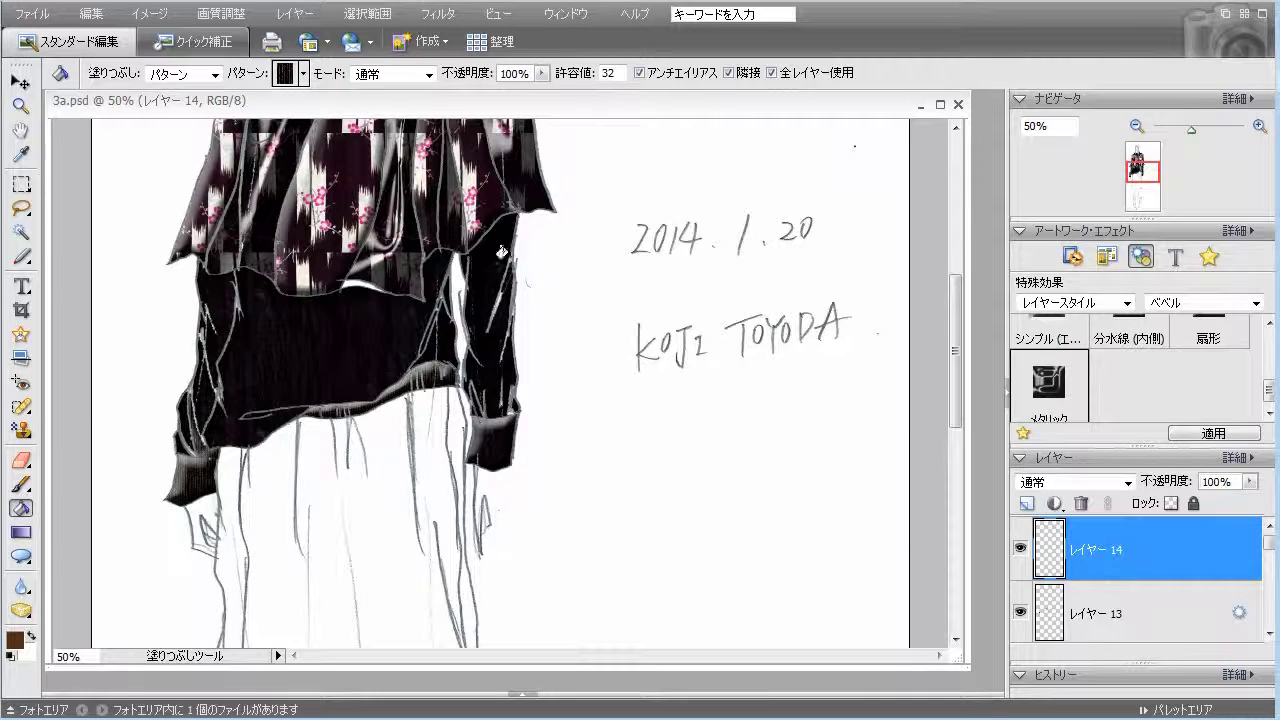
{"action": "left_click", "coordinate": [303, 73]}
{"action": "scroll", "coordinate": [284, 536], "scroll_direction": "down", "scroll_amount": 5}
{"action": "scroll", "coordinate": [284, 538], "scroll_direction": "down", "scroll_amount": 1}
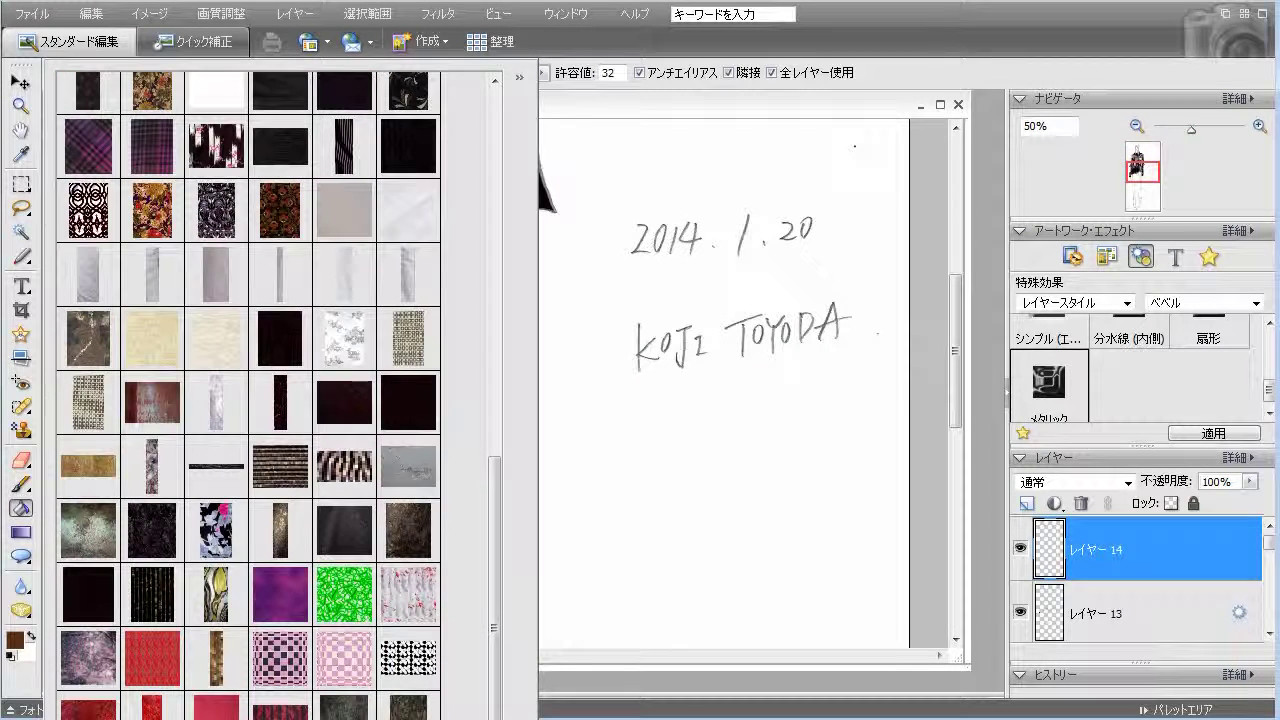
{"action": "left_click", "coordinate": [703, 111]}
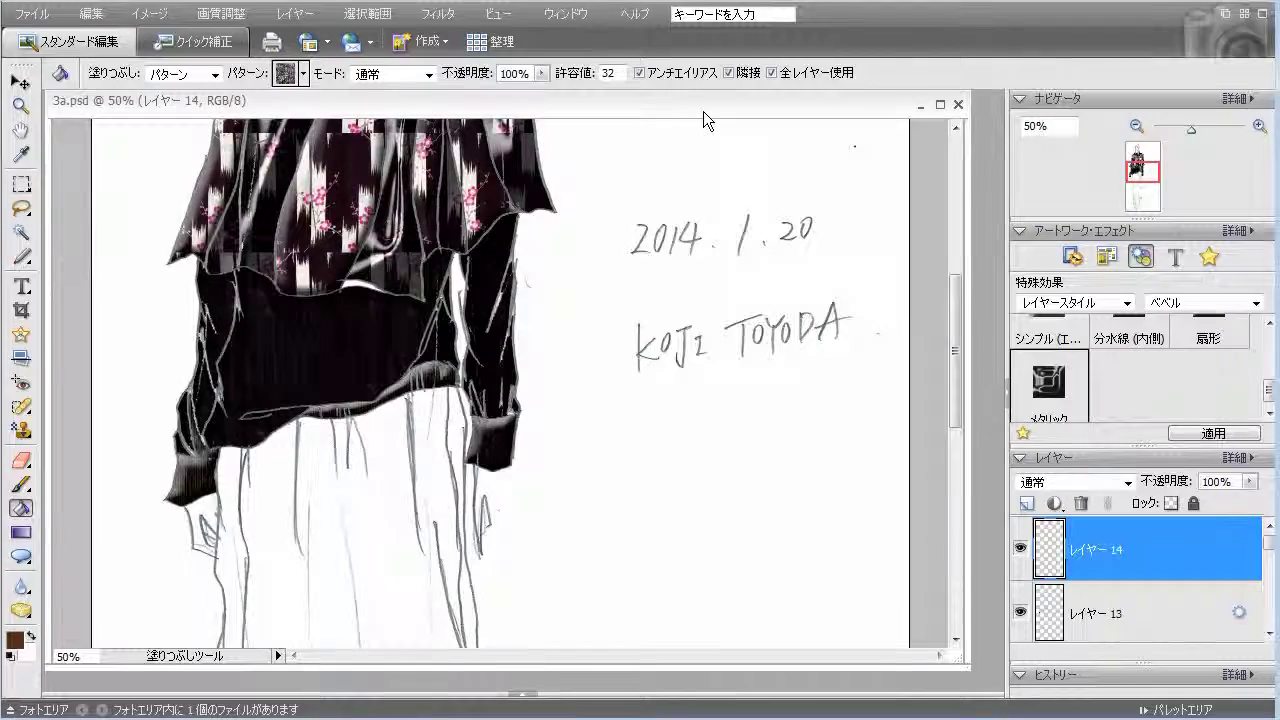
{"action": "scroll", "coordinate": [528, 368], "scroll_direction": "down", "scroll_amount": 5}
{"action": "left_click", "coordinate": [388, 418]}
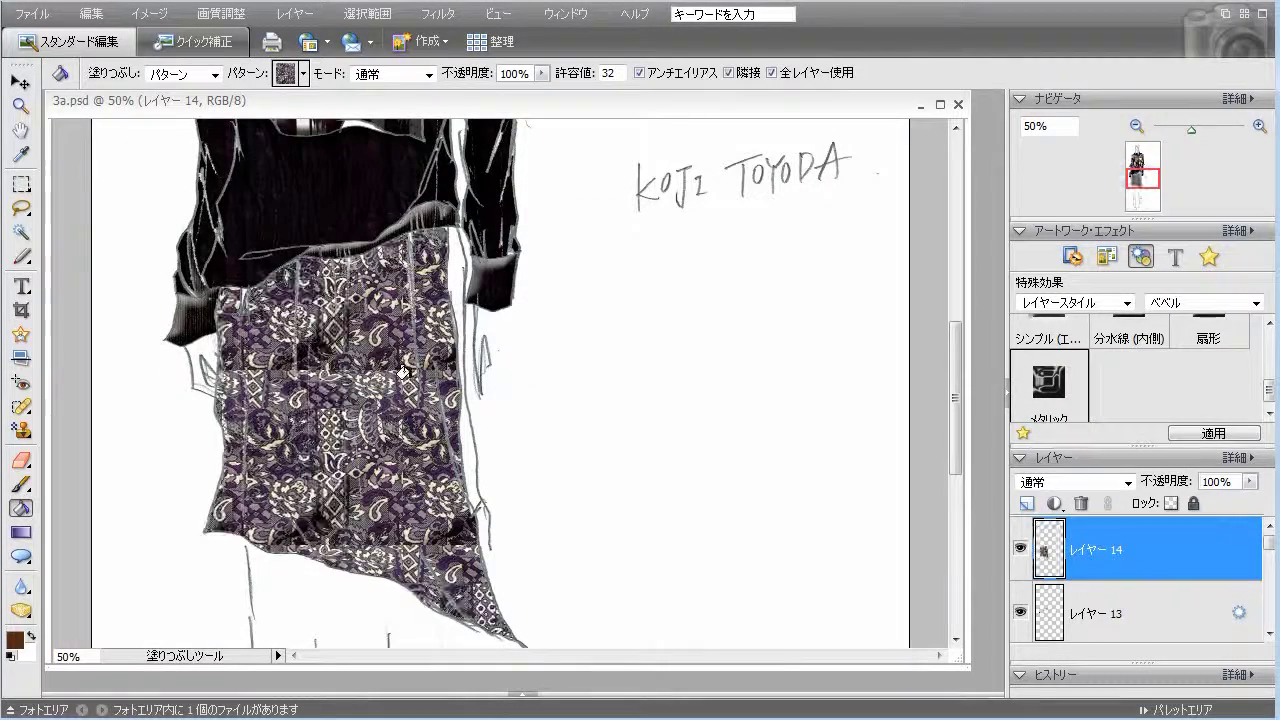
Apply the simple inner bevel (シンプル (内側)) style to the paisley skirt layer.
{"action": "scroll", "coordinate": [399, 374], "scroll_direction": "up", "scroll_amount": 1}
{"action": "scroll", "coordinate": [399, 374], "scroll_direction": "down", "scroll_amount": 2}
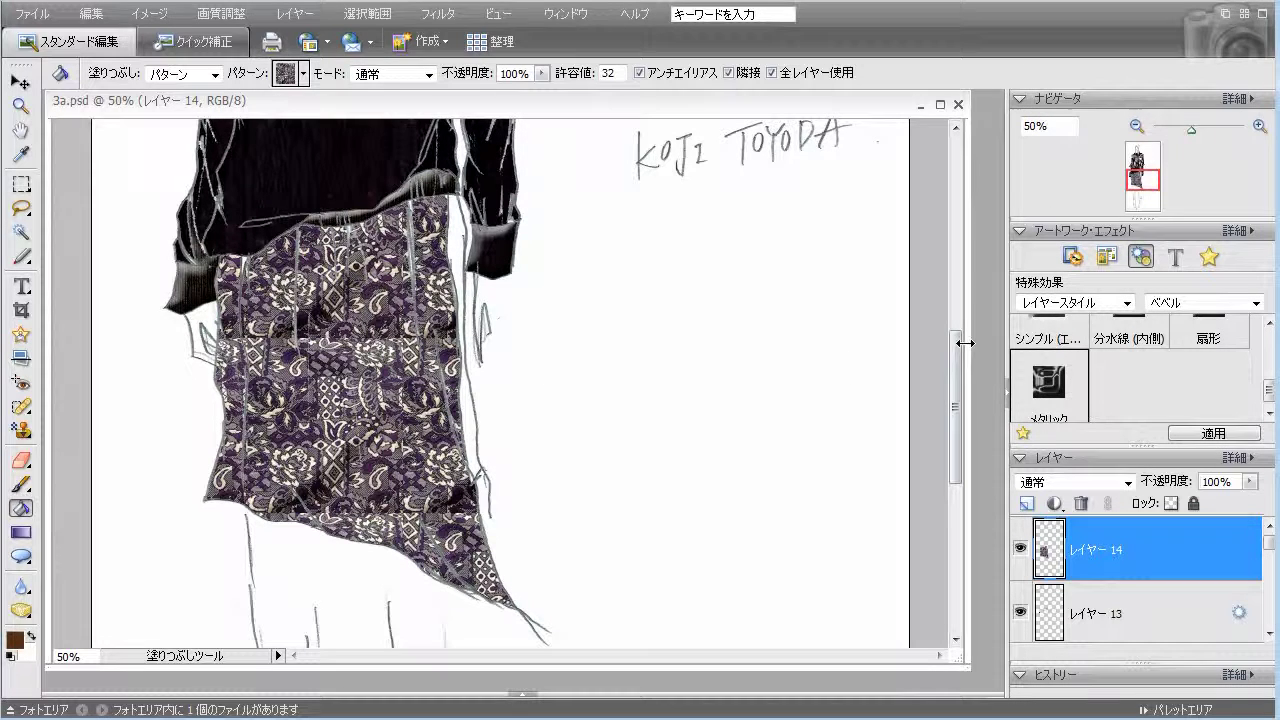
{"action": "scroll", "coordinate": [1150, 355], "scroll_direction": "up", "scroll_amount": 3}
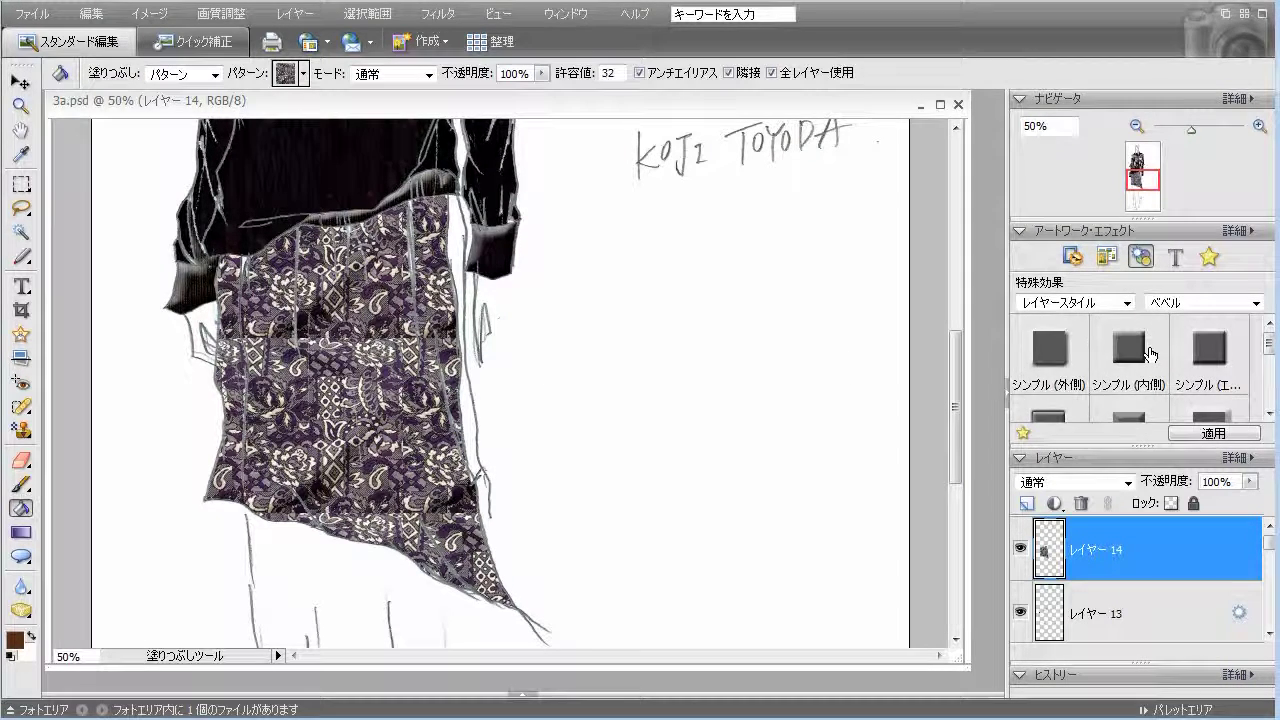
{"action": "double_click", "coordinate": [1153, 356]}
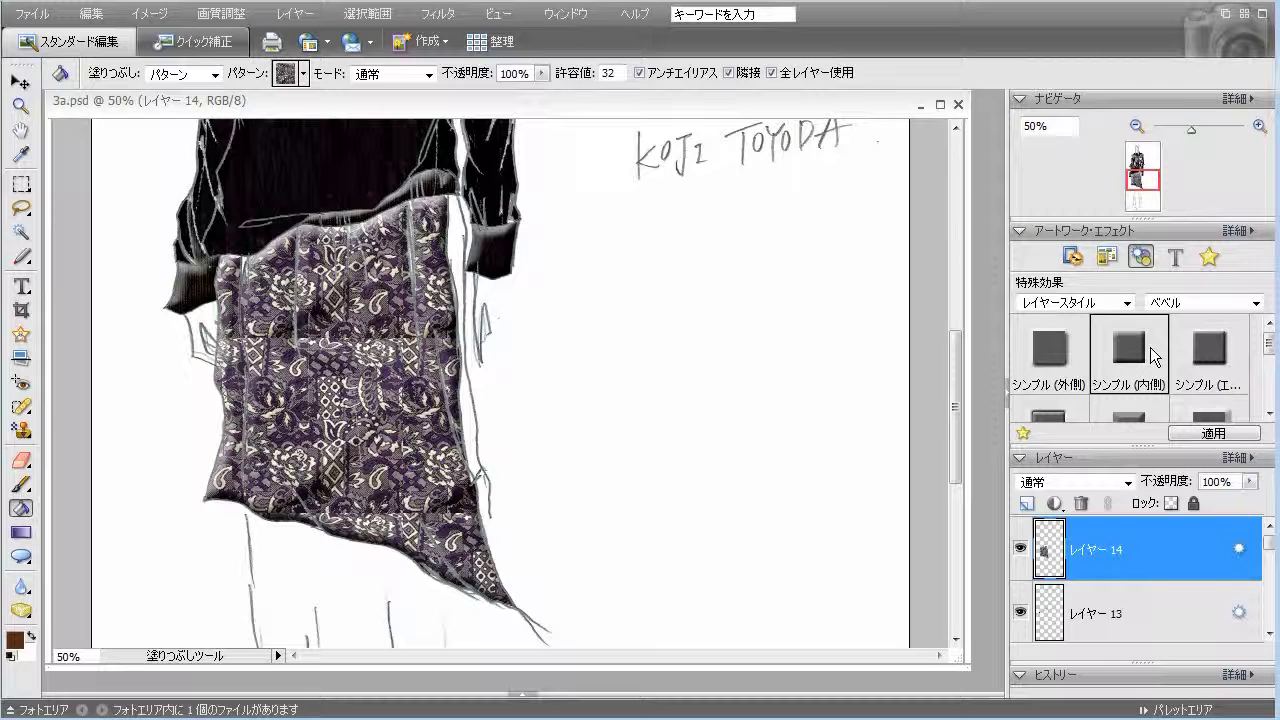
Paint the purple paisley pattern over the visible tile seams across the skirt panel with the Pattern Stamp.
{"action": "left_click", "coordinate": [21, 432]}
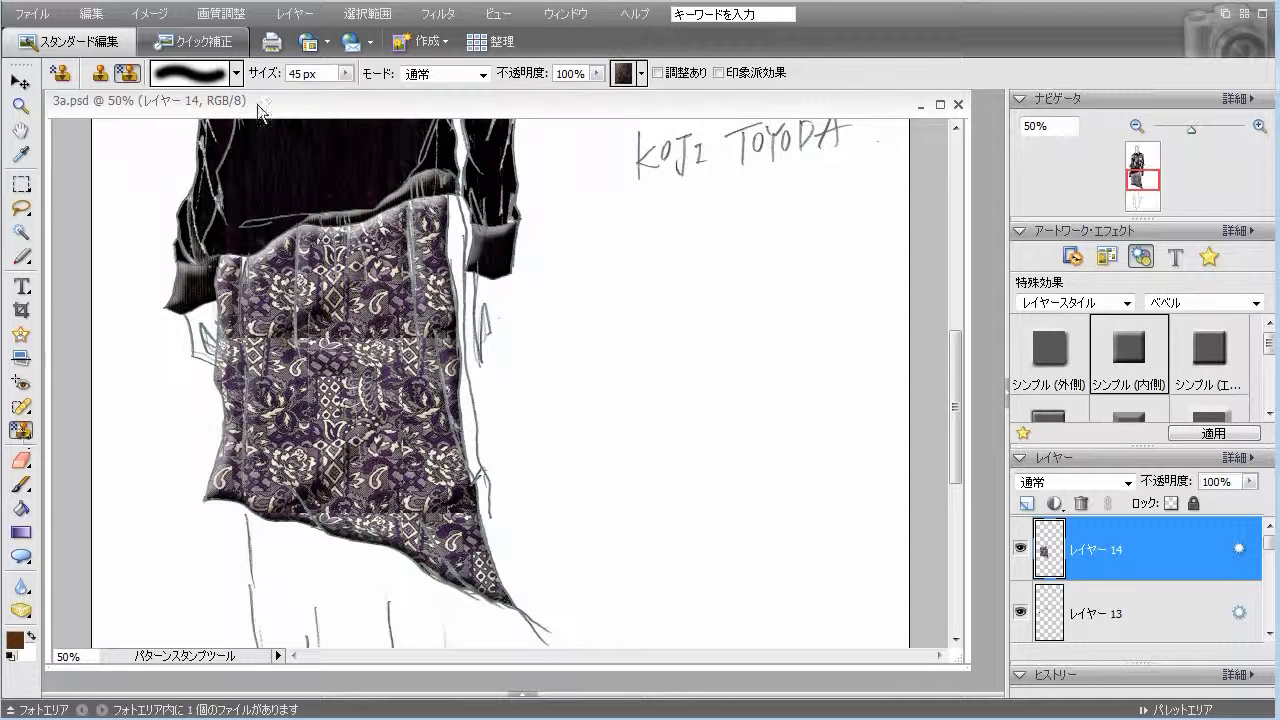
{"action": "left_click", "coordinate": [641, 74]}
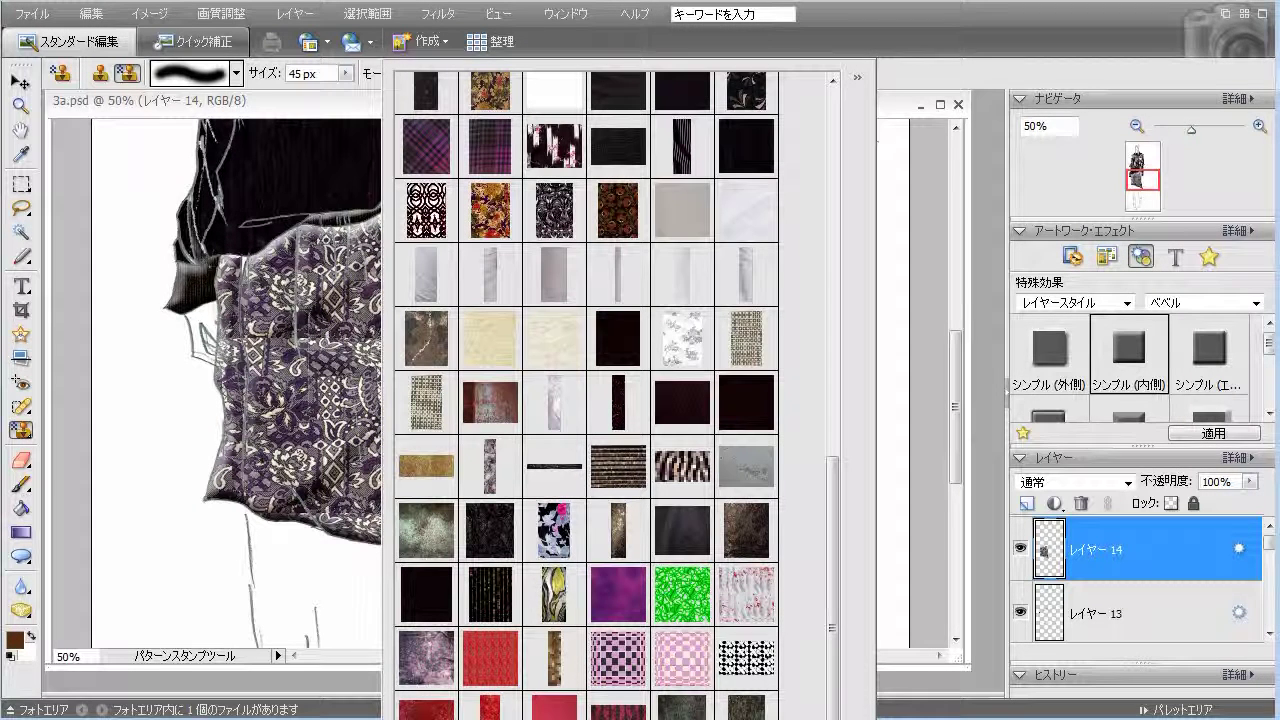
{"action": "left_click", "coordinate": [354, 106]}
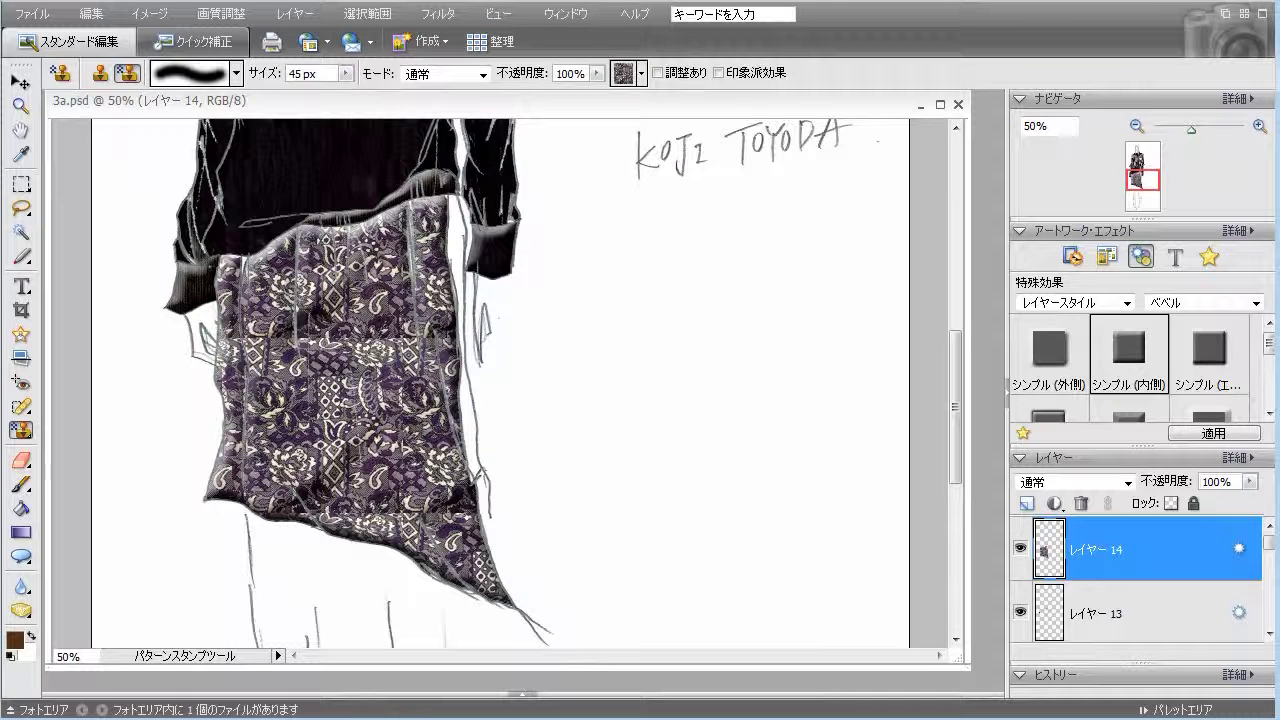
{"action": "mouse_move", "coordinate": [233, 343]}
{"action": "left_mouse_down"}
{"action": "mouse_move", "coordinate": [385, 335]}
{"action": "mouse_move", "coordinate": [416, 348]}
{"action": "mouse_move", "coordinate": [432, 336]}
{"action": "left_mouse_up"}
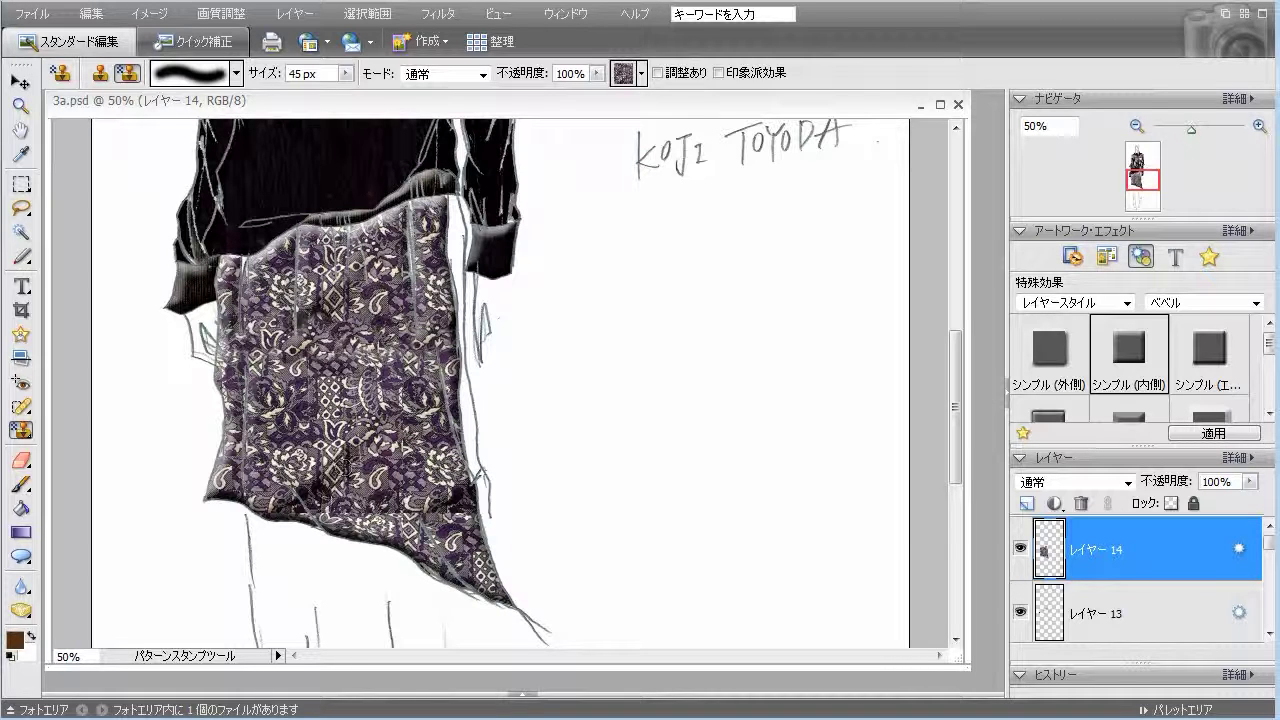
{"action": "mouse_move", "coordinate": [366, 512]}
{"action": "left_mouse_down"}
{"action": "mouse_move", "coordinate": [404, 527]}
{"action": "mouse_move", "coordinate": [443, 517]}
{"action": "mouse_move", "coordinate": [462, 490]}
{"action": "left_mouse_up"}
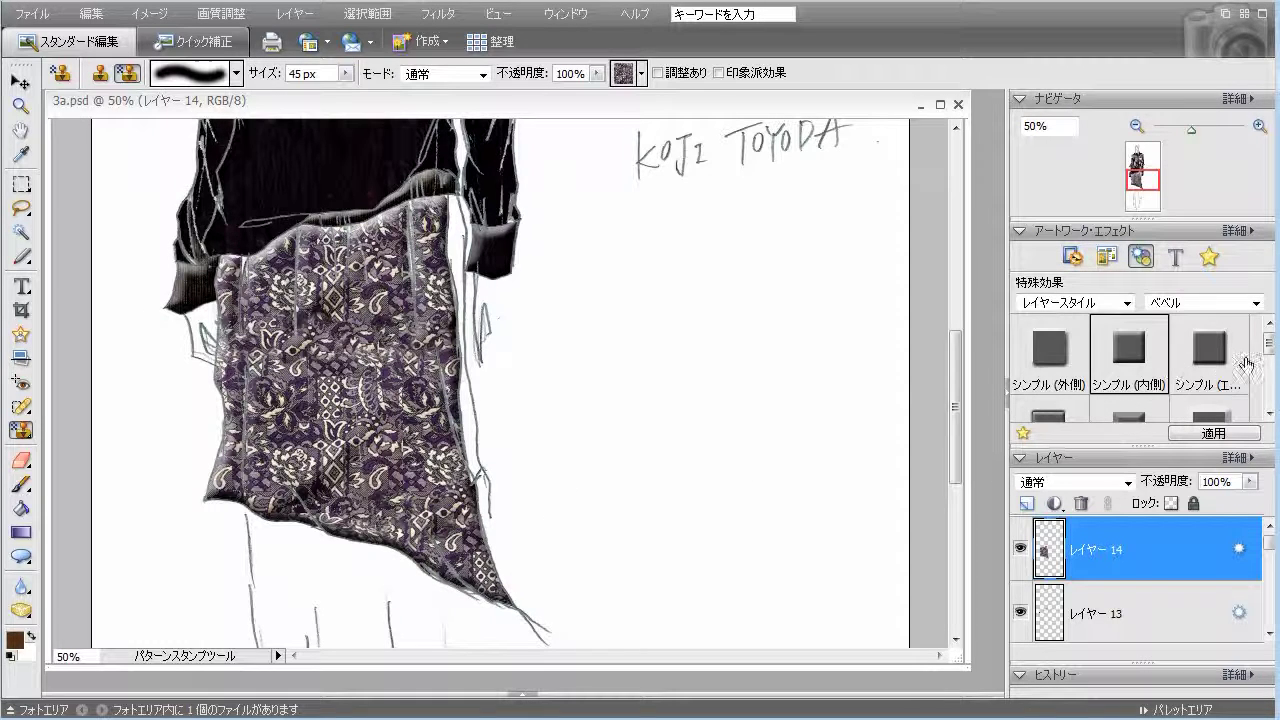
Try several other bevel styles on the paisley skirt layer レイヤー 14.
{"action": "mouse_move", "coordinate": [1272, 345]}
{"action": "left_mouse_down"}
{"action": "mouse_move", "coordinate": [1270, 384]}
{"action": "mouse_move", "coordinate": [1270, 370]}
{"action": "left_mouse_up"}
{"action": "double_click", "coordinate": [1136, 385]}
{"action": "double_click", "coordinate": [1194, 386]}
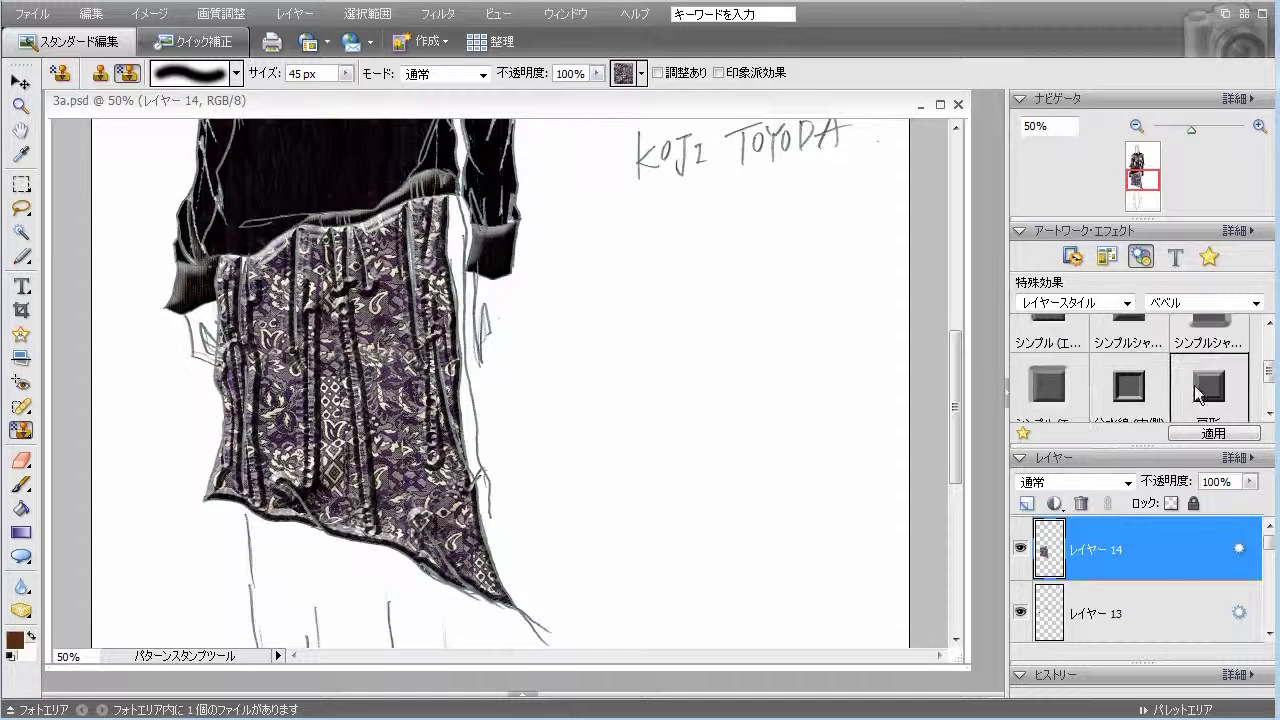
{"action": "left_click", "coordinate": [1199, 394]}
{"action": "left_click", "coordinate": [1055, 390]}
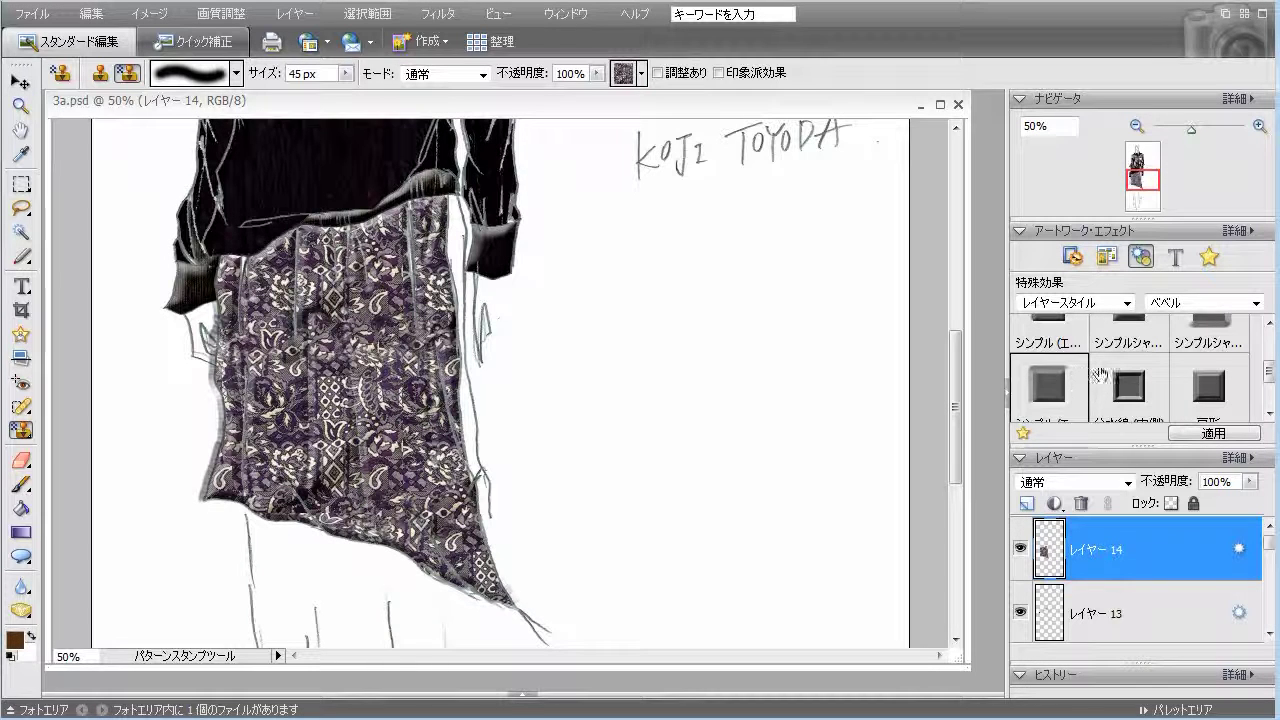
{"action": "scroll", "coordinate": [1268, 378], "scroll_direction": "up", "scroll_amount": 1}
{"action": "left_click", "coordinate": [1133, 362]}
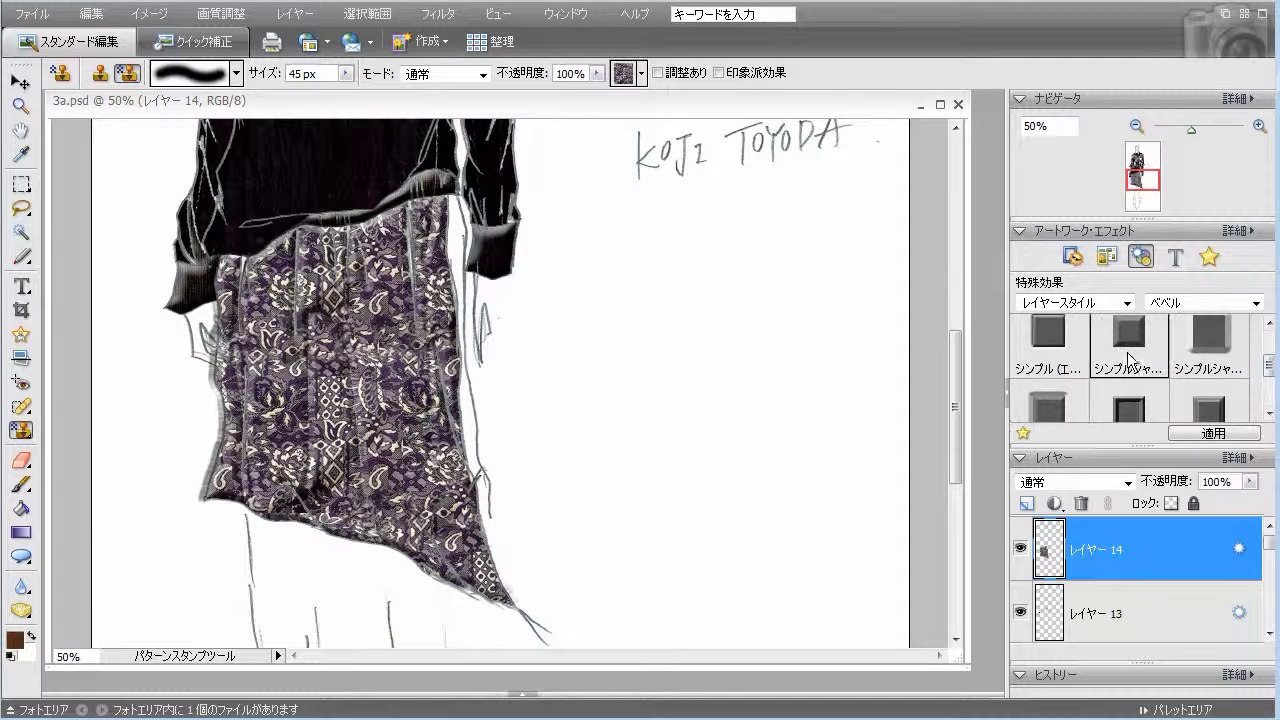
{"action": "scroll", "coordinate": [1268, 363], "scroll_direction": "up", "scroll_amount": 1}
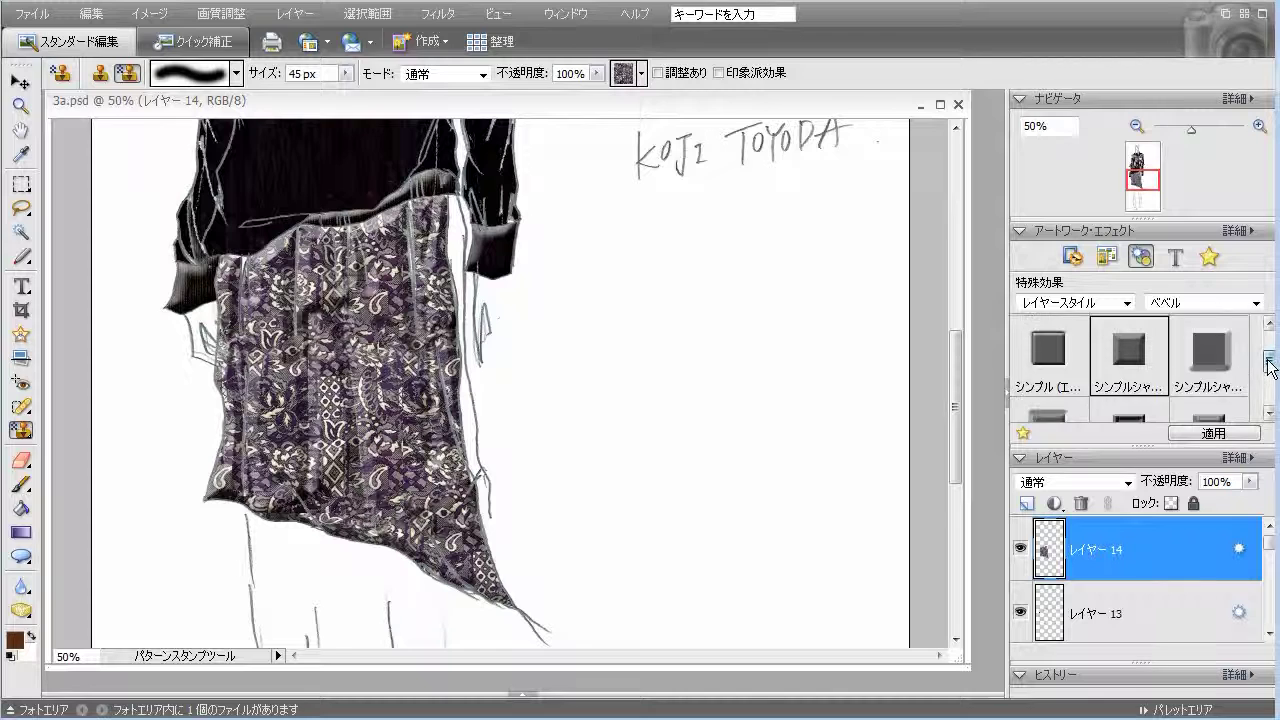
Apply the simple bevel with the outlined edge (シンプル (エ...) to the paisley skirt layer.
{"action": "left_click", "coordinate": [1062, 396]}
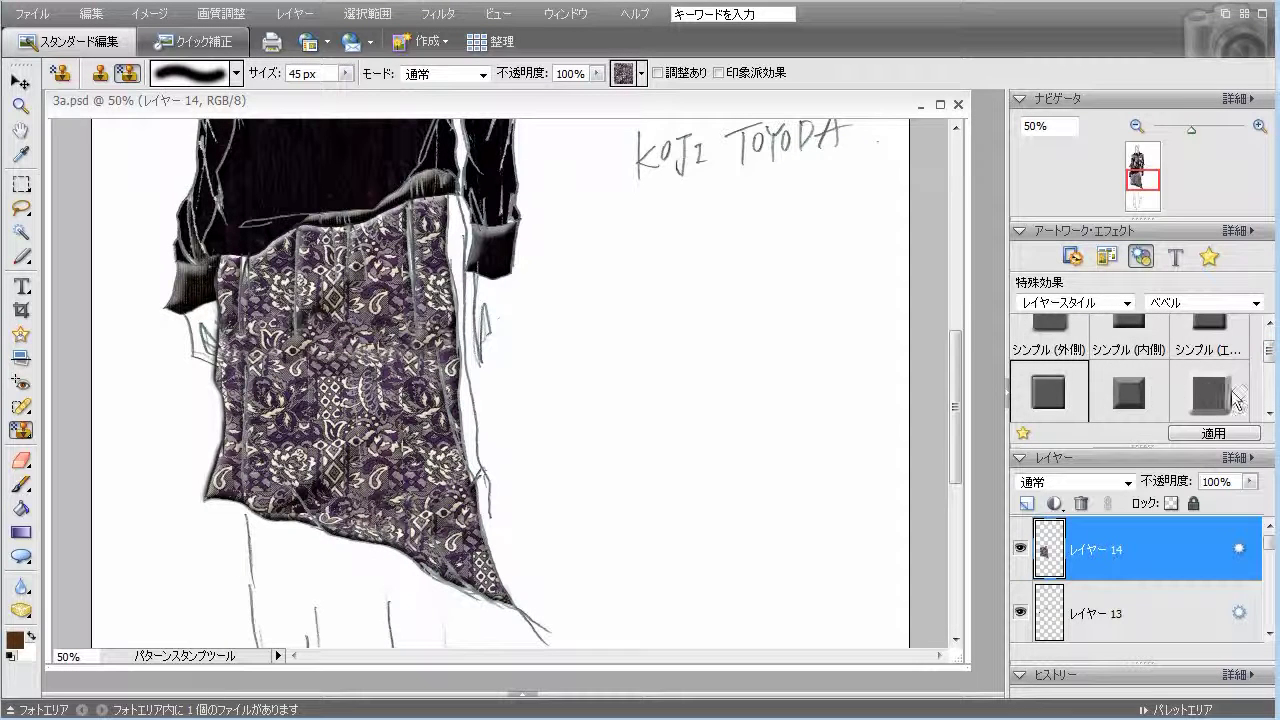
{"action": "scroll", "coordinate": [1268, 352], "scroll_direction": "up", "scroll_amount": 1}
{"action": "scroll", "coordinate": [1268, 352], "scroll_direction": "up", "scroll_amount": 1}
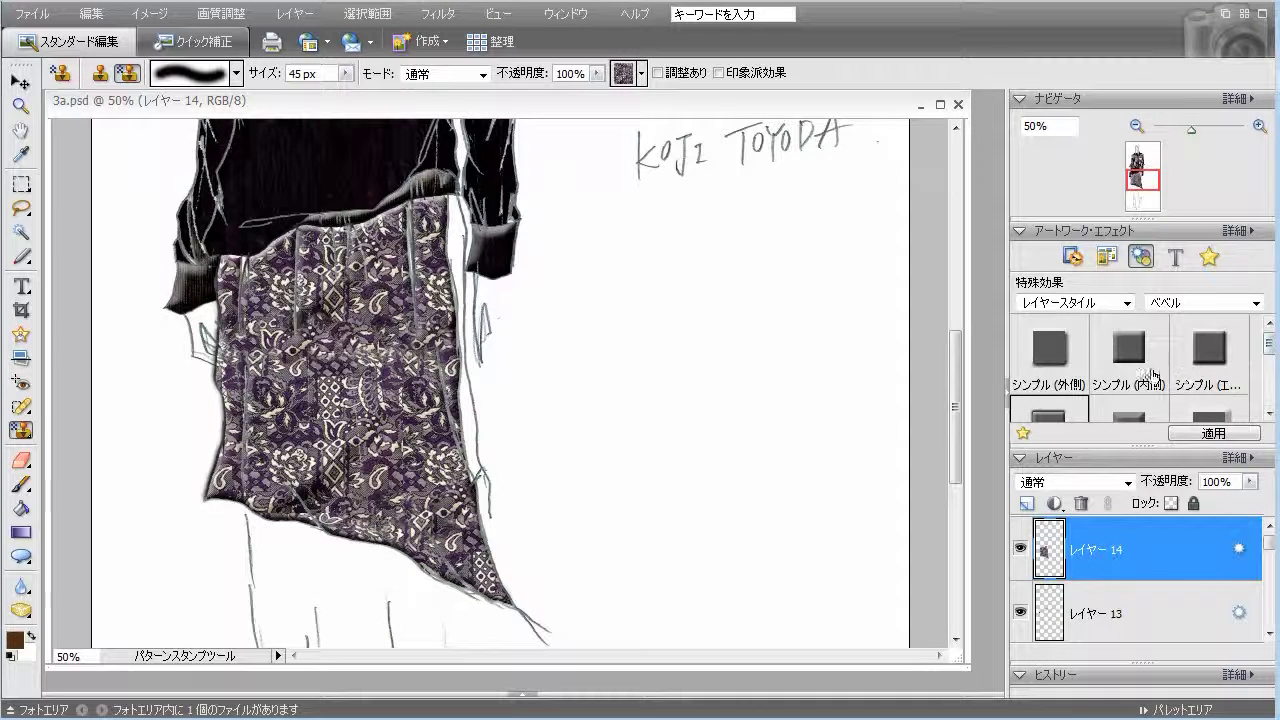
{"action": "left_click_drag", "start_coordinate": [953, 440], "coordinate": [975, 462]}
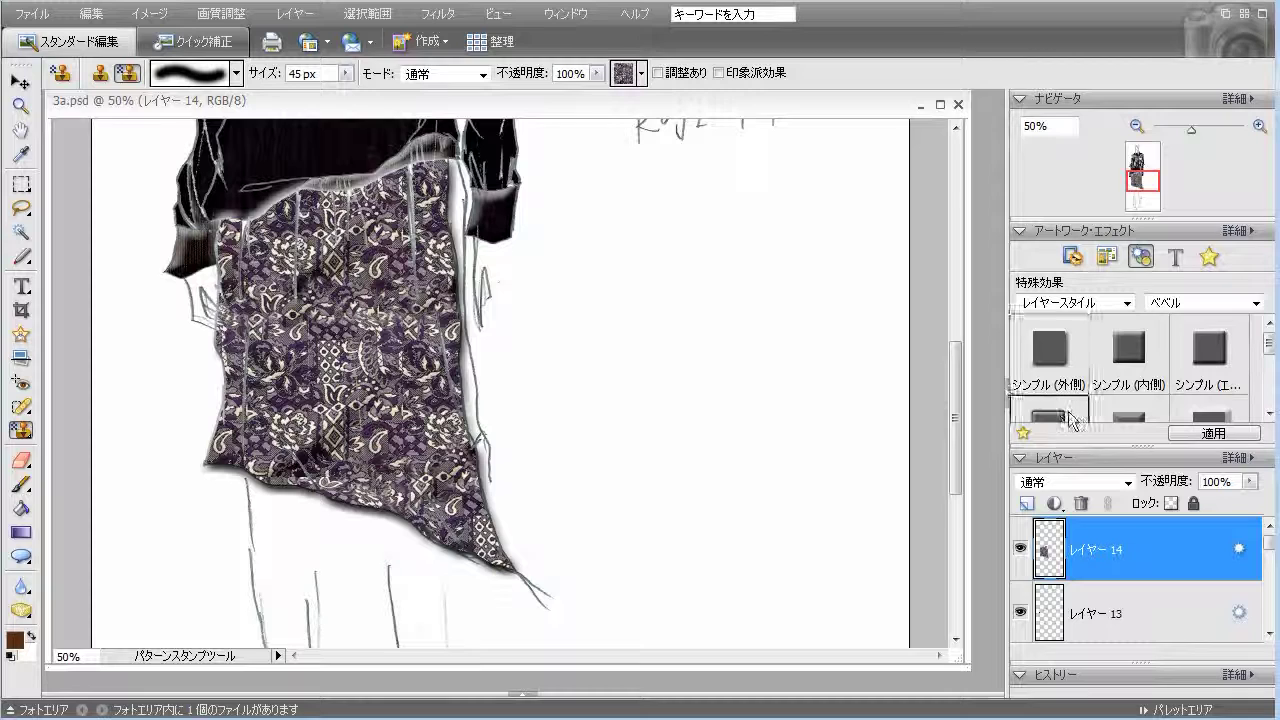
Fill the narrow strip along the skirt's edge with the paisley pattern on a new layer and apply the low (低) inner shadow.
{"action": "left_click", "coordinate": [1026, 503]}
{"action": "left_click", "coordinate": [21, 508]}
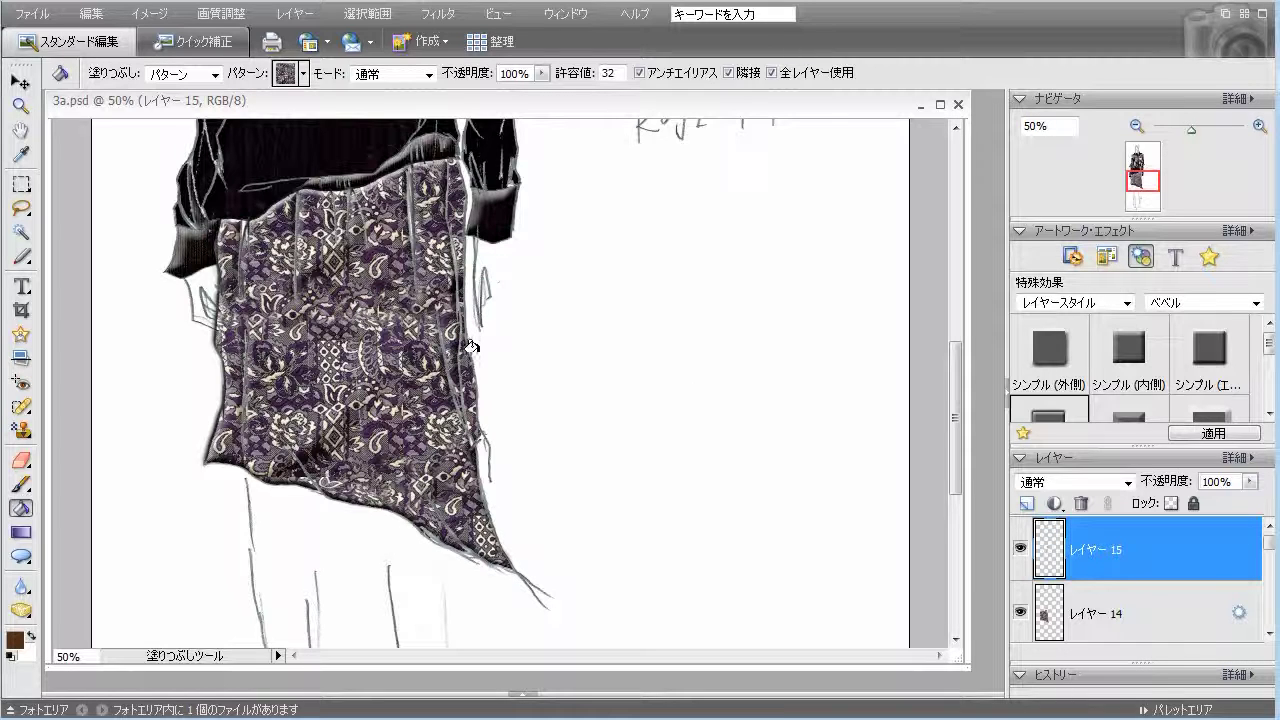
{"action": "left_click", "coordinate": [1210, 302]}
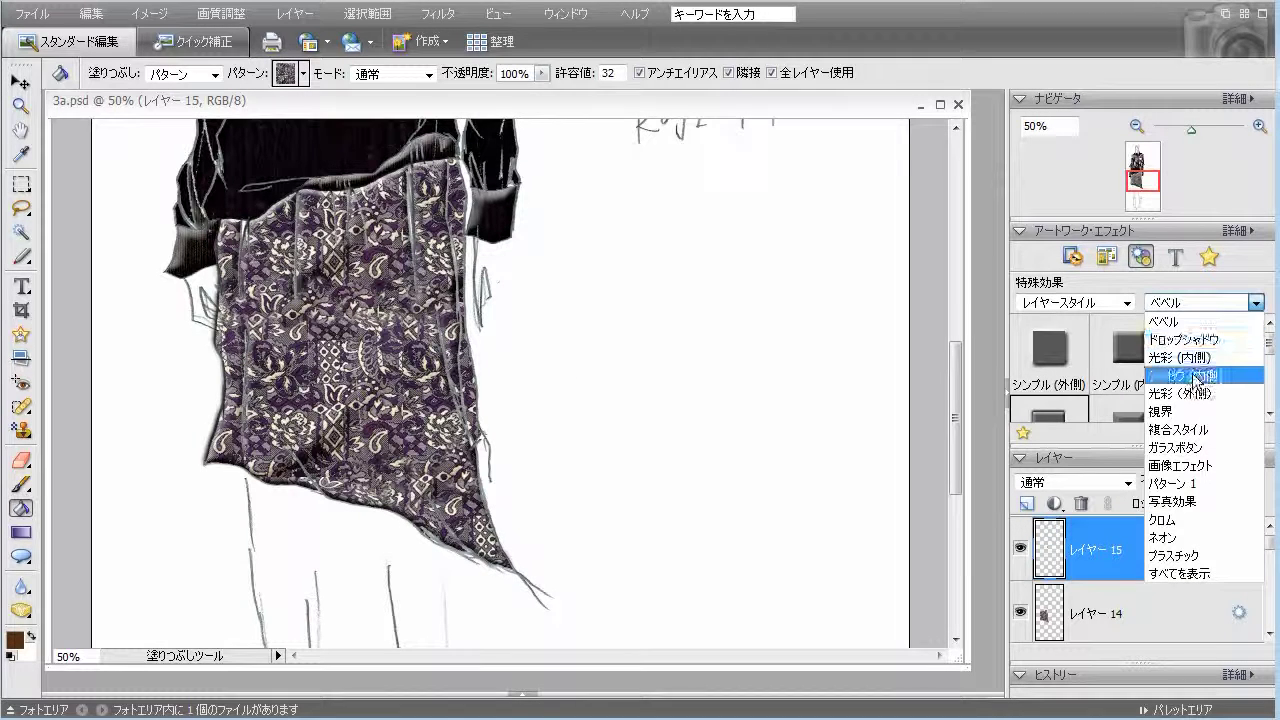
{"action": "left_click", "coordinate": [1198, 377]}
{"action": "double_click", "coordinate": [1070, 388]}
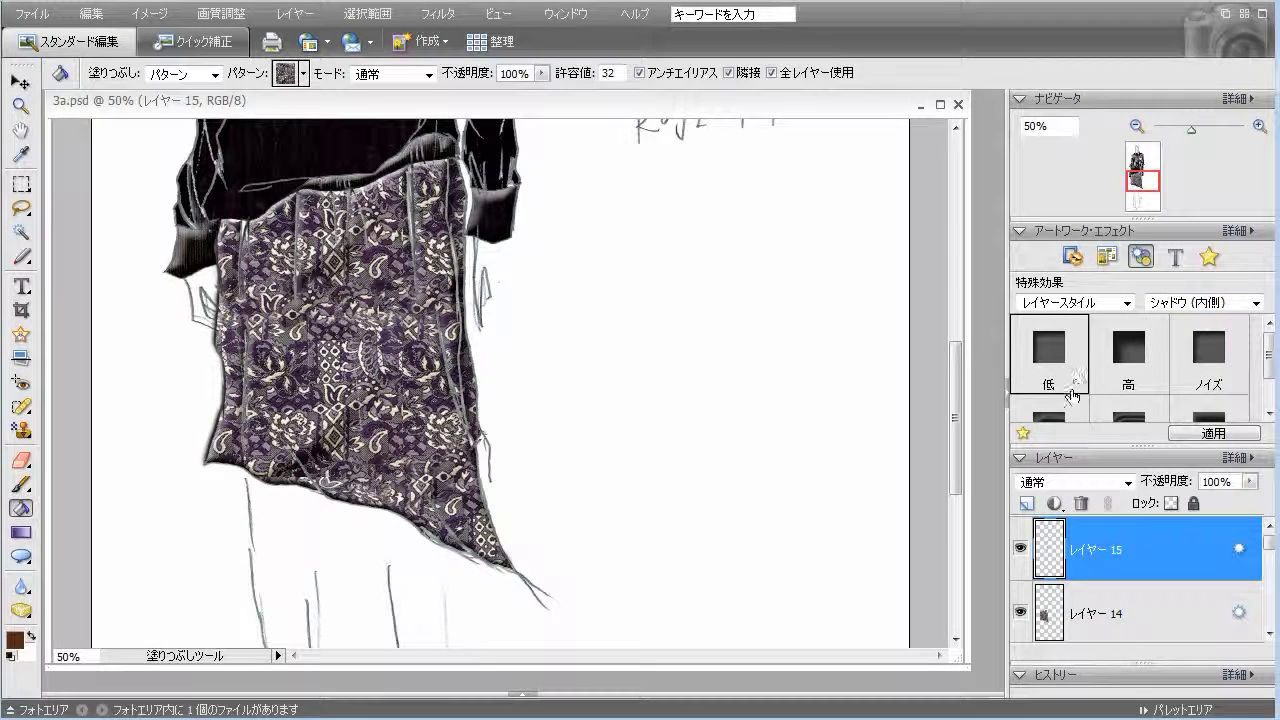
Create a new layer for the boots and choose the black textured pattern for the fill tool.
{"action": "left_click_drag", "start_coordinate": [957, 455], "coordinate": [973, 531]}
{"action": "left_click", "coordinate": [1029, 503]}
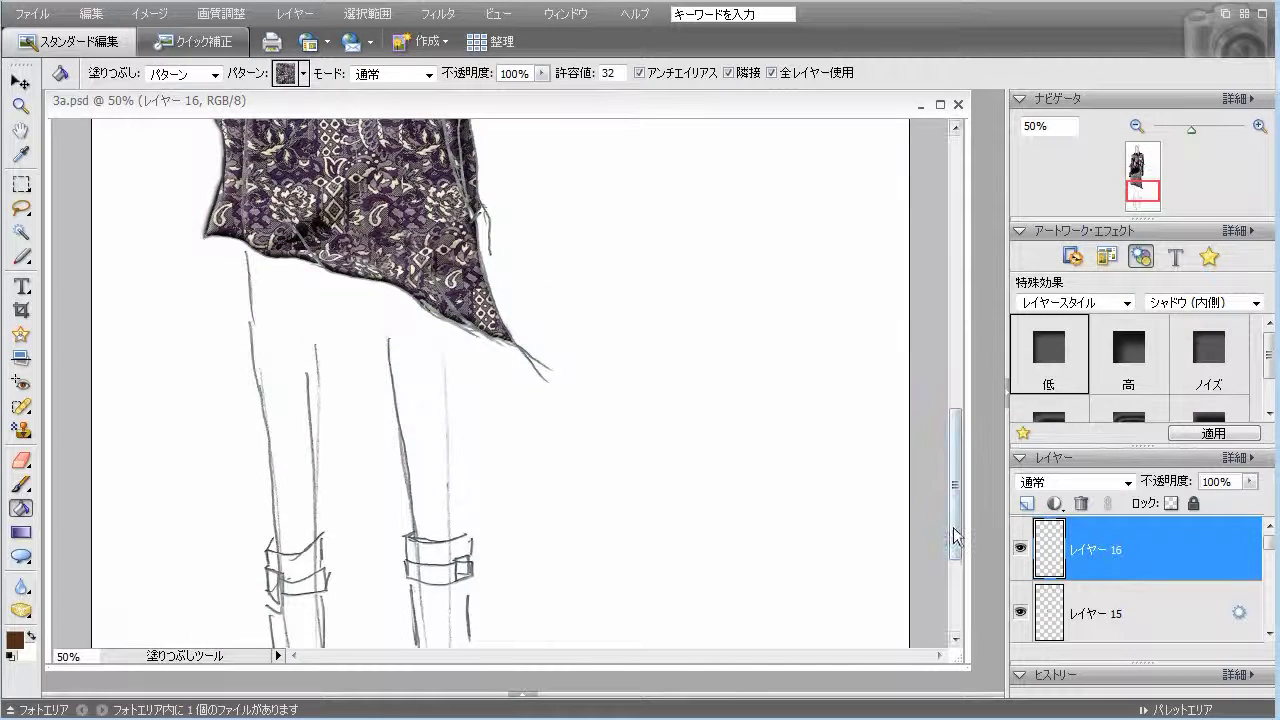
{"action": "left_click_drag", "start_coordinate": [963, 543], "coordinate": [955, 591]}
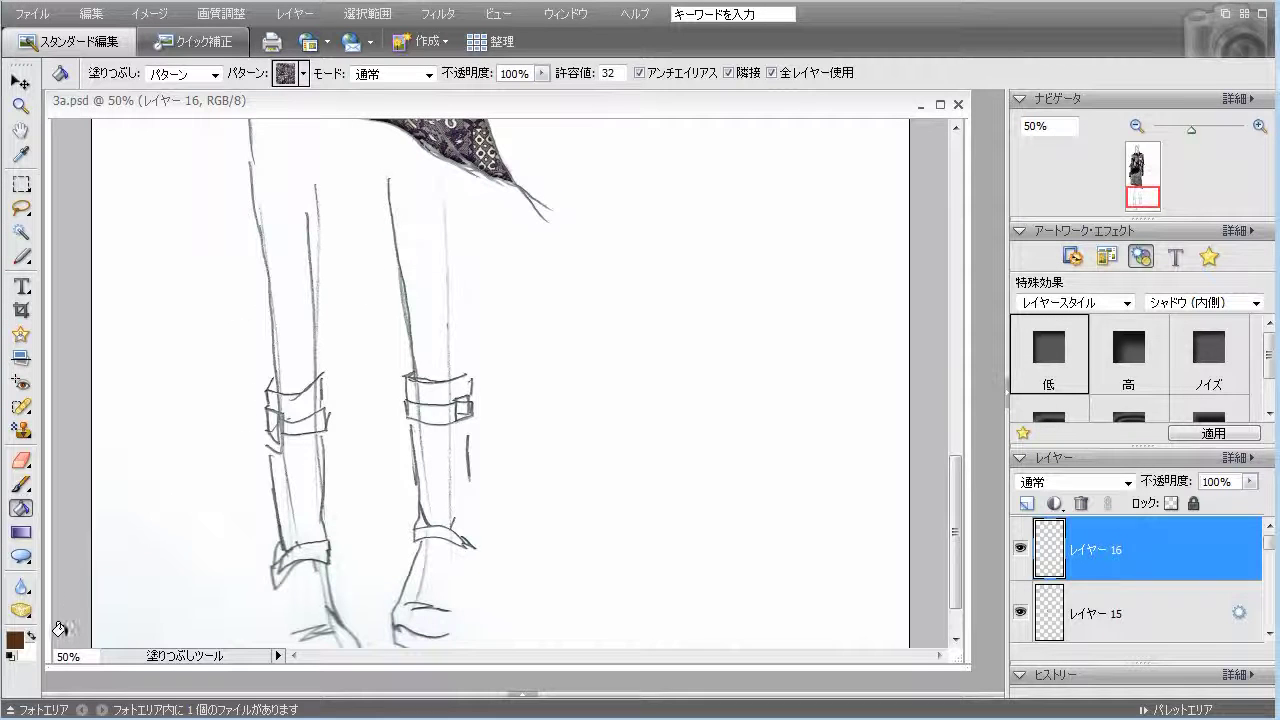
{"action": "left_click", "coordinate": [303, 74]}
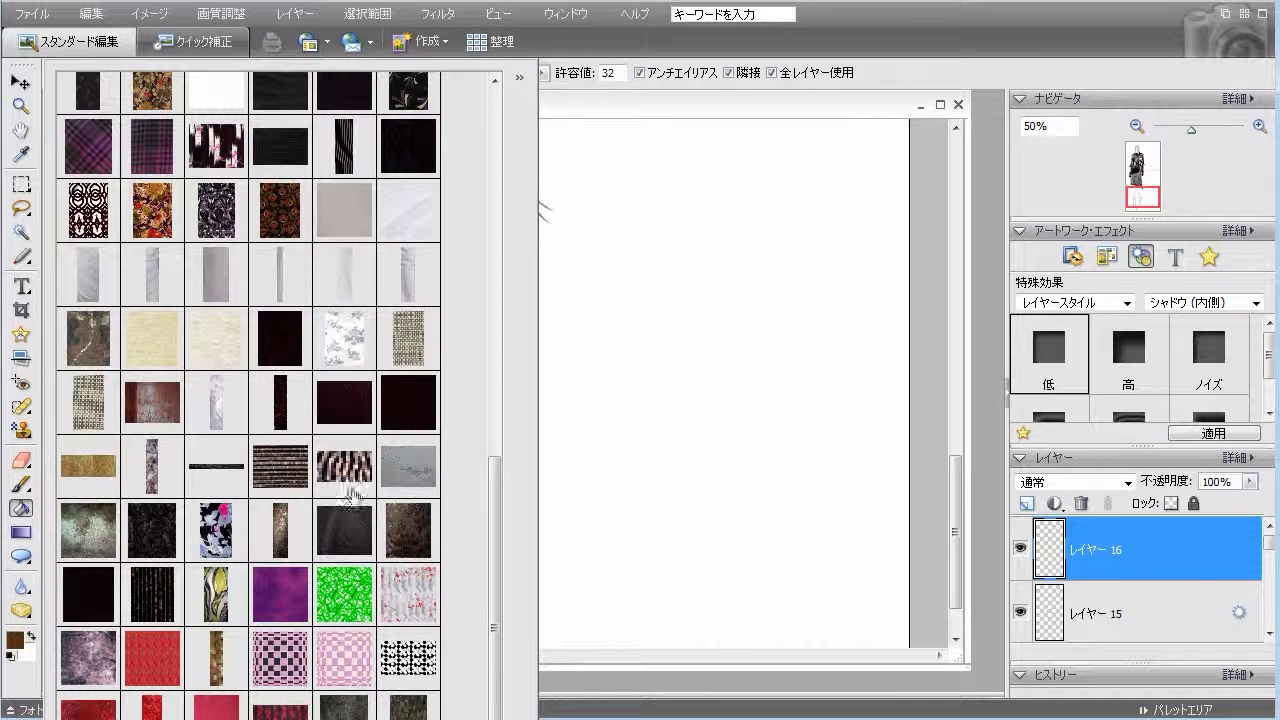
{"action": "left_click", "coordinate": [160, 520]}
{"action": "left_click", "coordinate": [675, 120]}
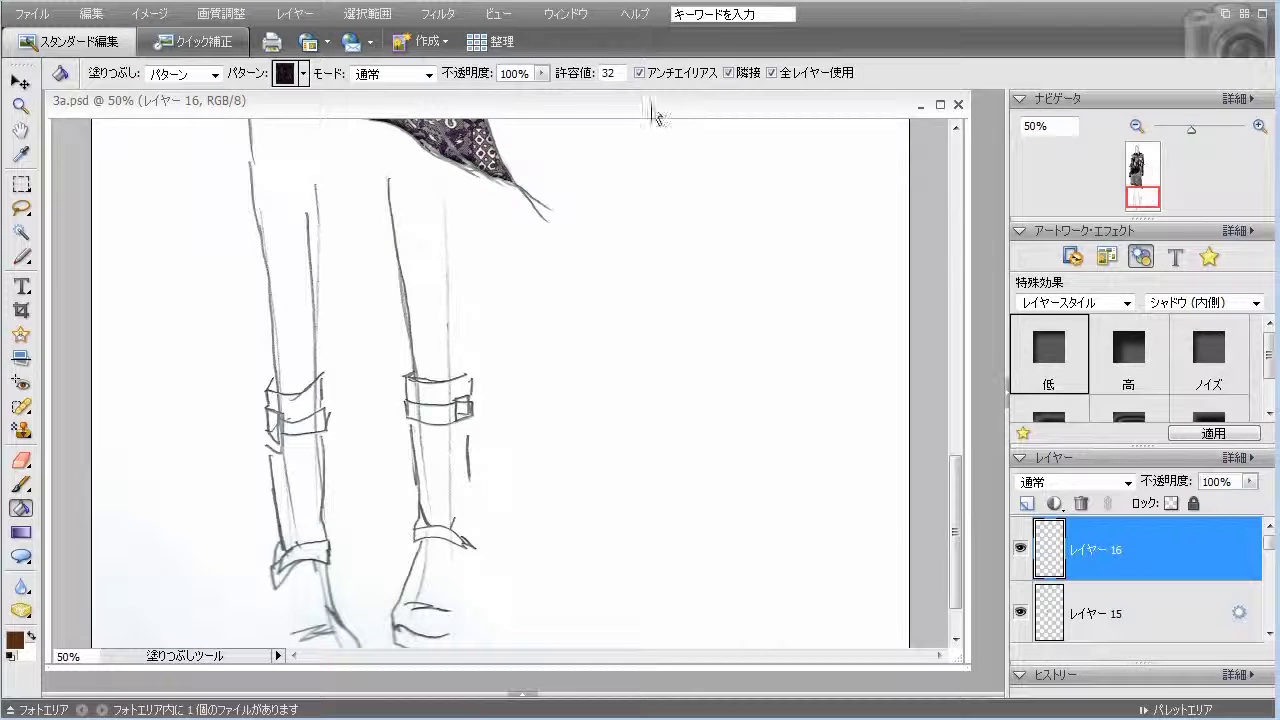
Set the Pattern Stamp to the black textured pattern at 28% opacity.
{"action": "left_click", "coordinate": [20, 430]}
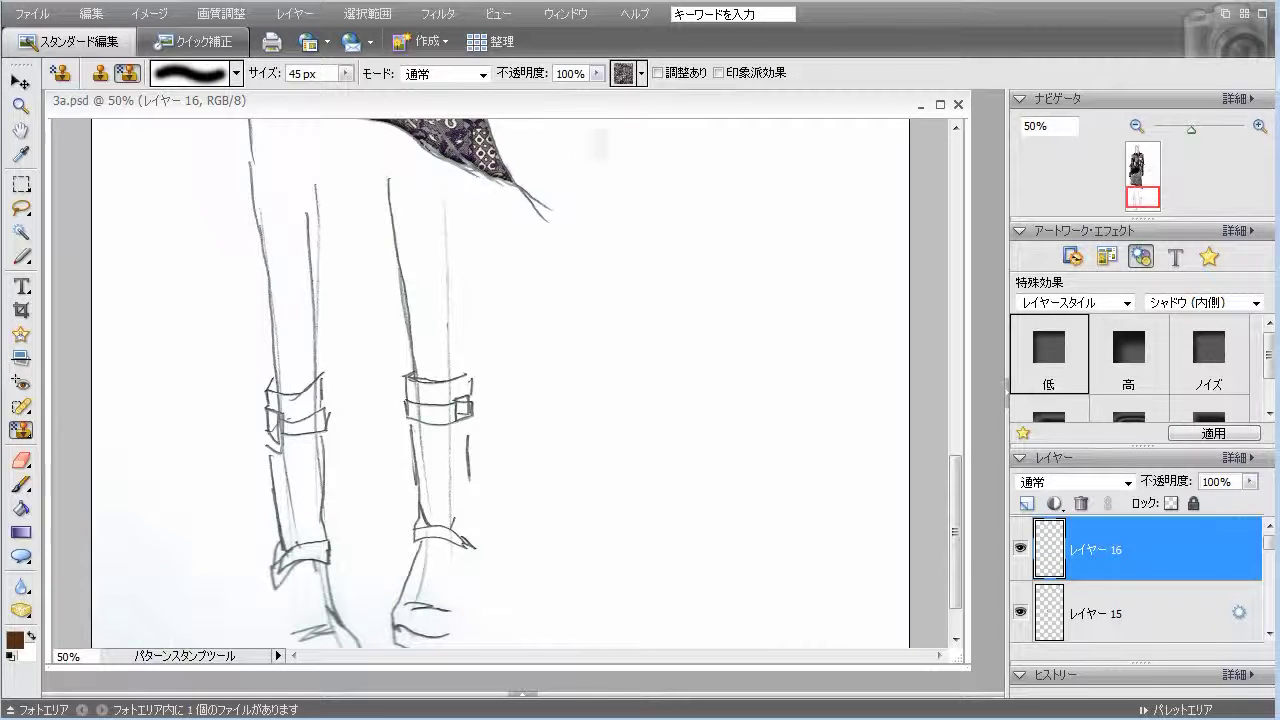
{"action": "left_click", "coordinate": [641, 74]}
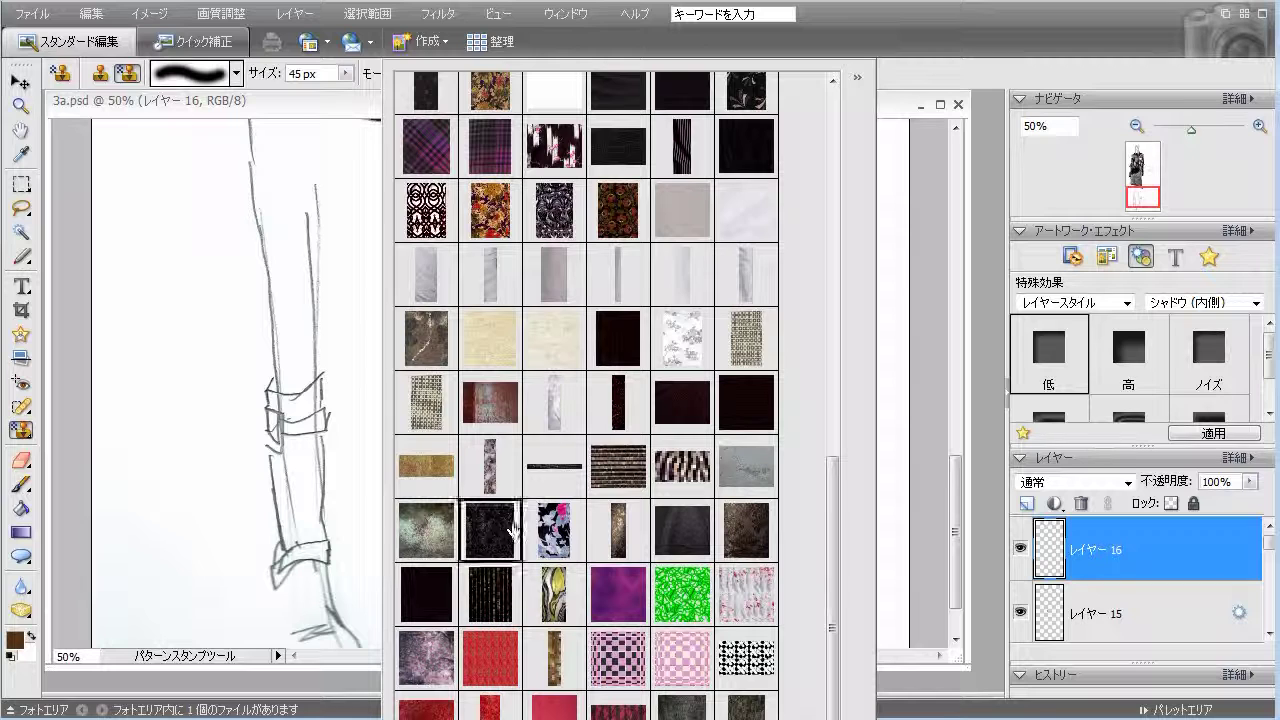
{"action": "left_click", "coordinate": [897, 98]}
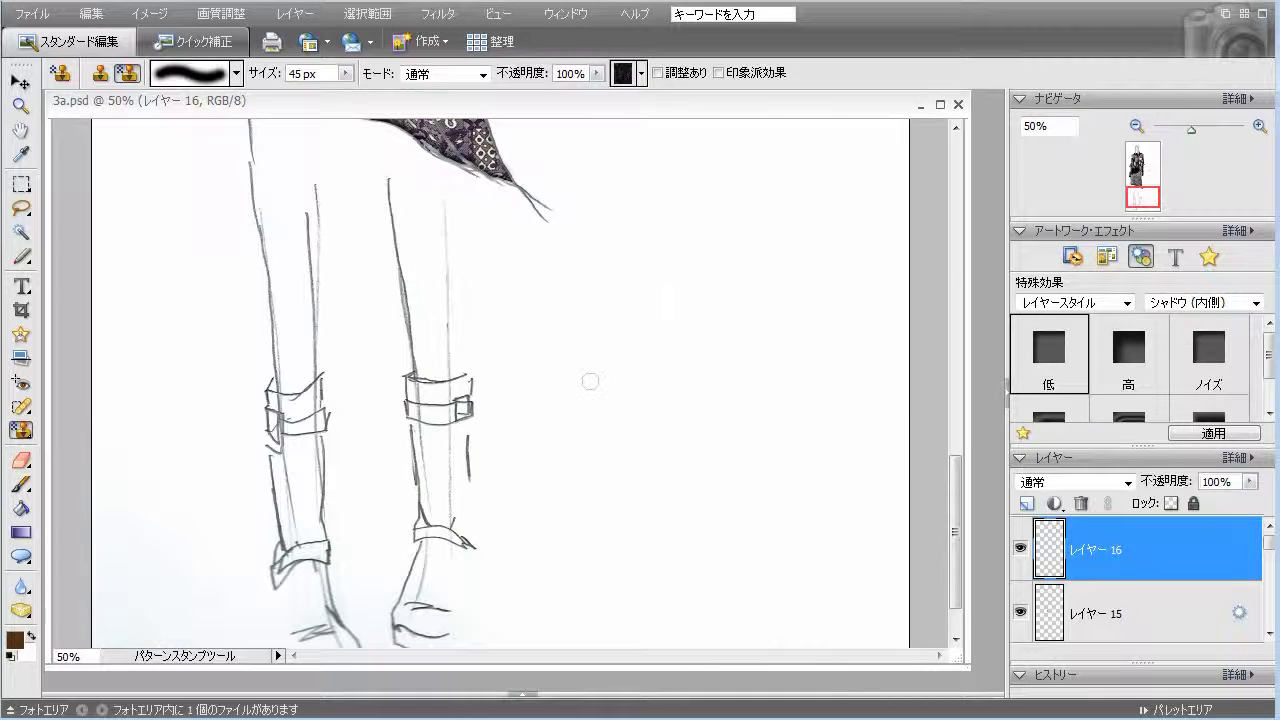
{"action": "left_click", "coordinate": [640, 76]}
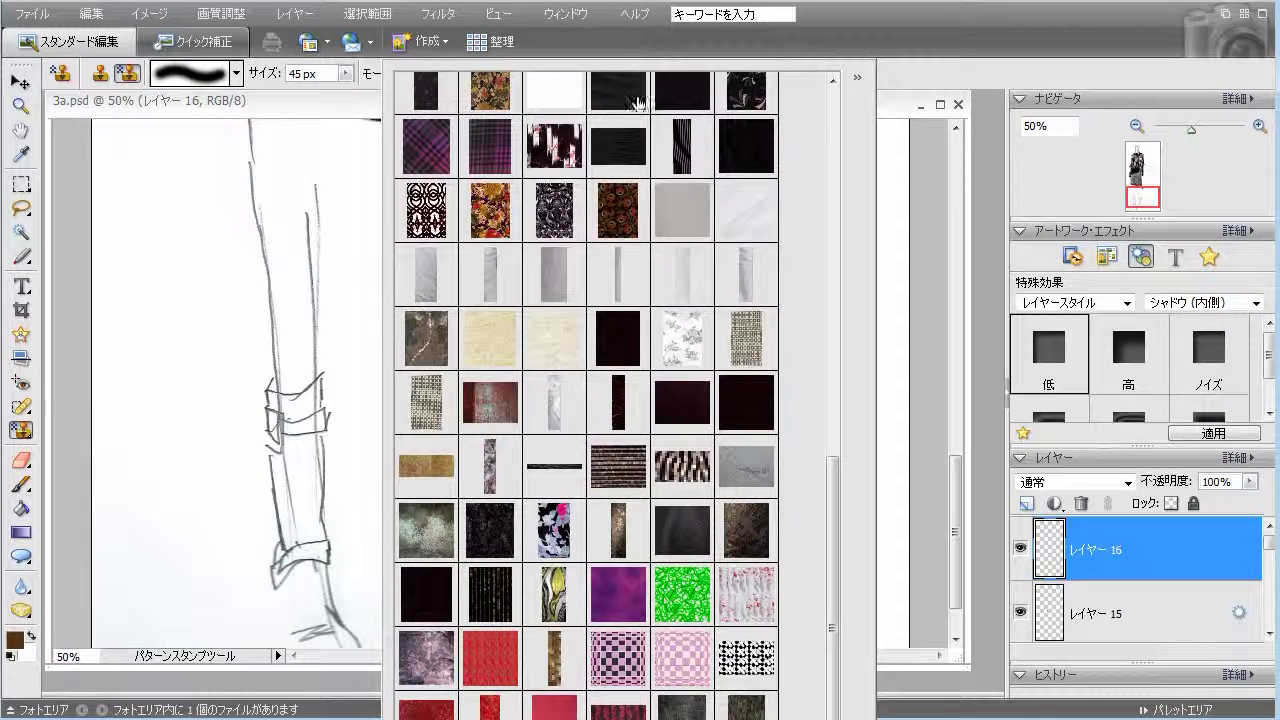
{"action": "left_click", "coordinate": [907, 97]}
{"action": "left_click", "coordinate": [598, 74]}
{"action": "left_click_drag", "start_coordinate": [602, 92], "coordinate": [524, 92]}
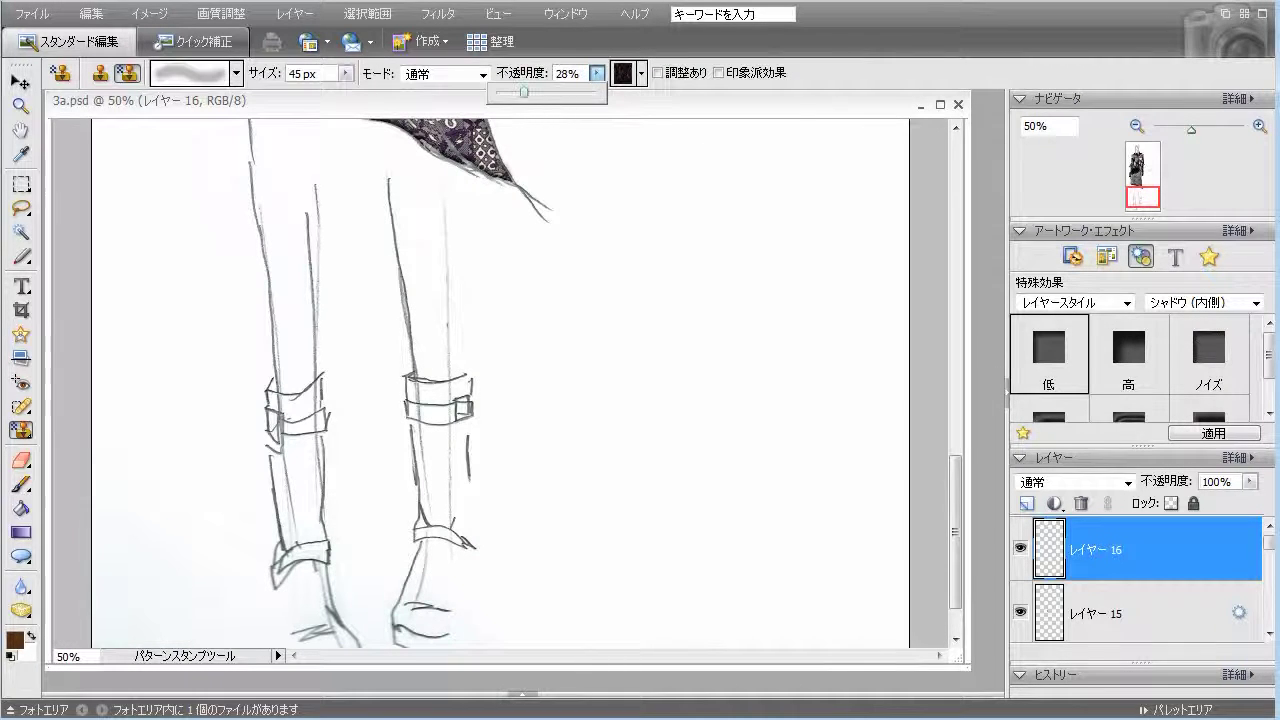
Shade the boots and ankle straps on both legs with the translucent black pattern.
{"action": "mouse_move", "coordinate": [309, 439]}
{"action": "left_mouse_down"}
{"action": "mouse_move", "coordinate": [318, 540]}
{"action": "mouse_move", "coordinate": [314, 470]}
{"action": "mouse_move", "coordinate": [292, 530]}
{"action": "left_mouse_up"}
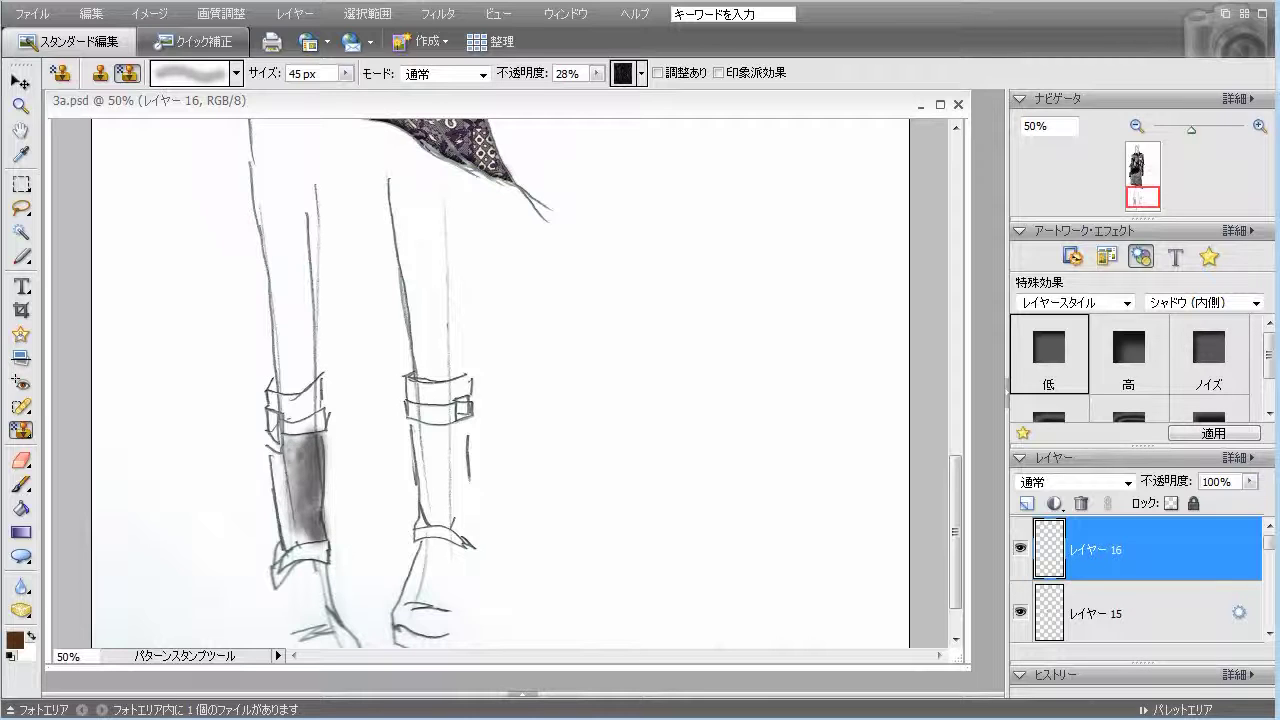
{"action": "left_click_drag", "start_coordinate": [311, 404], "coordinate": [307, 416]}
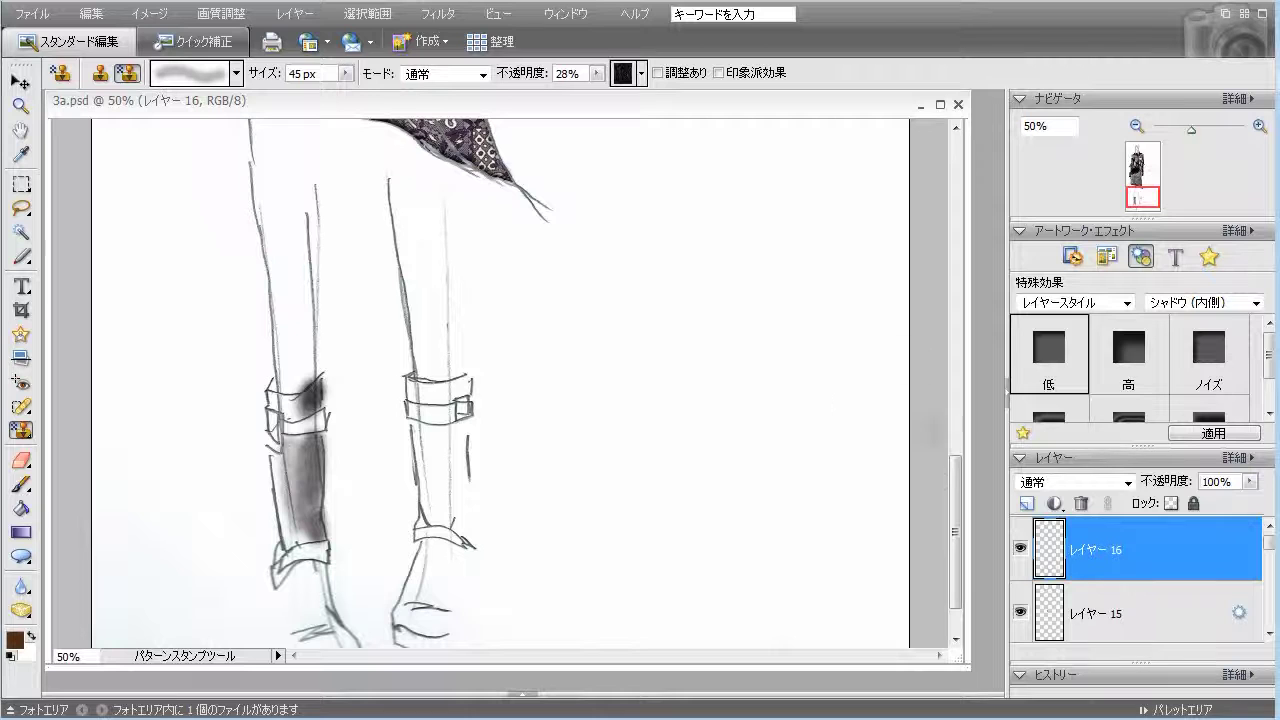
{"action": "left_click_drag", "start_coordinate": [951, 519], "coordinate": [951, 540]}
{"action": "left_click_drag", "start_coordinate": [318, 560], "coordinate": [320, 490]}
{"action": "mouse_move", "coordinate": [305, 535]}
{"action": "left_mouse_down"}
{"action": "mouse_move", "coordinate": [320, 555]}
{"action": "mouse_move", "coordinate": [295, 560]}
{"action": "mouse_move", "coordinate": [330, 555]}
{"action": "mouse_move", "coordinate": [340, 568]}
{"action": "mouse_move", "coordinate": [325, 593]}
{"action": "mouse_move", "coordinate": [304, 515]}
{"action": "left_mouse_up"}
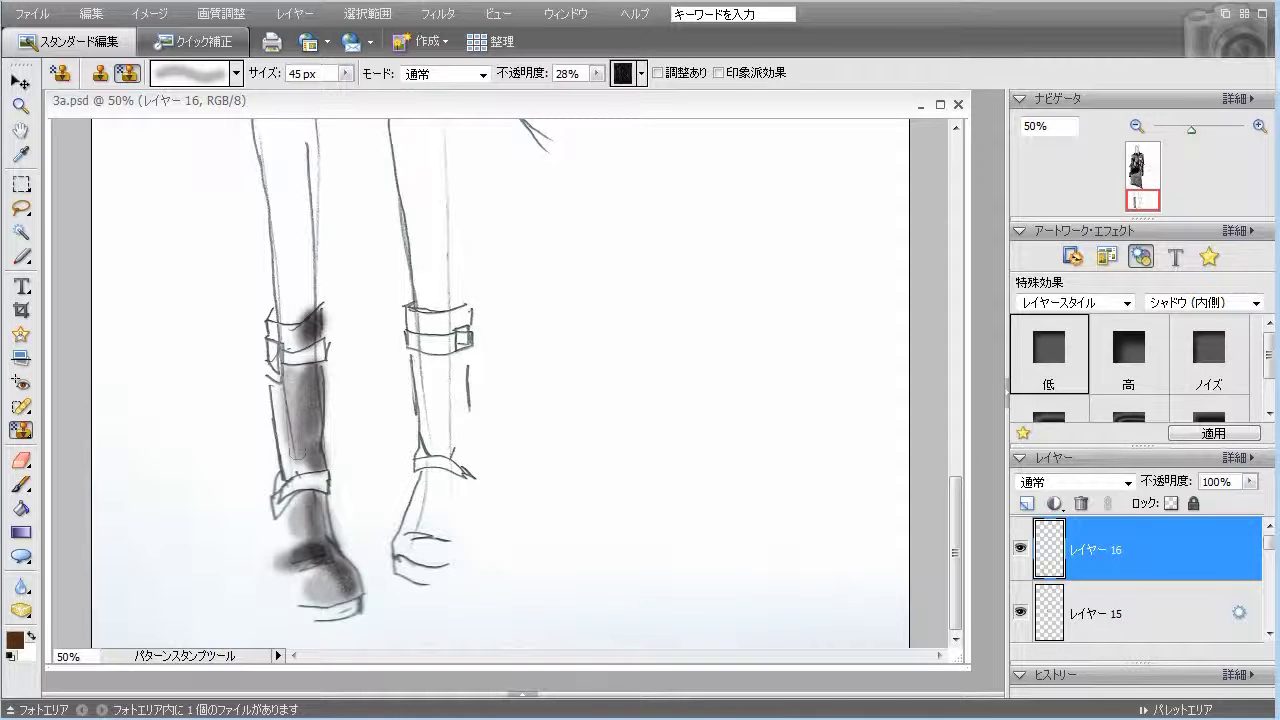
{"action": "mouse_move", "coordinate": [433, 400]}
{"action": "left_mouse_down"}
{"action": "mouse_move", "coordinate": [423, 432]}
{"action": "mouse_move", "coordinate": [419, 388]}
{"action": "mouse_move", "coordinate": [427, 401]}
{"action": "mouse_move", "coordinate": [435, 373]}
{"action": "mouse_move", "coordinate": [435, 450]}
{"action": "mouse_move", "coordinate": [435, 366]}
{"action": "mouse_move", "coordinate": [427, 486]}
{"action": "mouse_move", "coordinate": [405, 534]}
{"action": "mouse_move", "coordinate": [422, 494]}
{"action": "mouse_move", "coordinate": [409, 528]}
{"action": "mouse_move", "coordinate": [420, 501]}
{"action": "mouse_move", "coordinate": [432, 556]}
{"action": "left_mouse_up"}
{"action": "mouse_move", "coordinate": [418, 324]}
{"action": "left_mouse_down"}
{"action": "mouse_move", "coordinate": [442, 318]}
{"action": "mouse_move", "coordinate": [458, 410]}
{"action": "mouse_move", "coordinate": [466, 392]}
{"action": "left_mouse_up"}
Apply the low (低) drop shadow style to レイヤー 1.
{"action": "left_click_drag", "start_coordinate": [952, 573], "coordinate": [1008, 280]}
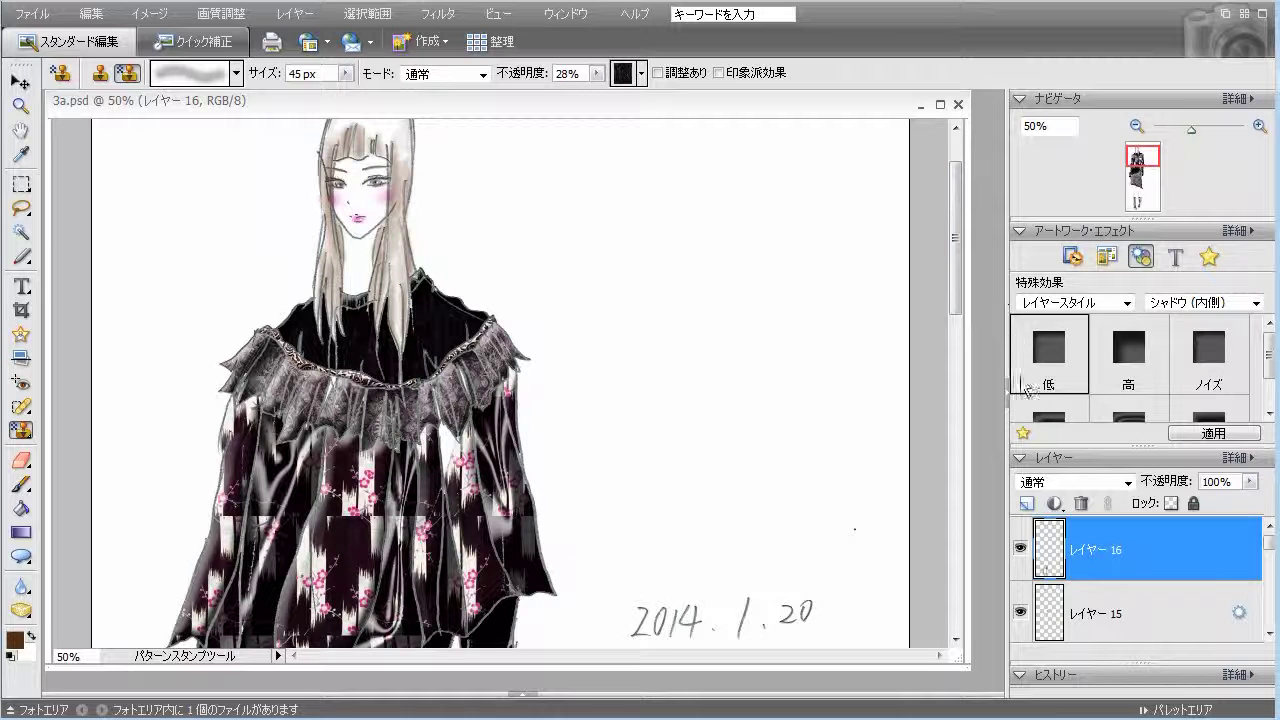
{"action": "scroll", "coordinate": [1216, 606], "scroll_direction": "down", "scroll_amount": 10}
{"action": "left_click", "coordinate": [1180, 566]}
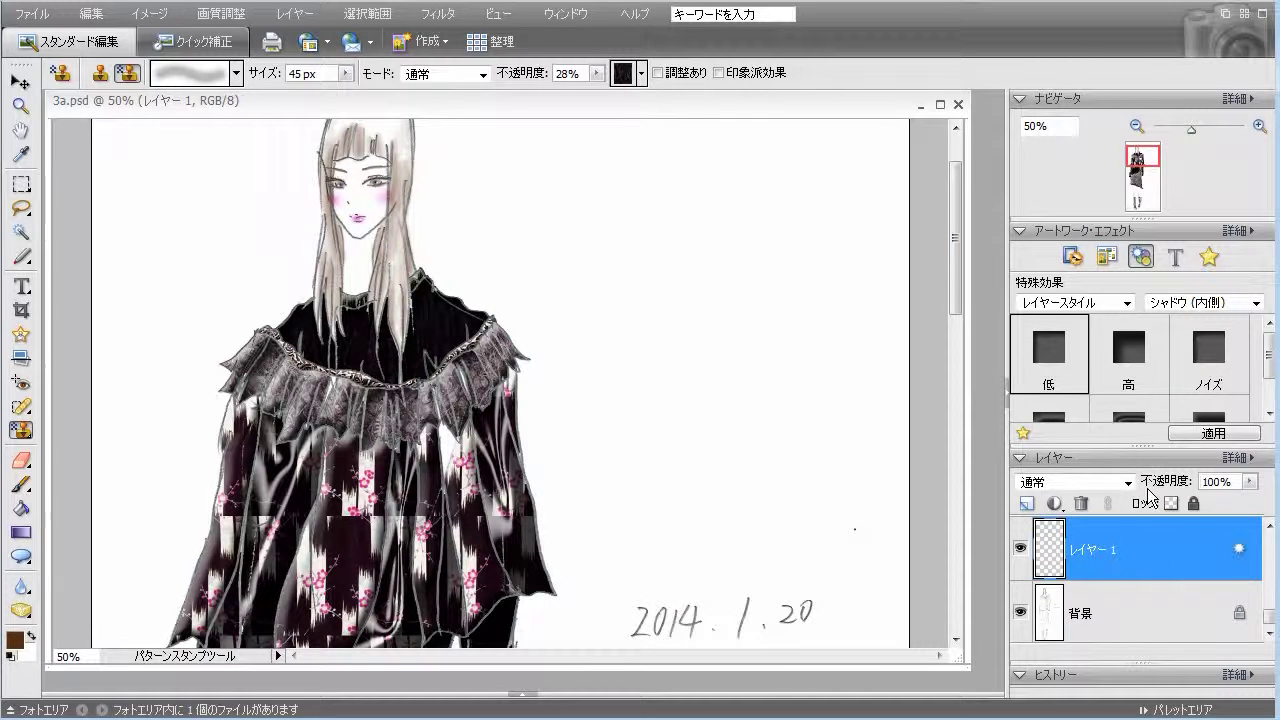
{"action": "left_click", "coordinate": [1183, 303]}
{"action": "left_click", "coordinate": [1175, 240]}
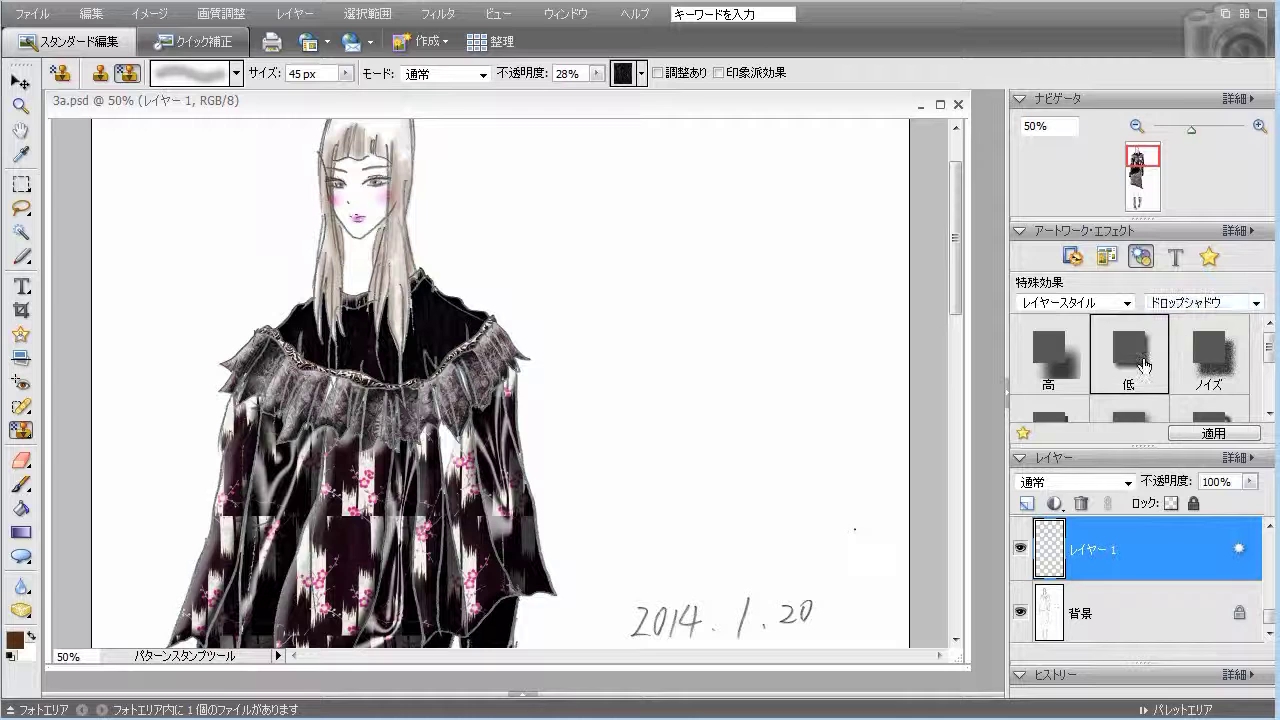
{"action": "left_click_drag", "start_coordinate": [1144, 358], "coordinate": [1120, 582]}
Apply the low (低) drop shadow style to レイヤー 2, レイヤー 3 and レイヤー 4 in turn.
{"action": "left_click", "coordinate": [1118, 565]}
{"action": "double_click", "coordinate": [1129, 365]}
{"action": "left_click_drag", "start_coordinate": [954, 229], "coordinate": [954, 261]}
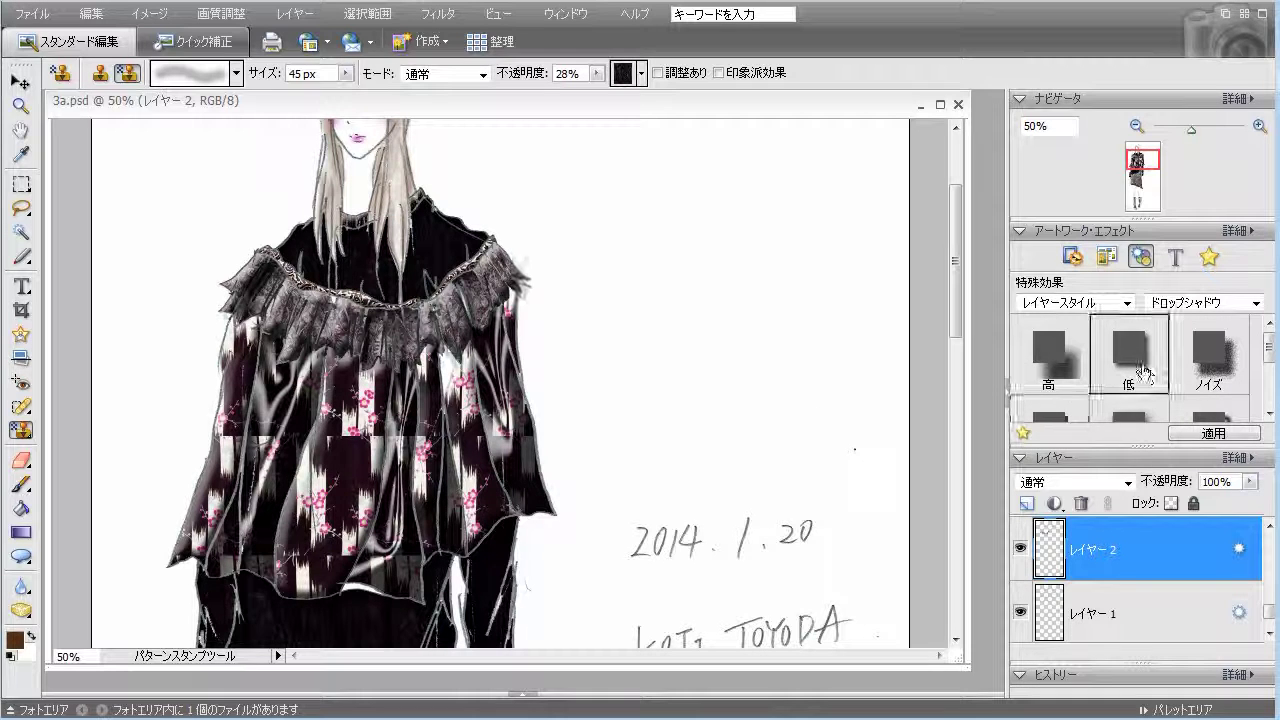
{"action": "scroll", "coordinate": [1144, 557], "scroll_direction": "up", "scroll_amount": 1}
{"action": "left_click", "coordinate": [1134, 550]}
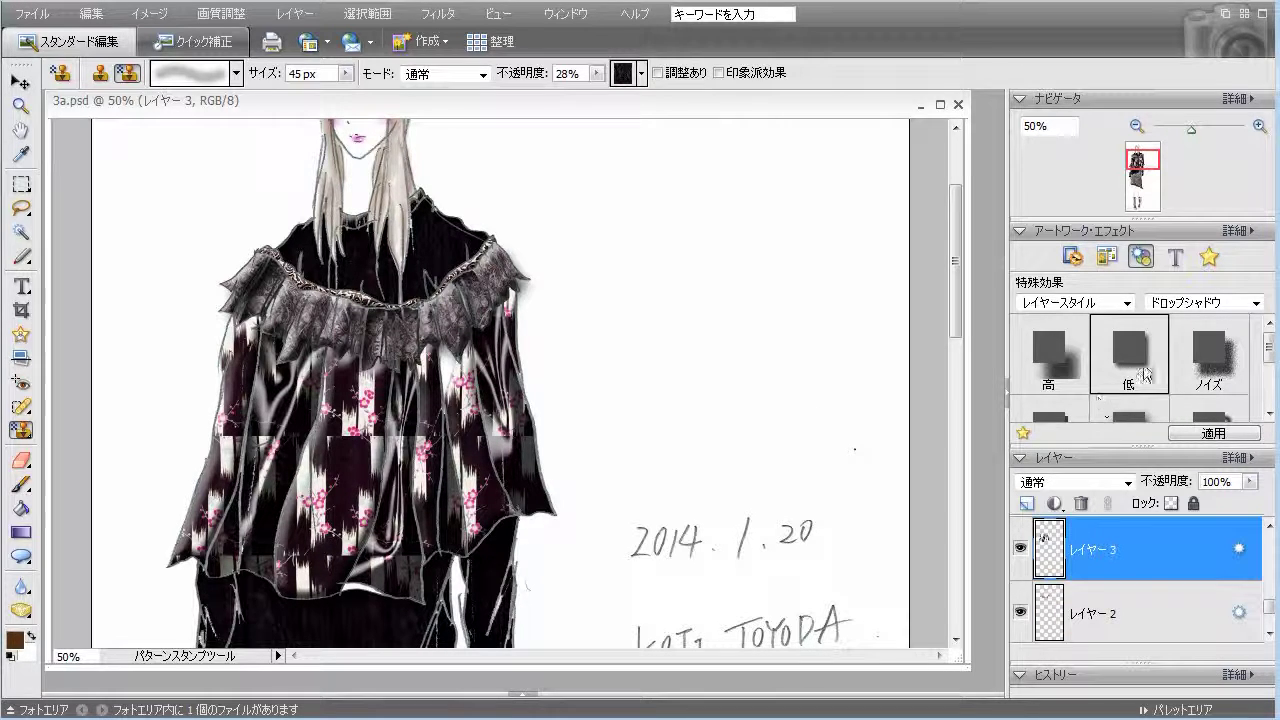
{"action": "left_click_drag", "start_coordinate": [1133, 549], "coordinate": [1133, 551]}
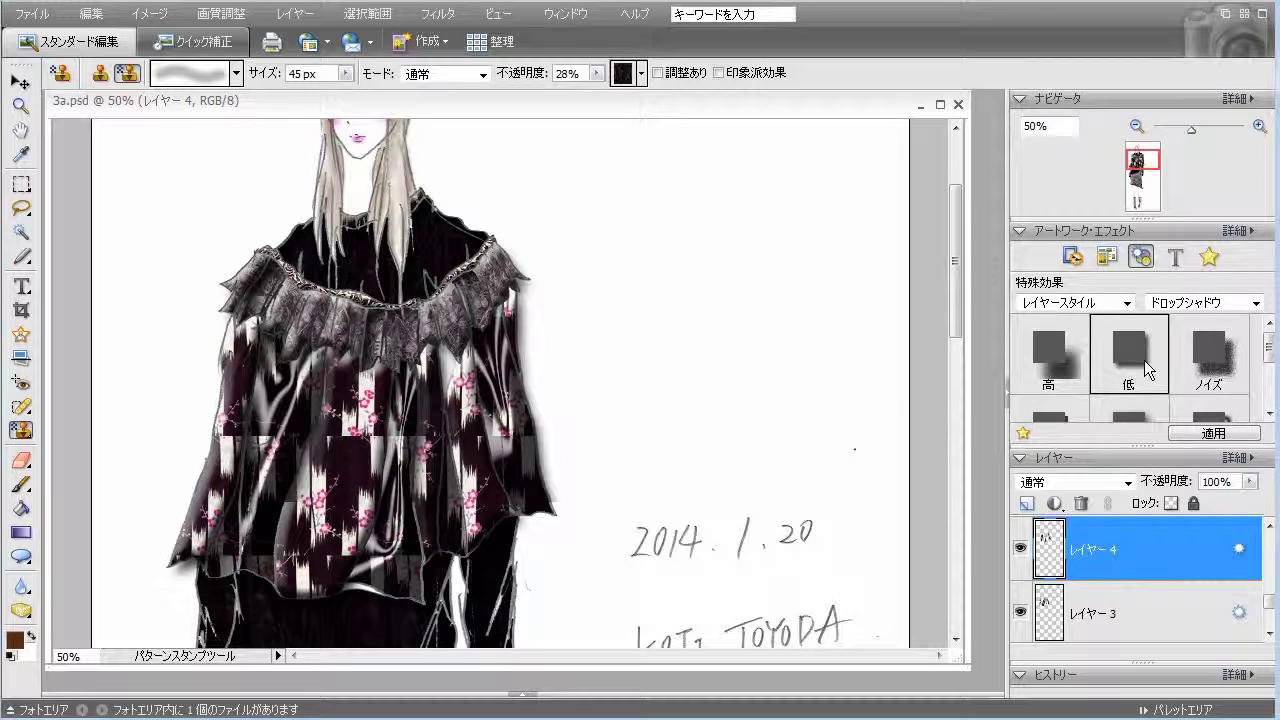
Apply the low (低) drop shadow style to レイヤー 5, レイヤー 6 and レイヤー 7 in turn.
{"action": "scroll", "coordinate": [823, 414], "scroll_direction": "down", "scroll_amount": 3}
{"action": "scroll", "coordinate": [1133, 611], "scroll_direction": "up", "scroll_amount": 1}
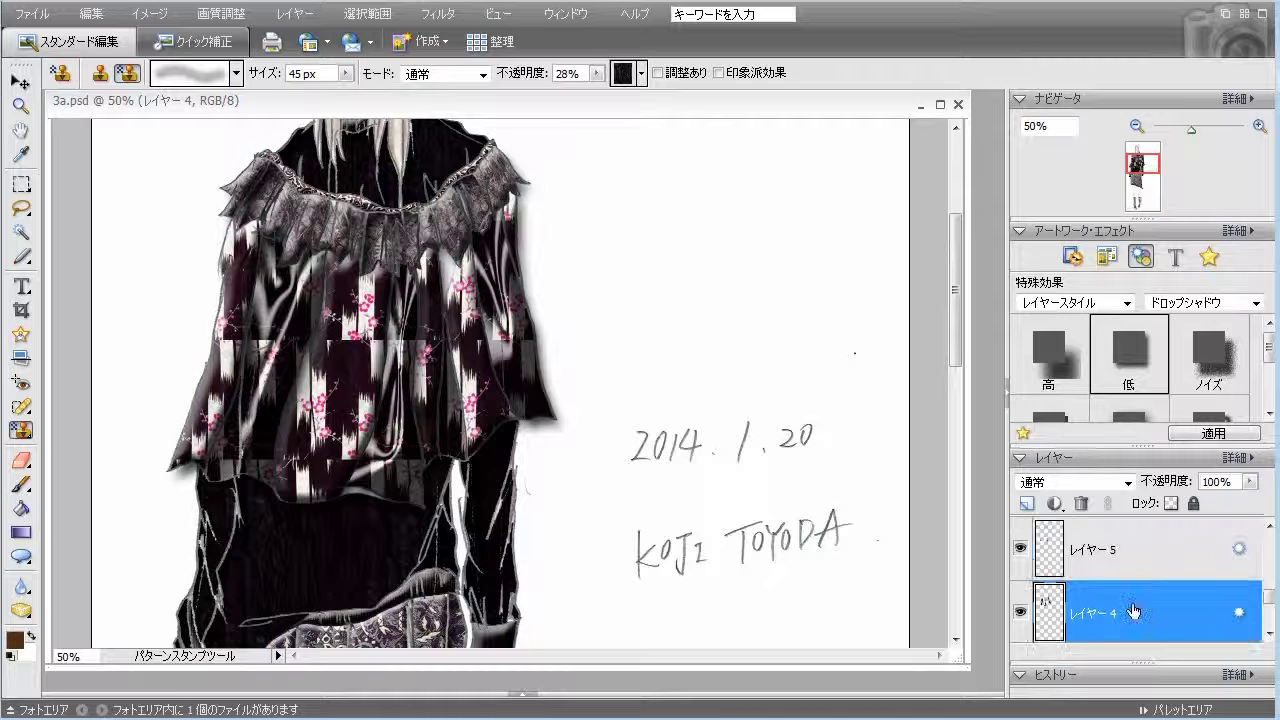
{"action": "left_click", "coordinate": [1128, 567]}
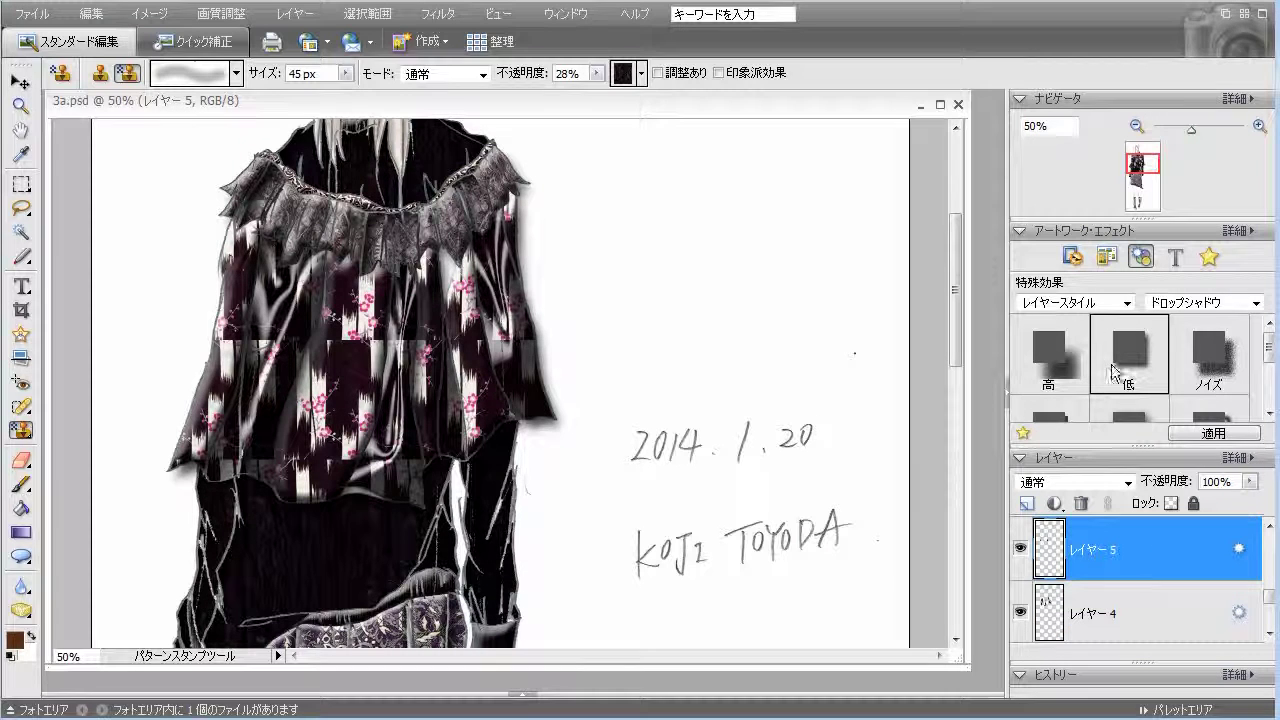
{"action": "left_click_drag", "start_coordinate": [1111, 364], "coordinate": [1150, 566]}
{"action": "left_click", "coordinate": [1151, 557]}
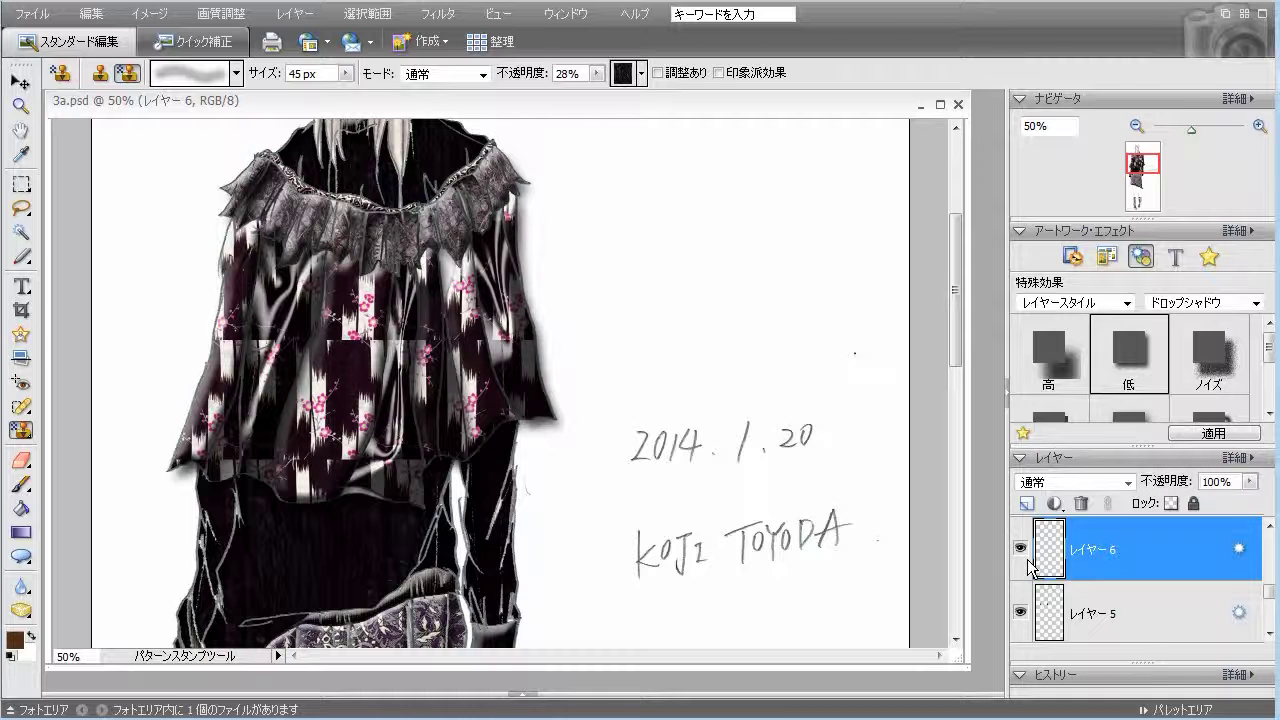
{"action": "left_click_drag", "start_coordinate": [1148, 358], "coordinate": [1131, 560]}
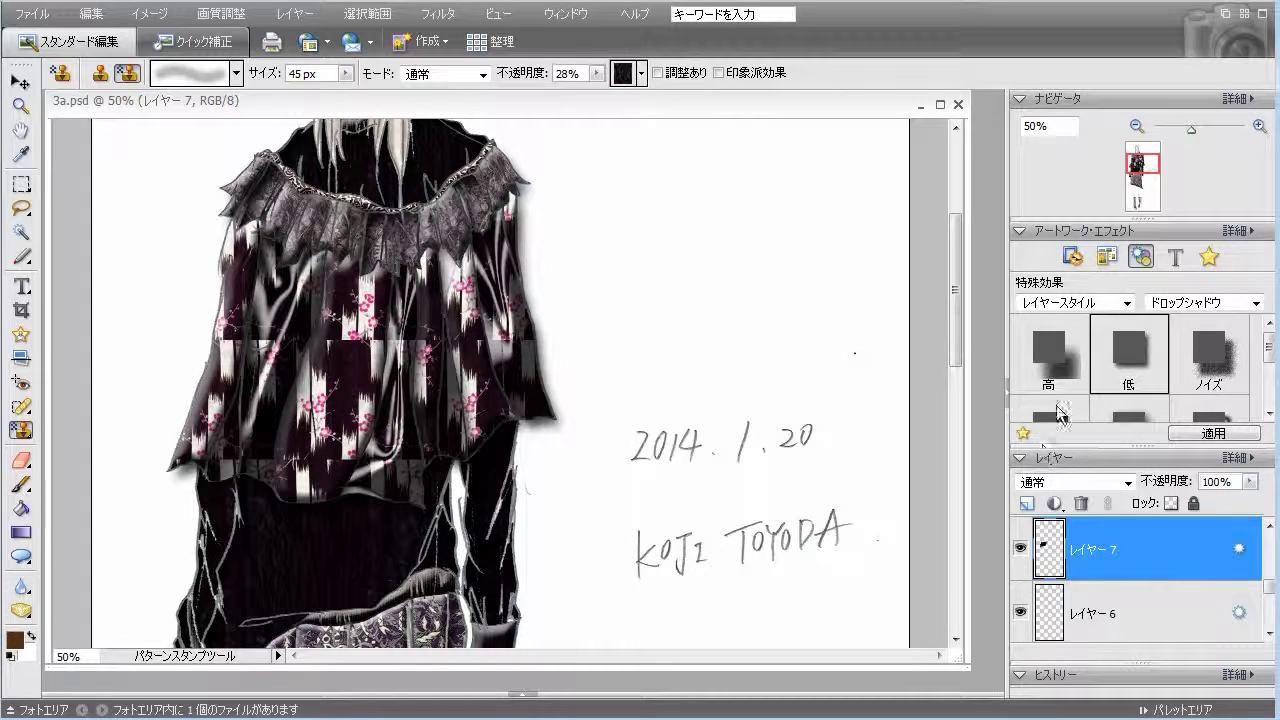
{"action": "left_click_drag", "start_coordinate": [1130, 360], "coordinate": [1101, 567]}
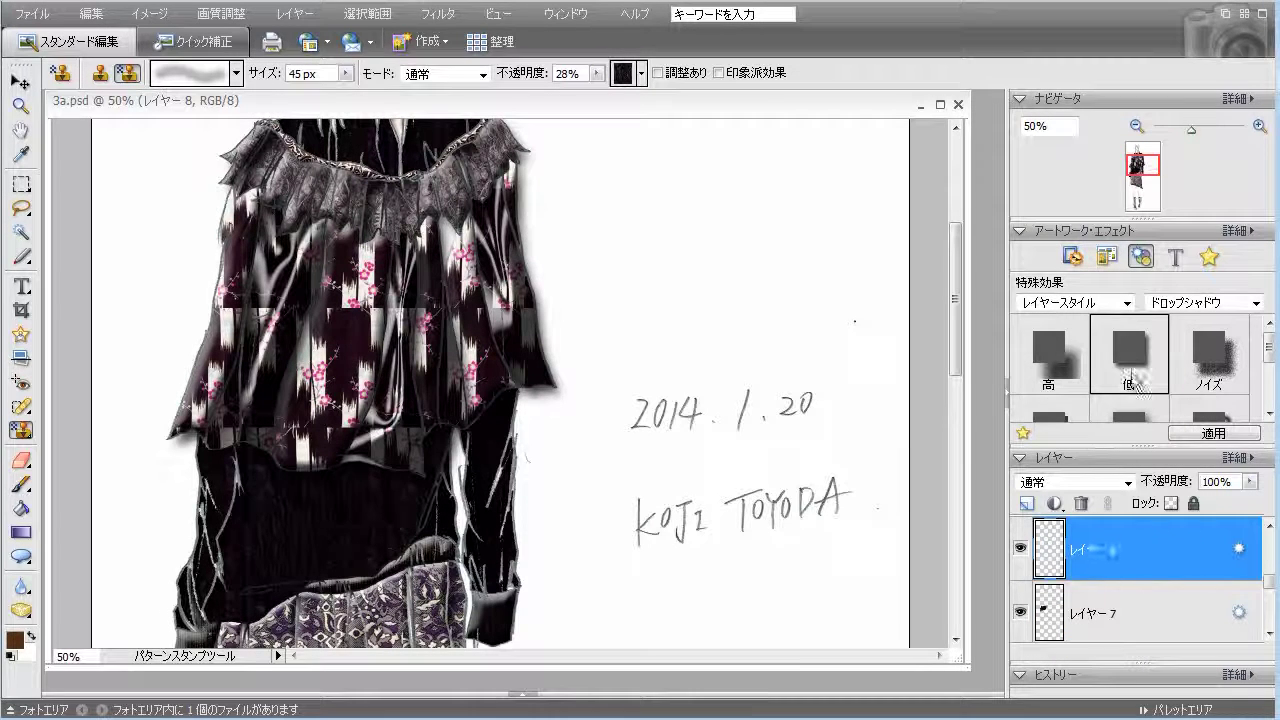
Apply the low (低) drop shadow style to レイヤー 8 and レイヤー 9.
{"action": "scroll", "coordinate": [804, 377], "scroll_direction": "down", "scroll_amount": 3}
{"action": "scroll", "coordinate": [804, 377], "scroll_direction": "up", "scroll_amount": 3}
{"action": "scroll", "coordinate": [1097, 552], "scroll_direction": "up", "scroll_amount": 1}
{"action": "left_click", "coordinate": [1088, 549]}
{"action": "double_click", "coordinate": [1120, 350]}
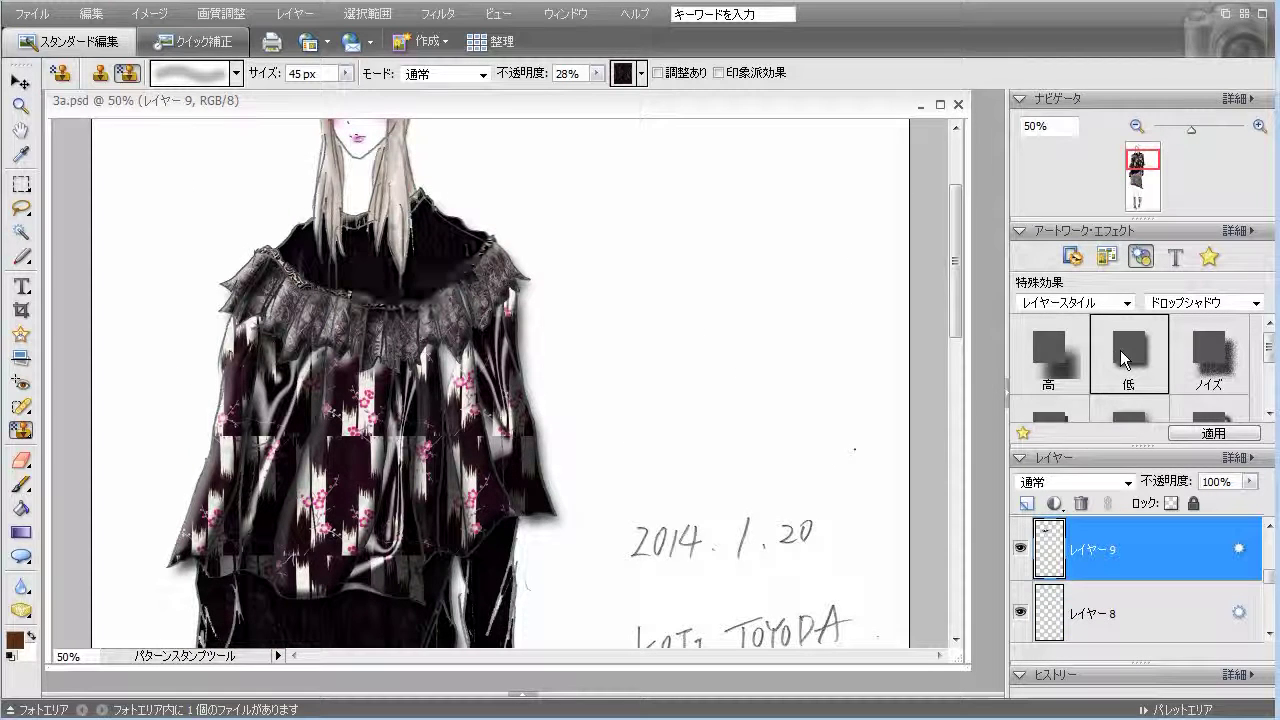
Apply the low (低) drop shadow style to レイヤー 10, レイヤー 11 and レイヤー 12 in turn.
{"action": "mouse_move", "coordinate": [1108, 560]}
{"action": "left_mouse_down"}
{"action": "mouse_move", "coordinate": [1108, 663]}
{"action": "mouse_move", "coordinate": [1113, 573]}
{"action": "left_mouse_up"}
{"action": "scroll", "coordinate": [1113, 573], "scroll_direction": "up", "scroll_amount": 7}
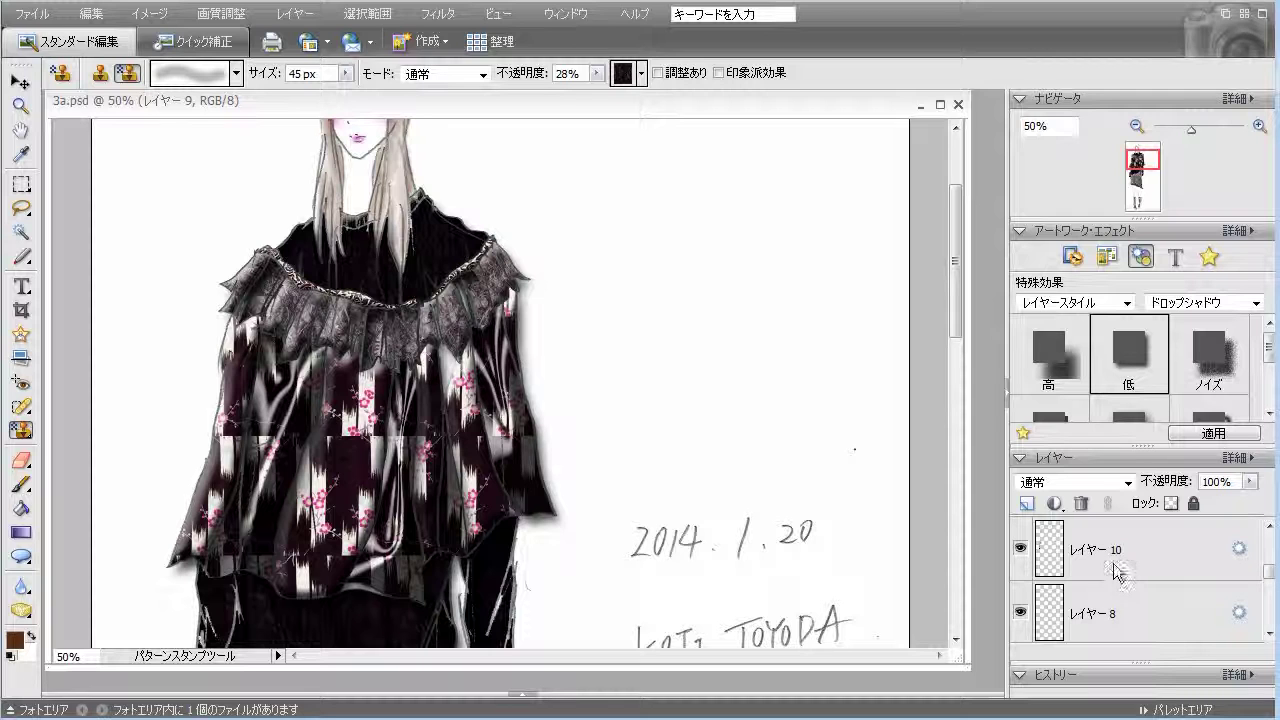
{"action": "left_click", "coordinate": [1115, 545]}
{"action": "scroll", "coordinate": [880, 469], "scroll_direction": "down", "scroll_amount": 3}
{"action": "scroll", "coordinate": [880, 469], "scroll_direction": "down", "scroll_amount": 1}
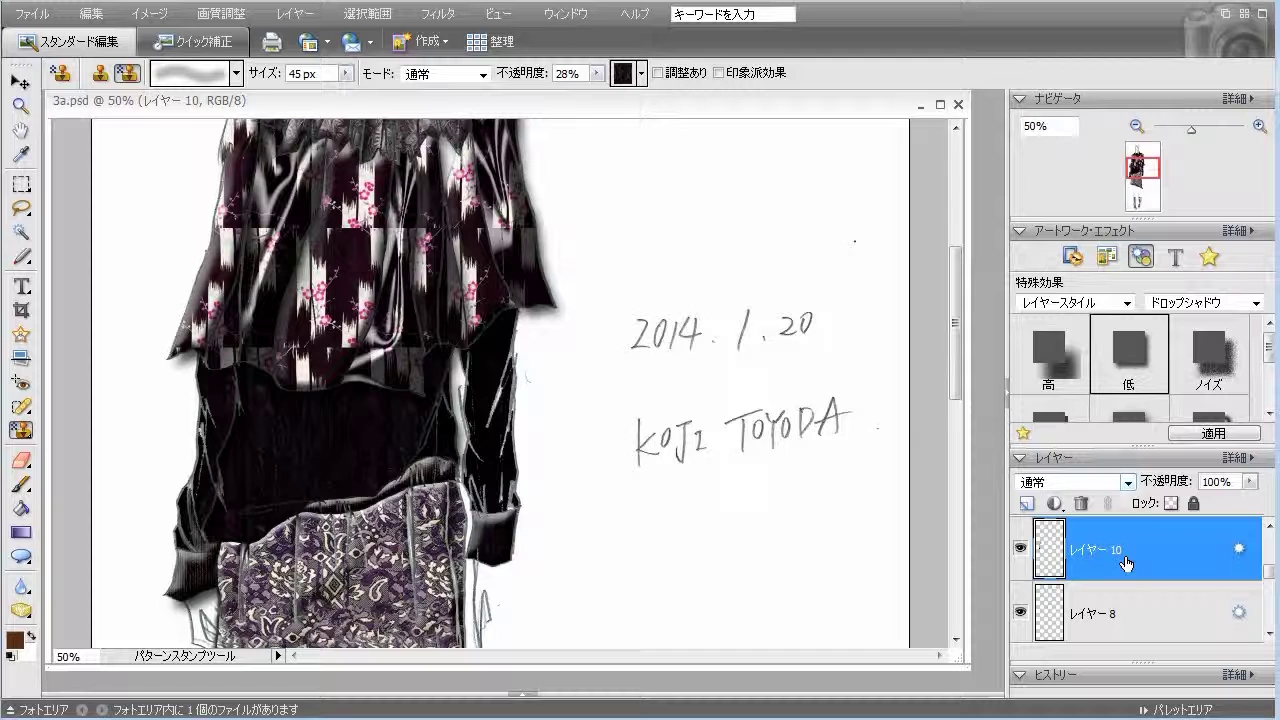
{"action": "left_click_drag", "start_coordinate": [1120, 643], "coordinate": [1124, 592]}
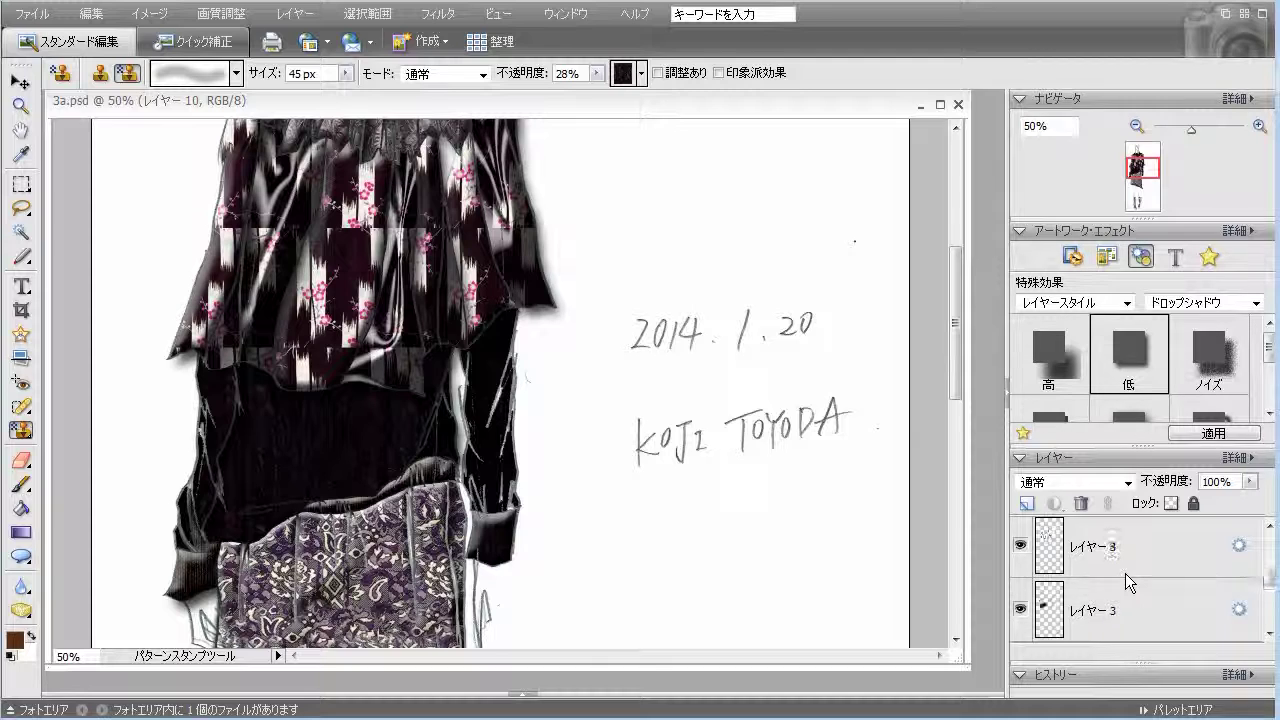
{"action": "mouse_move", "coordinate": [1123, 594]}
{"action": "left_mouse_down"}
{"action": "mouse_move", "coordinate": [1119, 648]}
{"action": "mouse_move", "coordinate": [1127, 584]}
{"action": "left_mouse_up"}
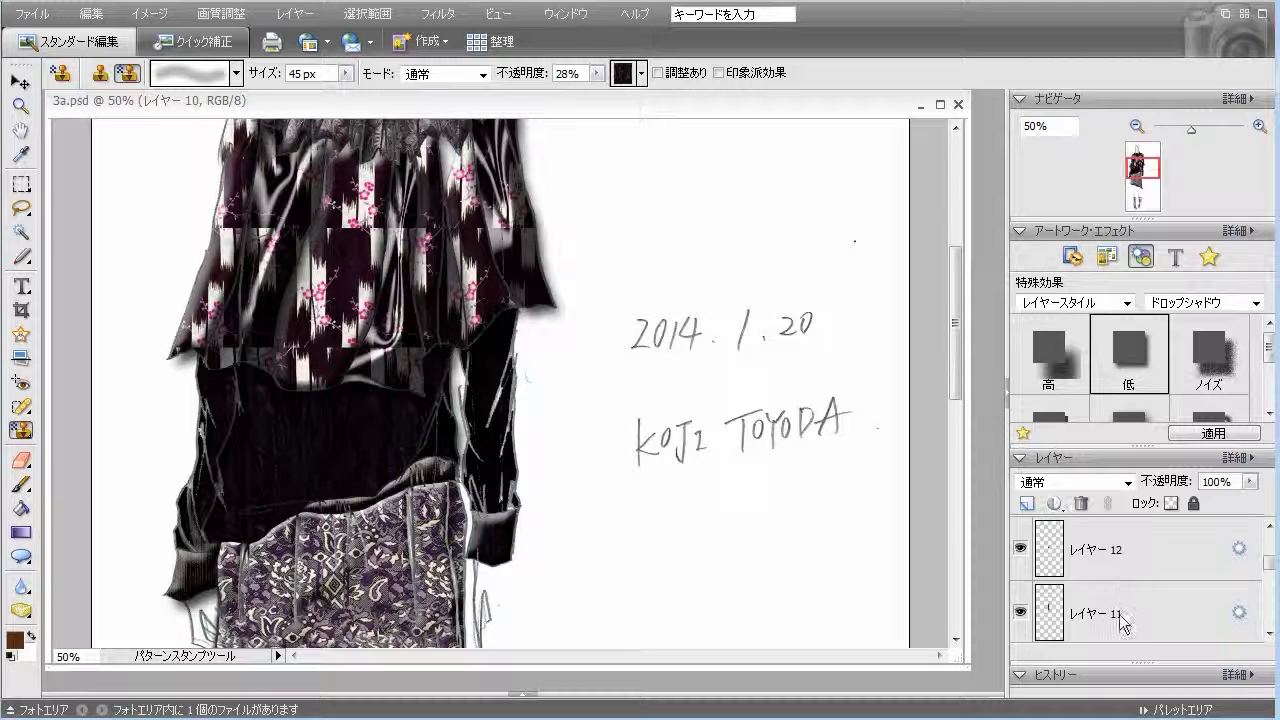
{"action": "left_click", "coordinate": [1120, 622]}
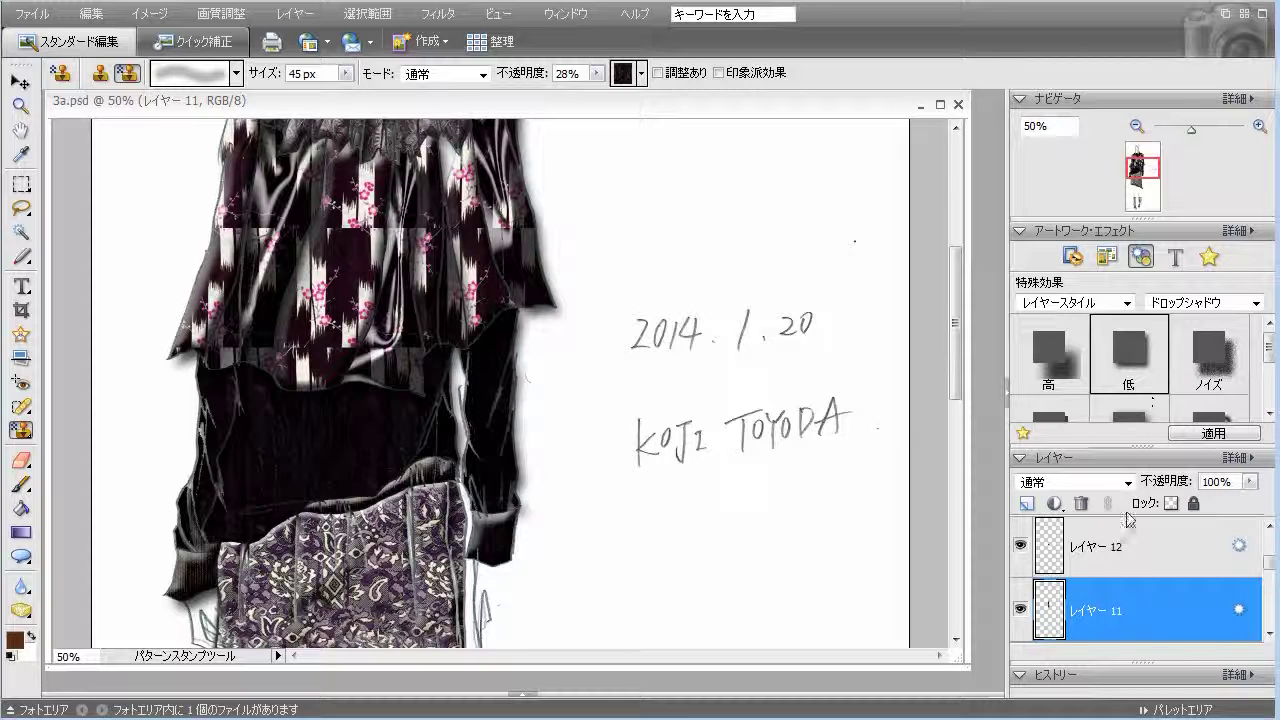
{"action": "left_click", "coordinate": [1107, 561]}
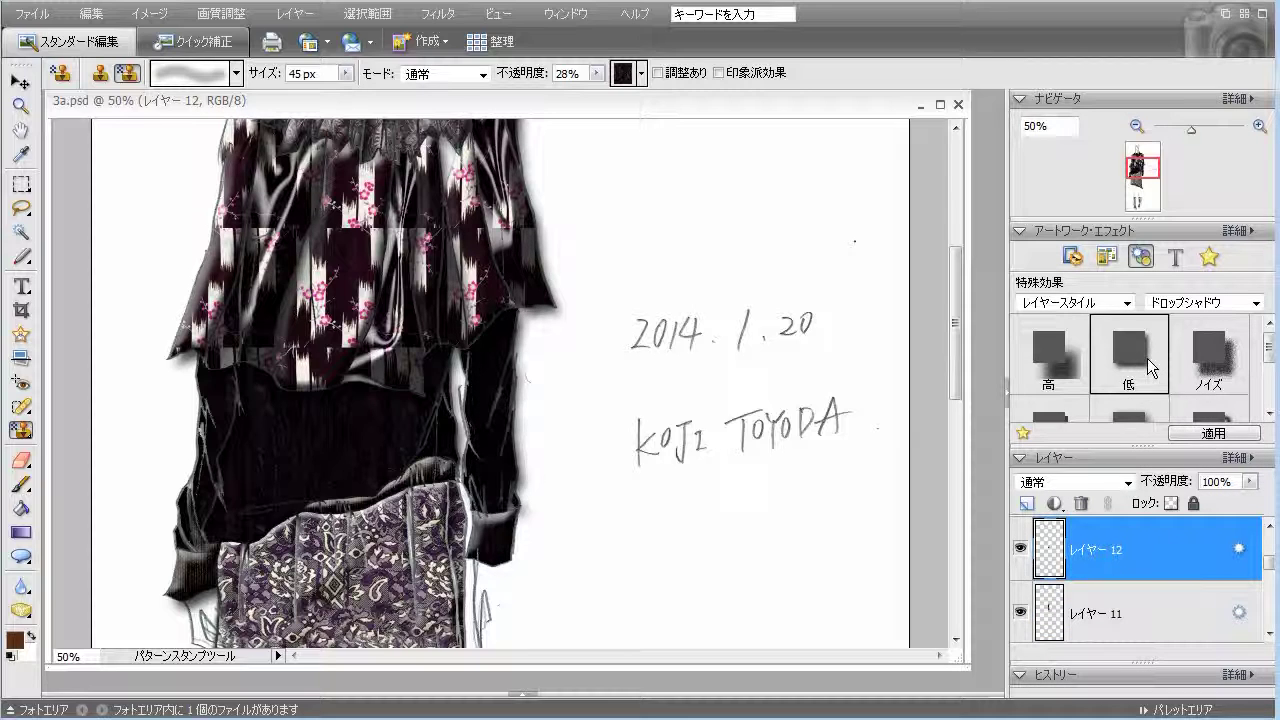
{"action": "scroll", "coordinate": [1108, 562], "scroll_direction": "up", "scroll_amount": 1}
Apply the low (低) drop shadow style to レイヤー 13 and the paisley skirt on レイヤー 14.
{"action": "left_click_drag", "start_coordinate": [1109, 590], "coordinate": [1116, 553]}
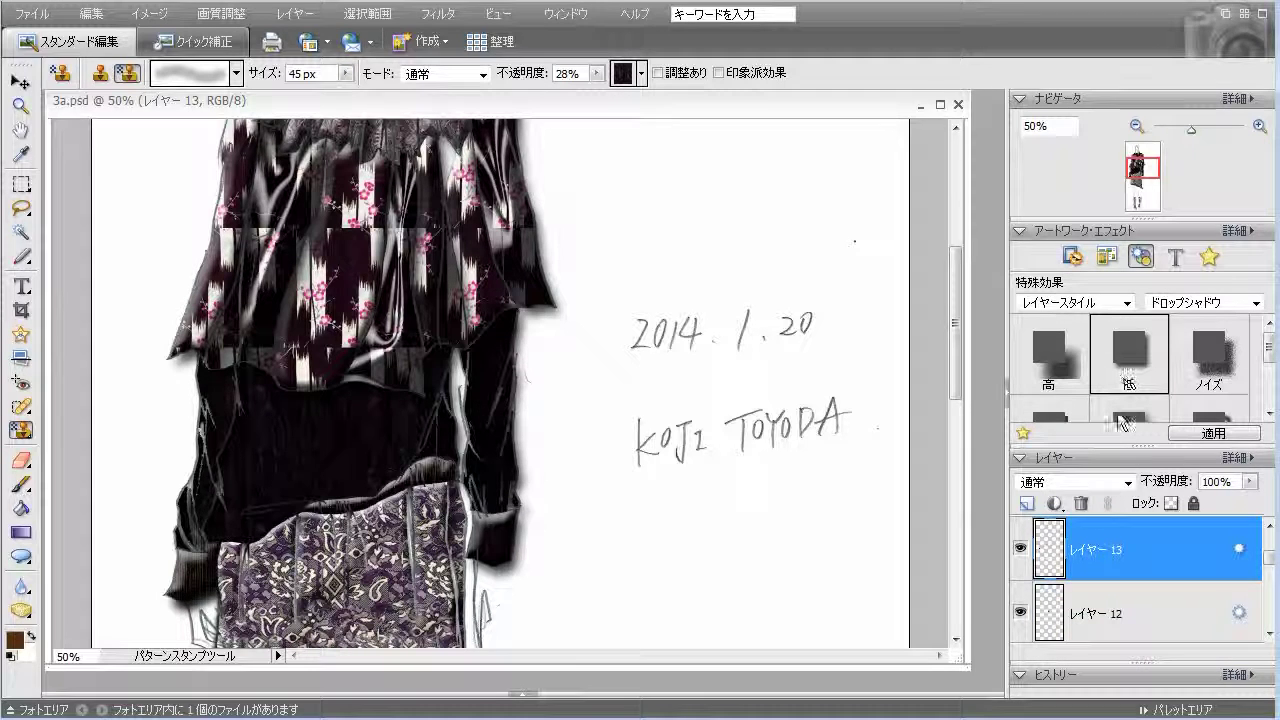
{"action": "scroll", "coordinate": [1111, 557], "scroll_direction": "up", "scroll_amount": 1}
{"action": "left_click", "coordinate": [1111, 556]}
{"action": "scroll", "coordinate": [858, 429], "scroll_direction": "down", "scroll_amount": 2}
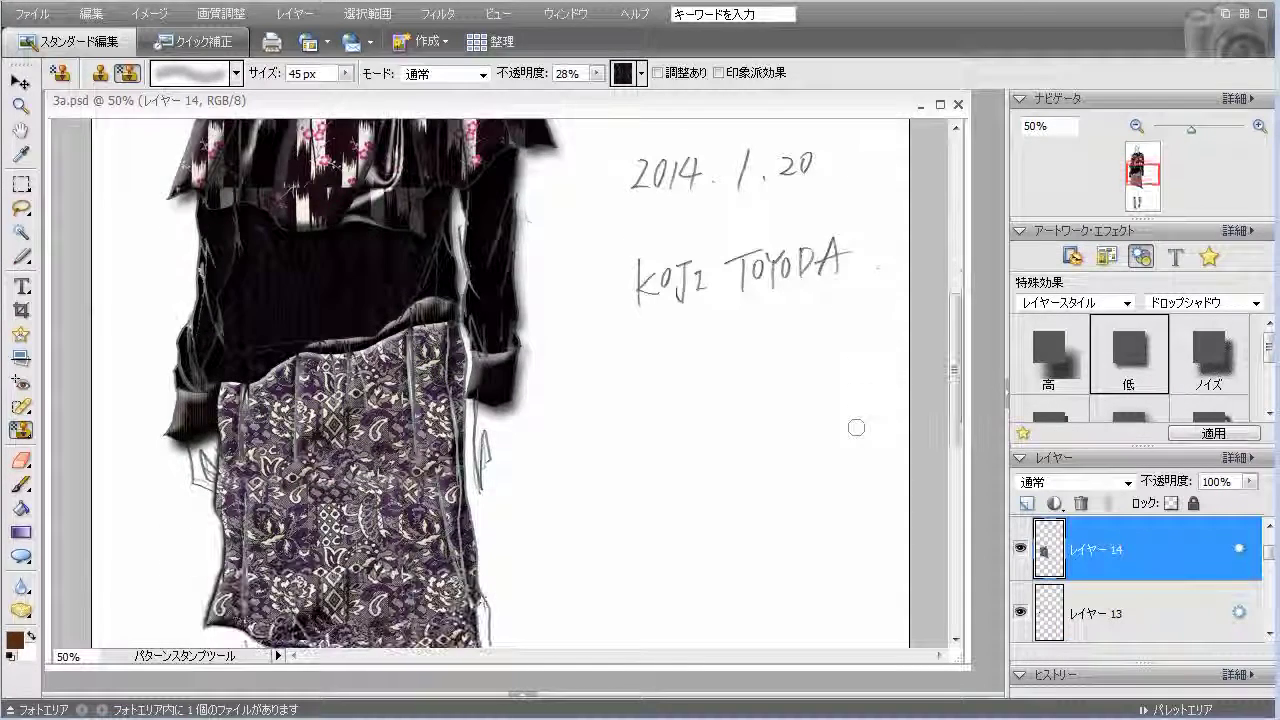
{"action": "scroll", "coordinate": [856, 428], "scroll_direction": "down", "scroll_amount": 1}
{"action": "double_click", "coordinate": [1151, 339]}
Apply the low (低) drop shadow style to レイヤー 15 and レイヤー 16.
{"action": "scroll", "coordinate": [1126, 583], "scroll_direction": "down", "scroll_amount": 2}
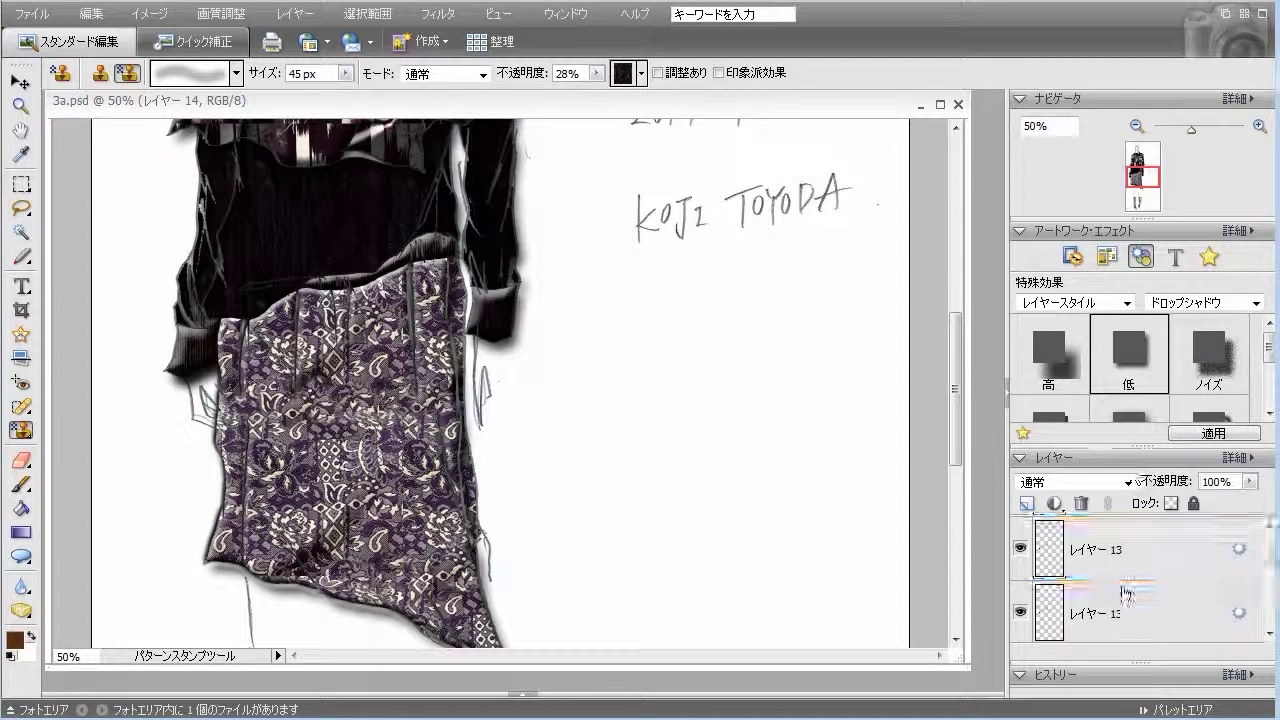
{"action": "scroll", "coordinate": [1123, 578], "scroll_direction": "up", "scroll_amount": 4}
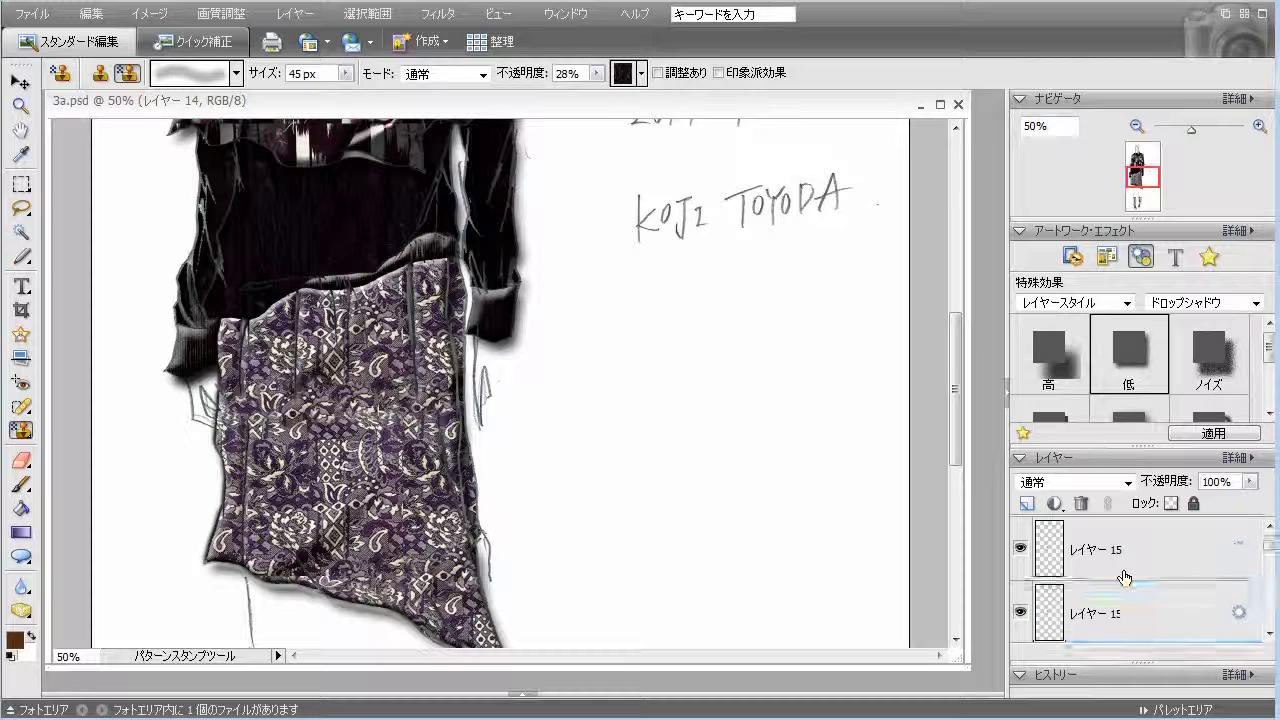
{"action": "left_click", "coordinate": [1123, 608]}
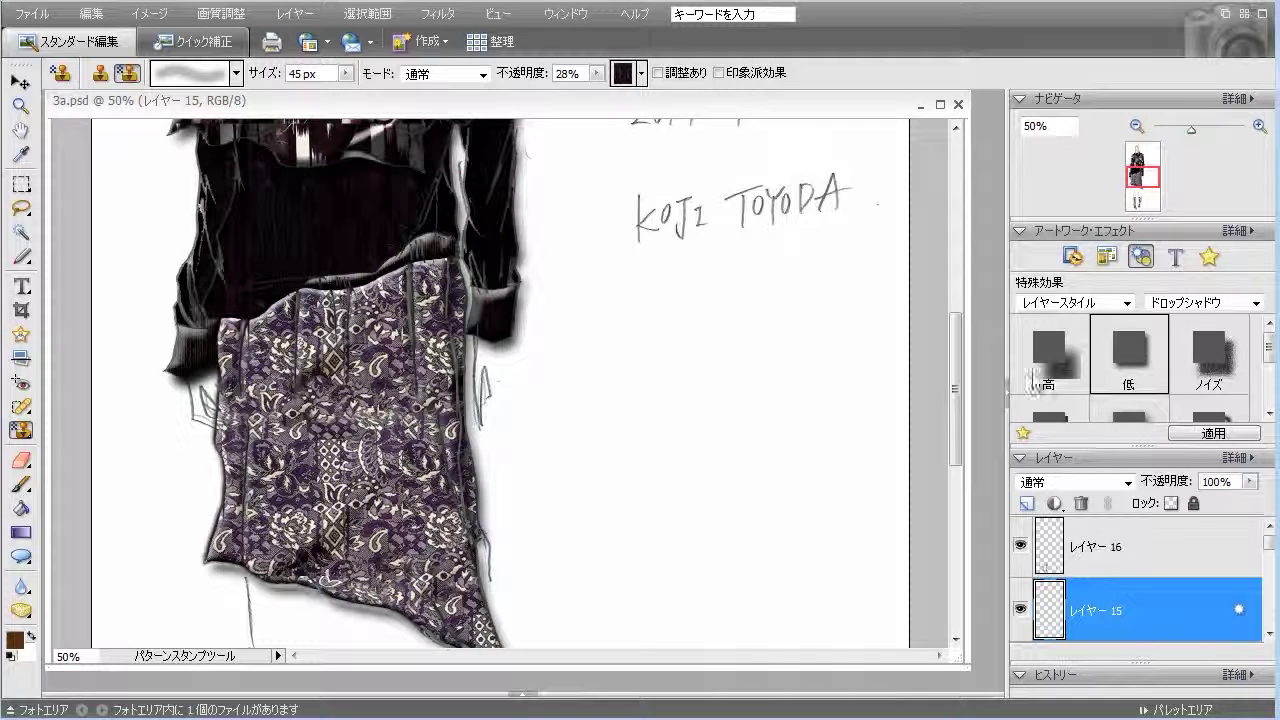
{"action": "scroll", "coordinate": [903, 434], "scroll_direction": "down", "scroll_amount": 5}
{"action": "left_click", "coordinate": [1100, 547]}
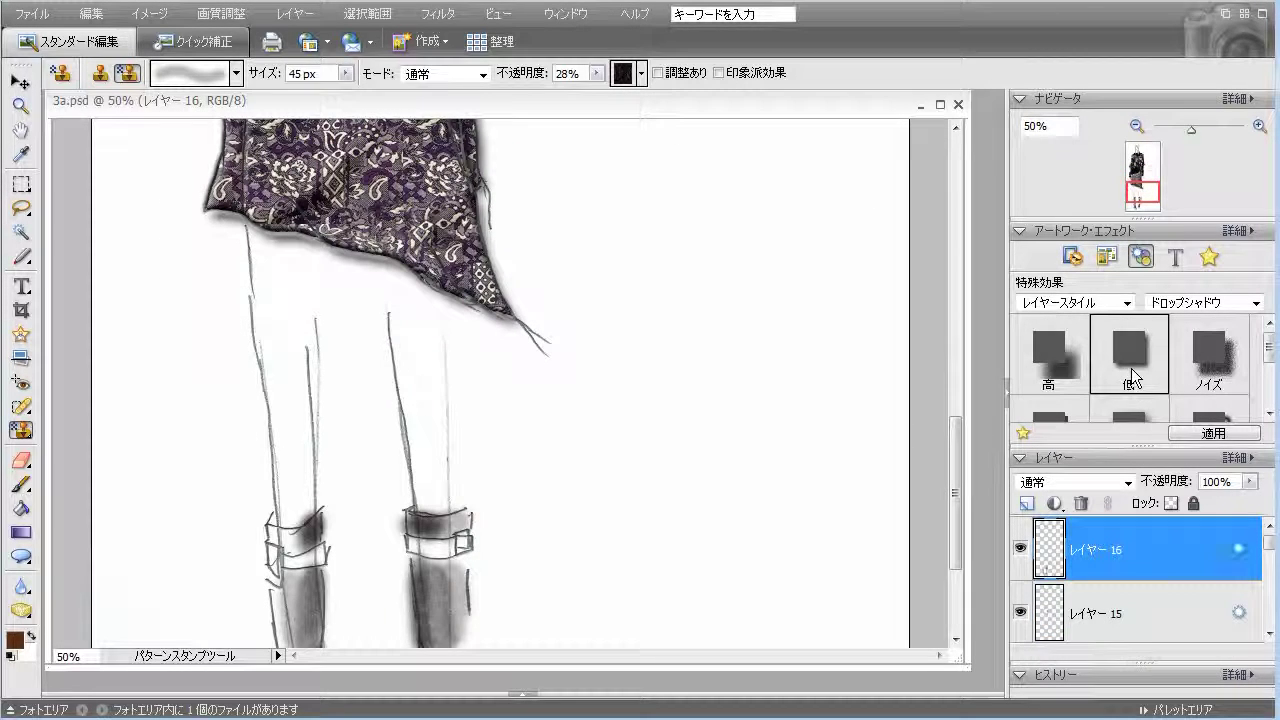
Examine the shadowed illustration from head to boots, first at 50% and then zoomed out to 25%.
{"action": "scroll", "coordinate": [860, 354], "scroll_direction": "down", "scroll_amount": 5}
{"action": "scroll", "coordinate": [851, 357], "scroll_direction": "up", "scroll_amount": 5}
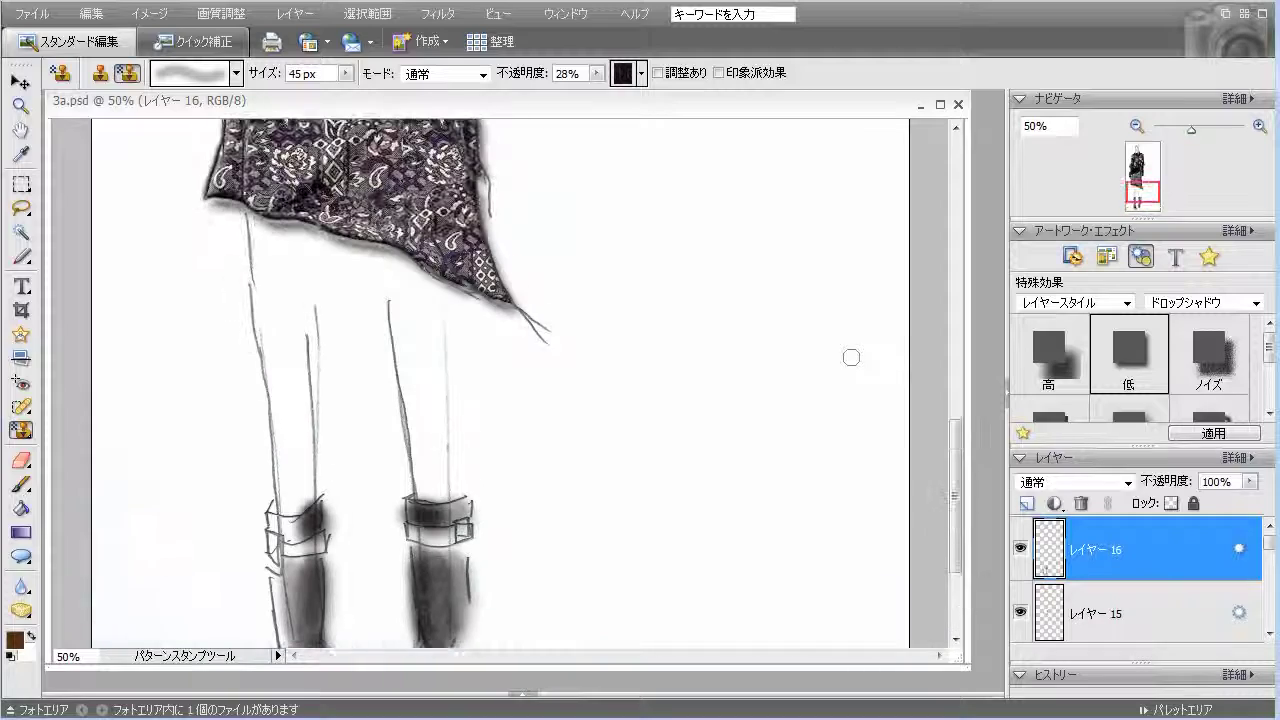
{"action": "scroll", "coordinate": [851, 357], "scroll_direction": "up", "scroll_amount": 8}
{"action": "scroll", "coordinate": [851, 357], "scroll_direction": "up", "scroll_amount": 8}
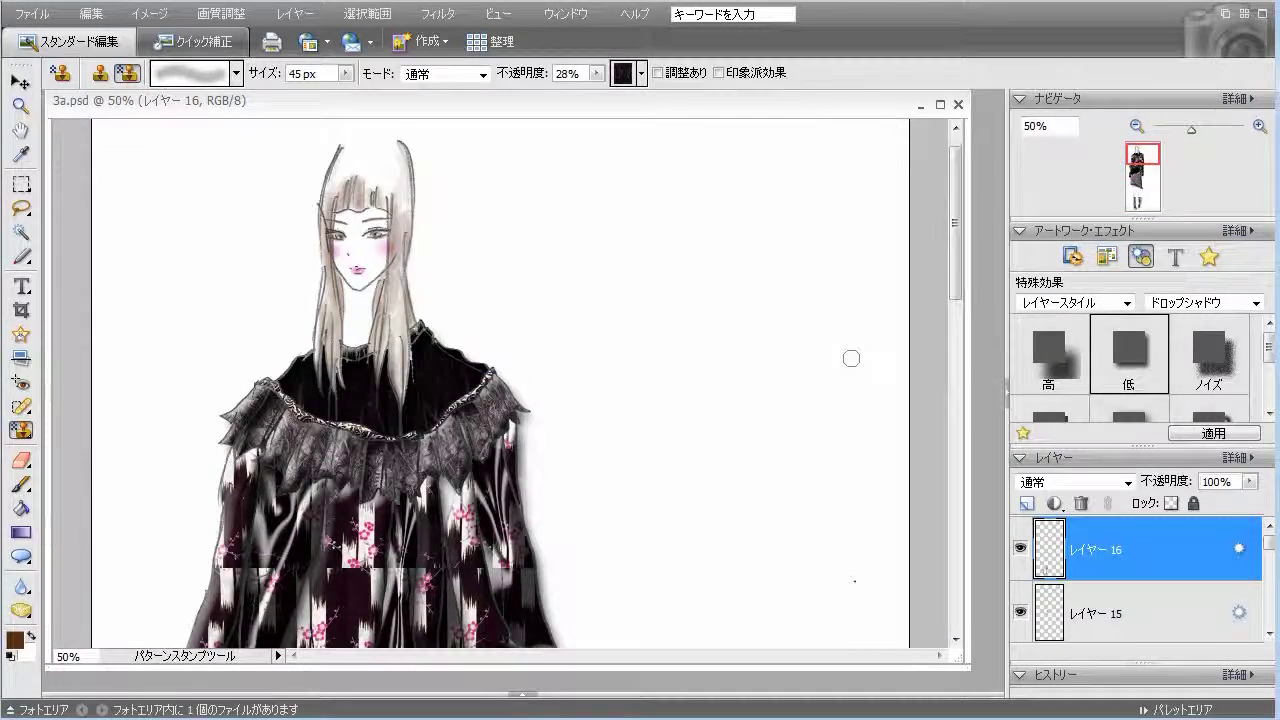
{"action": "scroll", "coordinate": [851, 358], "scroll_direction": "up", "scroll_amount": 1}
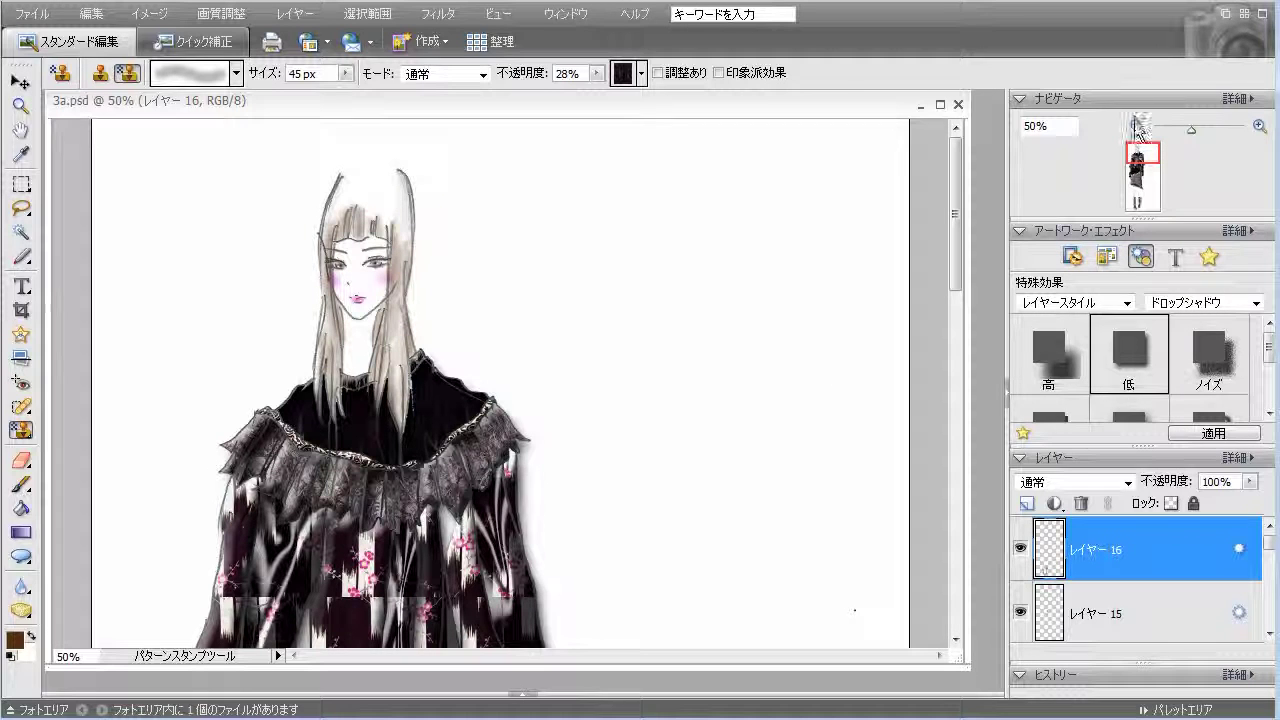
{"action": "left_click", "coordinate": [1136, 126]}
{"action": "left_click", "coordinate": [1136, 126]}
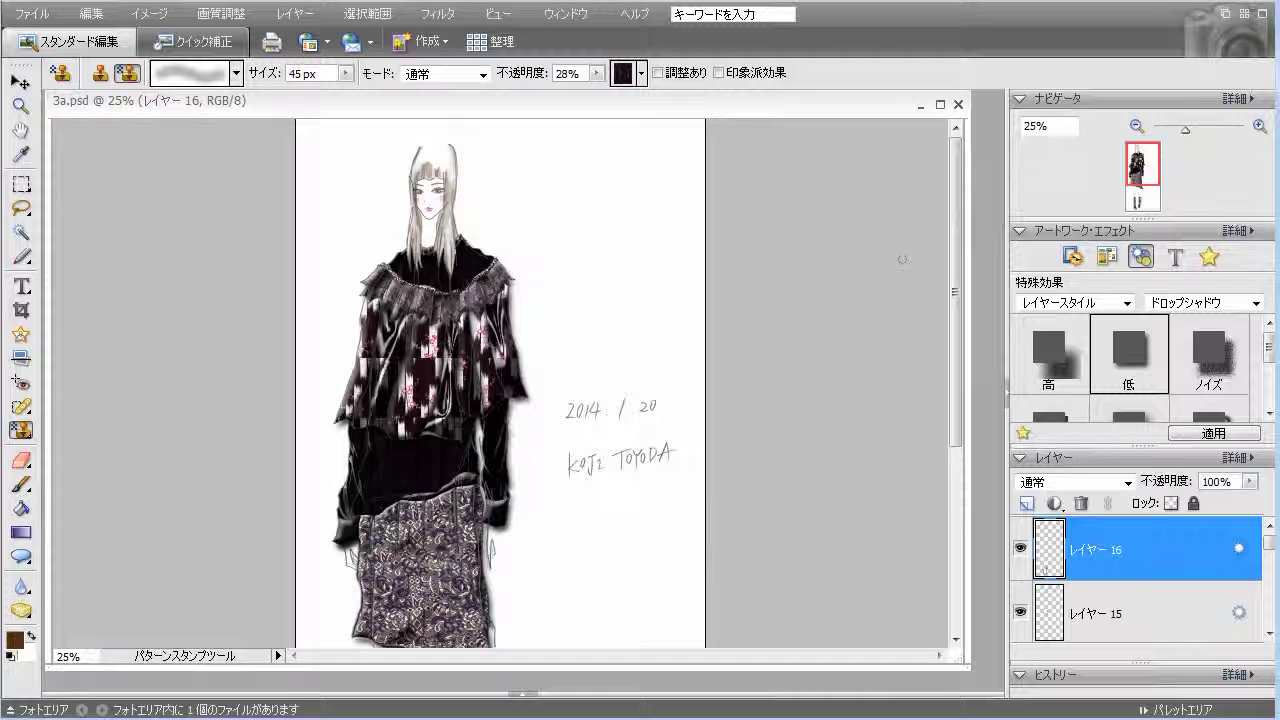
{"action": "scroll", "coordinate": [902, 259], "scroll_direction": "down", "scroll_amount": 5}
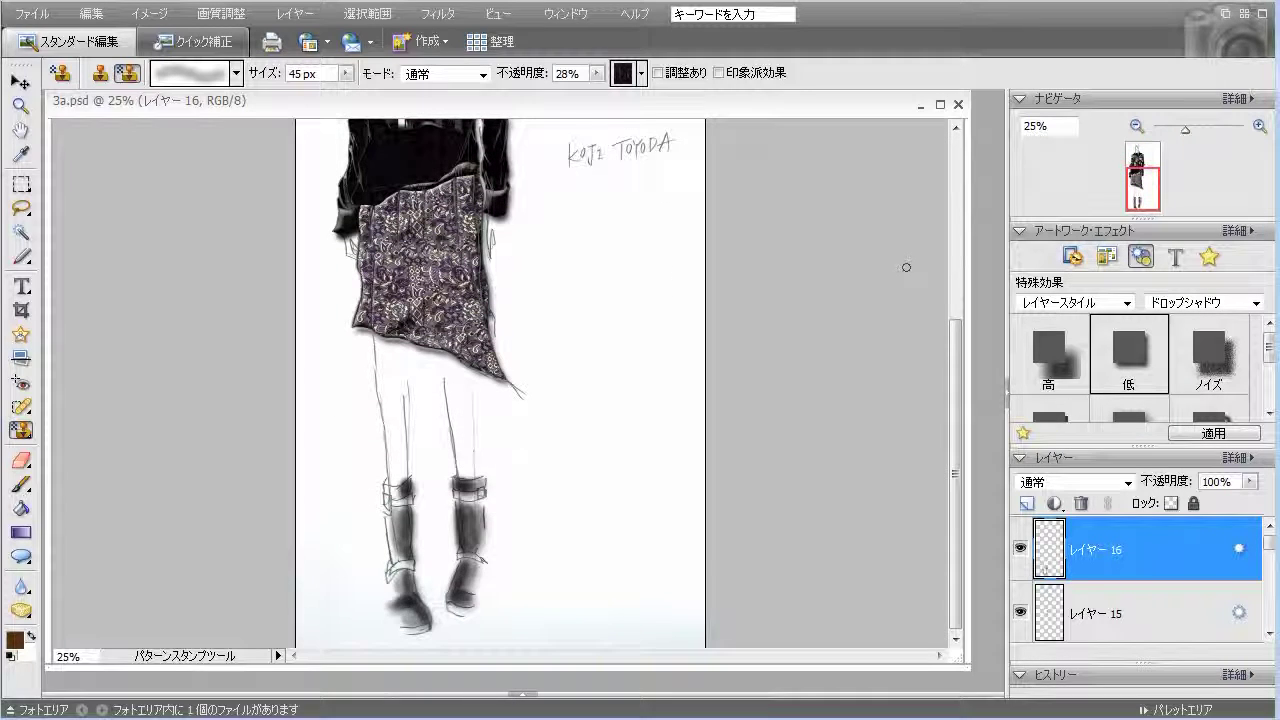
{"action": "scroll", "coordinate": [906, 267], "scroll_direction": "up", "scroll_amount": 5}
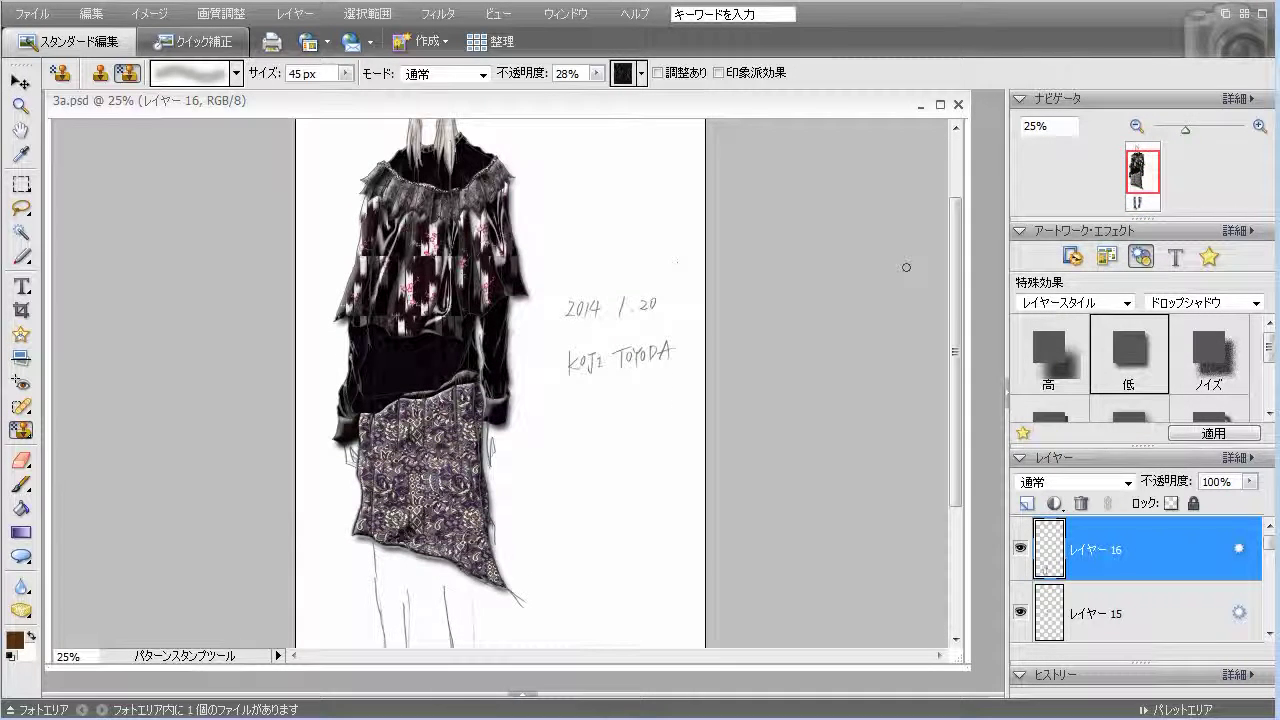
{"action": "scroll", "coordinate": [906, 267], "scroll_direction": "up", "scroll_amount": 2}
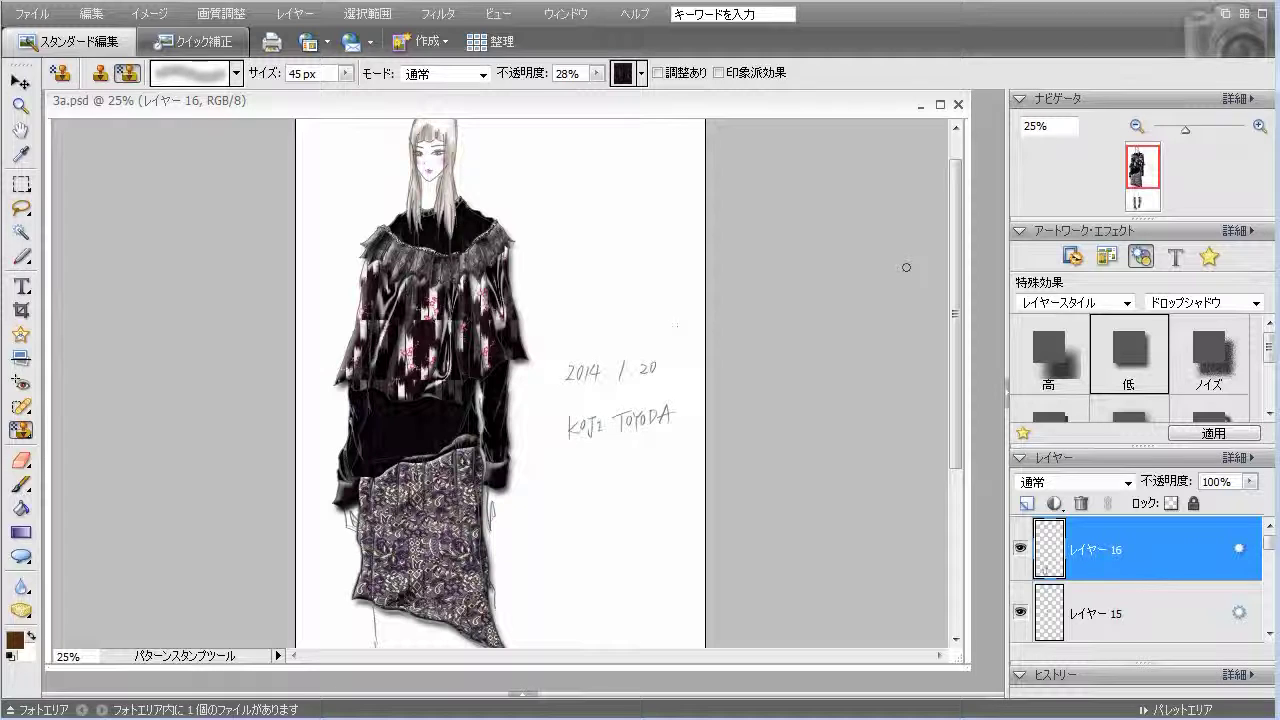
{"action": "scroll", "coordinate": [906, 267], "scroll_direction": "up", "scroll_amount": 1}
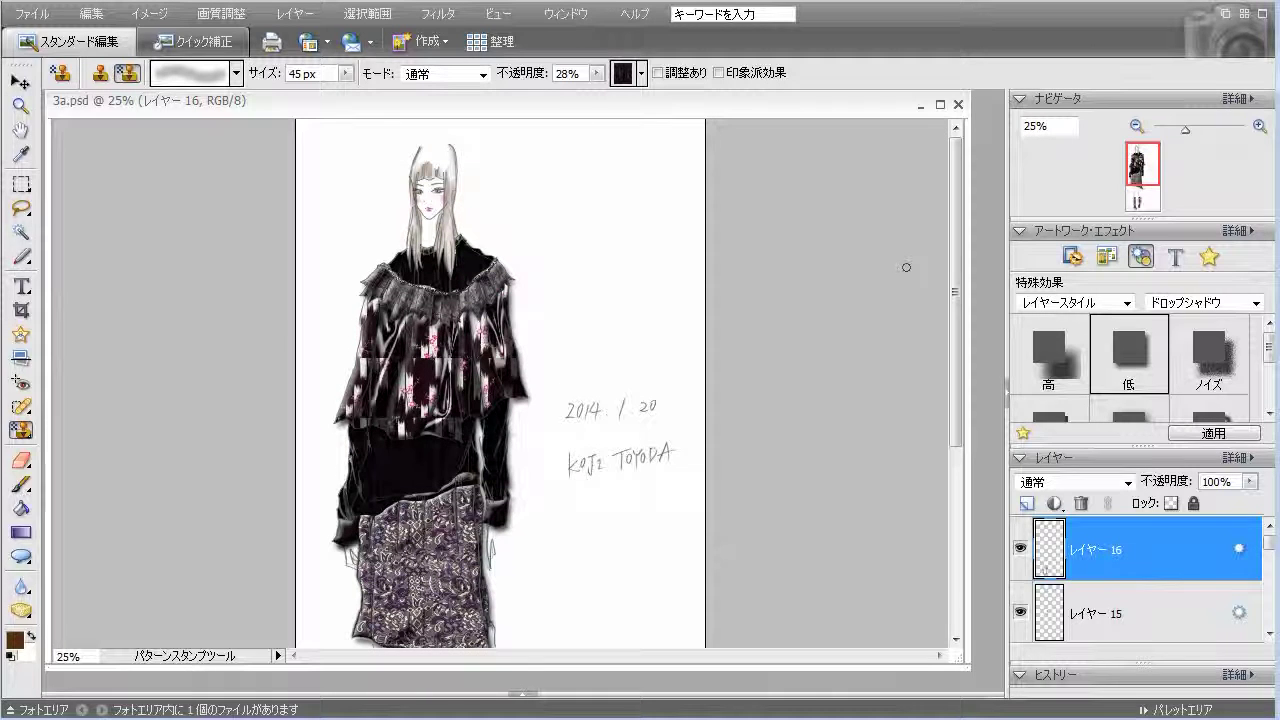